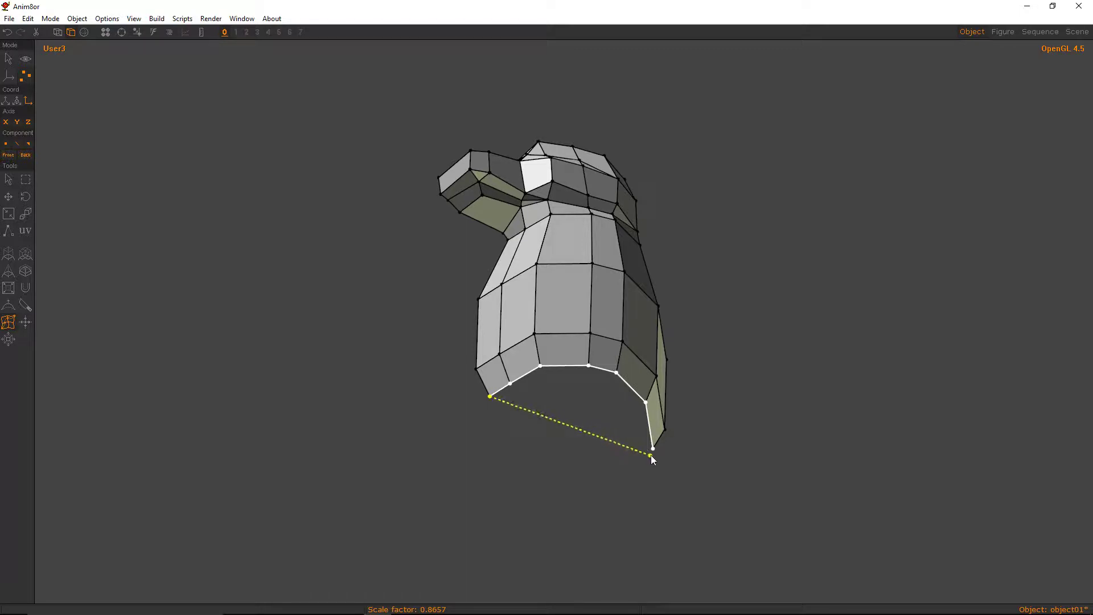
Close the open underside of the half-body by adding edges across the opening and dividing it with a cross edge from the rim.
click(653, 449)
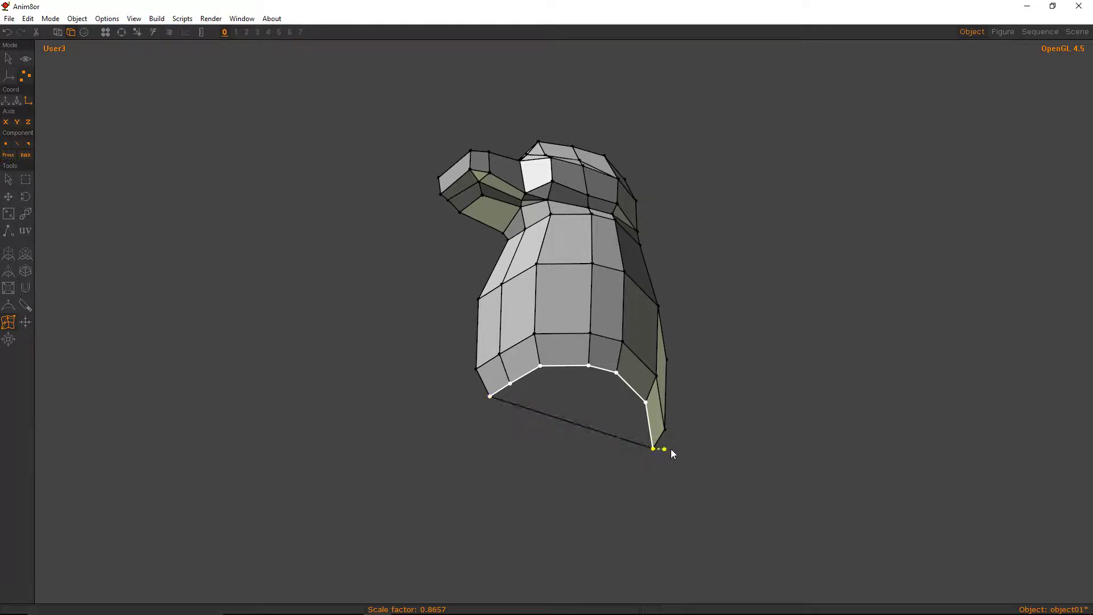
click(511, 385)
click(644, 401)
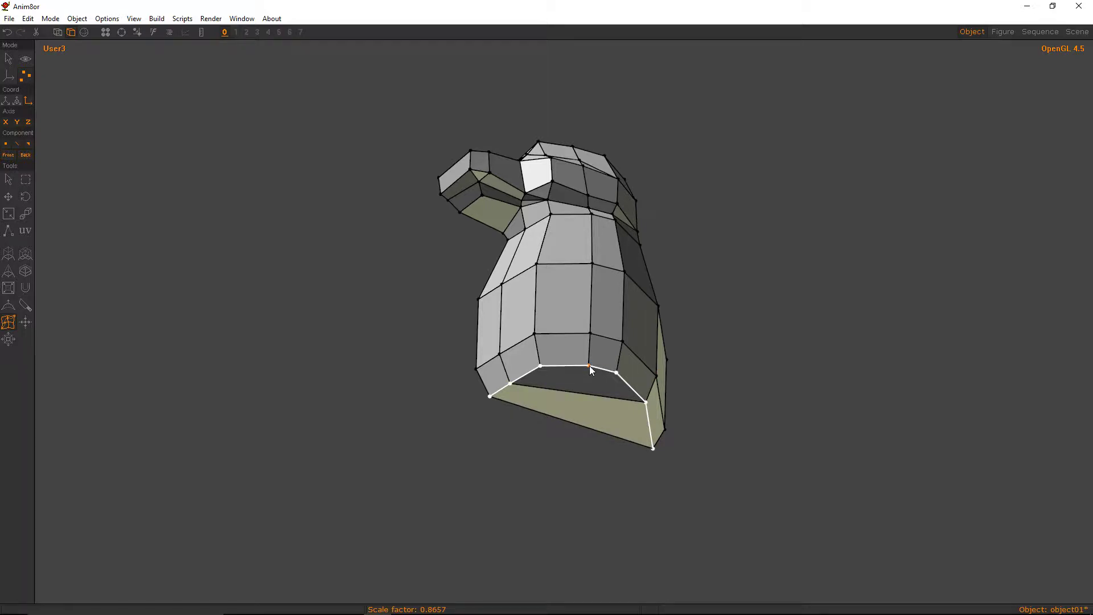
right_drag(447, 402, 609, 322)
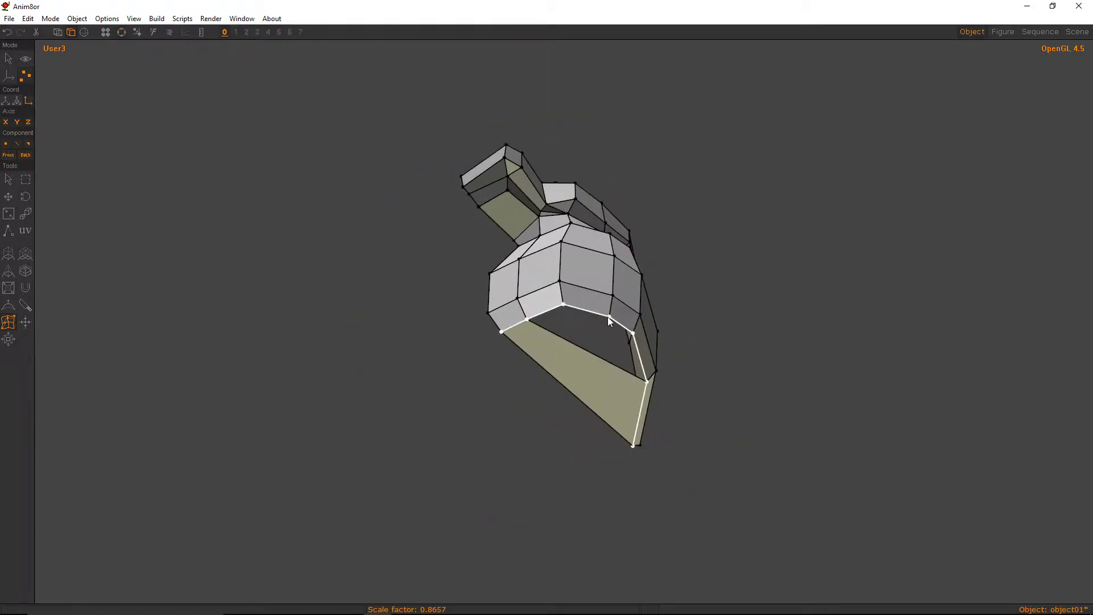
click(596, 354)
click(569, 390)
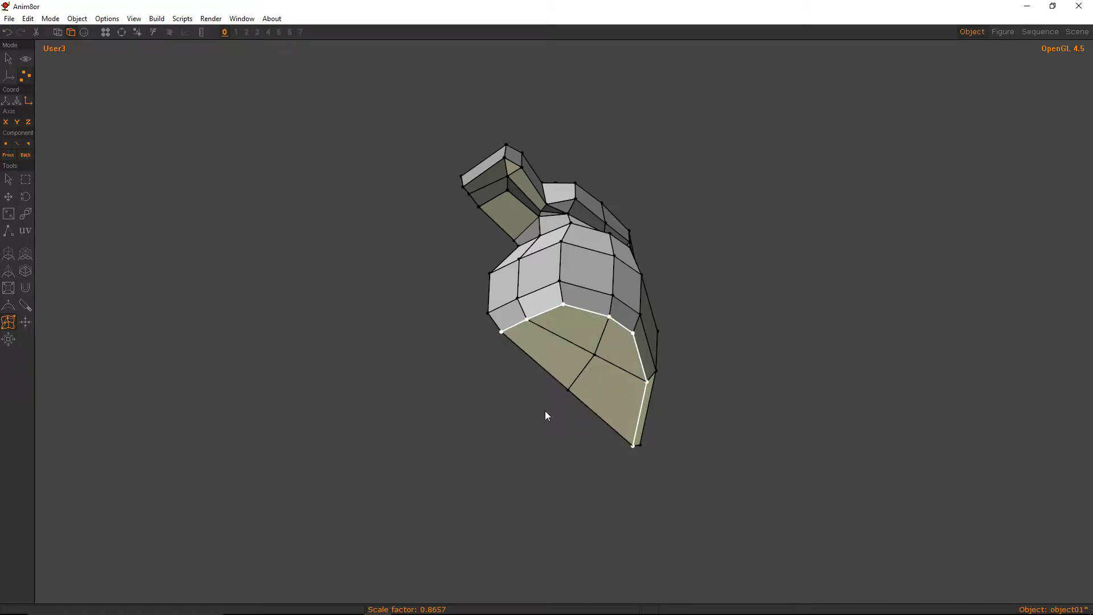
Move the two middle points of the underside down to give the base a rounded shape.
right_drag(545, 415, 572, 452)
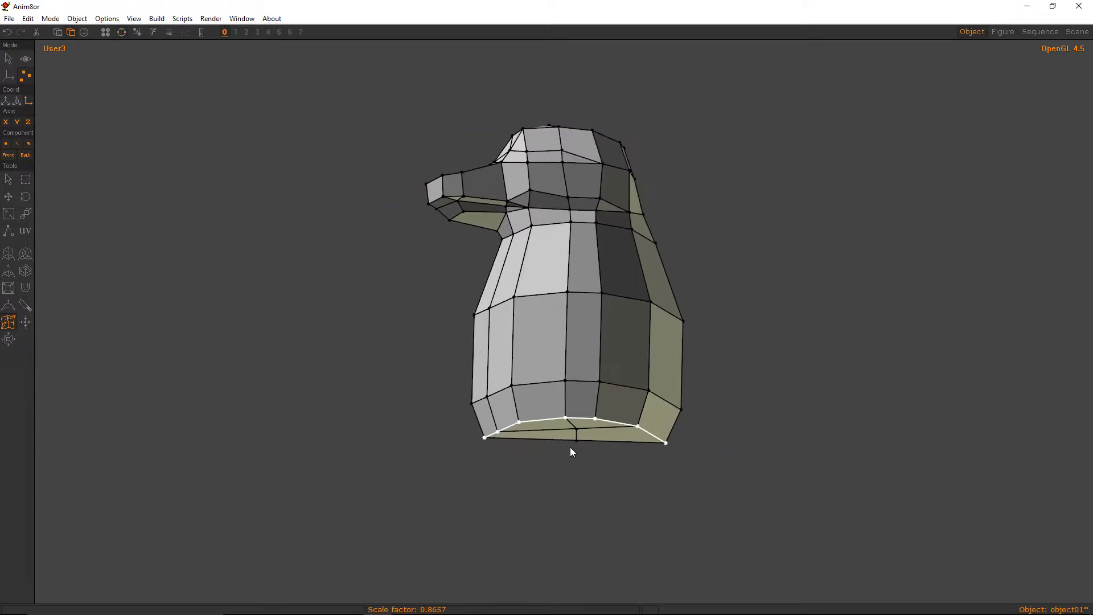
drag(578, 440, 576, 454)
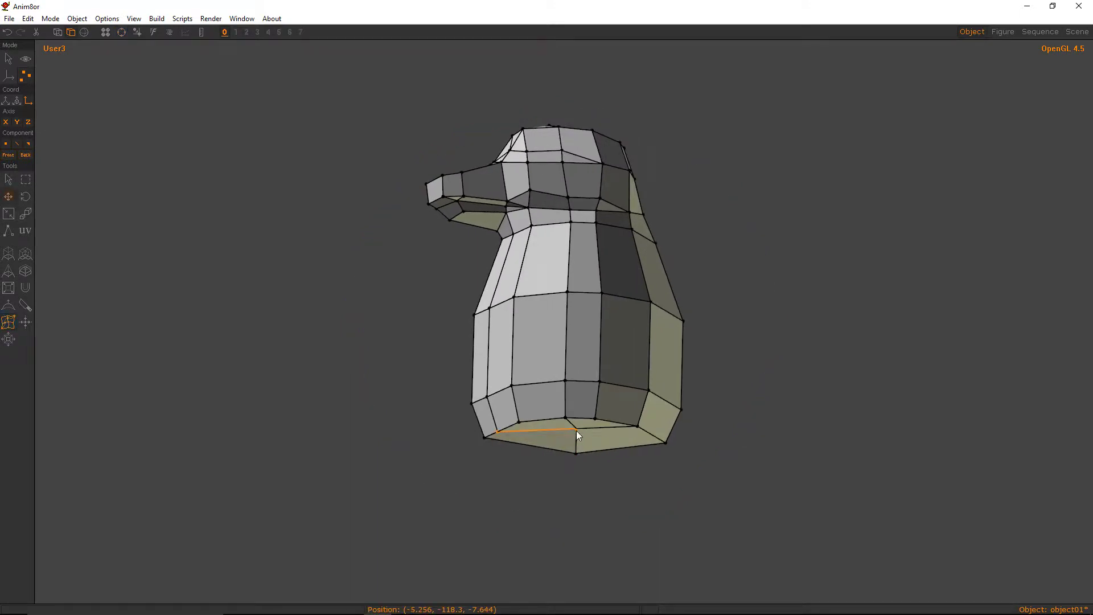
click(576, 431)
right_drag(576, 437, 610, 418)
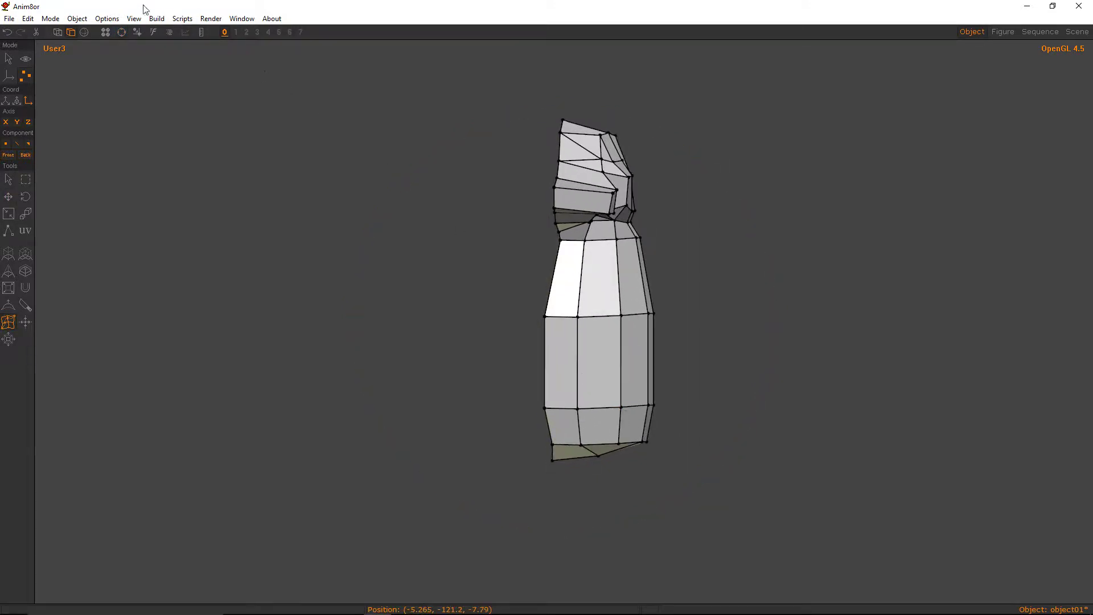
In the front view, select the body's inner-edge points and move them along X toward the centre line with the Y axis locked.
click(134, 18)
click(149, 143)
right_drag(647, 306, 434, 215)
click(10, 61)
click(596, 244)
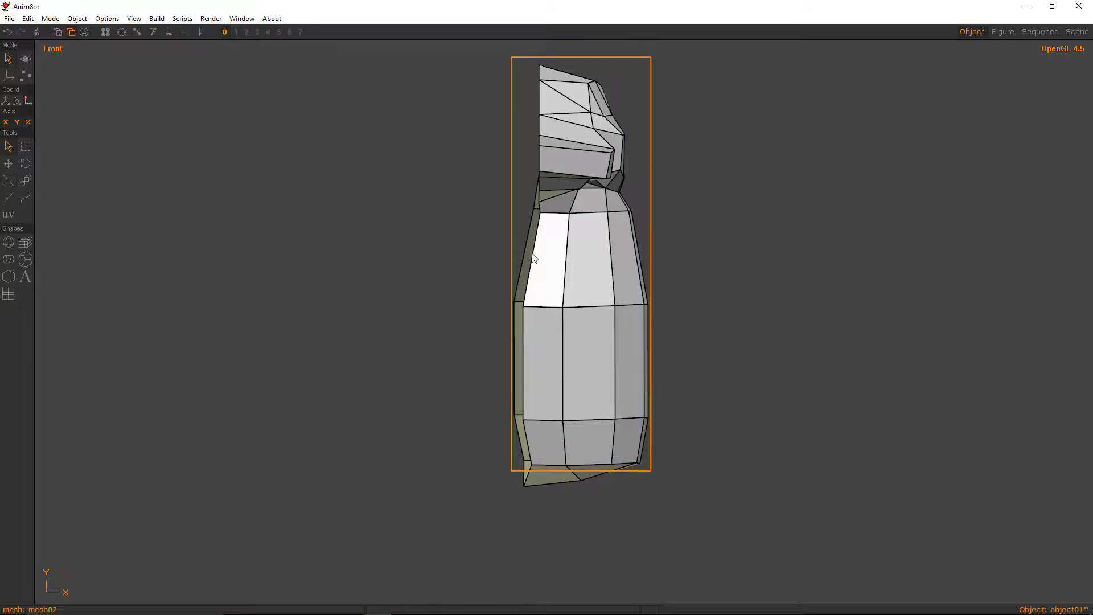
click(26, 76)
click(26, 179)
drag(339, 183, 468, 391)
drag(432, 227, 532, 504)
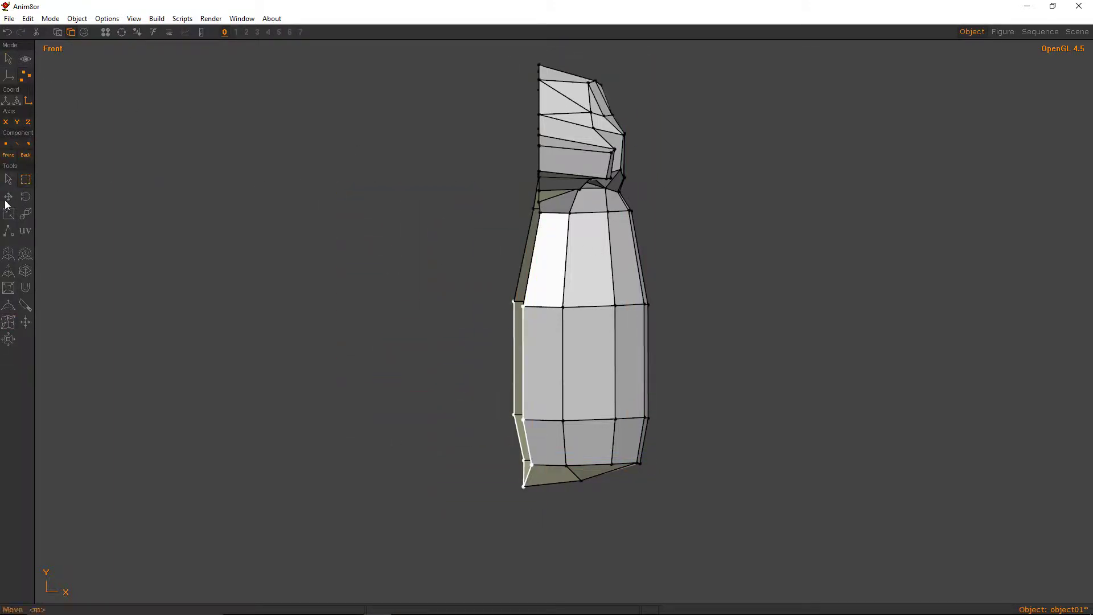
click(17, 122)
drag(154, 142, 173, 140)
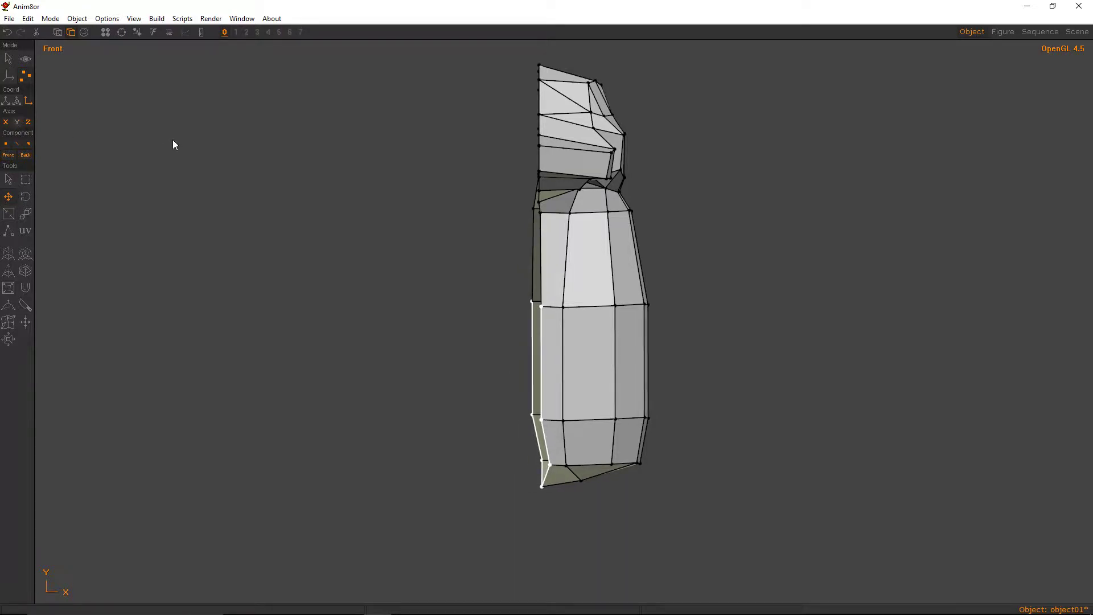
Mirror the half-body mesh across the X axis and join the two halves into one solid.
click(8, 59)
click(594, 100)
click(156, 19)
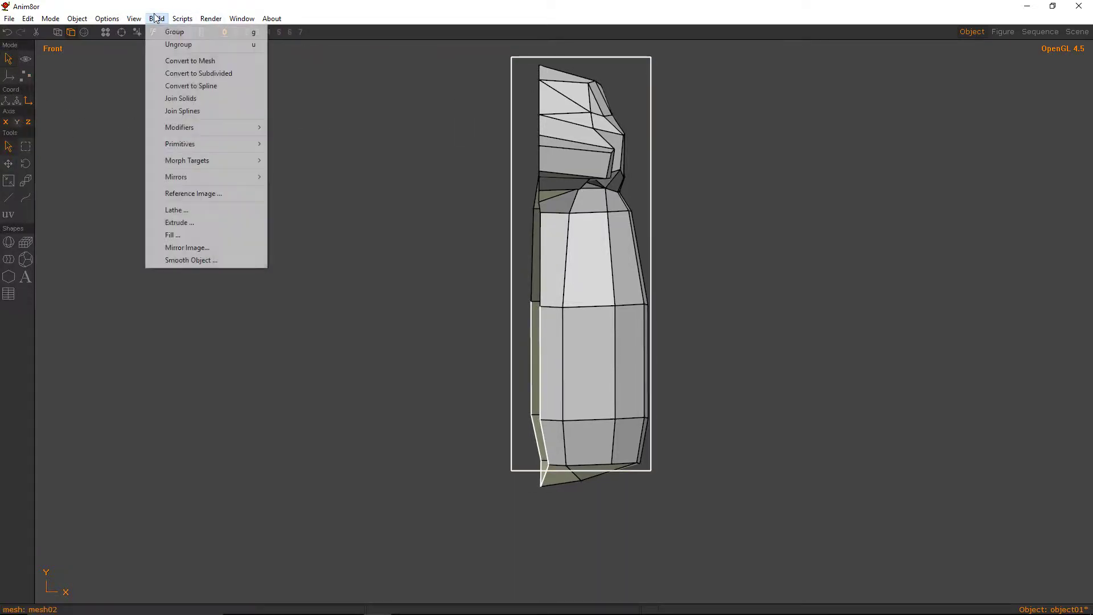
click(194, 249)
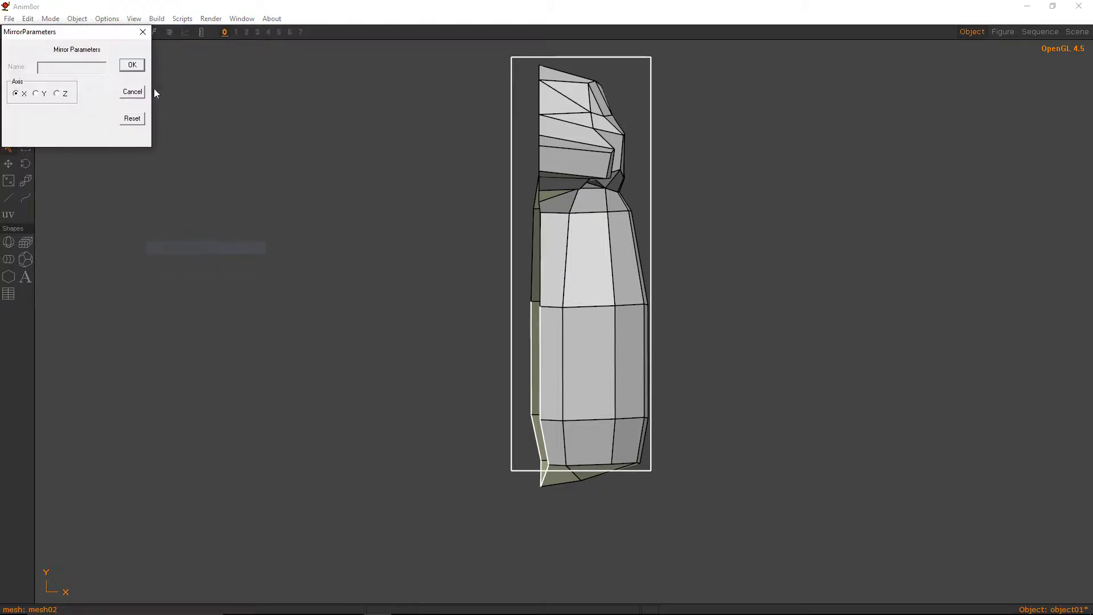
click(131, 66)
click(156, 18)
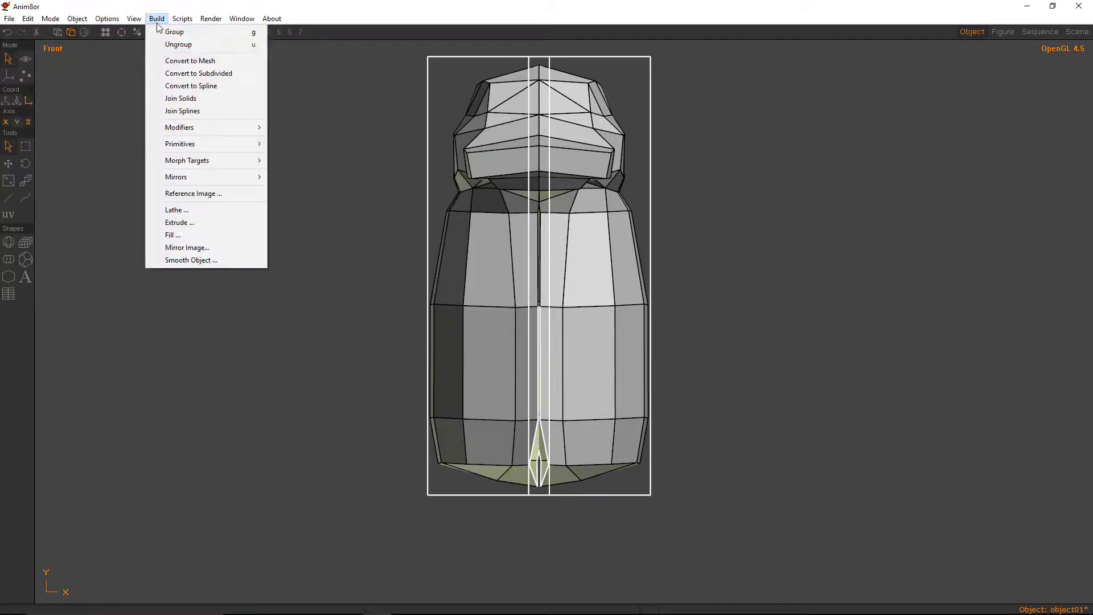
click(164, 99)
Select all centre-seam points in wireframe display and scale them together along X by a factor of about 0.14.
click(25, 75)
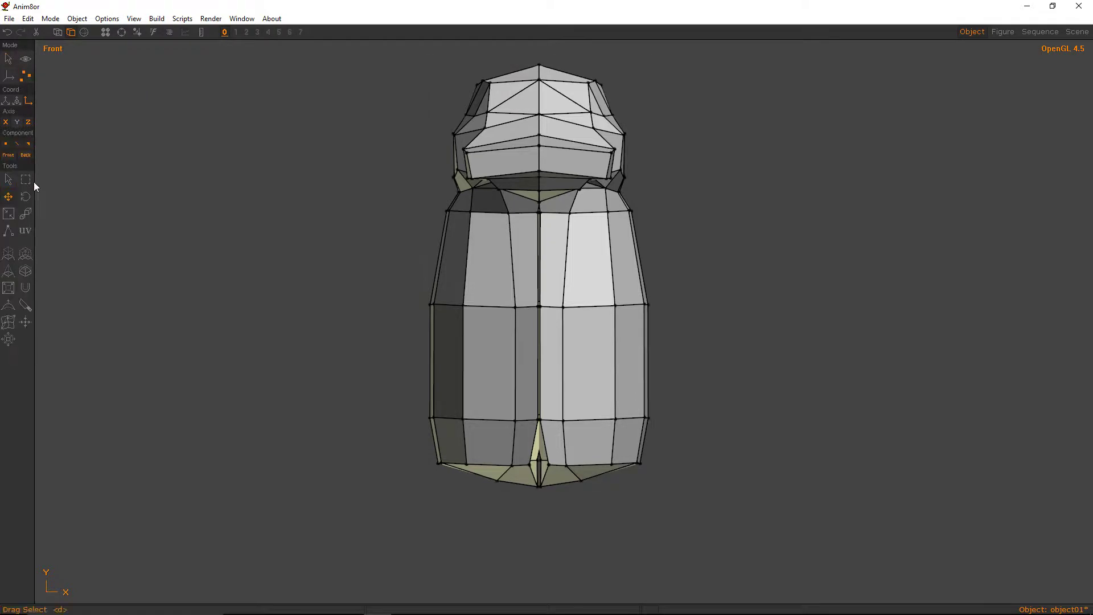
key(d)
drag(534, 52, 553, 519)
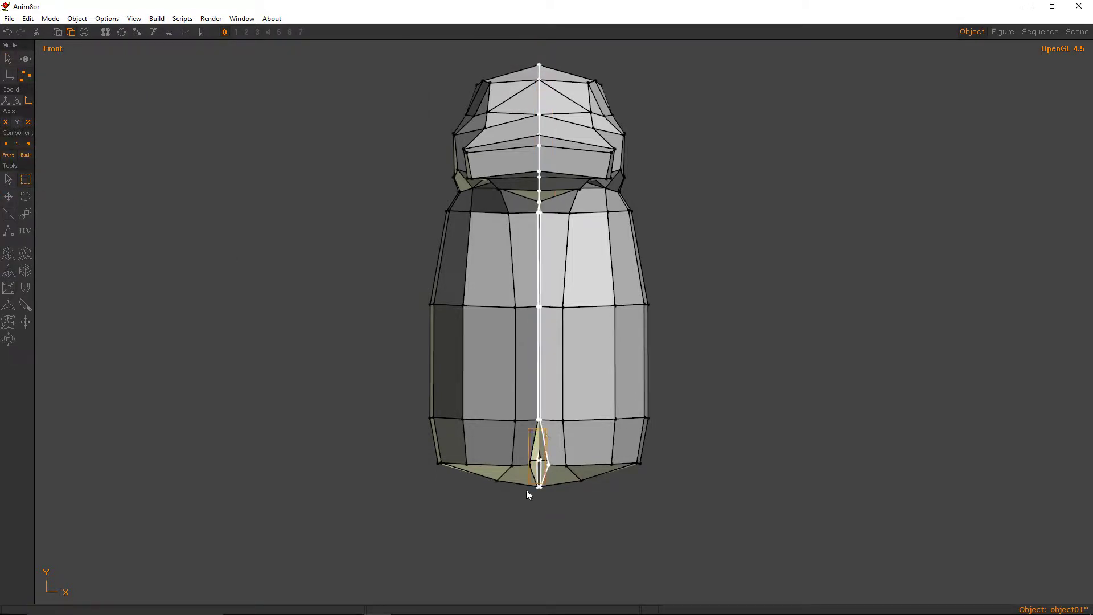
click(57, 32)
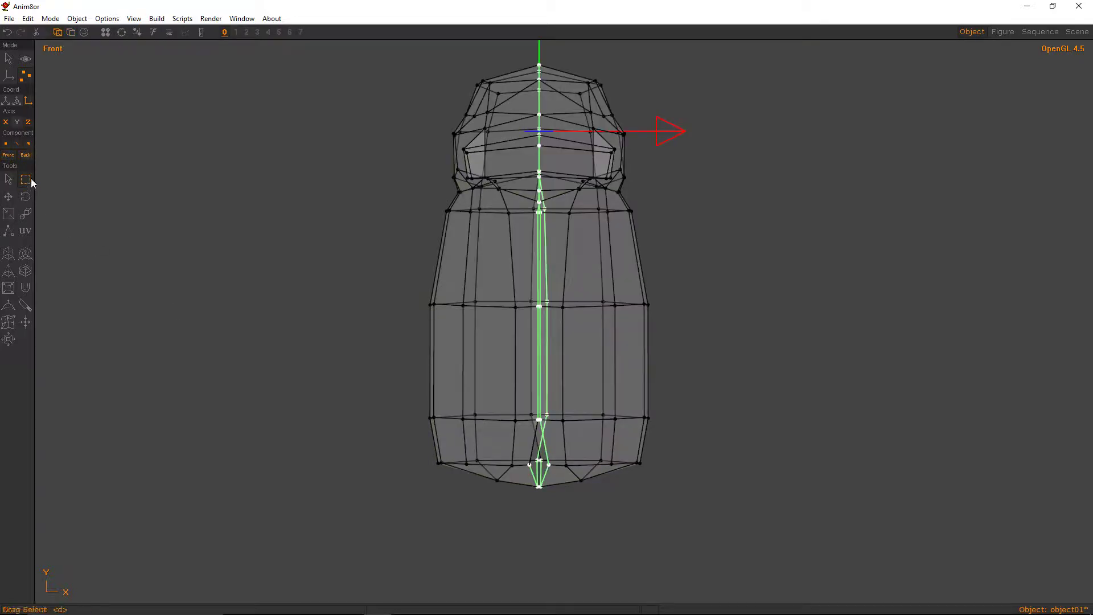
drag(549, 167, 521, 494)
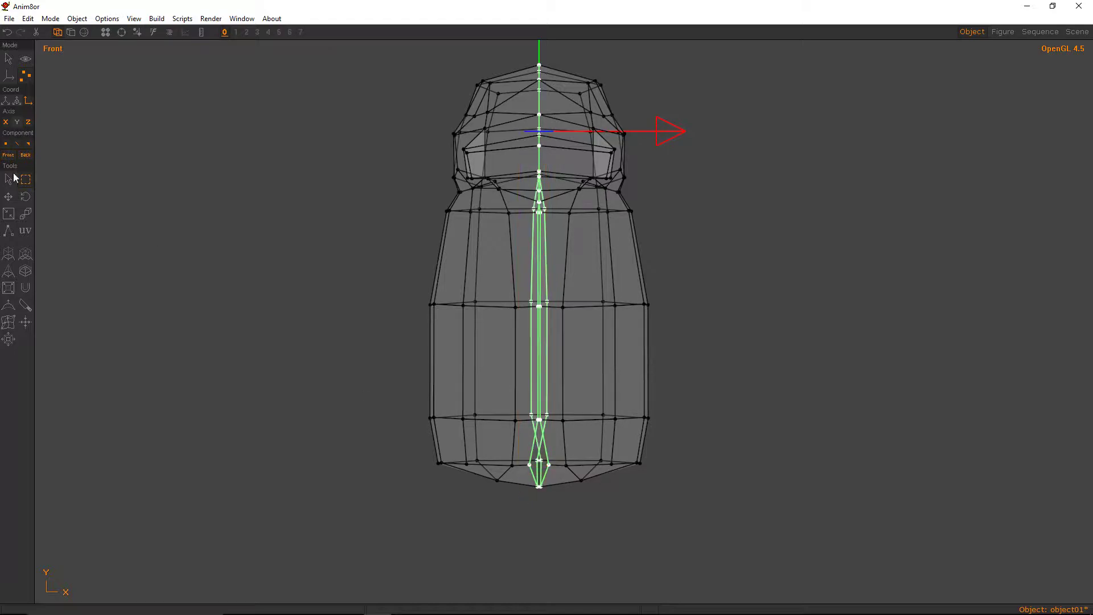
click(10, 213)
drag(579, 210, 411, 213)
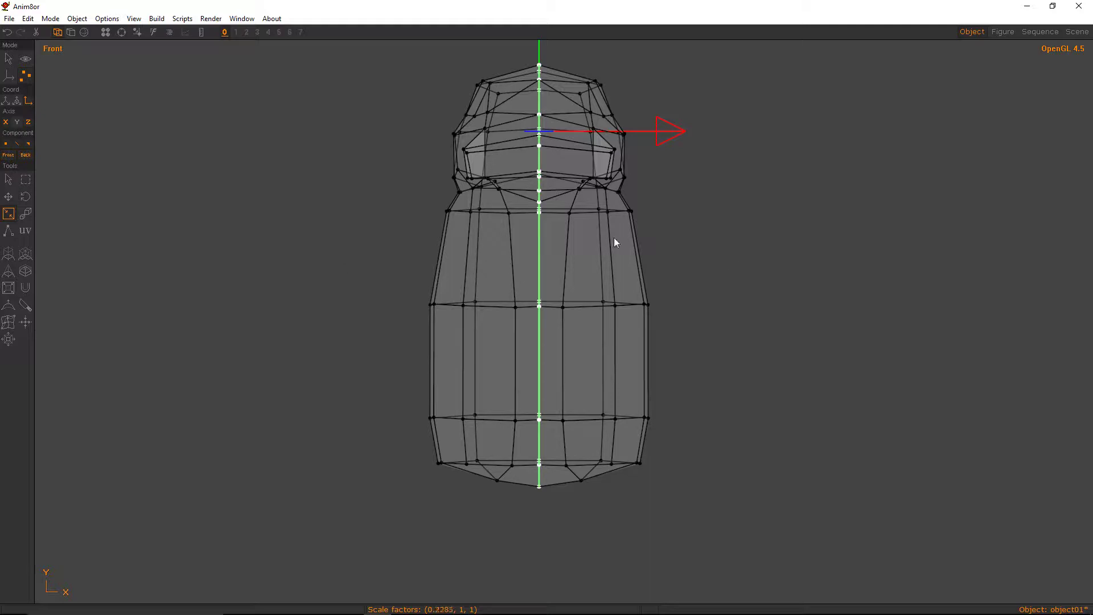
Try to merge the selected centre-seam points.
click(29, 19)
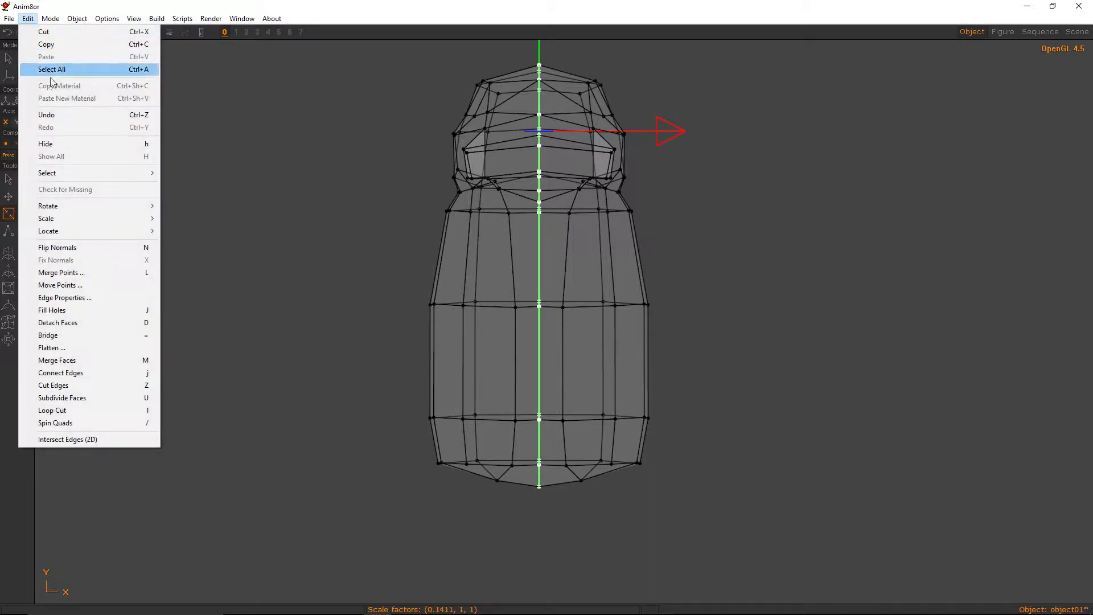
click(62, 273)
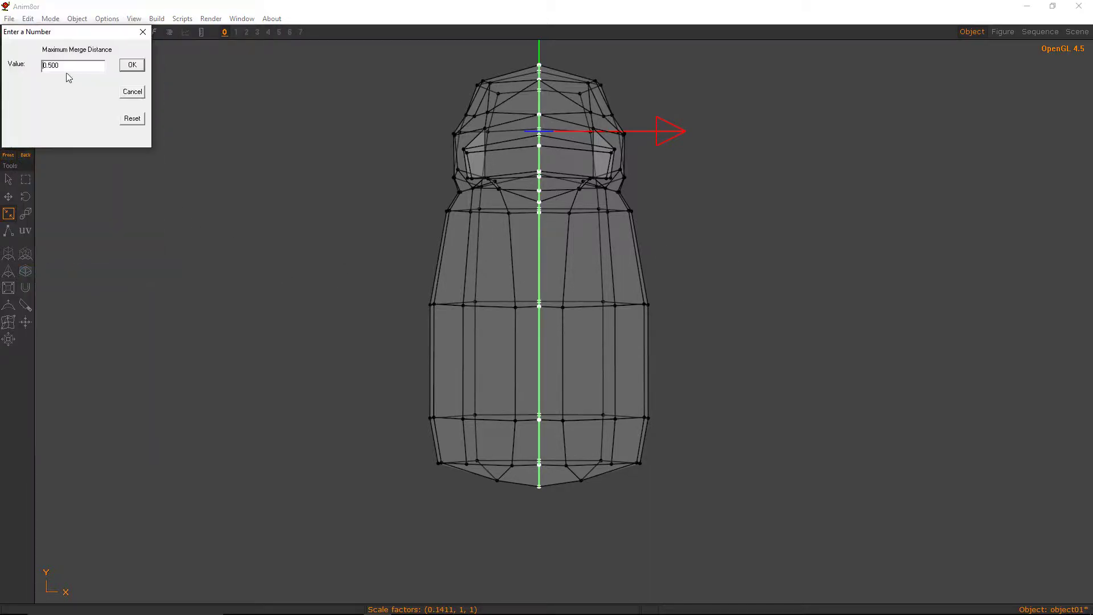
click(132, 65)
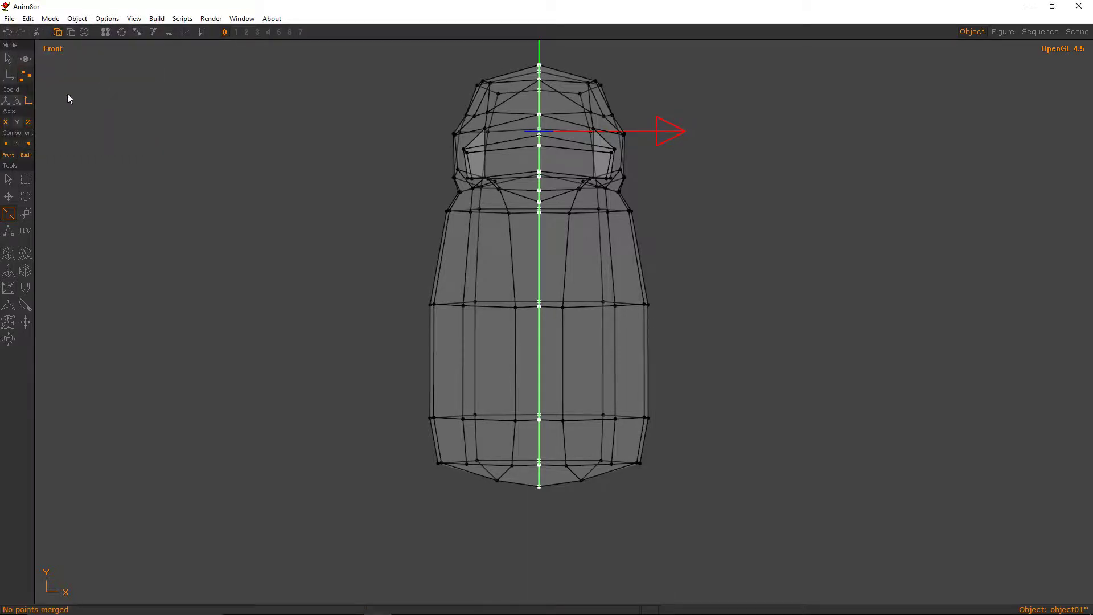
Return to object editing, display the model smooth-shaded and save the project.
key(a)
click(8, 58)
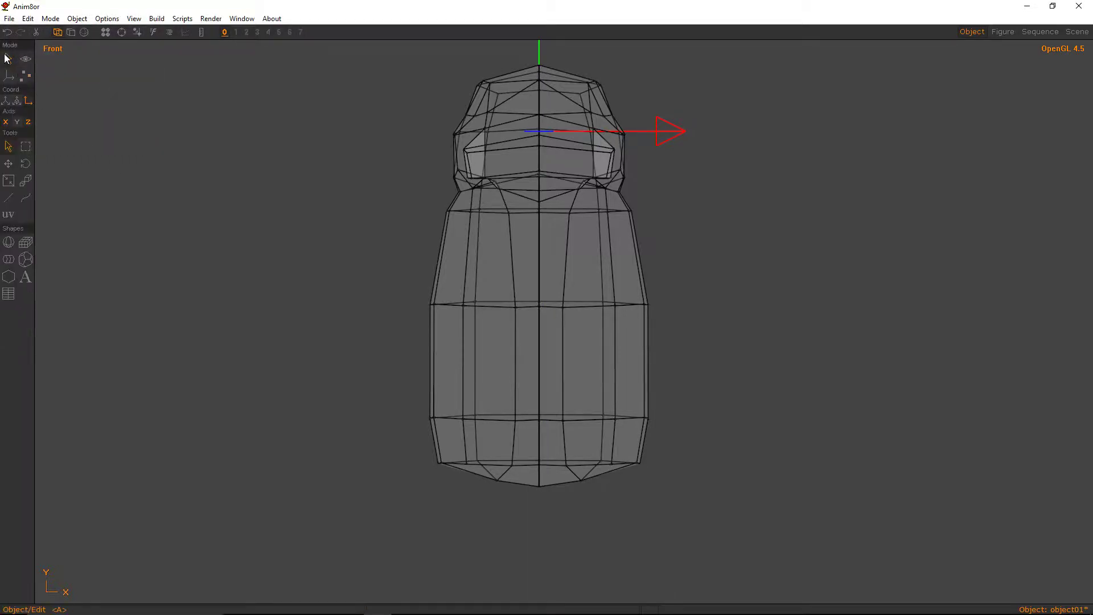
click(84, 32)
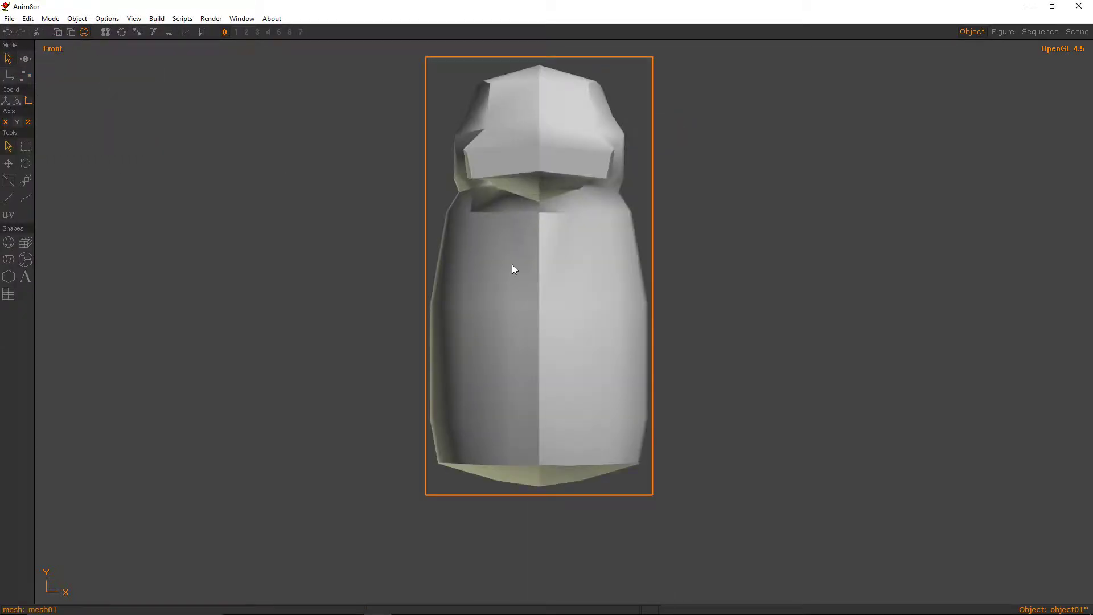
click(9, 19)
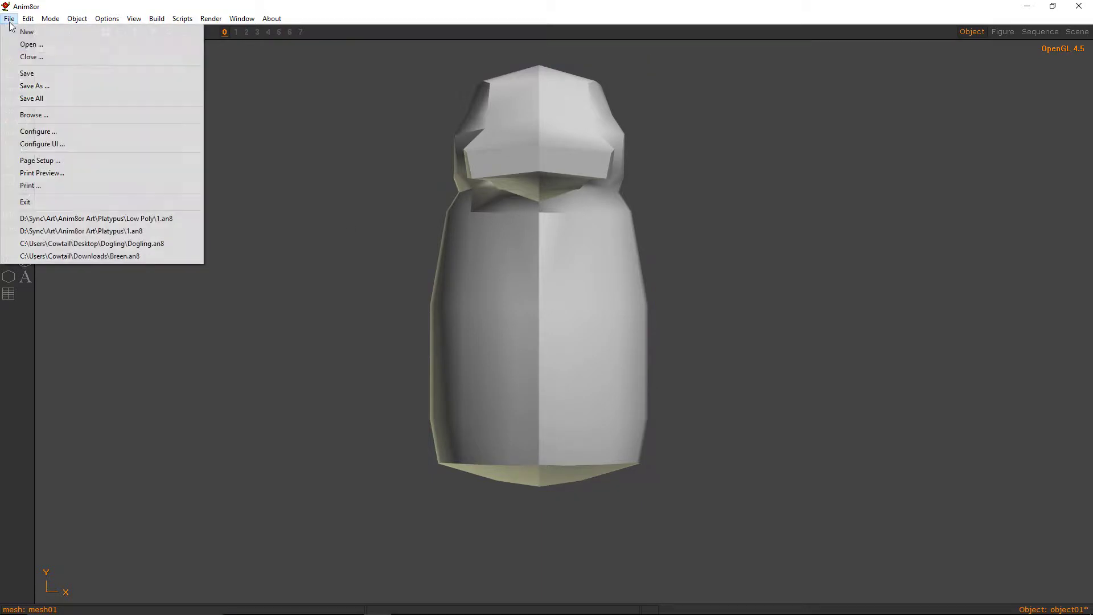
click(32, 74)
Examine the joined body and its centre seam from several angles in flat-shaded display with edges.
key(ctrl+r)
mouse_move(554, 252)
mouse_down()
mouse_move(412, 319)
mouse_move(552, 309)
mouse_move(732, 364)
mouse_move(763, 322)
mouse_move(632, 244)
mouse_move(500, 247)
mouse_up()
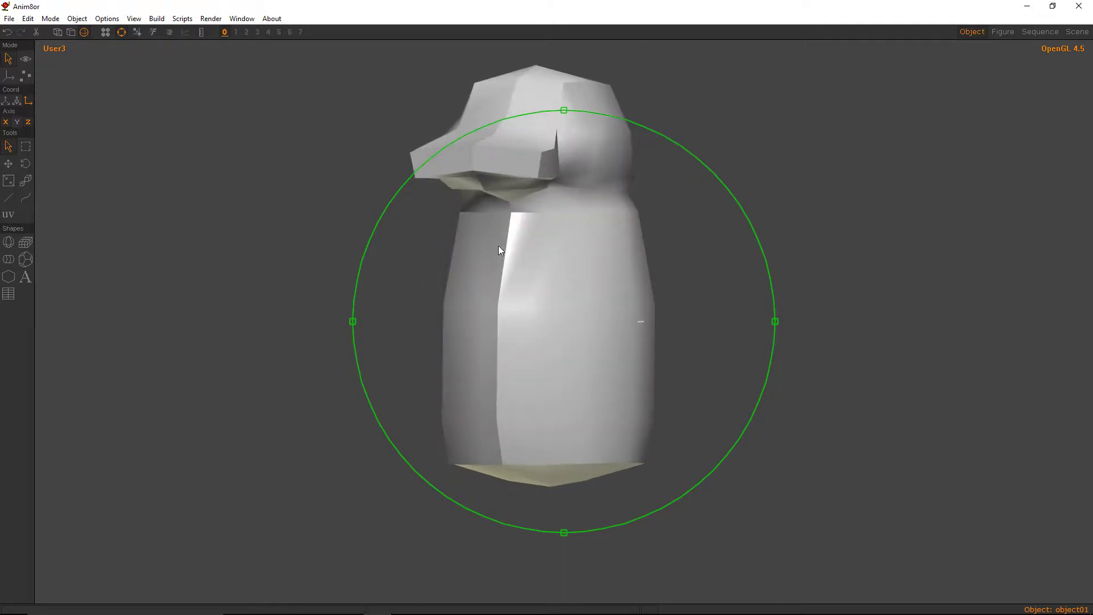
click(70, 32)
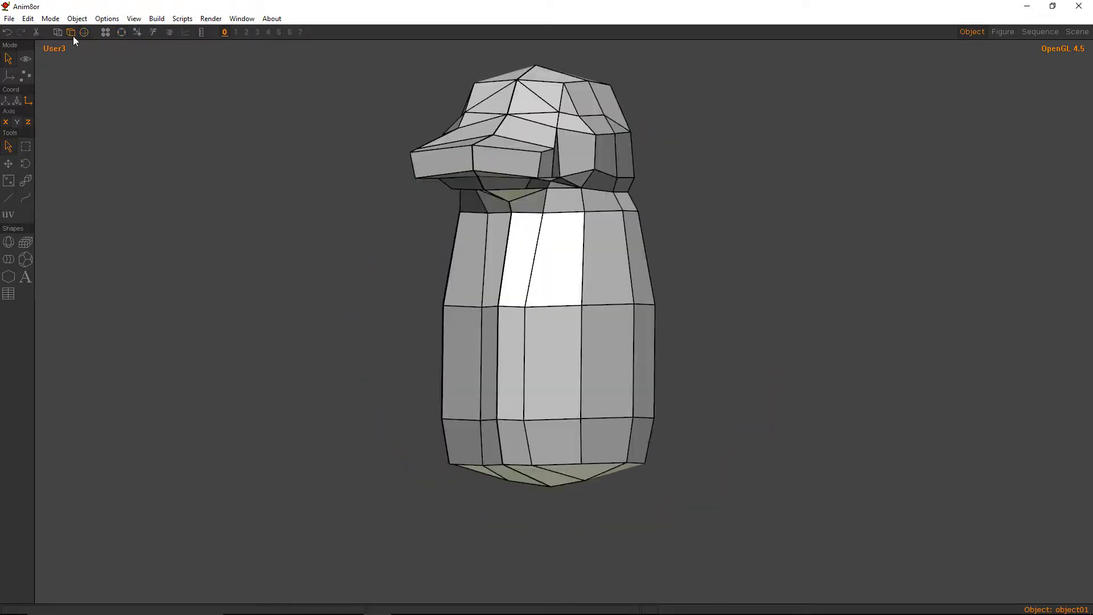
click(492, 206)
key(ctrl+r)
drag(486, 261, 572, 305)
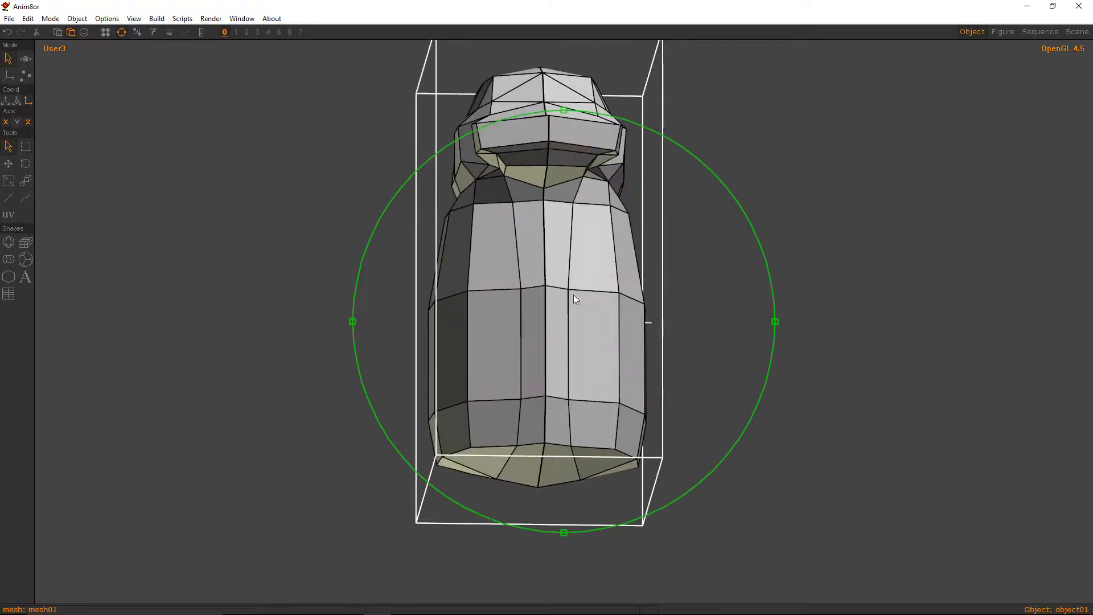
scroll(519, 361, up, 3)
scroll(900, 368, up, 3)
scroll(899, 367, down, 6)
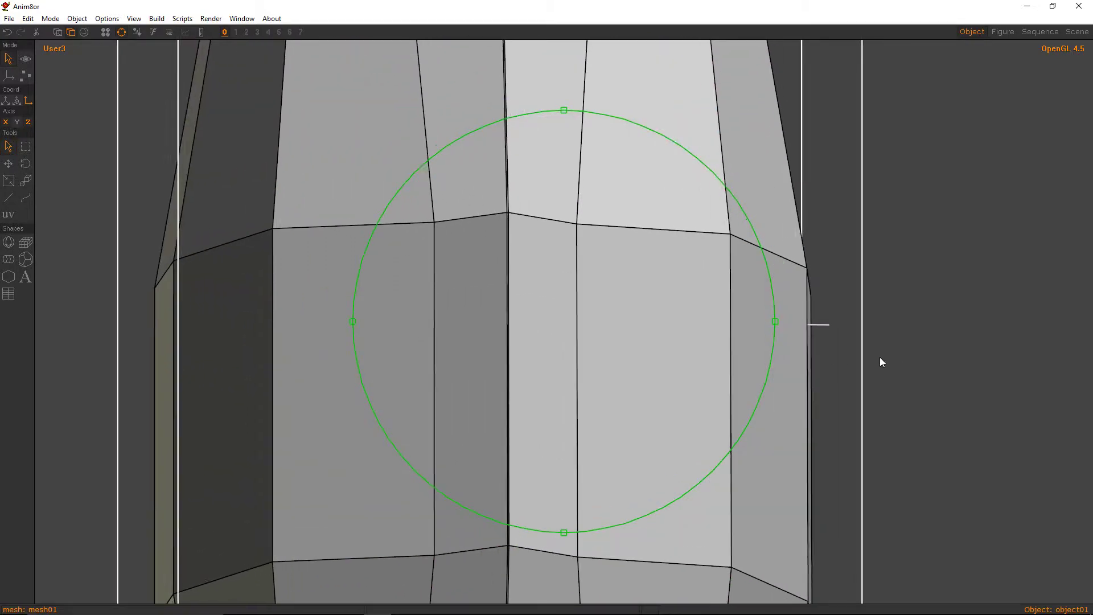
Flatten the centre seam further in the front view by scaling its points along X, turning edge selection off before the last scaling.
key(a)
click(133, 18)
click(146, 143)
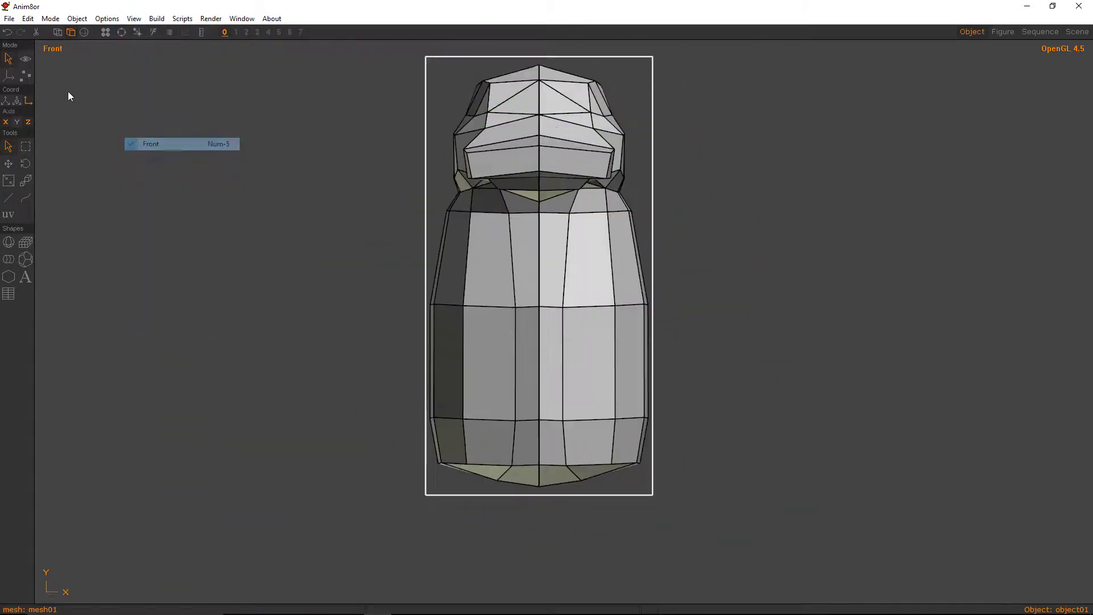
click(26, 75)
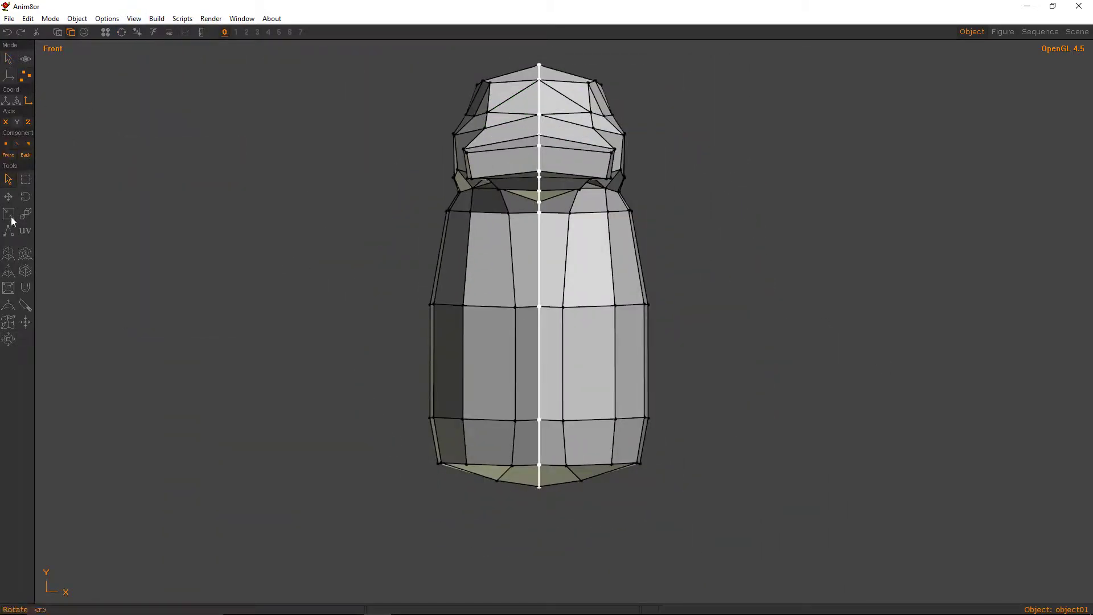
click(9, 213)
drag(709, 215, 803, 265)
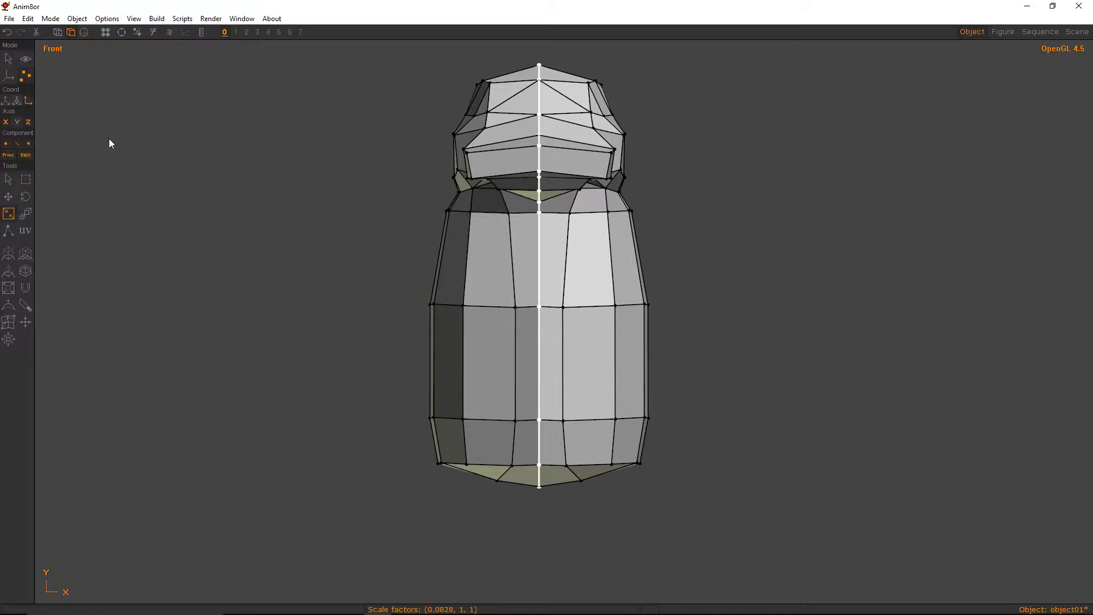
click(7, 144)
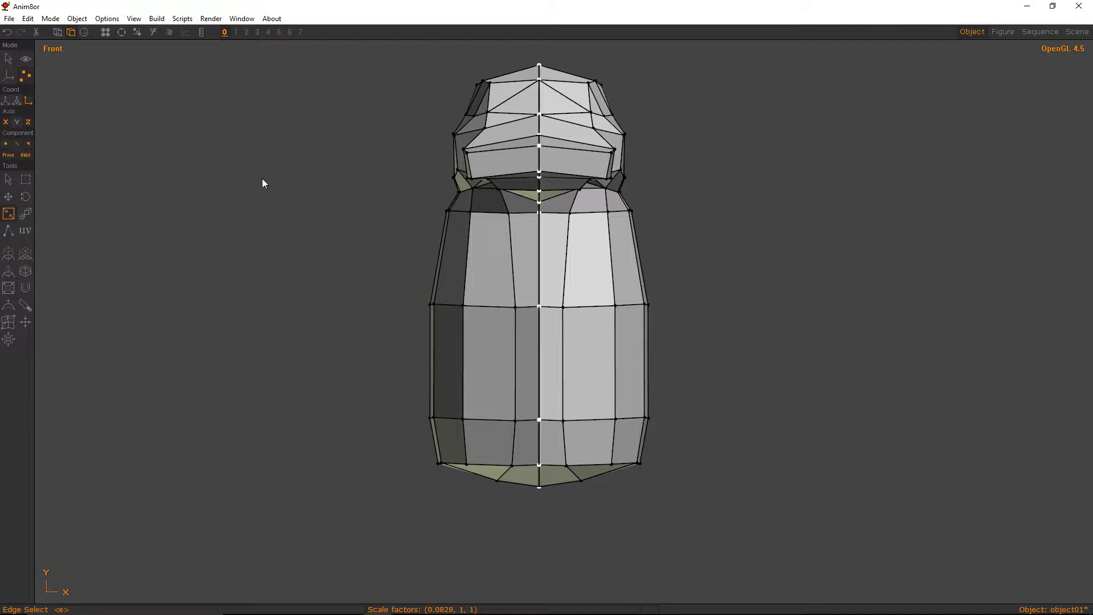
drag(788, 247, 763, 264)
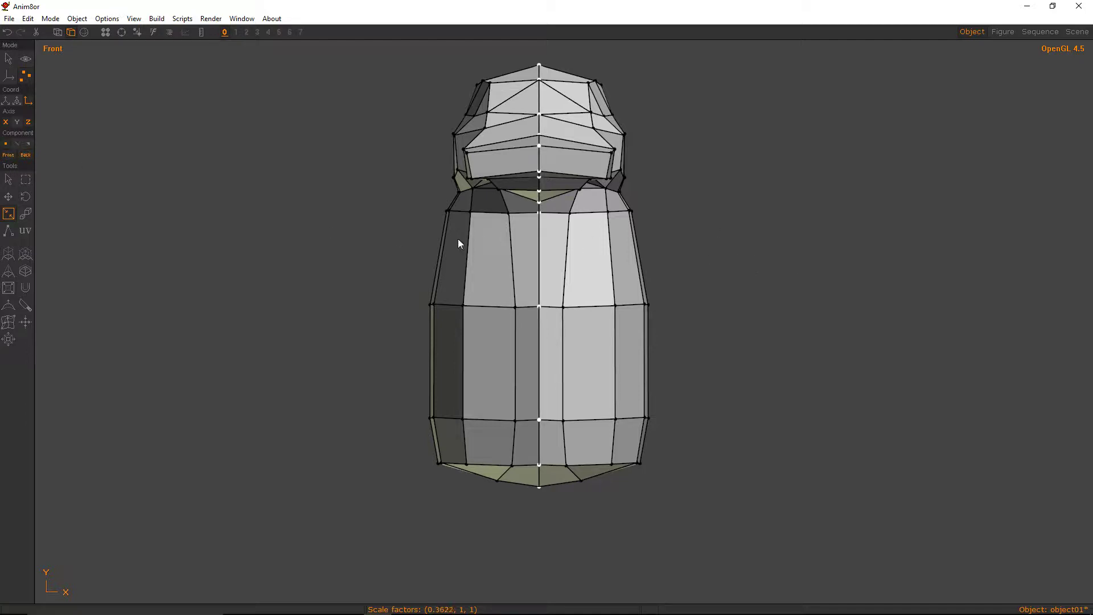
Merge the selected centre-seam points with a maximum merge distance of 0.050.
click(27, 18)
click(51, 274)
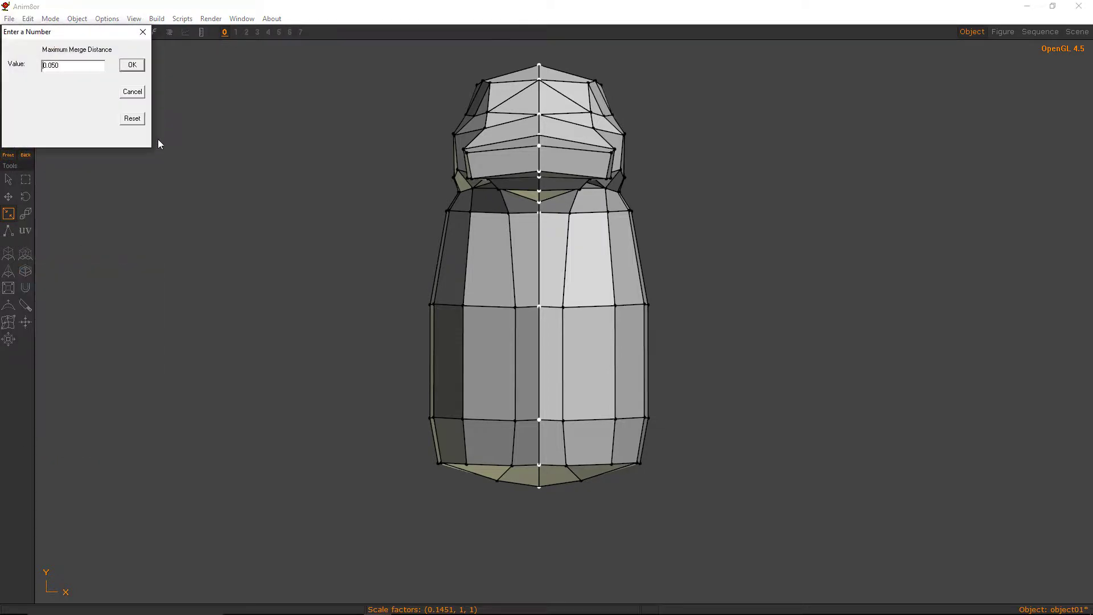
click(125, 65)
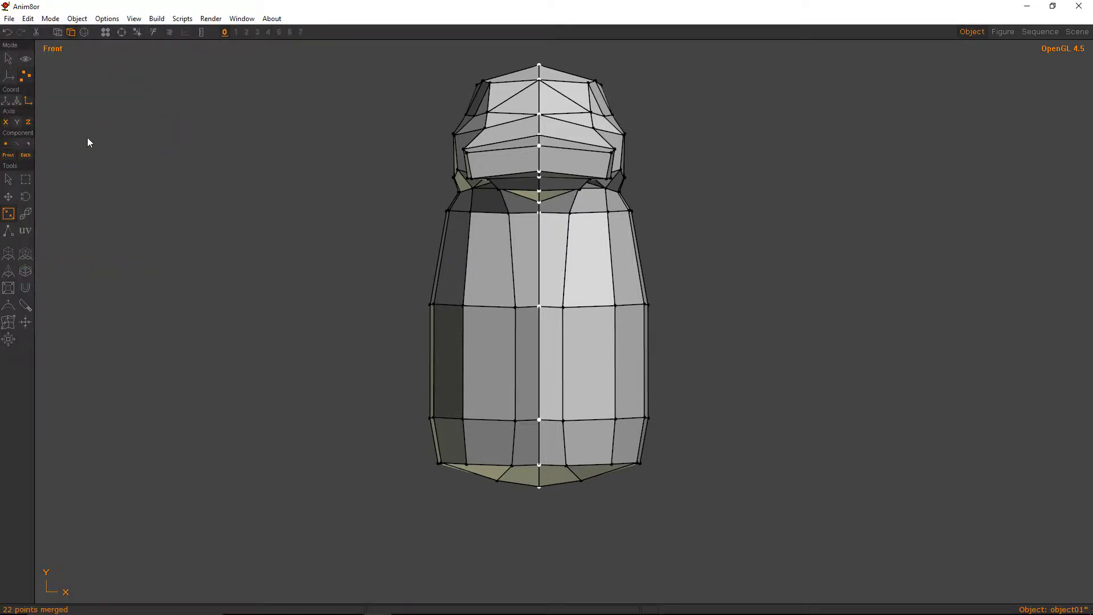
Return to object editing, save the project and turn on a mirror option for symmetrical editing of the joined body.
click(9, 59)
click(10, 17)
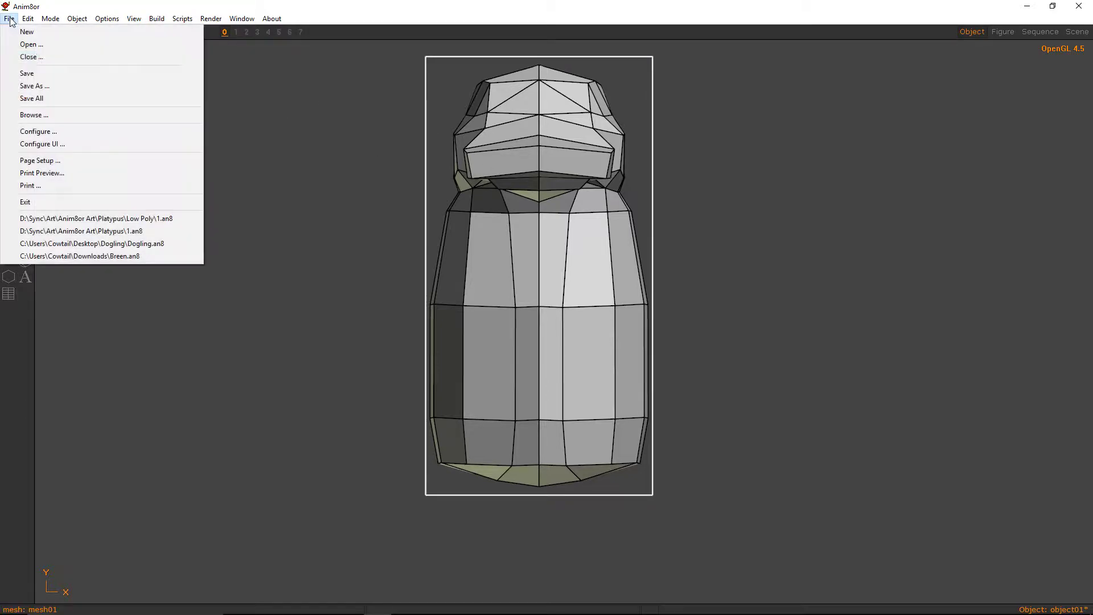
click(23, 72)
click(157, 19)
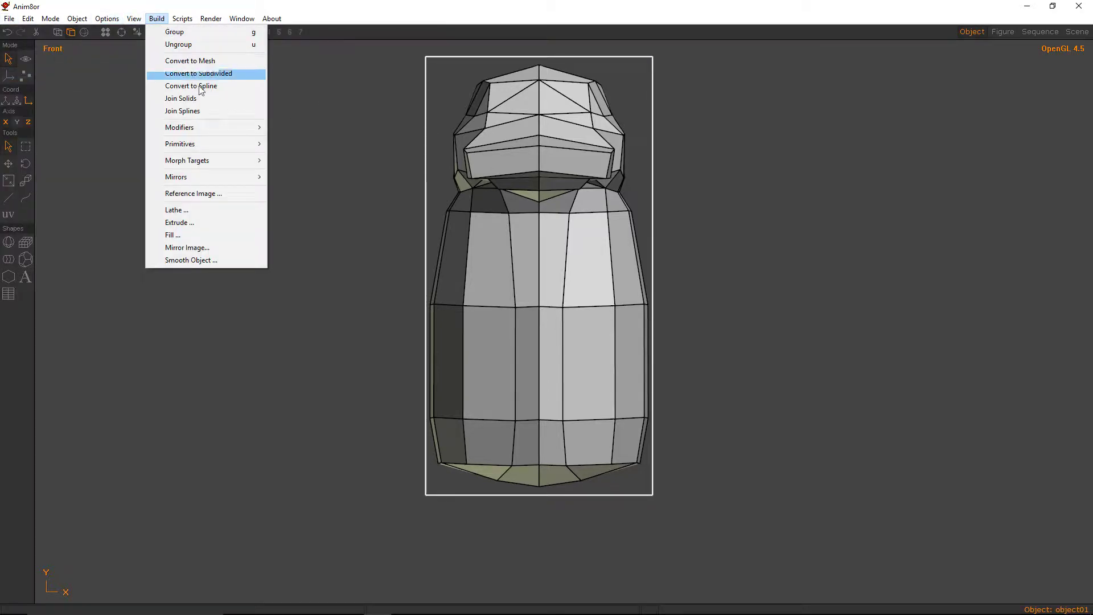
mouse_move(205, 176)
click(282, 178)
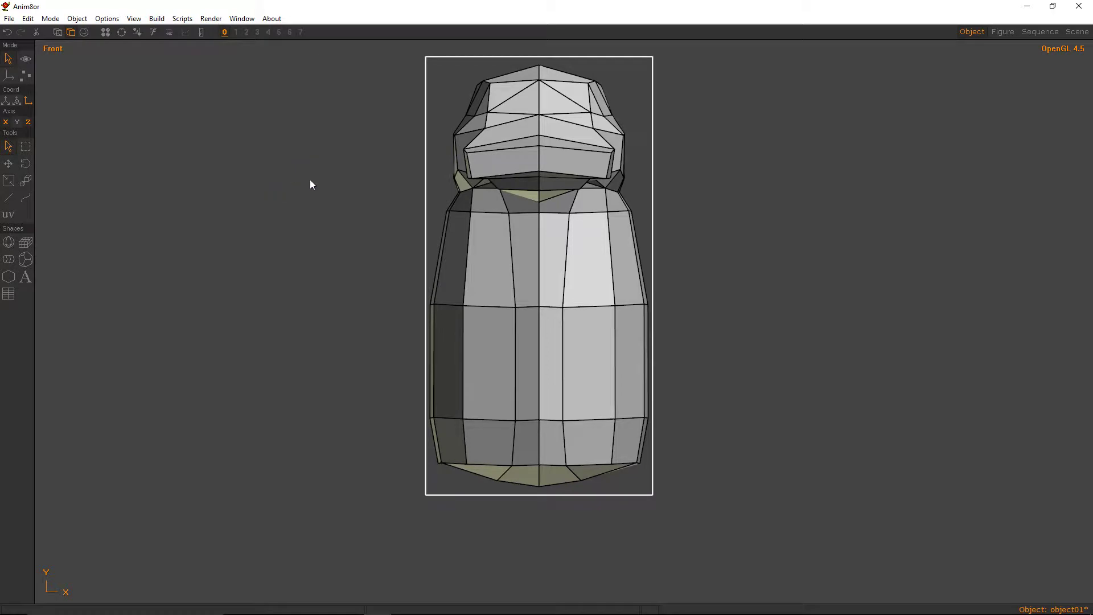
In point editing, pull the side points of the upper body ring outward symmetrically with the topology tool.
key(ctrl+r)
drag(519, 256, 171, 226)
click(26, 77)
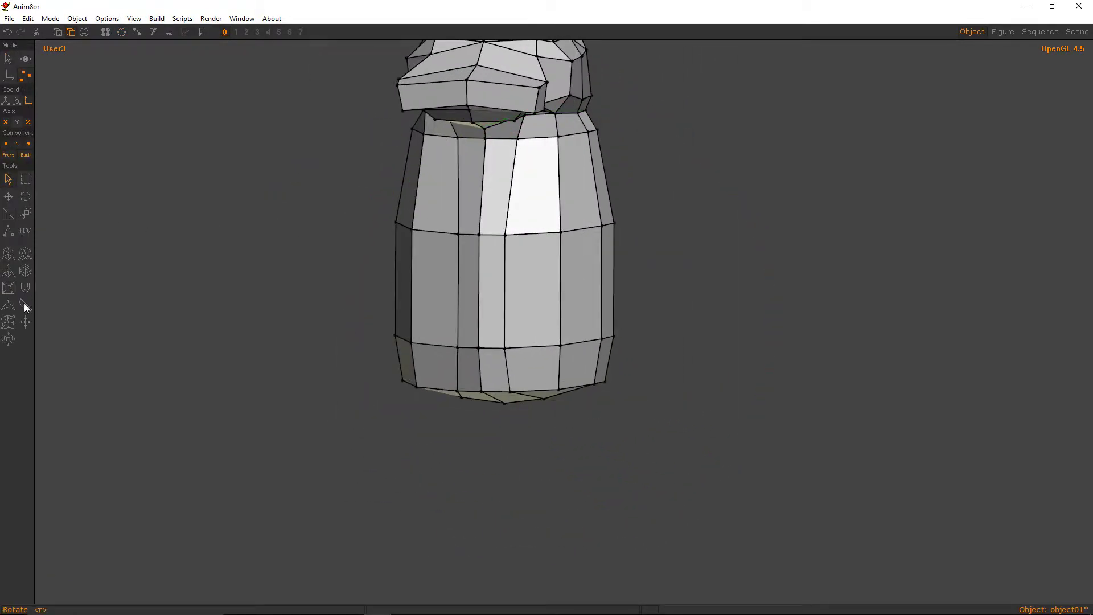
click(8, 322)
key(a)
drag(566, 297, 622, 215)
key(m)
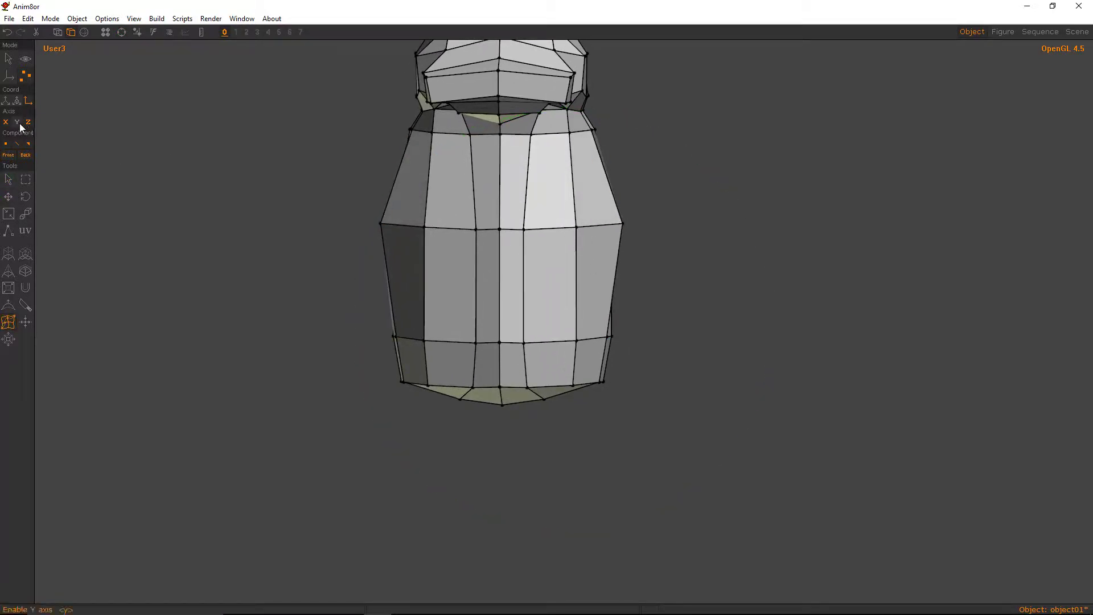
Enable the Y axis and pull the upper body ring's back and side points outward to round its outline.
click(21, 123)
middle_drag(683, 255, 506, 283)
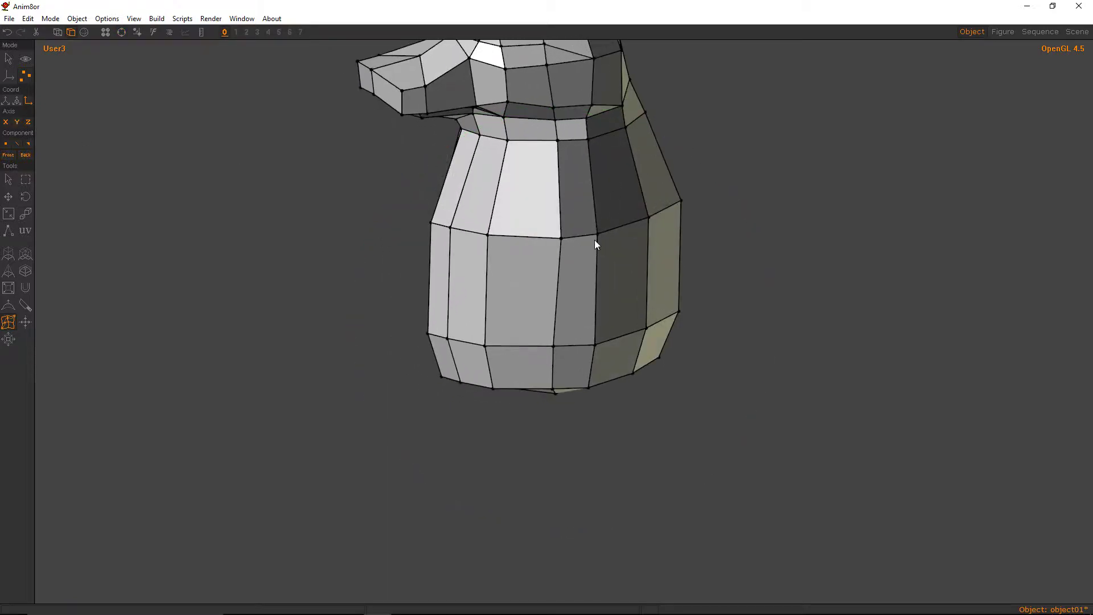
middle_drag(595, 244, 599, 354)
right_drag(601, 358, 643, 284)
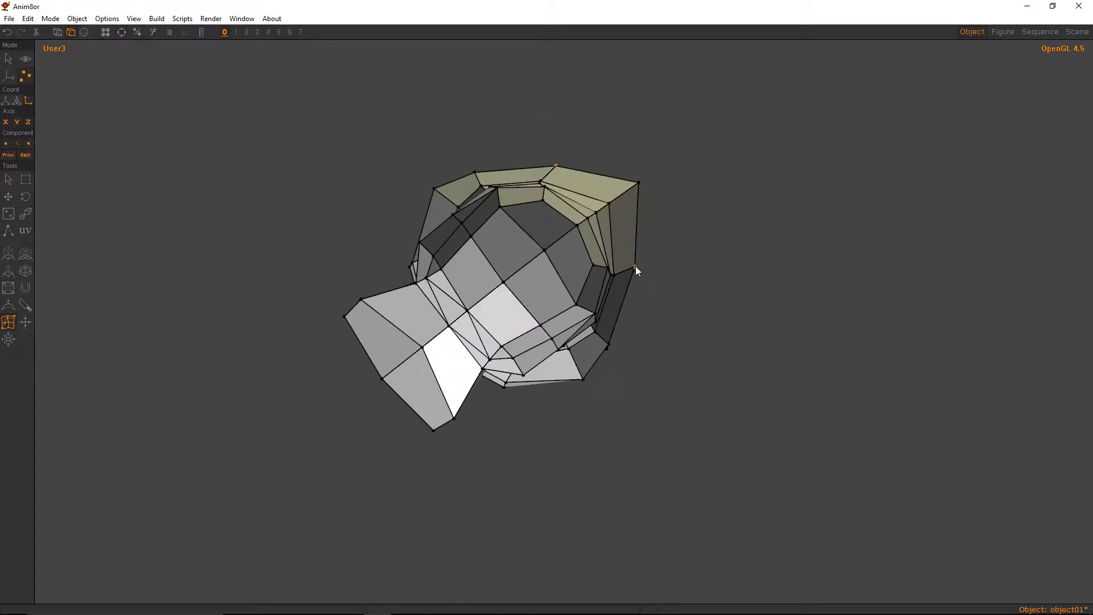
mouse_move(658, 262)
mouse_down()
mouse_move(668, 268)
mouse_move(665, 257)
mouse_up()
key(t)
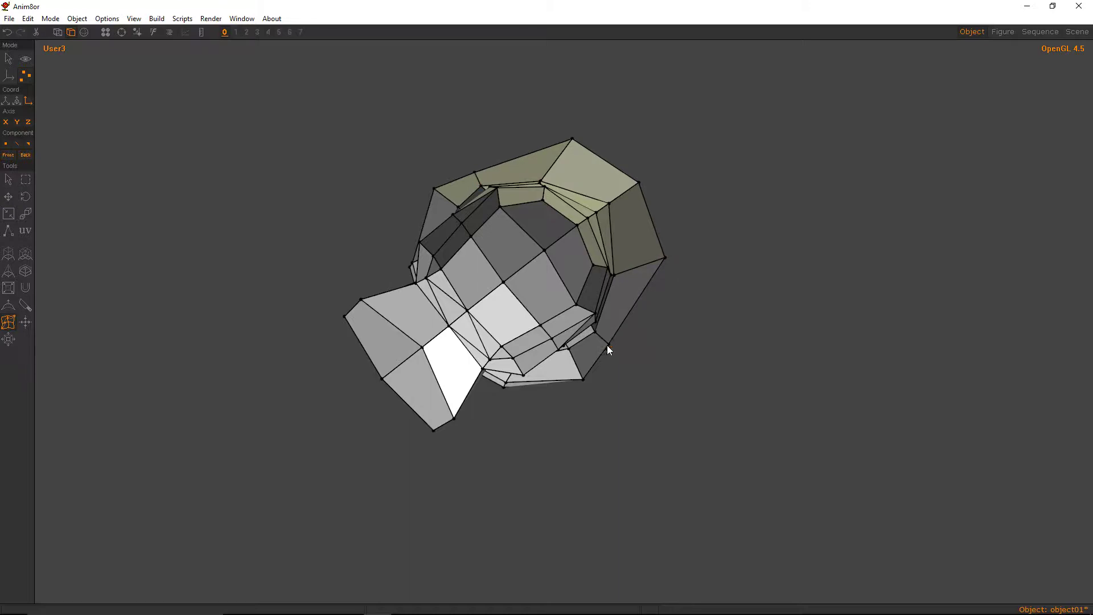
drag(608, 349, 644, 345)
Spread the belly points of the upper and lower body rings outward on both sides to even their spacing.
right_drag(646, 343, 541, 120)
mouse_move(447, 229)
mouse_down()
mouse_move(444, 217)
mouse_move(445, 227)
mouse_up()
drag(449, 335, 729, 261)
key(ctrl+r)
right_drag(731, 266, 538, 206)
drag(545, 202, 578, 198)
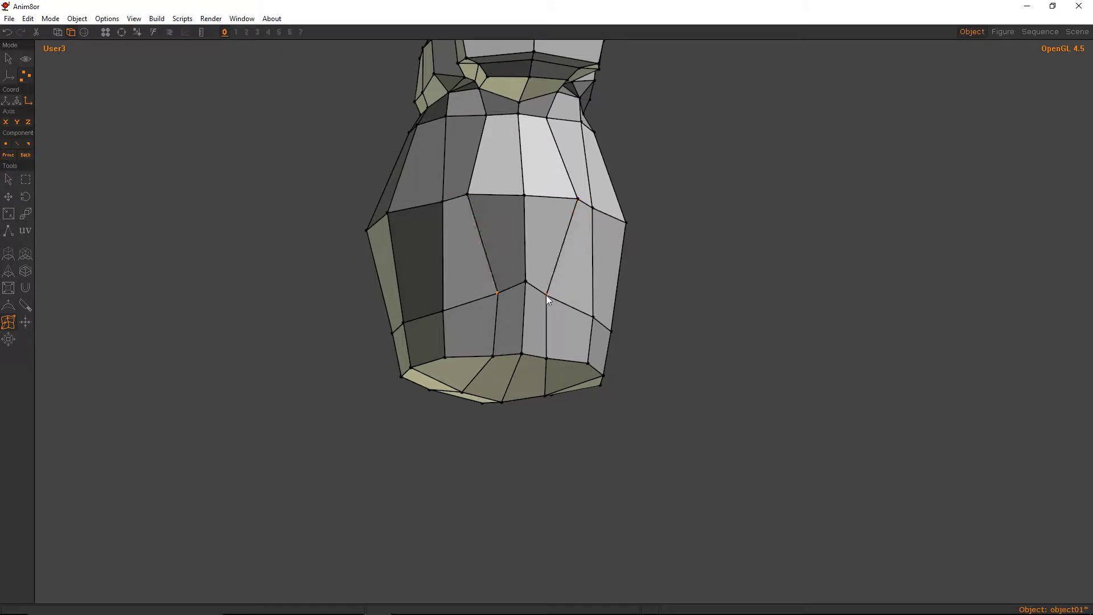
drag(546, 294, 582, 295)
right_drag(582, 295, 574, 232)
drag(576, 230, 598, 230)
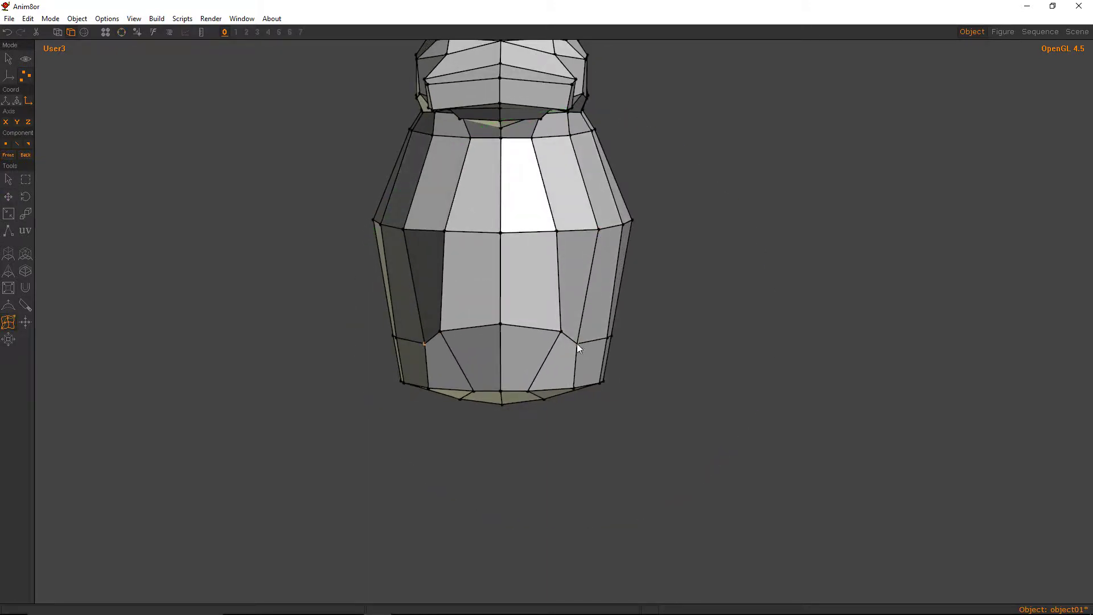
drag(576, 343, 594, 339)
Round the body rings further from below and the side, and nudge the upper ring's front centre point.
right_drag(602, 267, 605, 366)
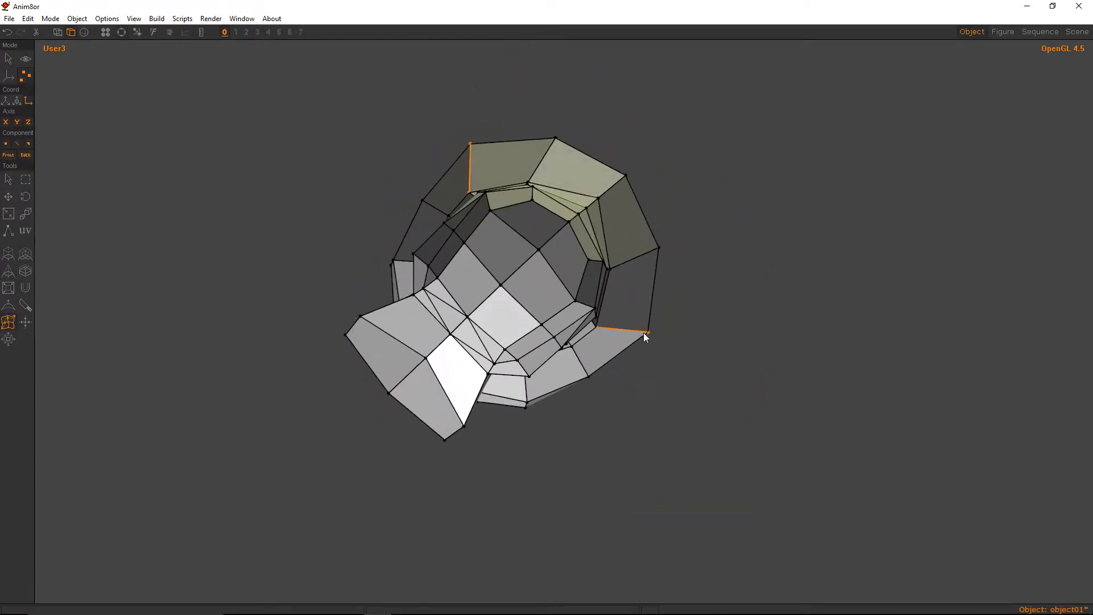
right_drag(657, 322, 570, 257)
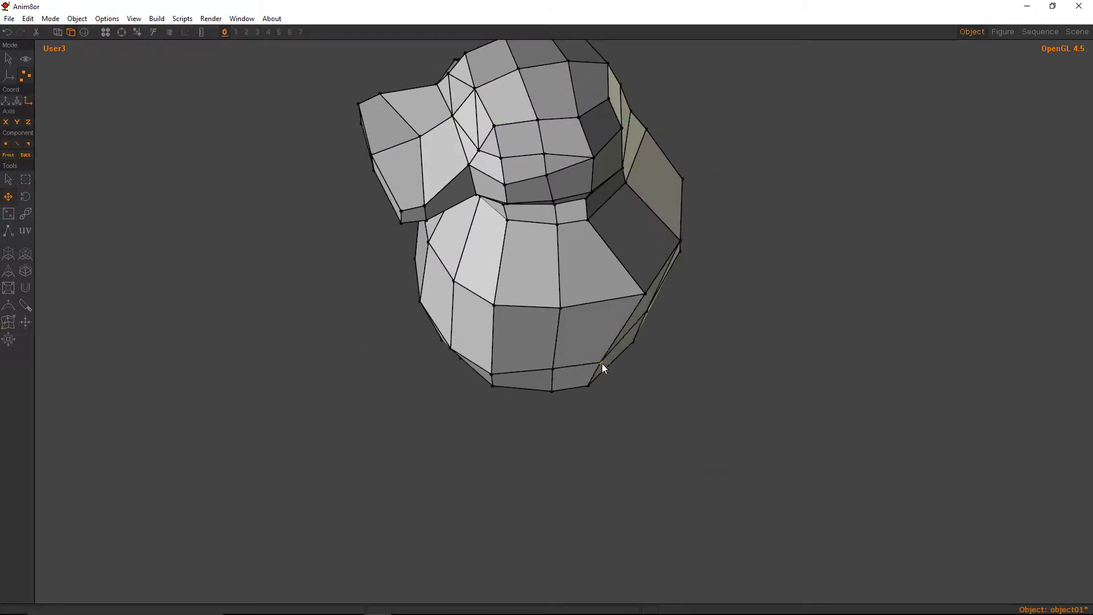
right_drag(619, 361, 546, 284)
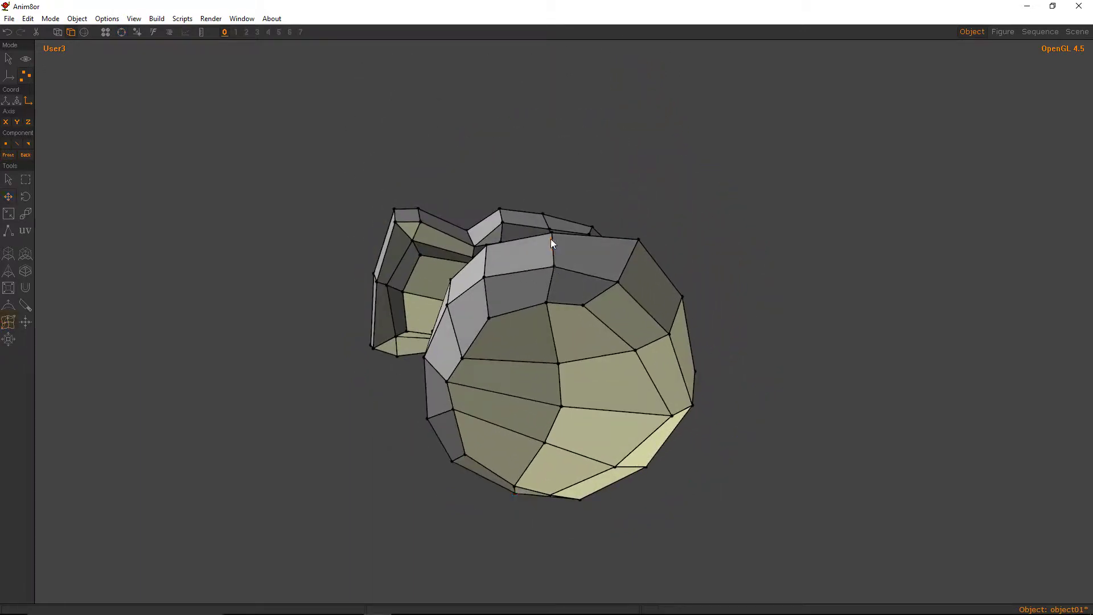
right_drag(551, 238, 501, 245)
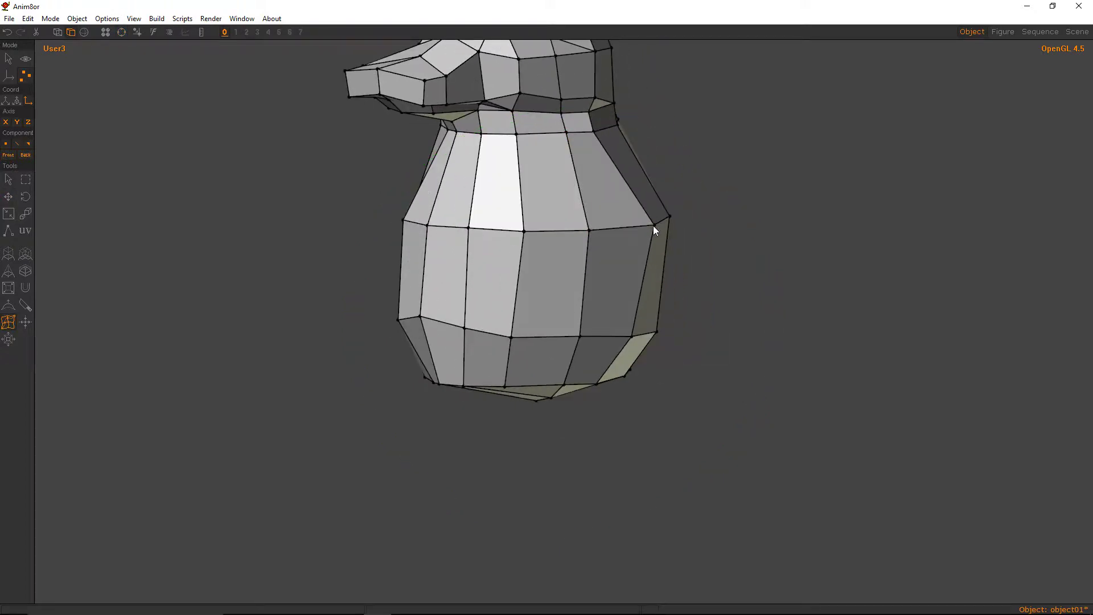
right_drag(654, 225, 499, 229)
key(m)
drag(489, 226, 489, 224)
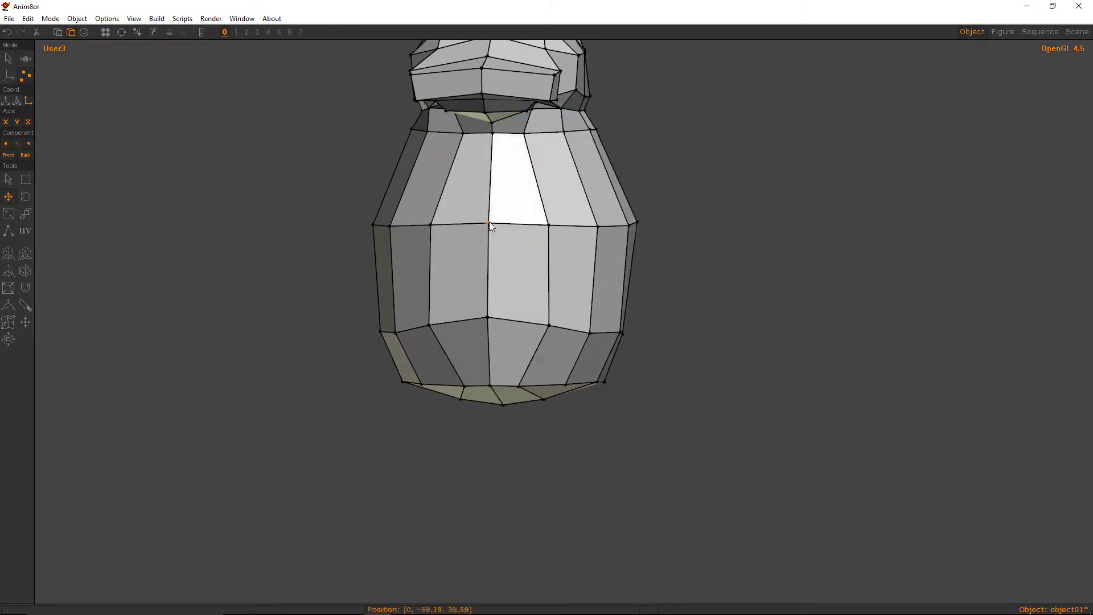
Cut new edges across the chest and side faces just below the neck ring.
mouse_move(490, 225)
right_down()
mouse_move(460, 216)
mouse_move(569, 179)
mouse_move(552, 242)
mouse_move(475, 228)
right_up()
click(452, 207)
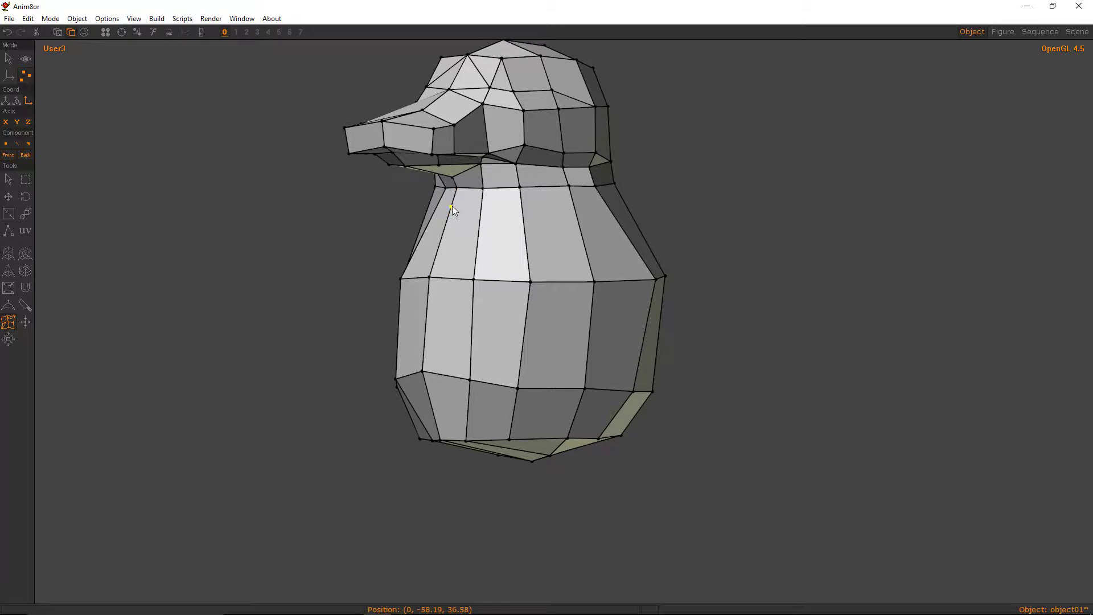
click(482, 207)
click(520, 198)
click(573, 200)
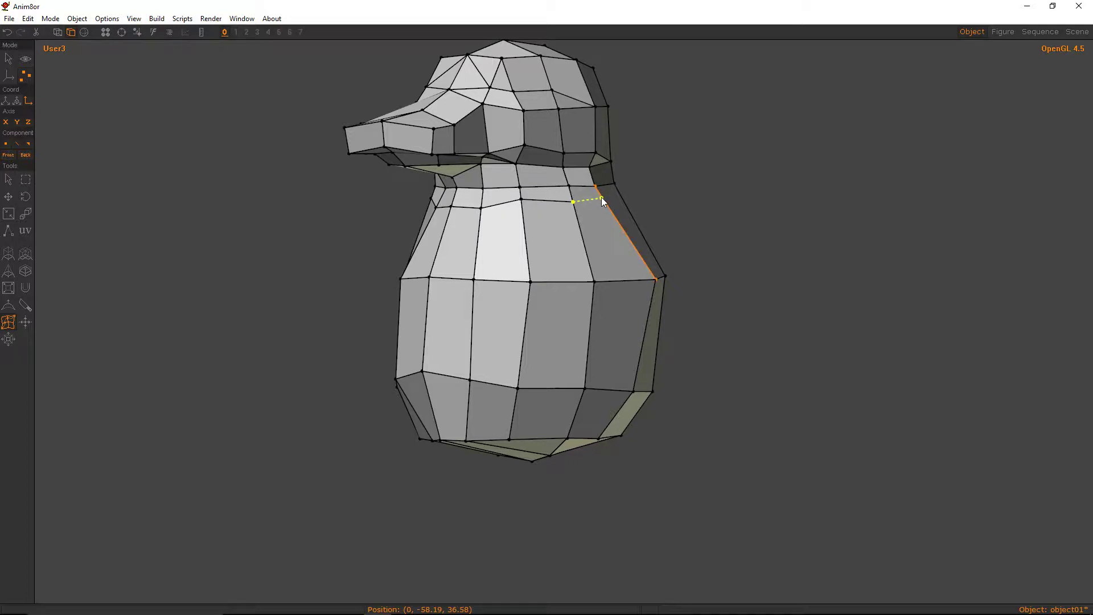
click(603, 197)
Continue the cut below the neck around the back to close the new edge loop.
key(ctrl+r)
middle_drag(602, 197, 509, 212)
click(522, 211)
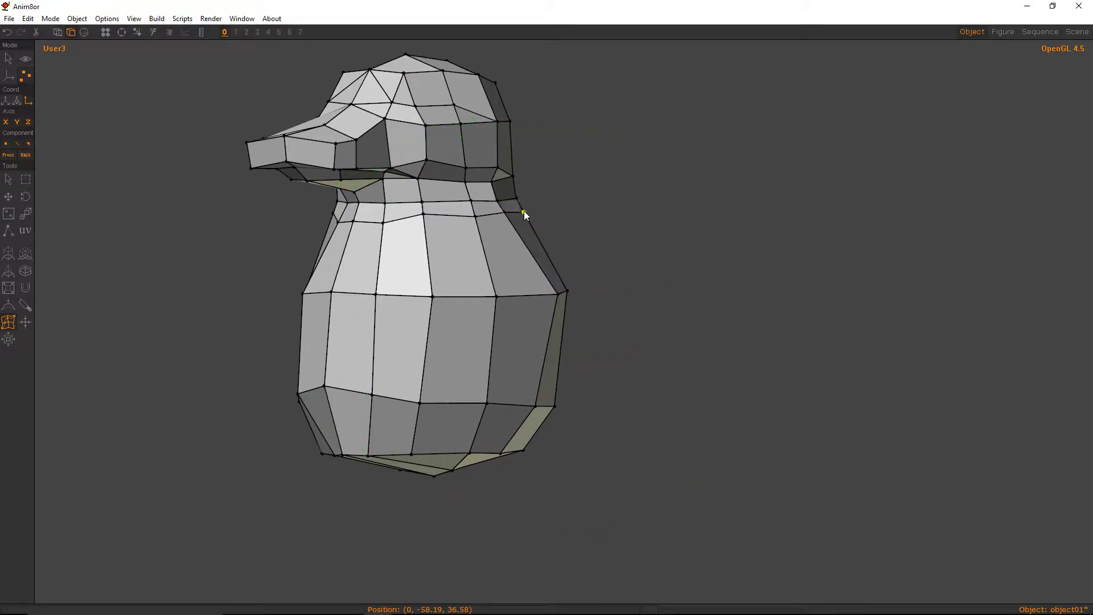
key(ctrl+r)
middle_drag(626, 222, 647, 226)
alt+drag(648, 230, 459, 227)
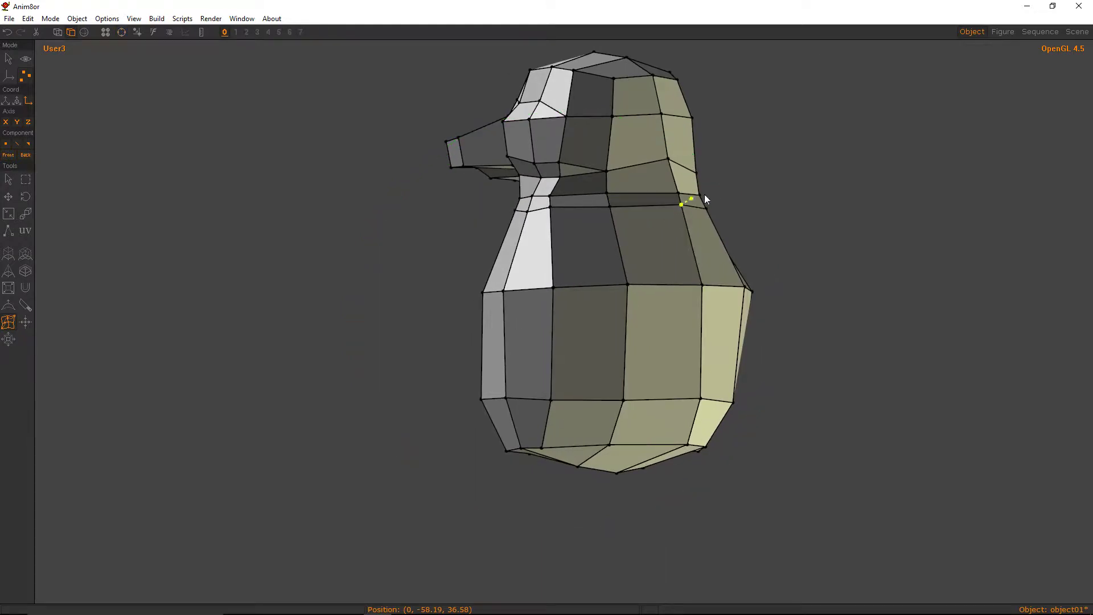
alt+drag(485, 262, 768, 262)
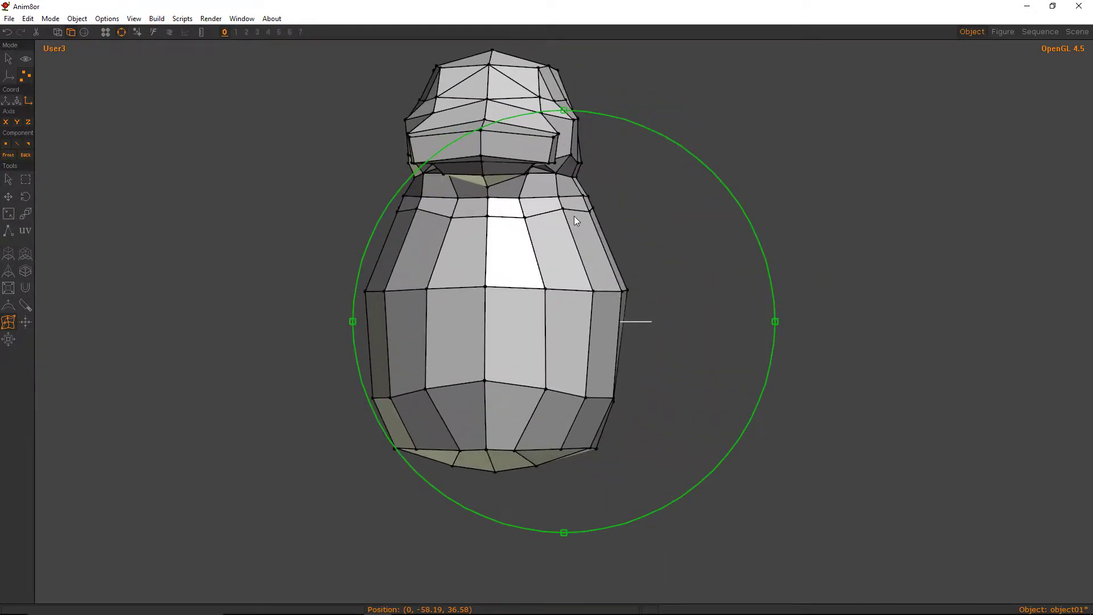
Reposition the new loop's points below the neck outward to begin forming rounded shoulders.
alt+middle_drag(556, 226, 556, 252)
alt+right_drag(556, 253, 749, 241)
alt+drag(574, 252, 374, 257)
drag(415, 209, 456, 196)
click(461, 196)
middle_drag(495, 220, 503, 221)
drag(502, 226, 592, 286)
key(m)
key(w)
key(ctrl+r)
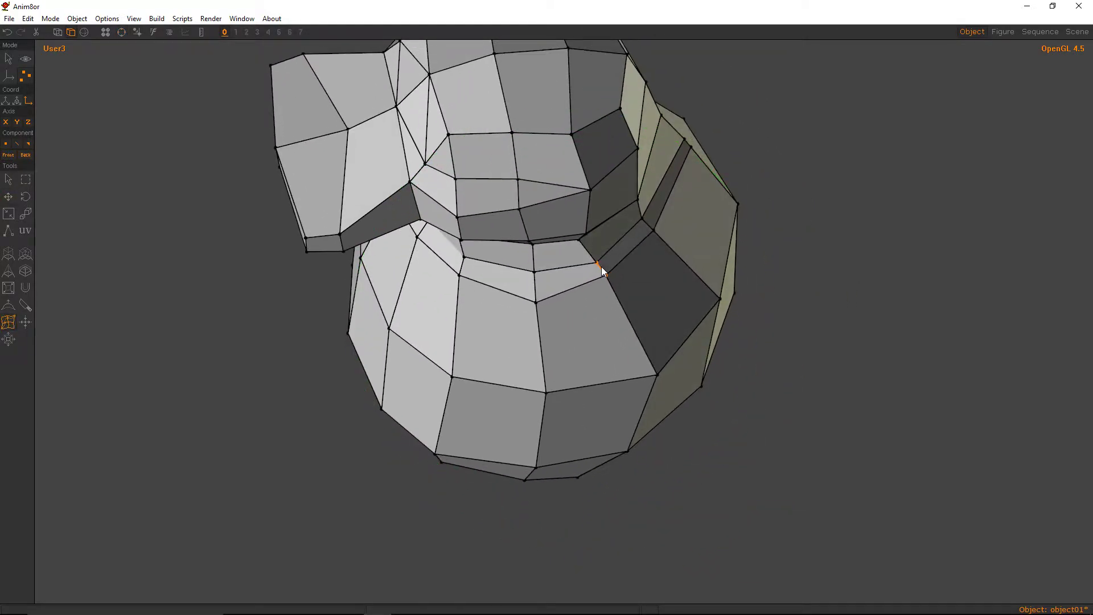
Widen the shoulder loop further at its side and back points to smooth the transition into the body.
key(w)
drag(601, 267, 694, 231)
key(w)
key(w)
key(w)
key(w)
key(w)
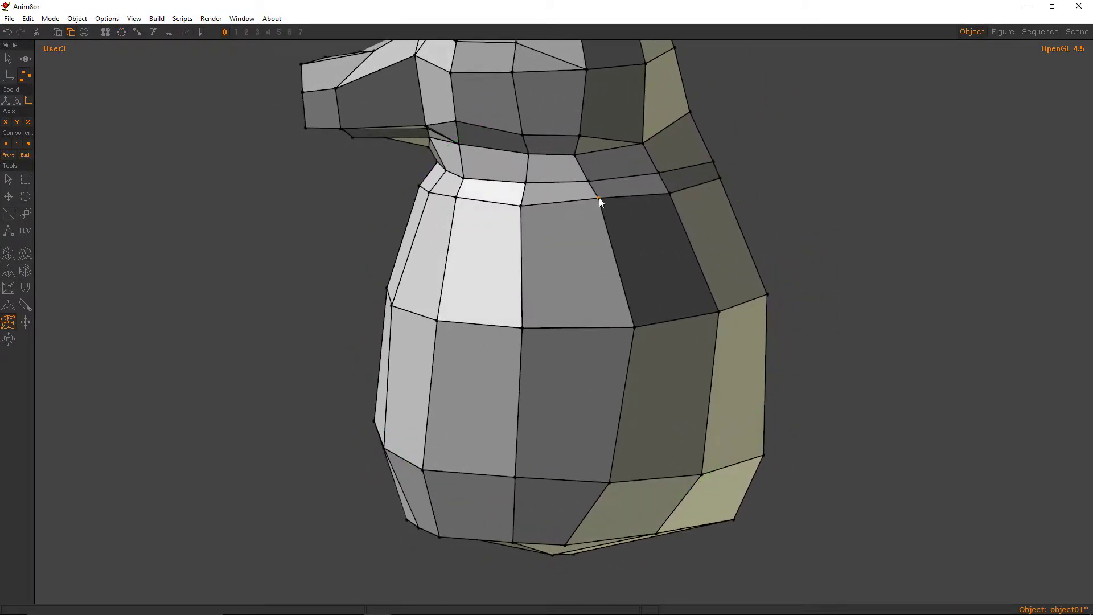
Cut a diagonal edge from the side shoulder point to the neck ring and remove the surplus loop geometry across the back.
click(599, 197)
click(657, 172)
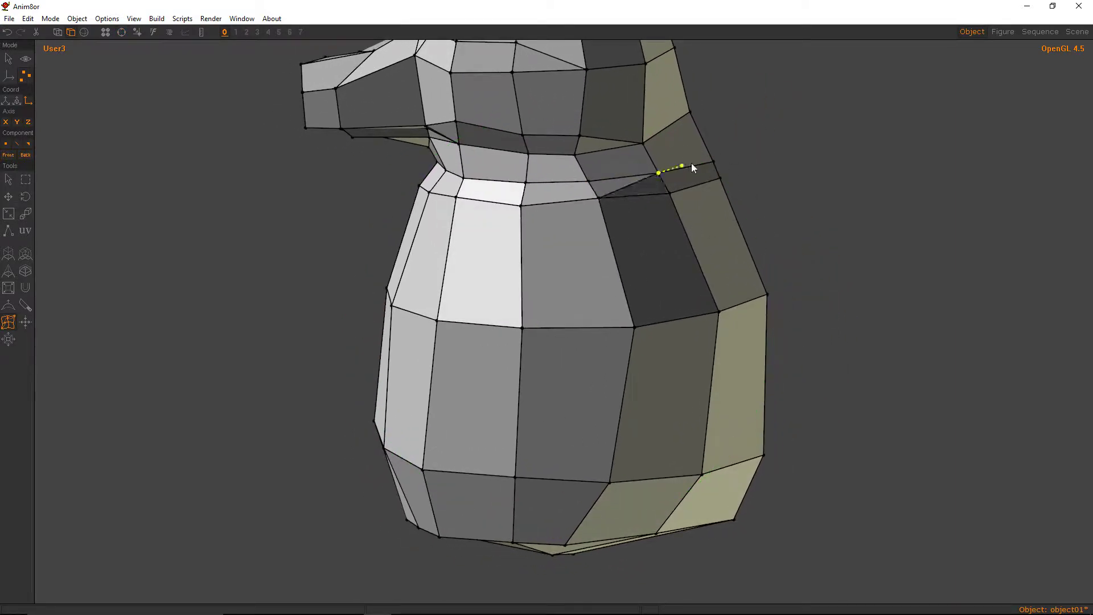
right_click(658, 194)
right_click(679, 192)
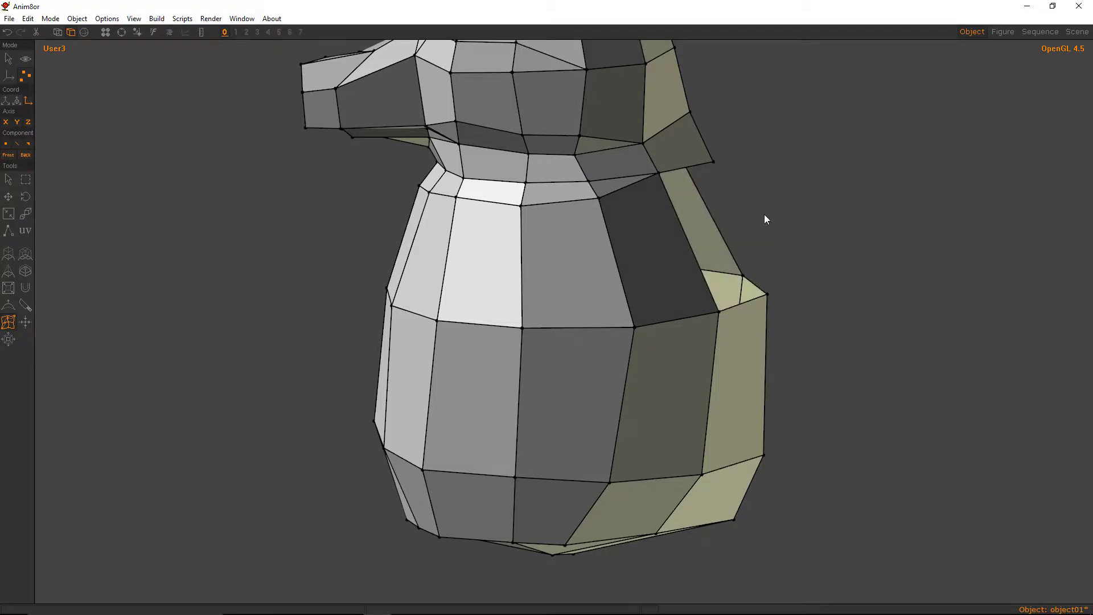
Close the open upper back by connecting the neck ring's back point to the upper body ring.
right_drag(763, 214, 677, 223)
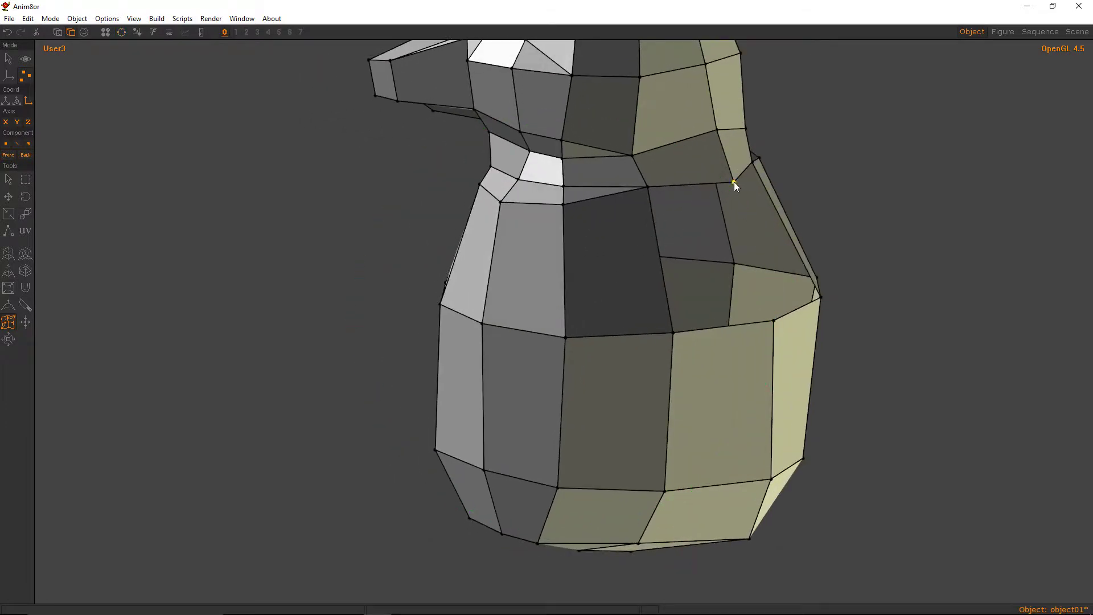
click(734, 182)
click(774, 321)
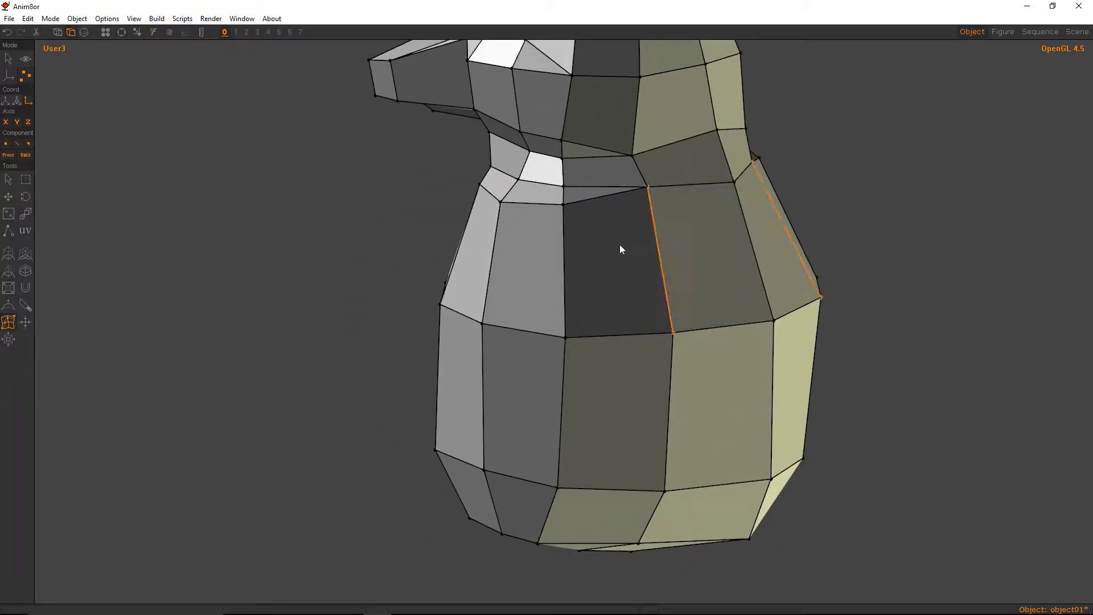
Adjust the side point of the upper body ring to refine the body's outline below the shoulder.
right_drag(621, 250, 360, 207)
key(m)
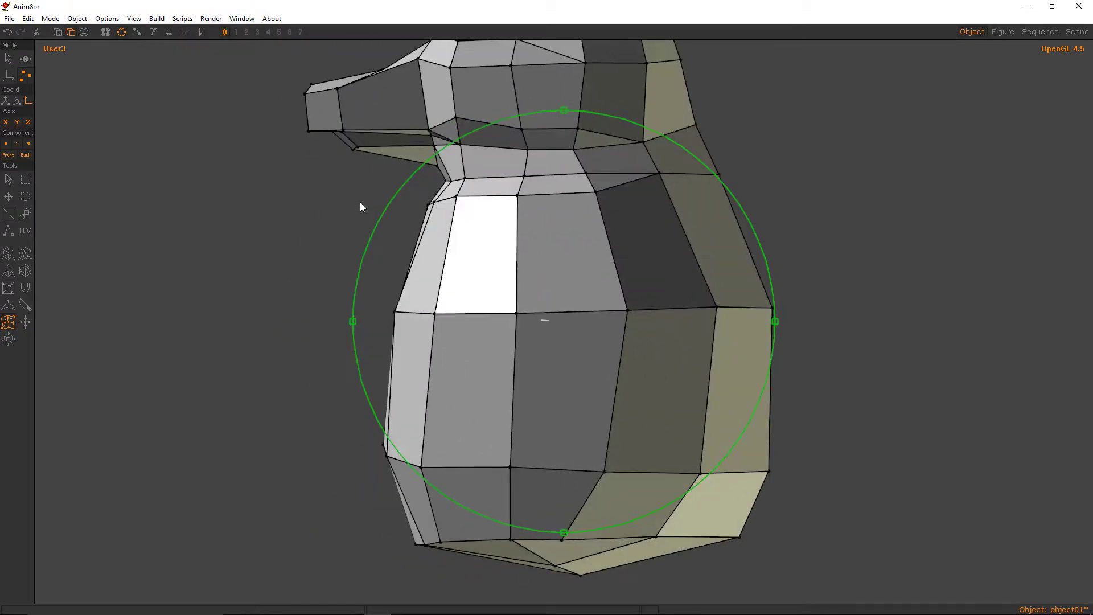
right_drag(478, 238, 639, 275)
drag(631, 271, 619, 274)
right_drag(620, 275, 557, 219)
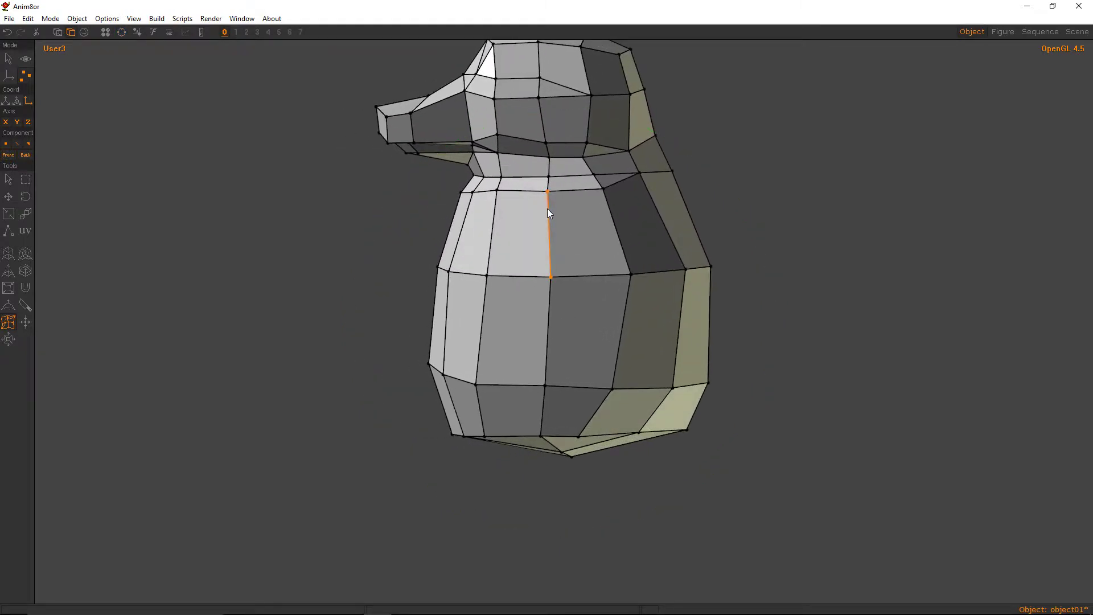
Try cutting a diagonal edge across the upper side face below the shoulder, and undo the cut.
click(548, 210)
click(492, 240)
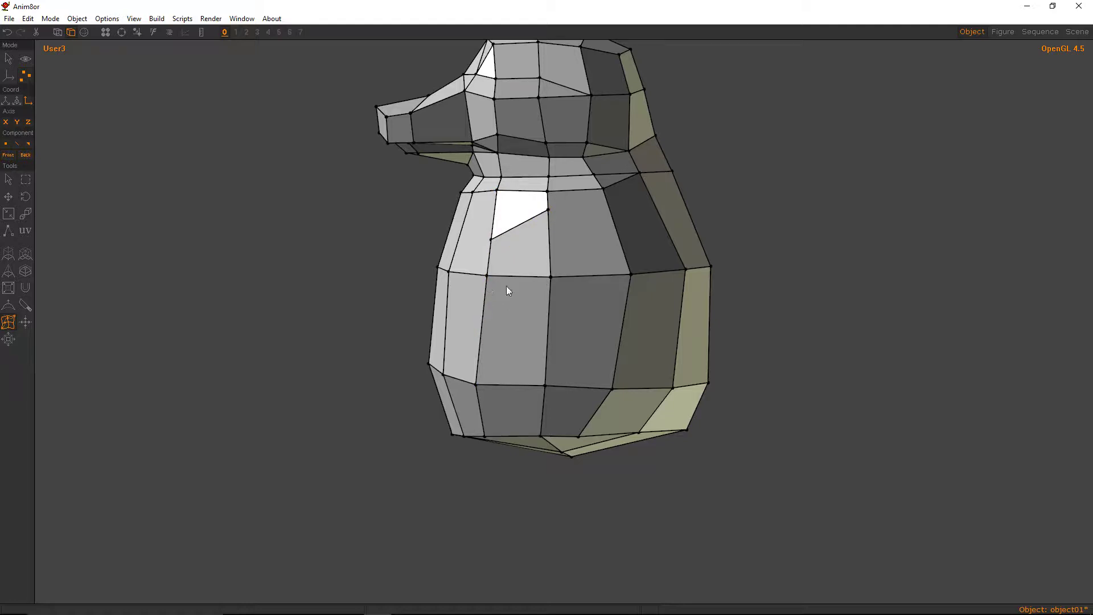
click(617, 230)
key(ctrl+r)
drag(626, 263, 813, 224)
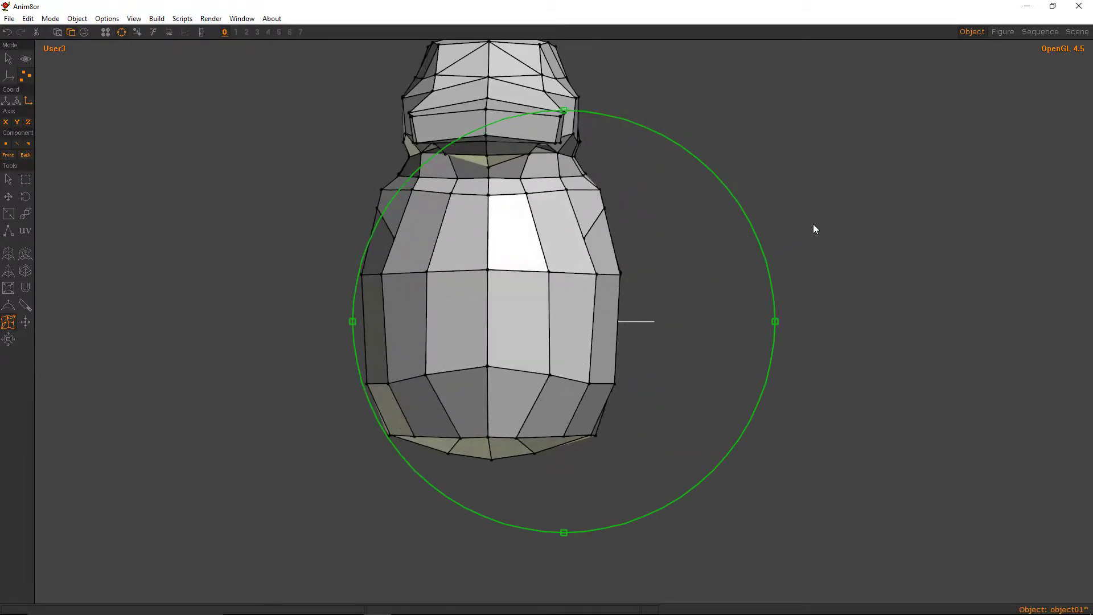
drag(685, 212, 535, 219)
key(ctrl+z)
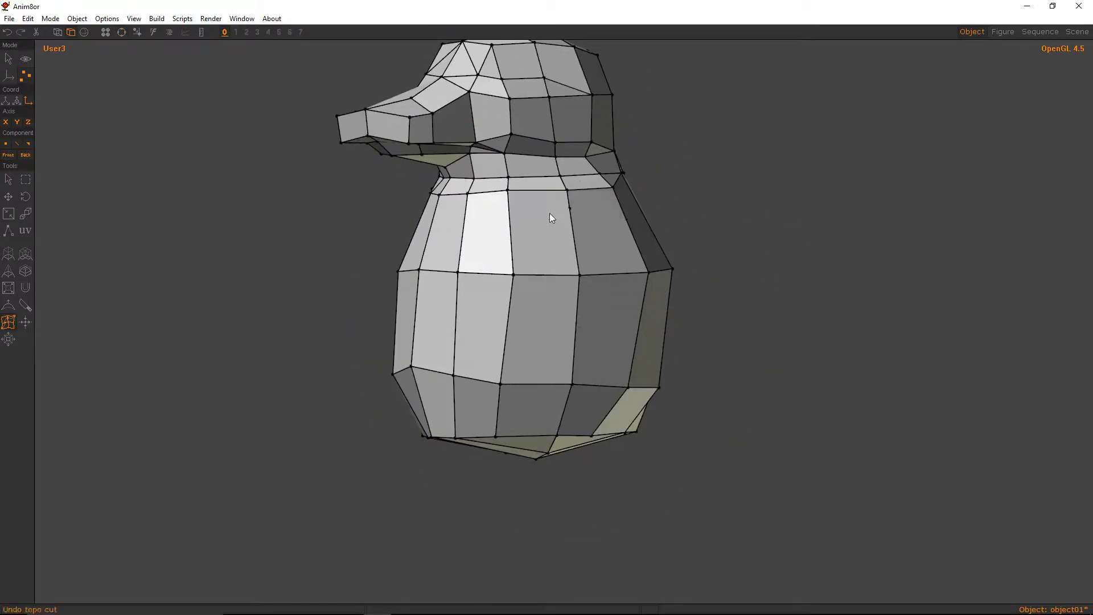
key(a)
drag(616, 226, 567, 218)
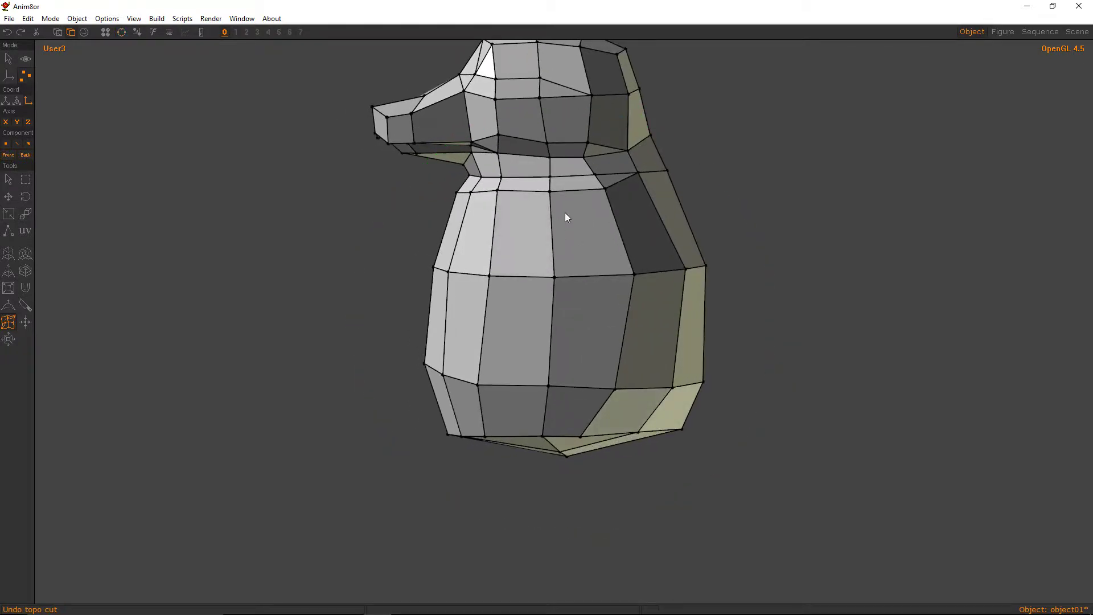
click(619, 230)
key(Escape)
Select the two adjacent upper side faces on each side of the body and extrude them outward as arm stubs.
middle_drag(569, 243, 629, 241)
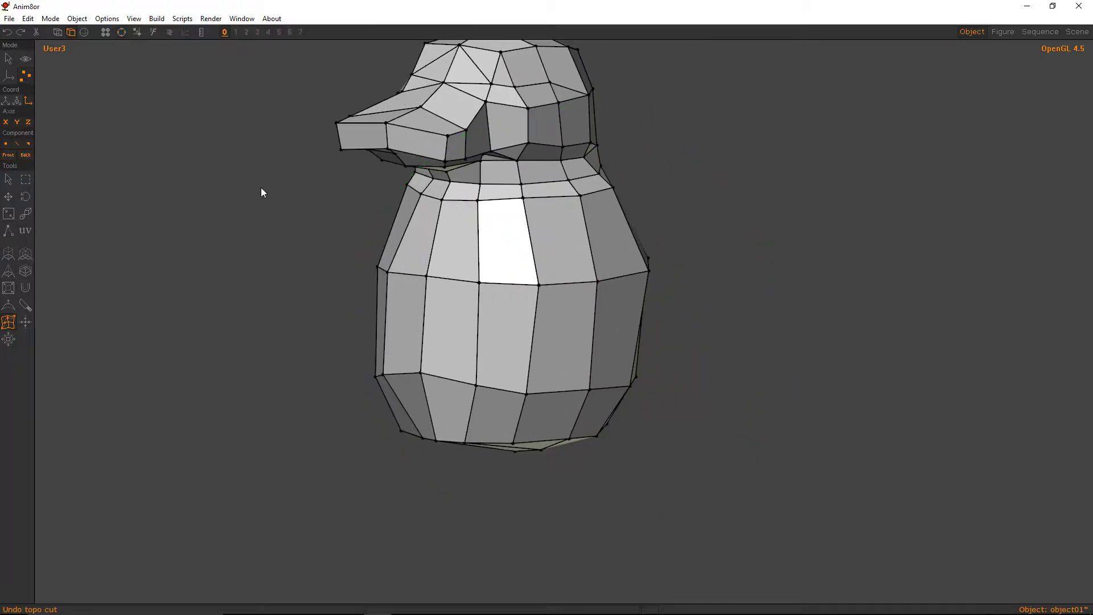
click(9, 179)
drag(415, 251, 457, 259)
drag(555, 244, 615, 239)
middle_drag(617, 250, 701, 255)
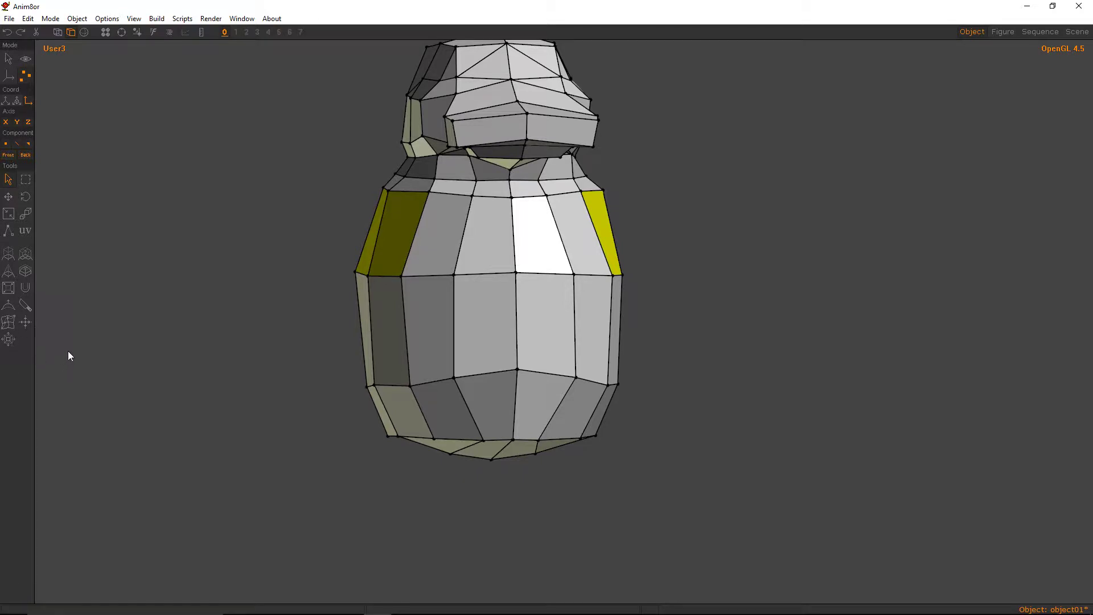
click(25, 254)
drag(555, 226, 665, 223)
click(7, 196)
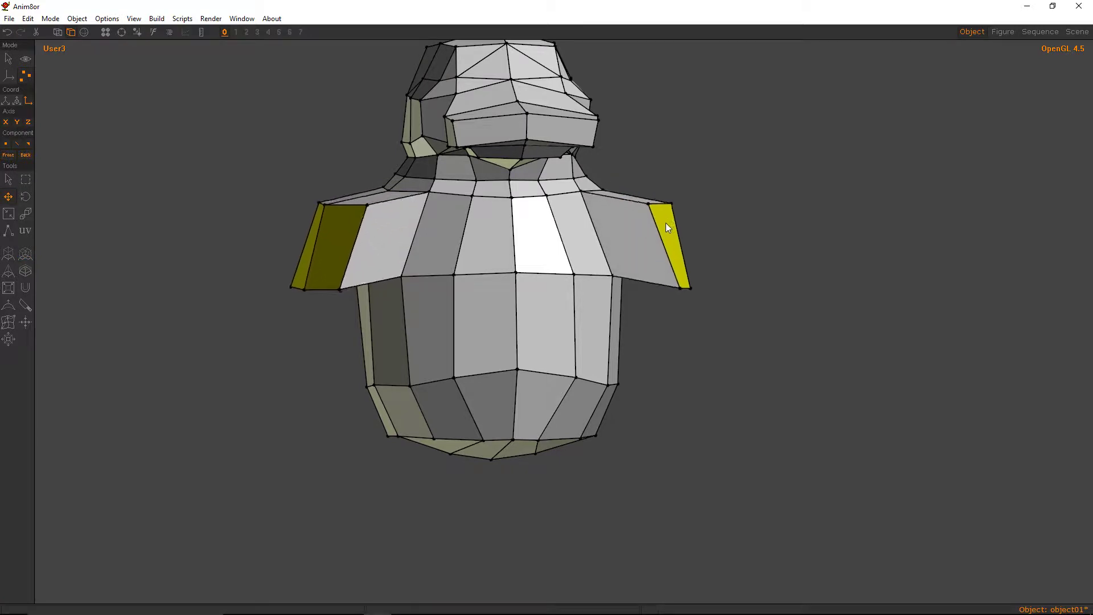
Rotate the extruded arm end faces to slope downward on both sides and move them down toward the body.
right_drag(665, 224, 449, 220)
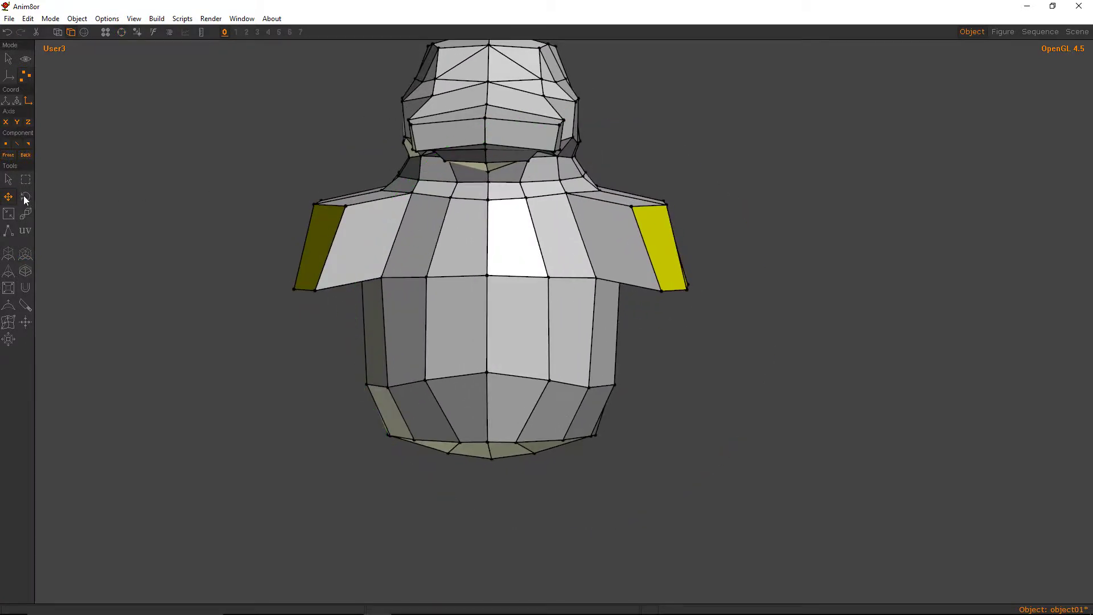
drag(692, 196, 622, 241)
drag(692, 222, 592, 227)
click(8, 197)
drag(666, 238, 633, 262)
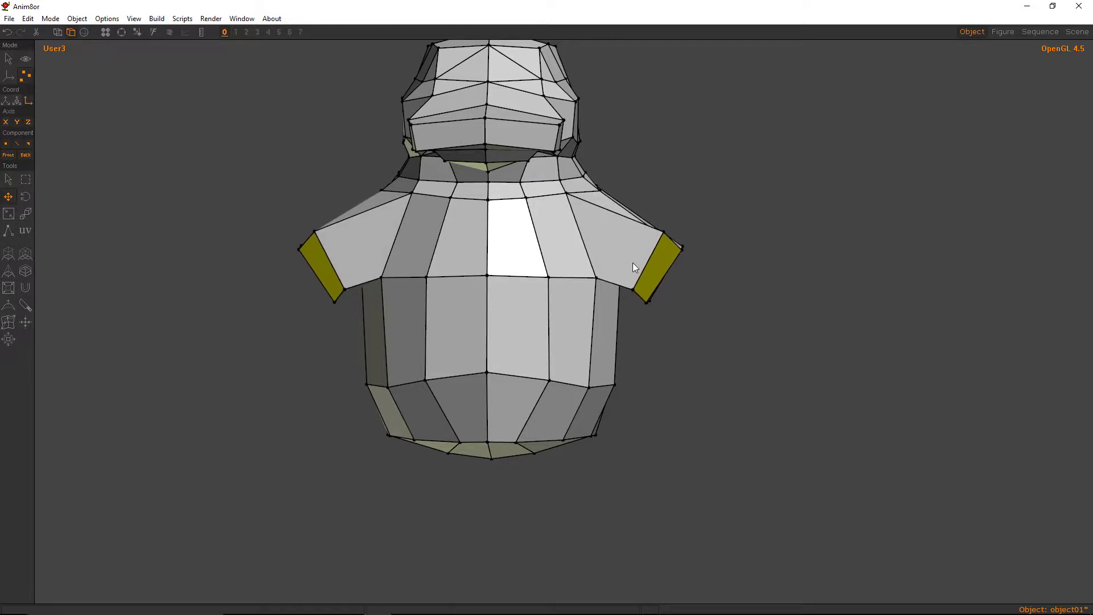
Round the outline of the arm's end by moving its upper front, upper middle, lower middle and lower back points.
right_drag(633, 262, 481, 207)
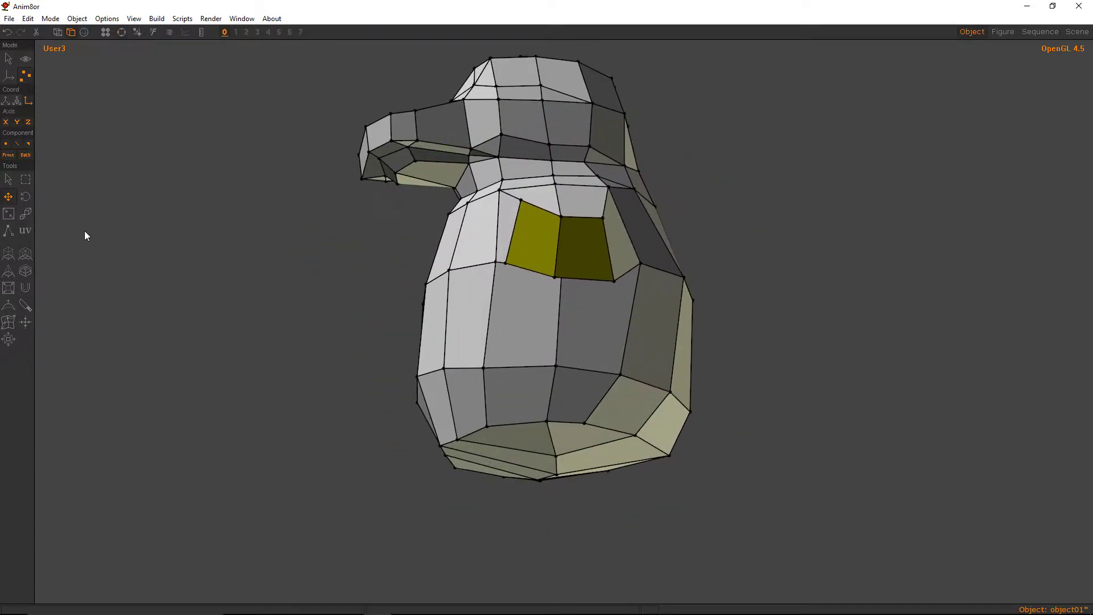
click(525, 214)
key(b)
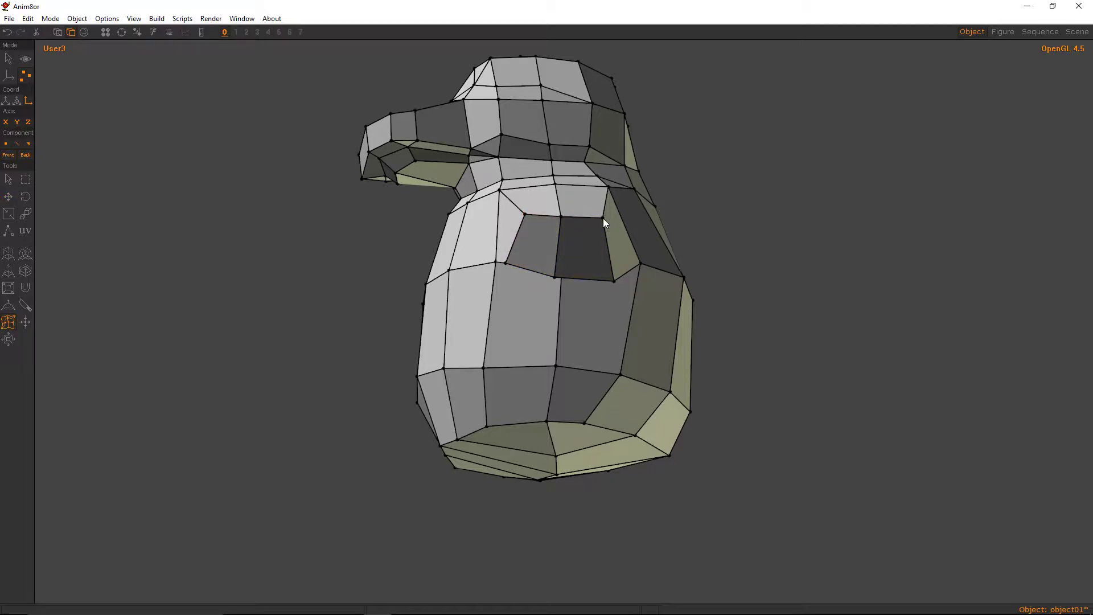
right_drag(602, 215, 733, 251)
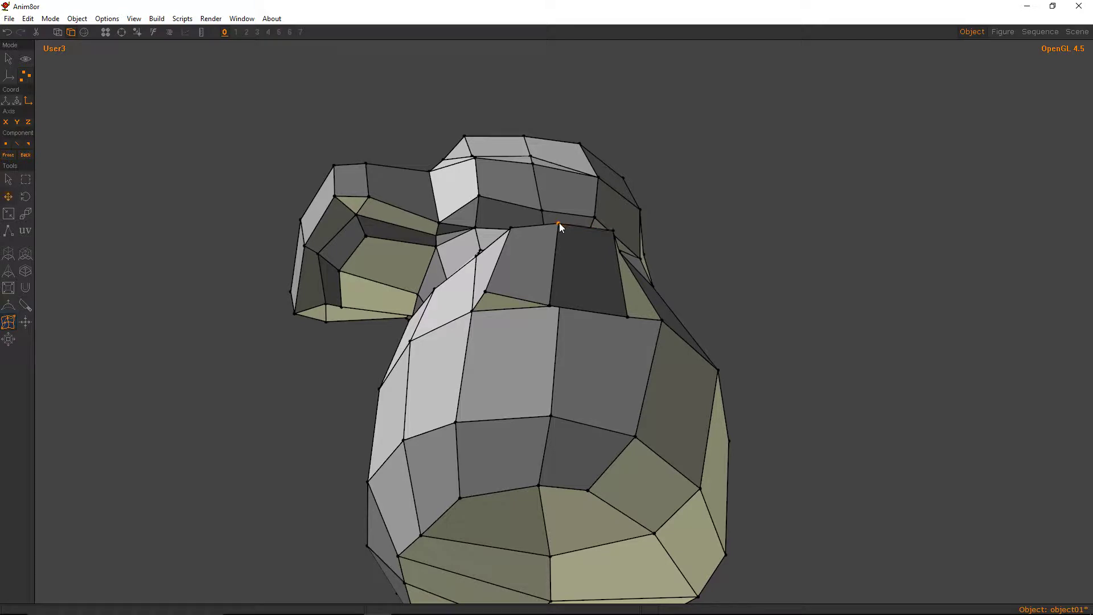
drag(559, 223, 558, 204)
drag(547, 307, 562, 319)
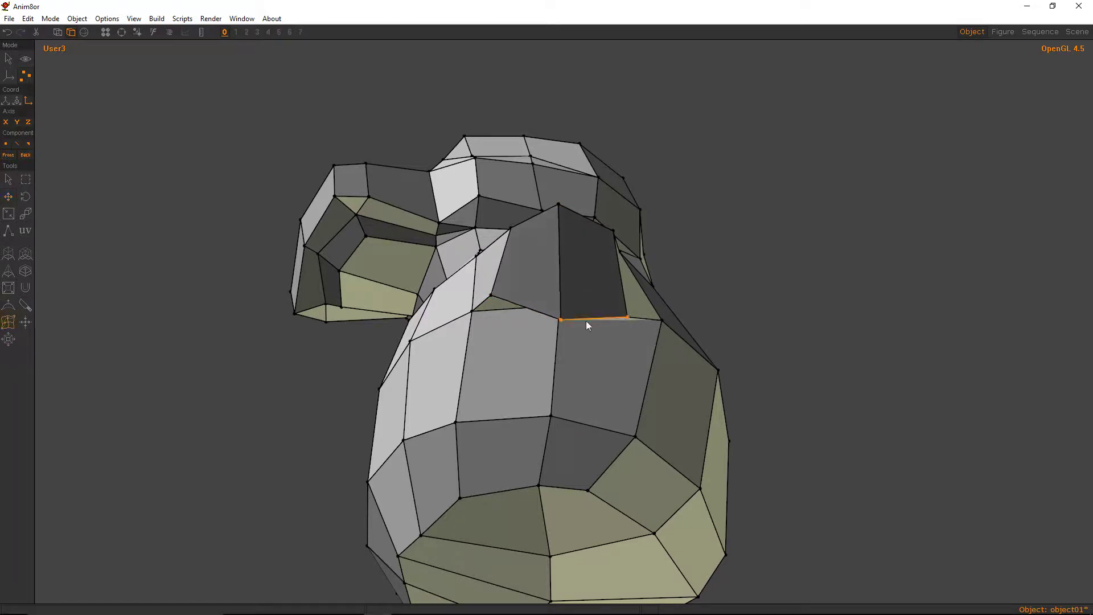
drag(627, 317, 626, 296)
Cut an edge line over the upper arm from the front armpit point across the shoulder to the back armpit point.
key(ctrl+r)
drag(529, 279, 643, 341)
right_drag(644, 341, 518, 311)
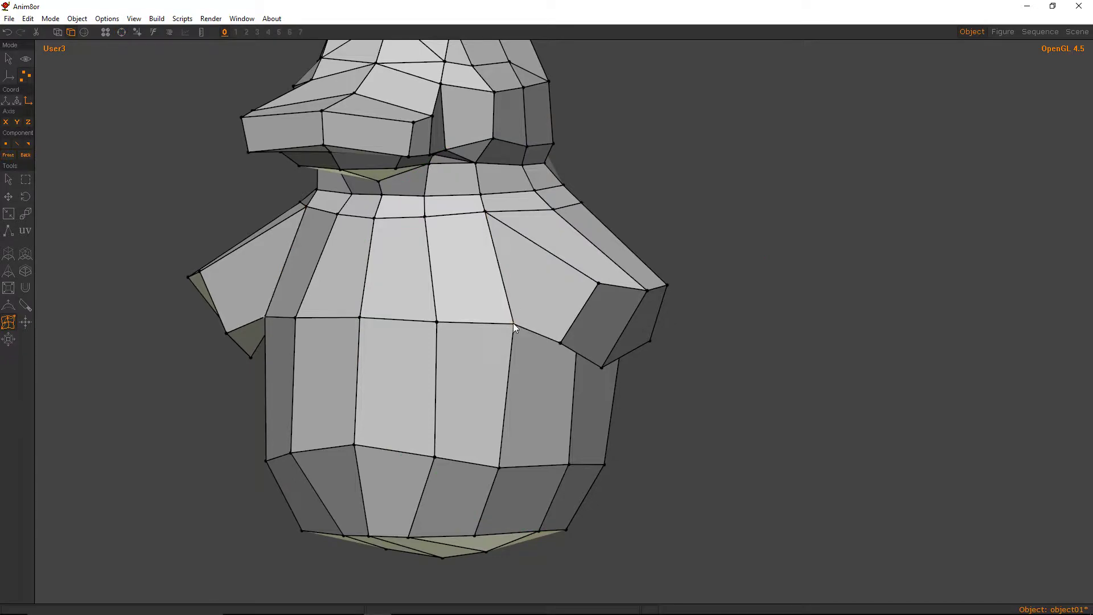
click(513, 324)
click(536, 244)
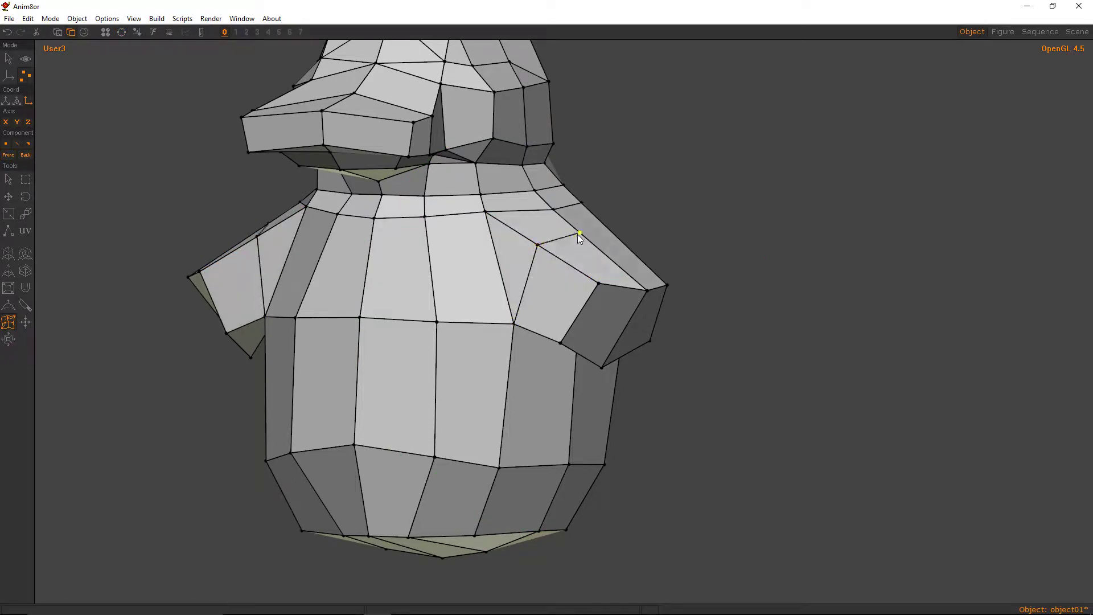
mouse_move(573, 233)
right_down()
mouse_move(378, 251)
mouse_move(590, 243)
mouse_move(583, 252)
right_up()
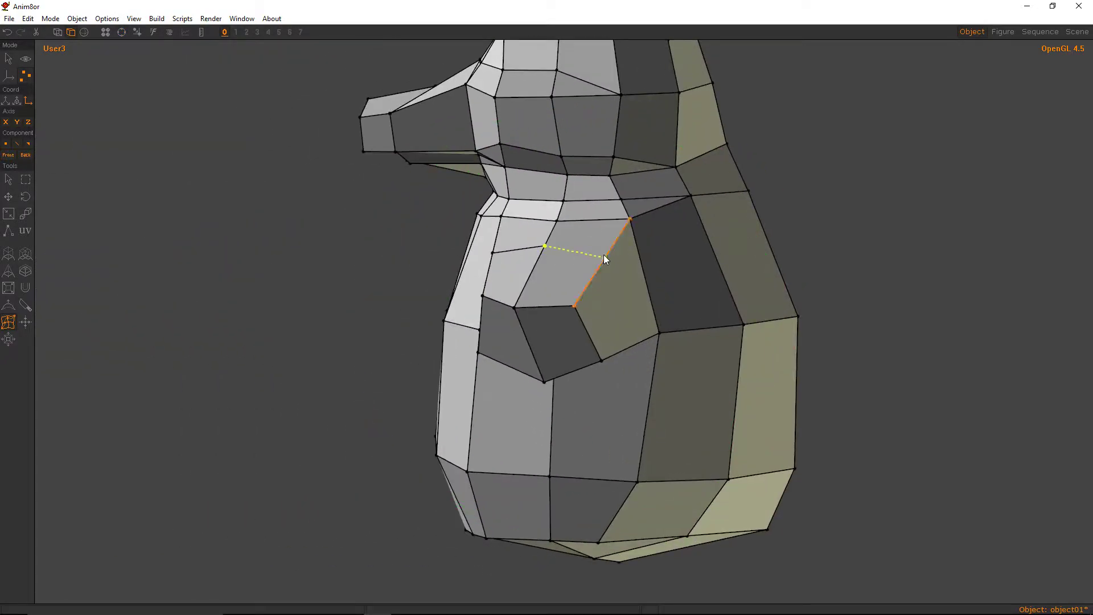
click(658, 329)
right_drag(659, 332, 708, 256)
Move the top, back and front points of the new shoulder edge line outward to round the shoulder.
key(m)
drag(608, 243, 621, 232)
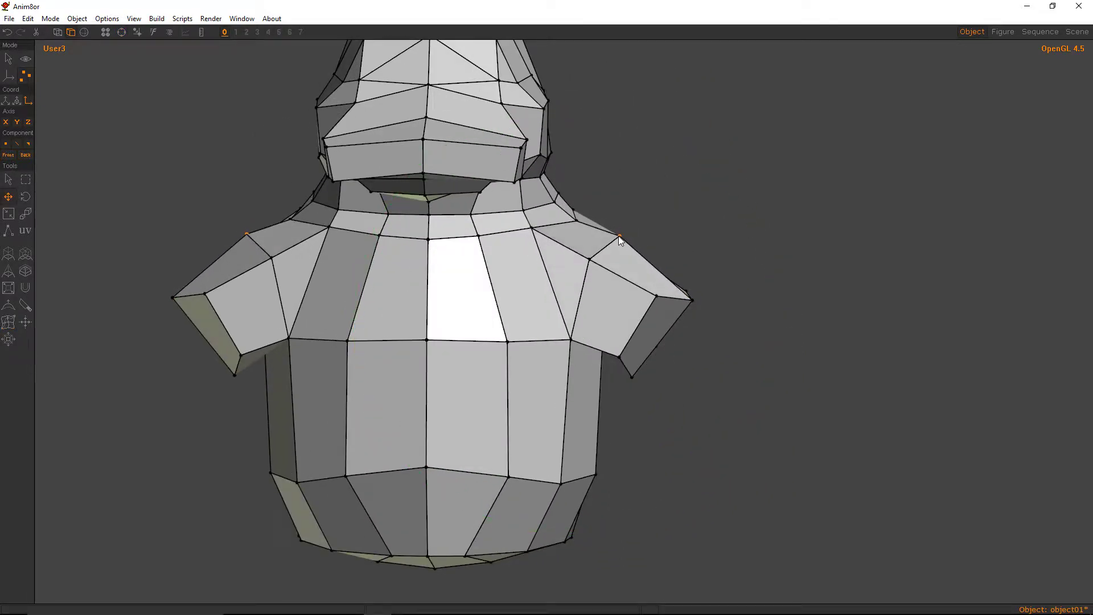
right_drag(618, 236, 610, 257)
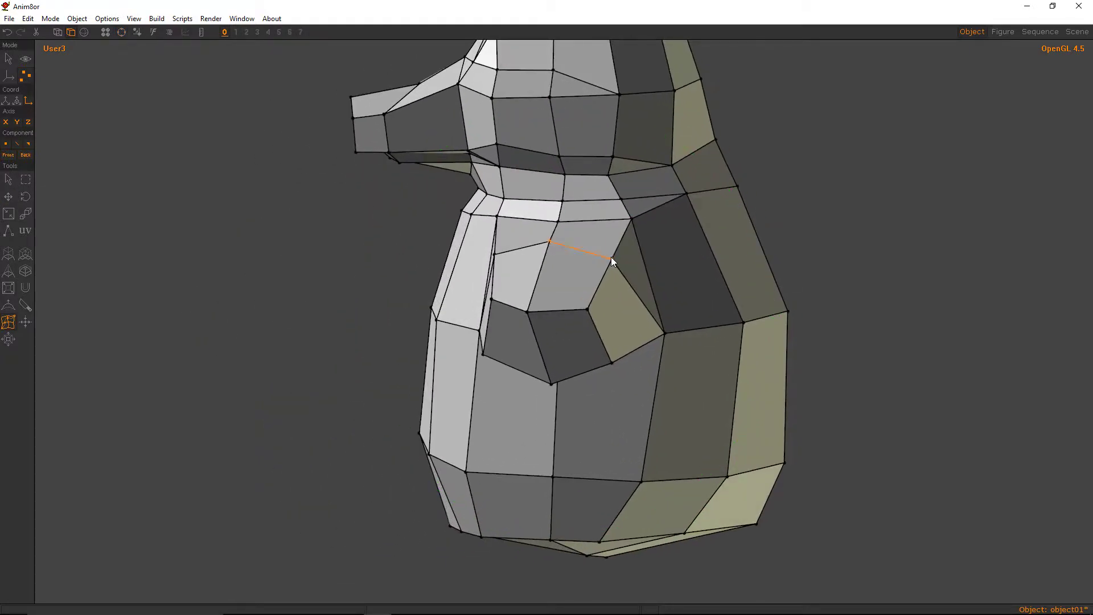
drag(614, 255, 621, 254)
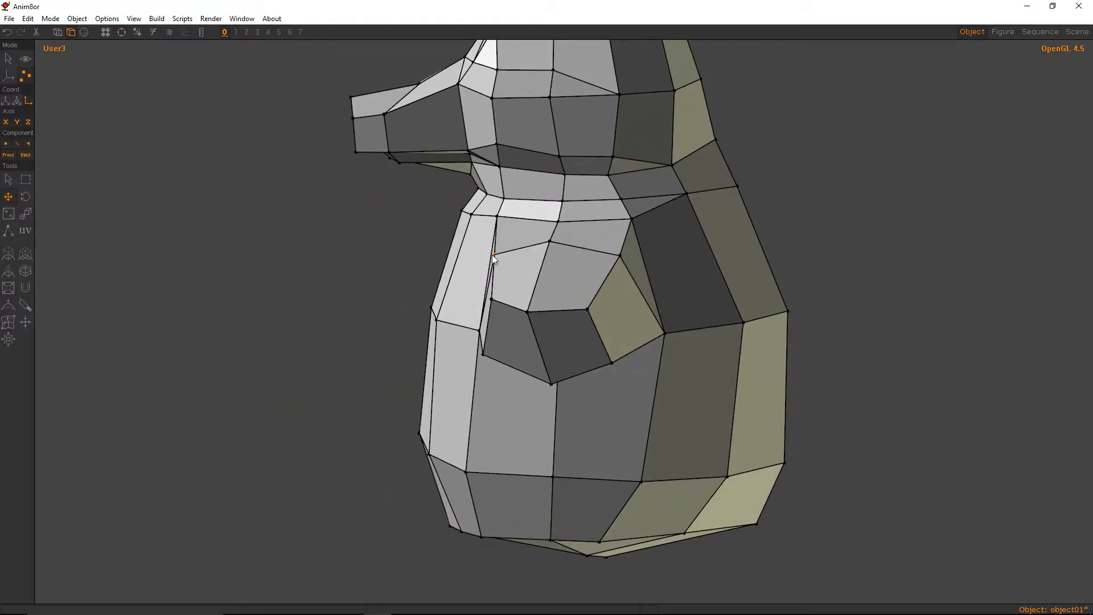
drag(493, 254, 488, 254)
Check the armpit and back shoulder edges in wireframe, move the back shoulder point slightly backward, and return to flat shading.
key(ctrl+r)
right_drag(487, 253, 680, 251)
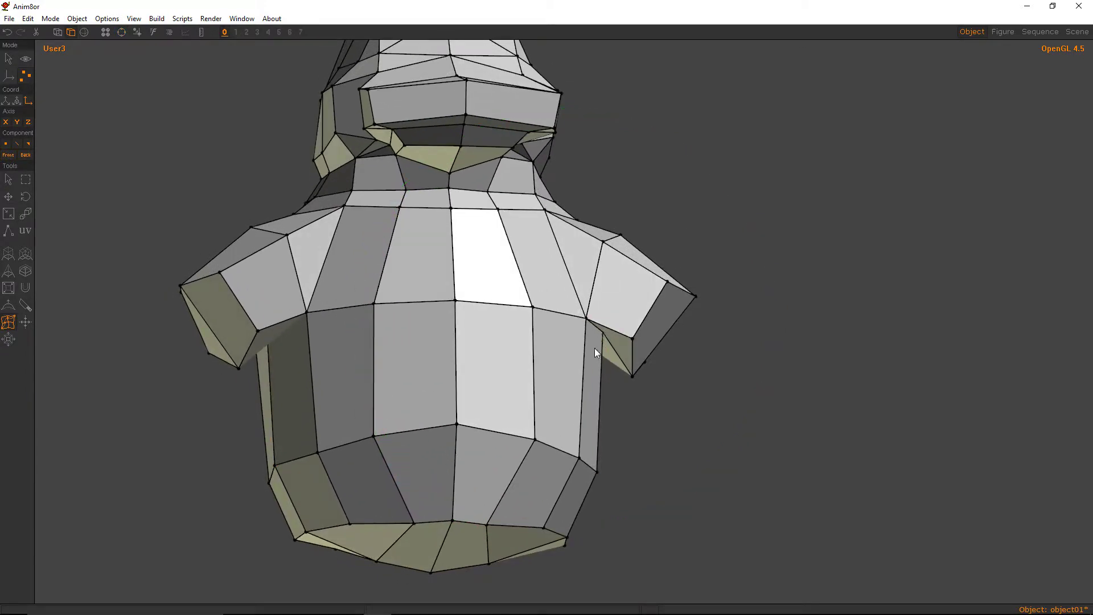
click(56, 32)
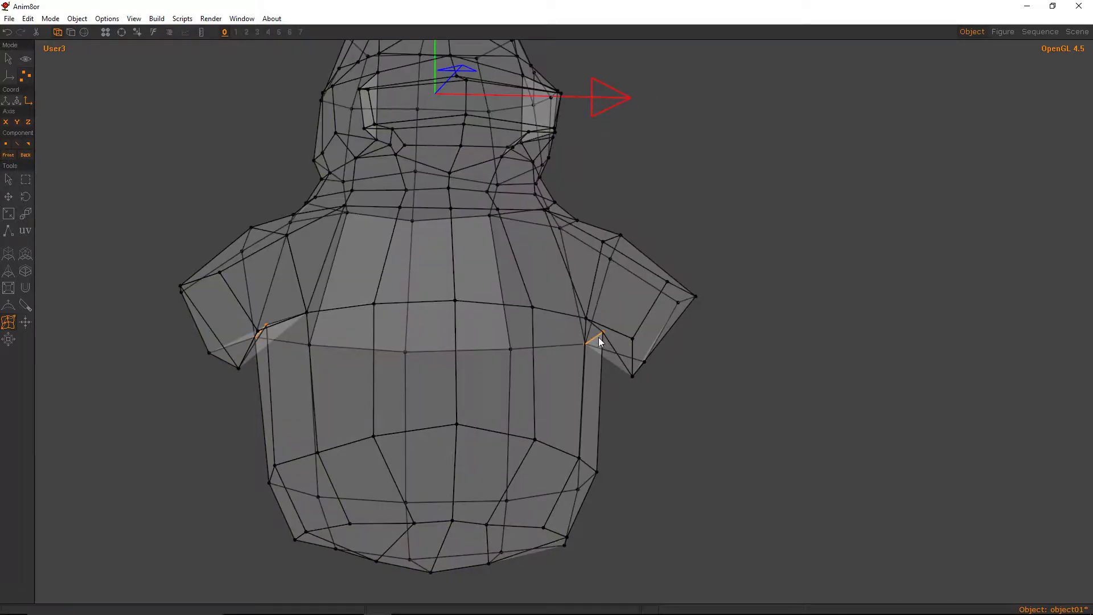
right_drag(600, 352, 410, 336)
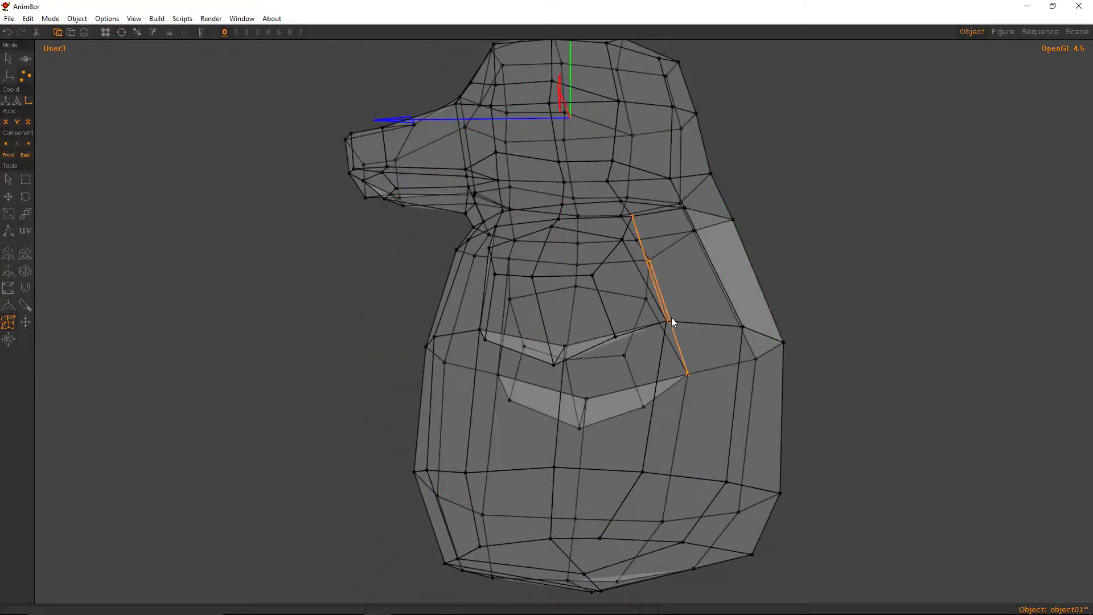
right_drag(662, 323, 645, 272)
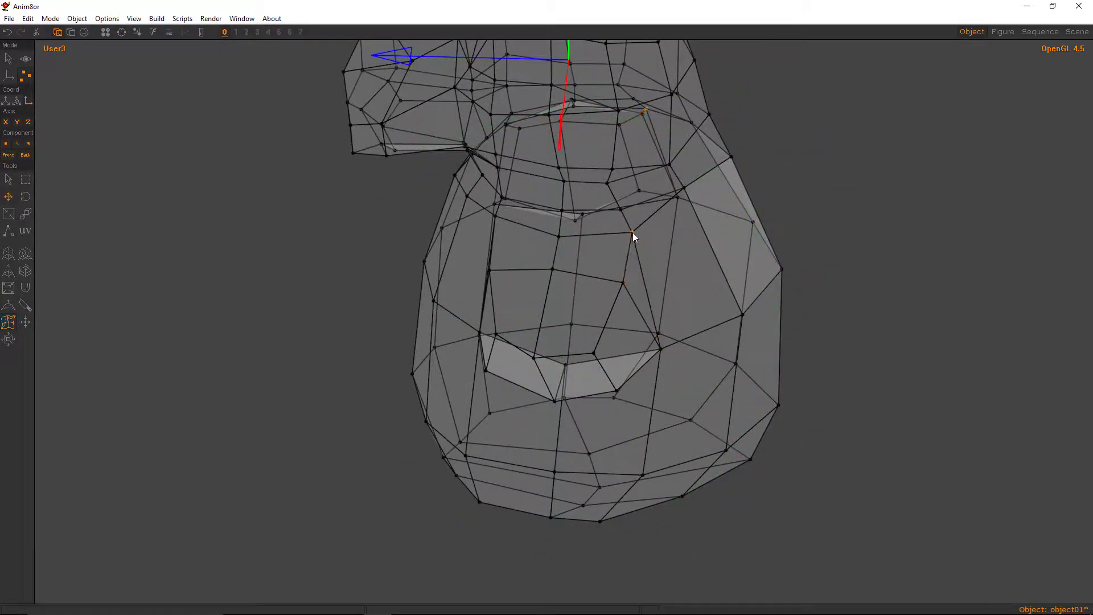
mouse_move(644, 233)
right_down()
mouse_move(654, 242)
mouse_move(488, 142)
mouse_move(453, 161)
mouse_move(575, 234)
mouse_move(805, 190)
mouse_move(516, 188)
mouse_move(630, 121)
mouse_move(800, 308)
mouse_move(785, 317)
right_up()
click(70, 32)
Cut an edge across the arm's end faces from the lower back corner through the middle edge to the lower front corner.
mouse_move(574, 288)
right_down()
mouse_move(488, 288)
mouse_move(522, 320)
mouse_move(653, 287)
mouse_move(543, 271)
mouse_move(597, 310)
right_up()
right_drag(654, 336, 634, 322)
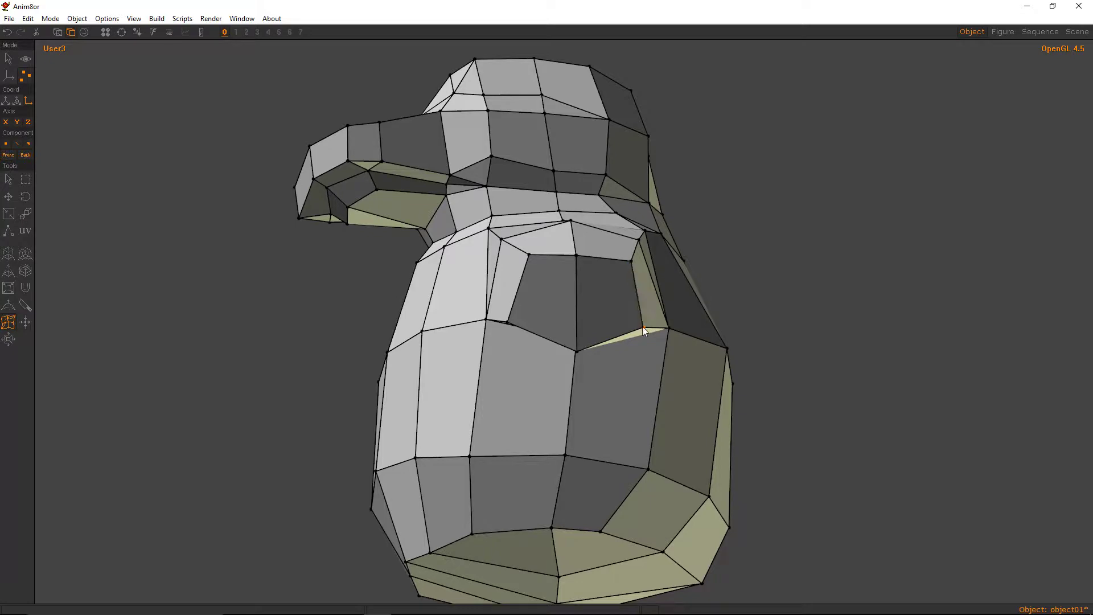
click(642, 327)
click(577, 308)
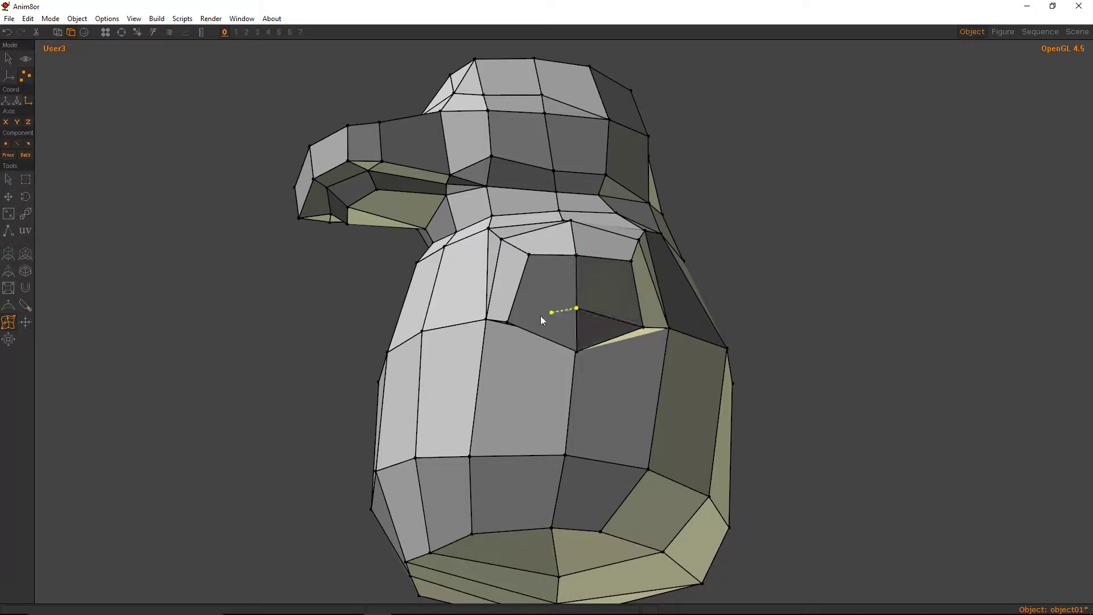
click(507, 322)
Pull the middle point of the arm's end outward and down into a long tip, and shift it slightly forward.
right_drag(534, 295, 663, 342)
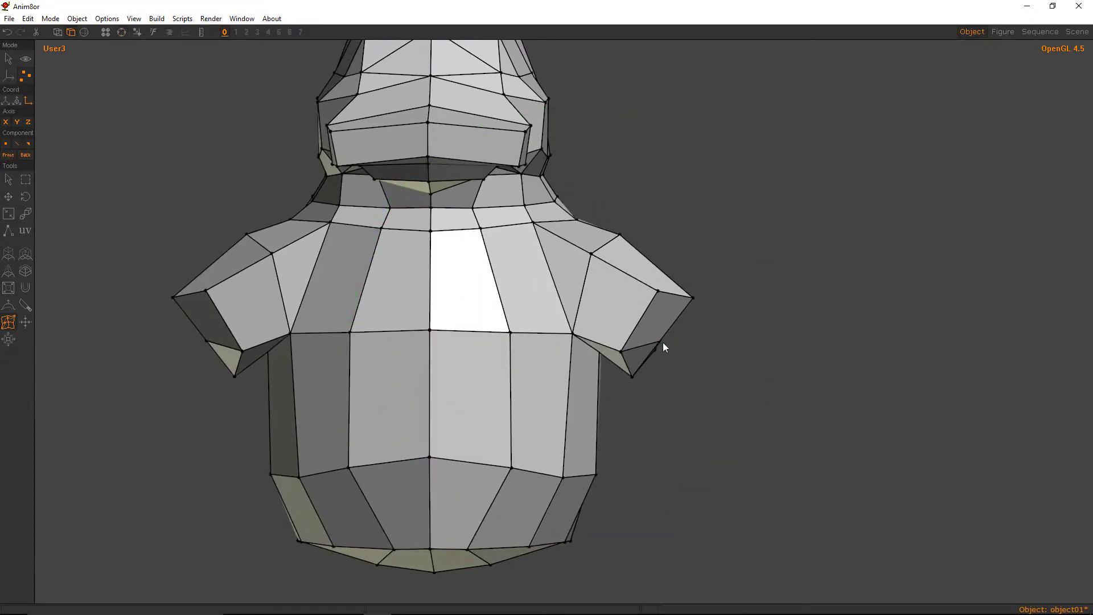
key(m)
drag(661, 341, 788, 415)
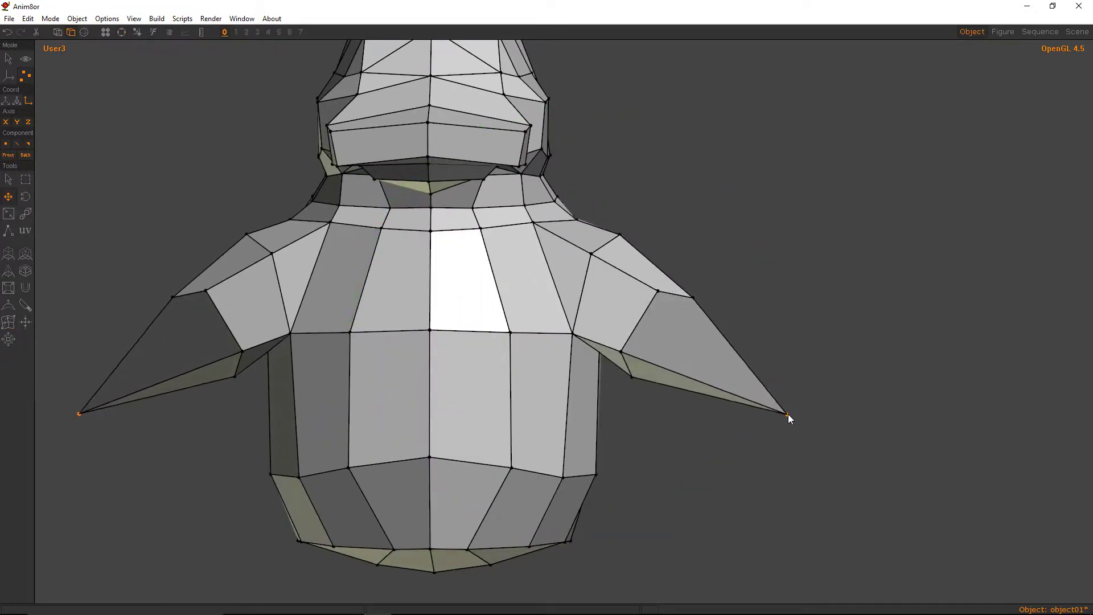
right_drag(788, 414, 569, 378)
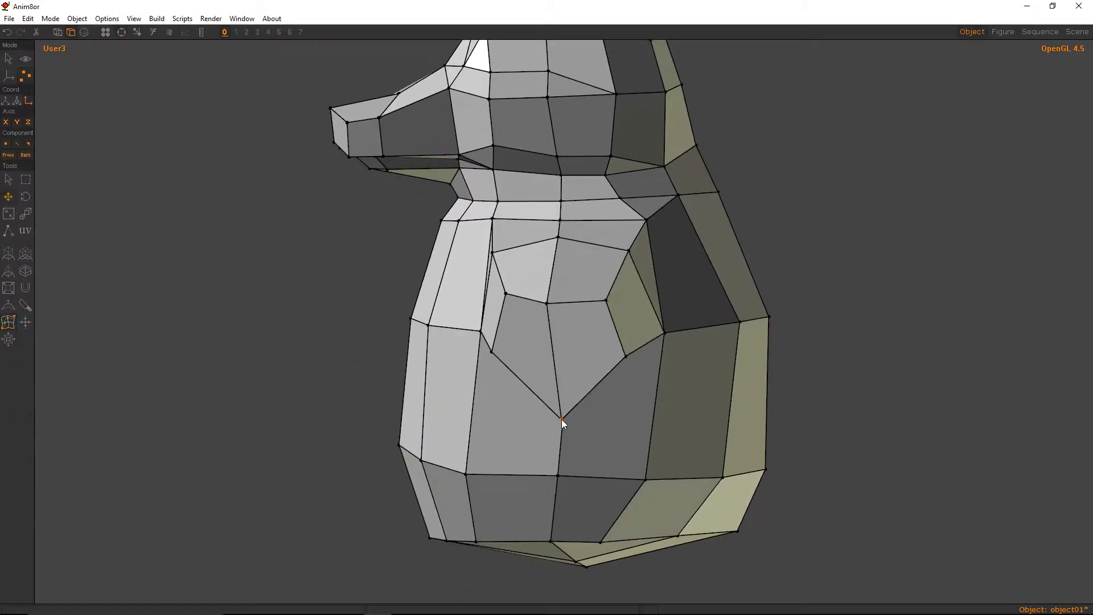
drag(561, 419, 546, 422)
Cut an edge across the underside near the arm's tip and pull its two end points outward to widen the forearm.
right_drag(545, 422, 565, 209)
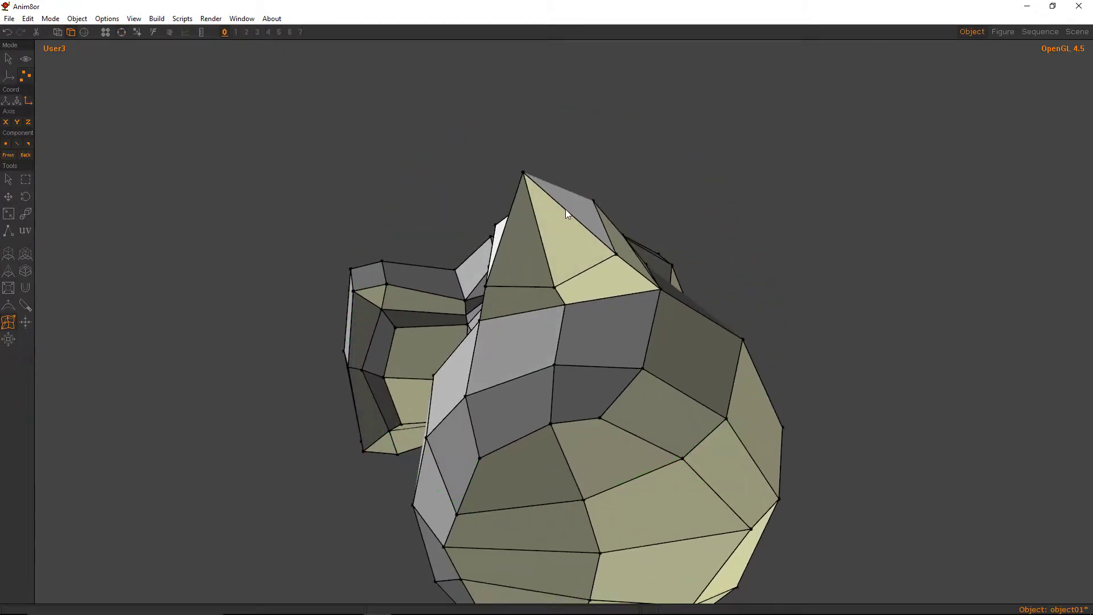
click(569, 217)
click(502, 235)
right_drag(505, 227, 527, 183)
drag(525, 187, 488, 115)
drag(596, 170, 642, 105)
Connect the front and back elbow points to the matching corner points of the forearm's end.
right_drag(642, 104, 554, 323)
click(556, 323)
click(577, 441)
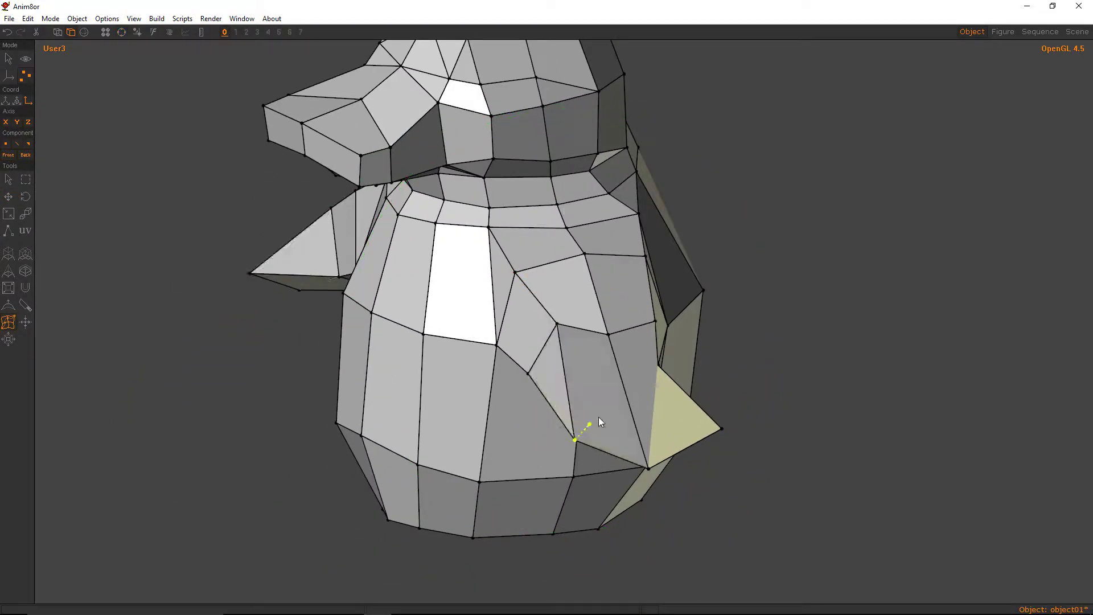
right_drag(598, 417, 600, 331)
click(603, 331)
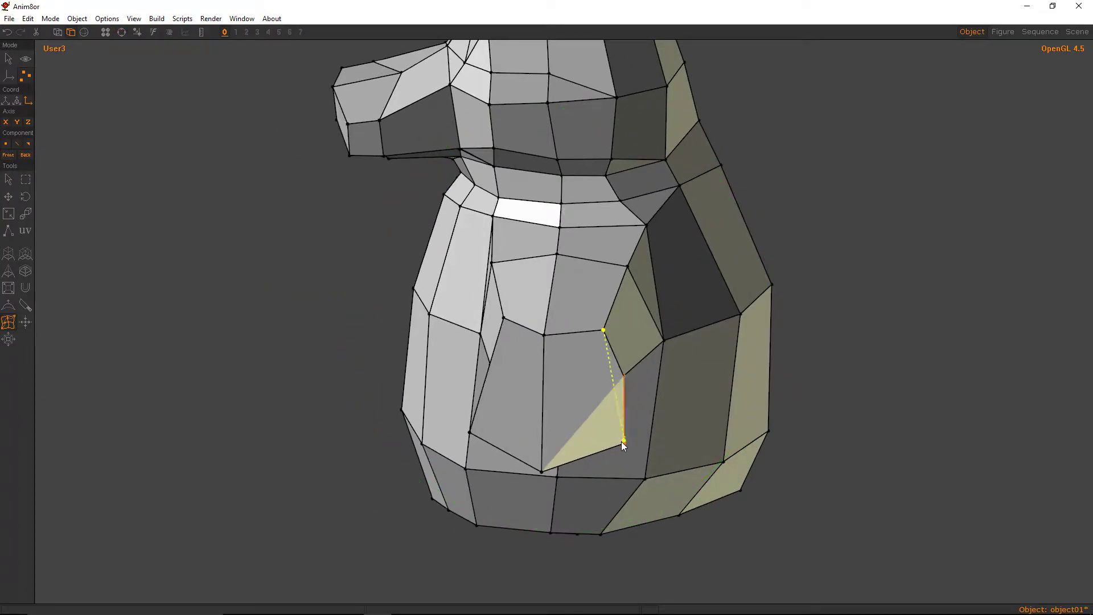
click(624, 442)
Adjust the middle point on top of the elbow to even out the upper arm and forearm faces.
right_drag(630, 391, 572, 377)
click(510, 298)
middle_drag(571, 373, 571, 377)
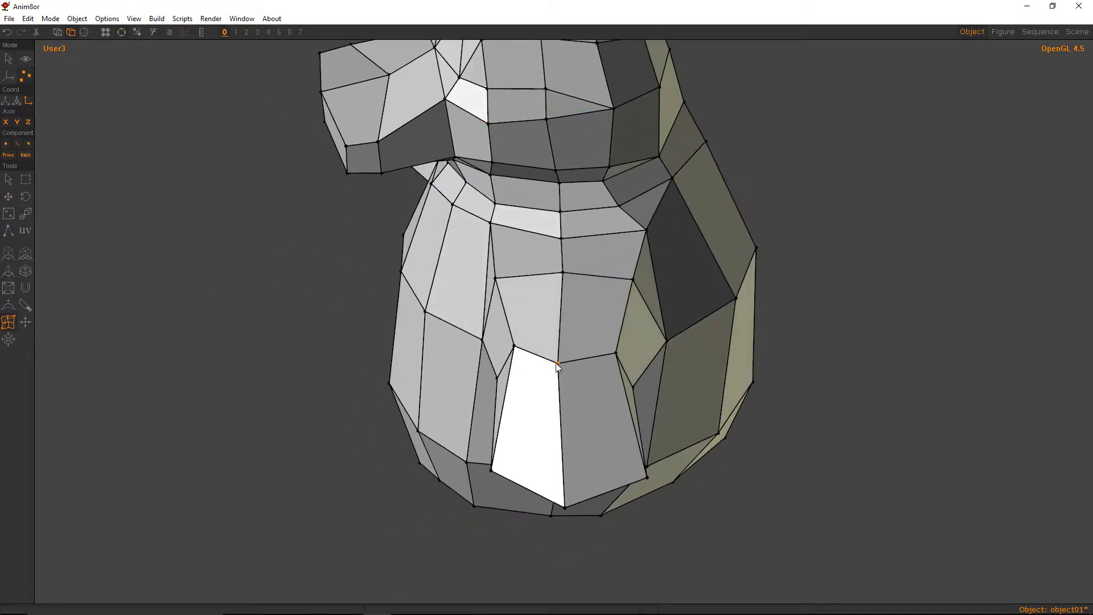
drag(557, 362, 570, 366)
middle_drag(571, 366, 622, 228)
right_drag(623, 228, 604, 293)
Reshape the forearm's end by repositioning its front, middle and back corner points.
click(772, 377)
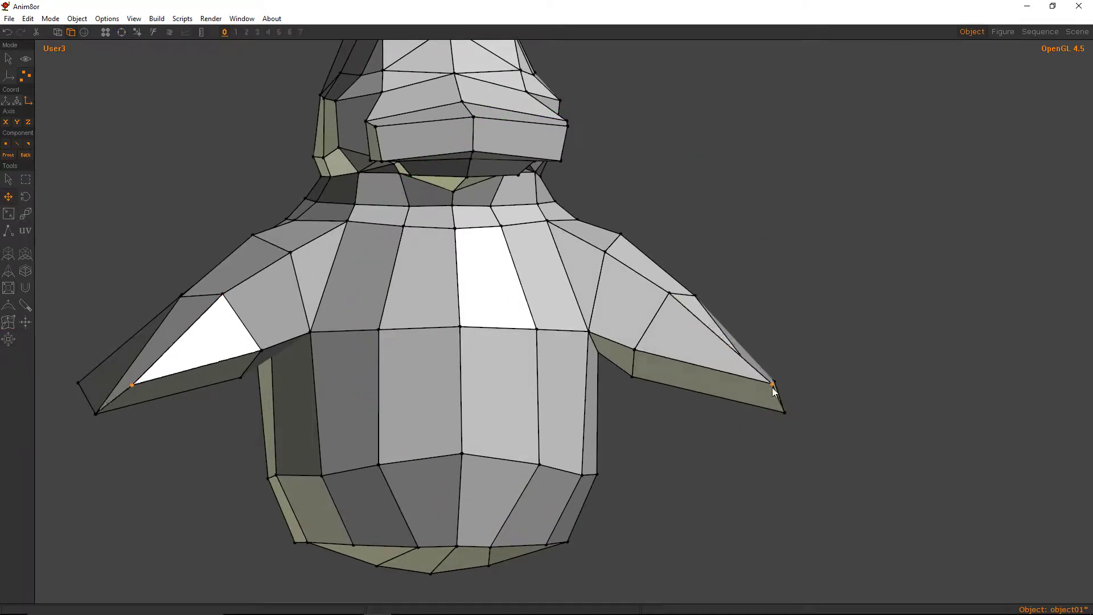
right_drag(772, 384, 627, 353)
drag(638, 376, 649, 405)
click(557, 409)
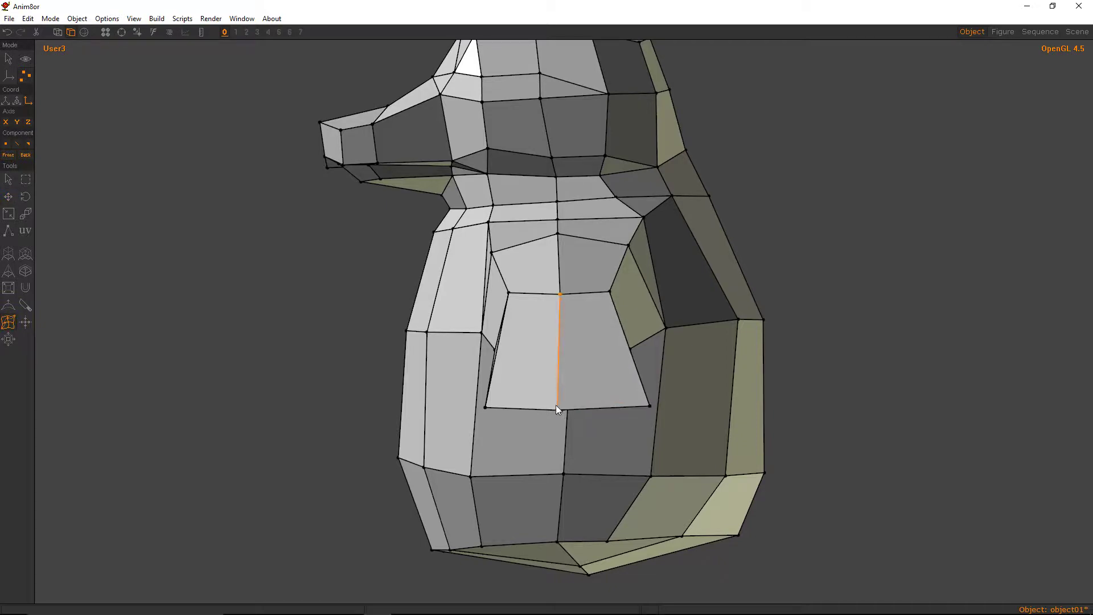
drag(485, 408, 477, 398)
key(ctrl+r)
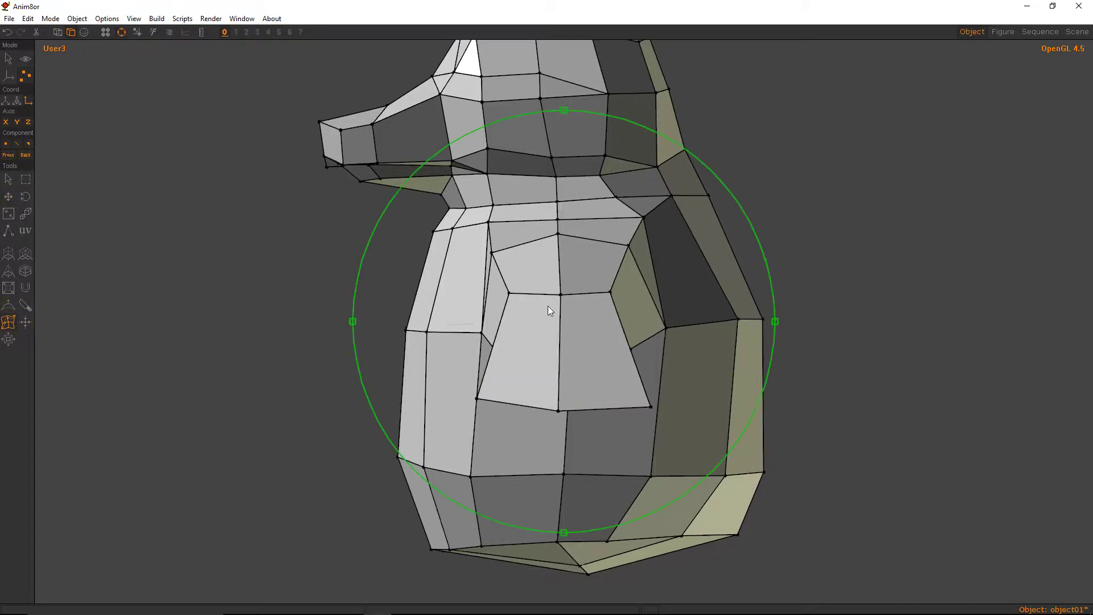
drag(547, 306, 562, 457)
right_drag(563, 461, 564, 462)
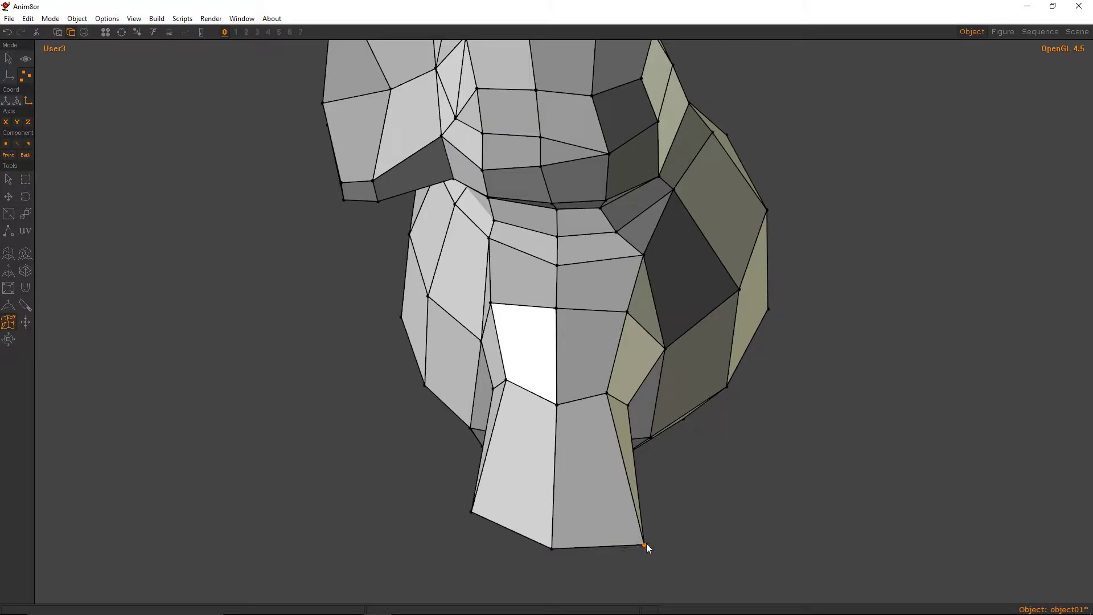
drag(647, 543, 651, 531)
right_drag(651, 531, 568, 364)
key(a)
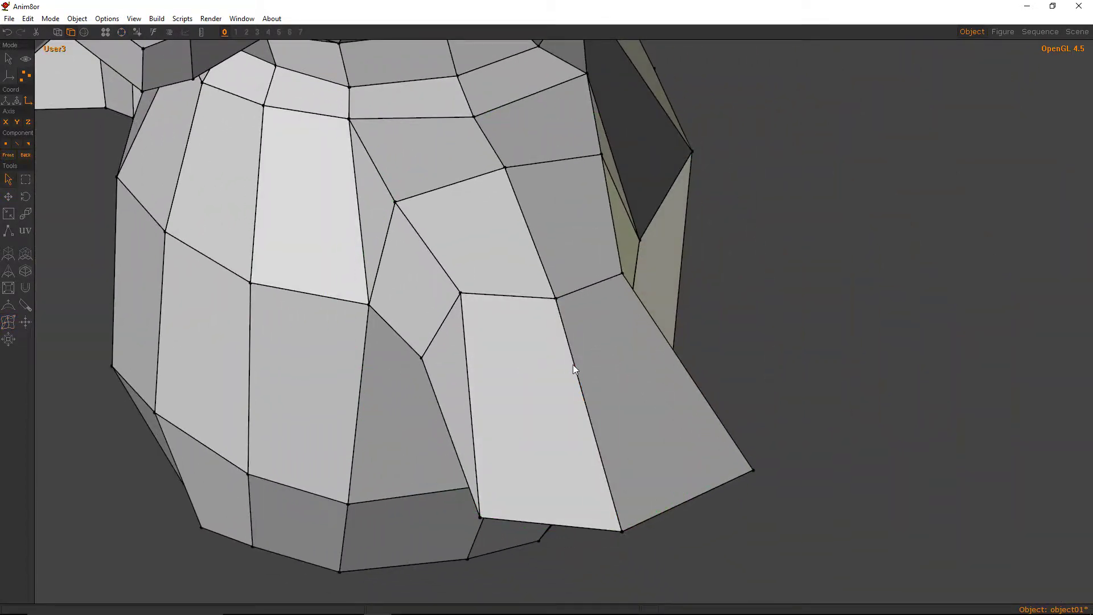
click(574, 364)
key(k)
key(a)
click(467, 362)
shift+click(571, 356)
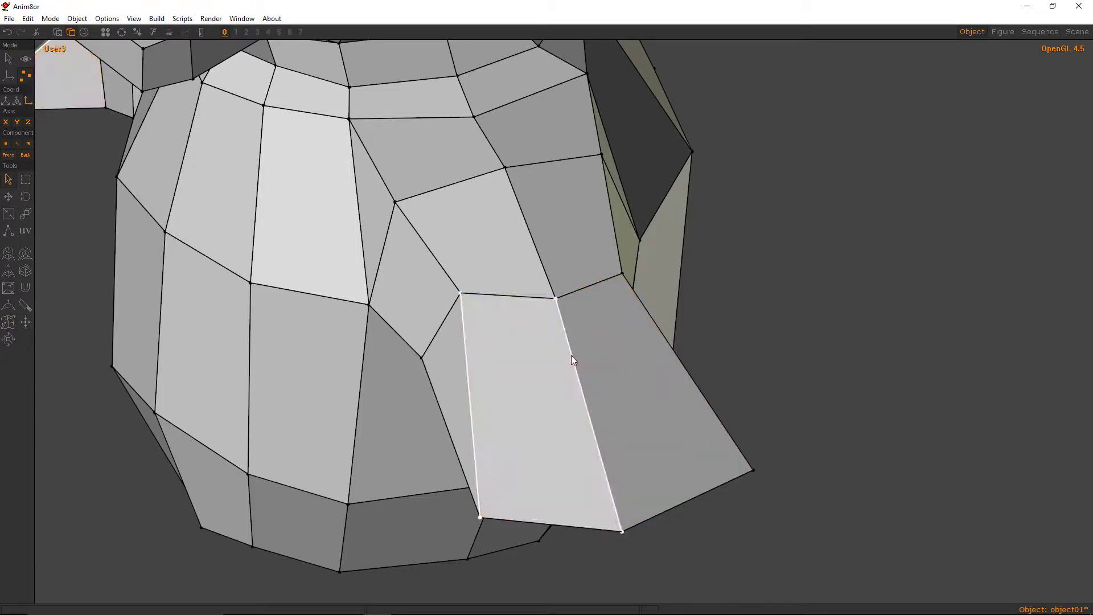
shift+click(662, 335)
key(k)
key(ctrl+r)
drag(558, 347, 734, 173)
key(ctrl+r)
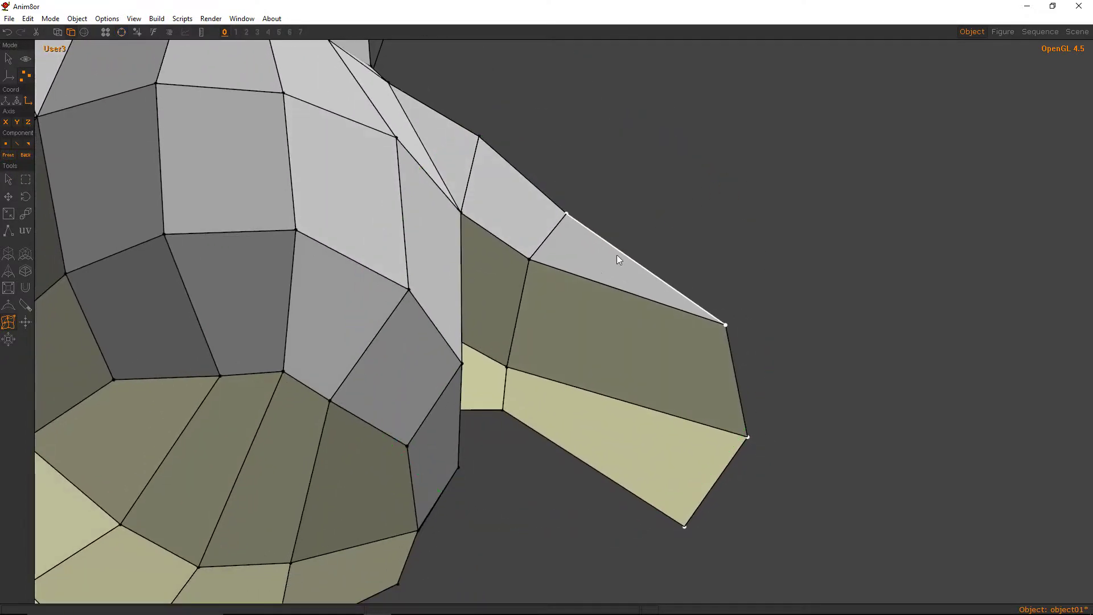
key(a)
click(597, 284)
Cut an edge loop around the forearm midway between the elbow and the arm's end.
right_drag(763, 237, 568, 293)
click(631, 374)
click(538, 387)
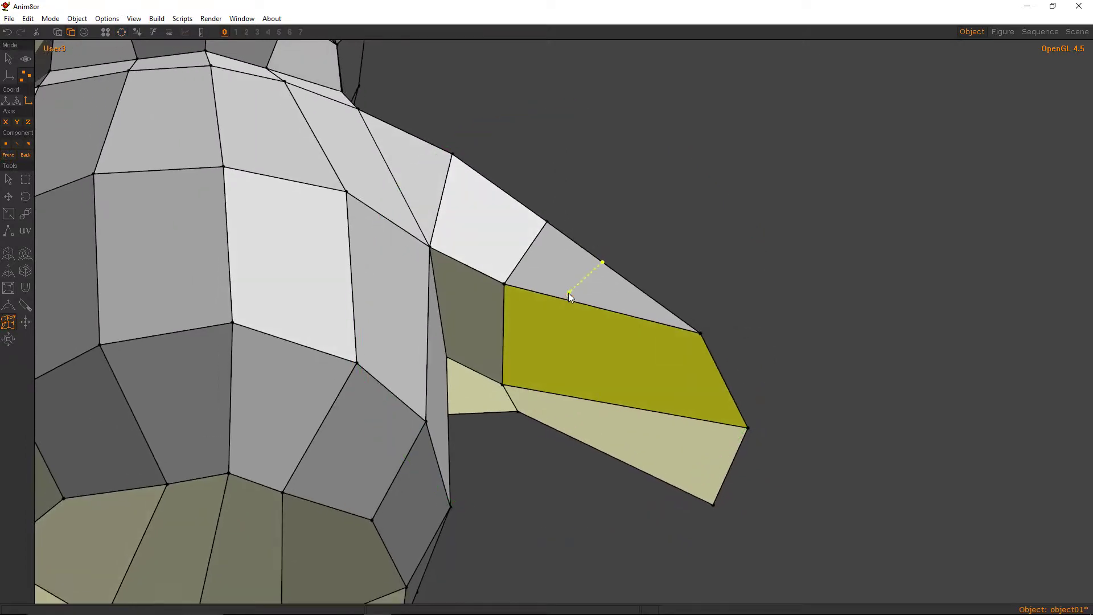
click(563, 393)
right_drag(564, 392, 583, 306)
click(576, 381)
click(597, 311)
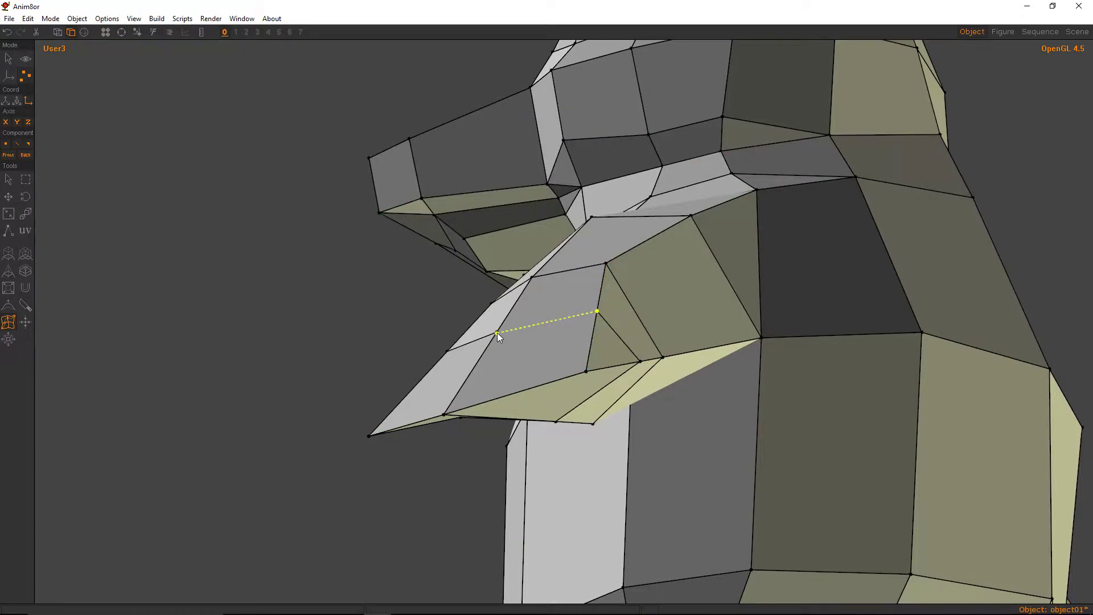
click(495, 330)
right_drag(495, 329, 618, 344)
click(679, 359)
click(578, 380)
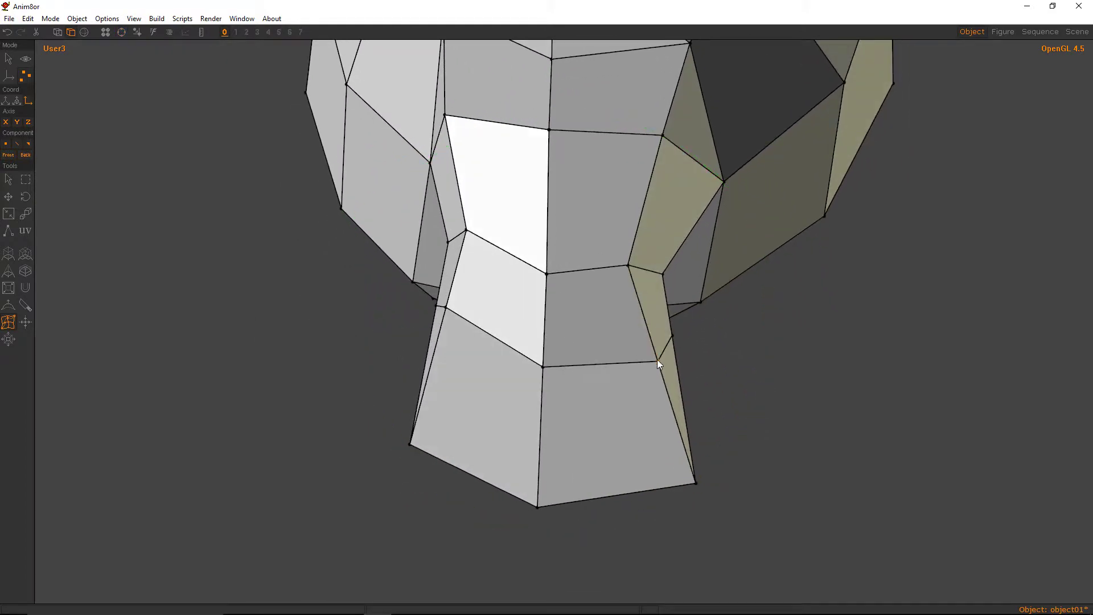
Narrow the wrist by moving the back and front edges of the new forearm loop inward.
key(m)
drag(646, 357, 662, 335)
key(t)
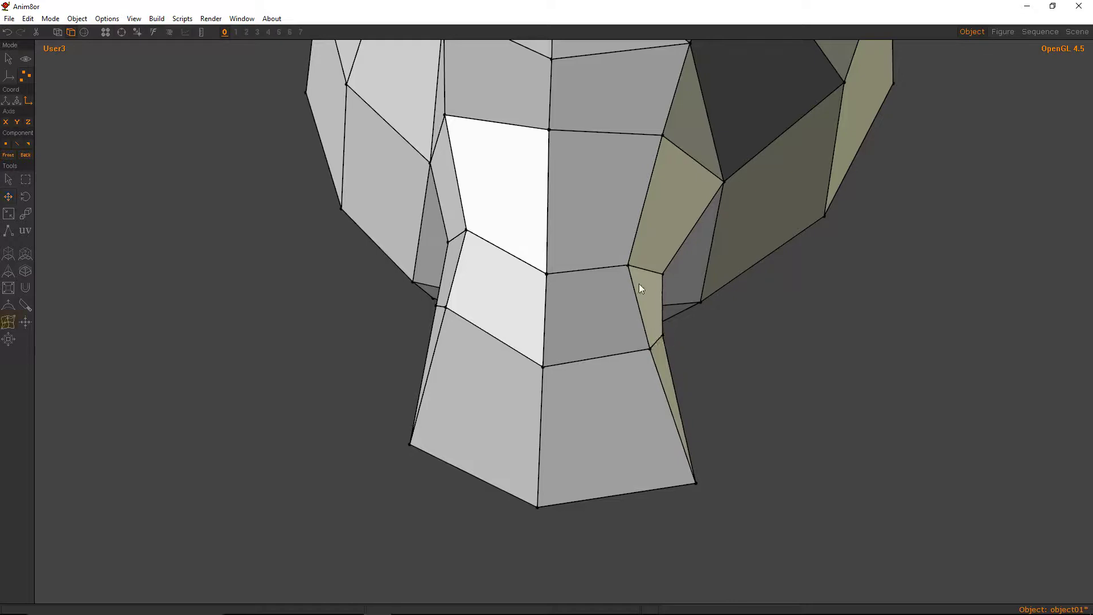
right_drag(501, 317, 471, 313)
key(m)
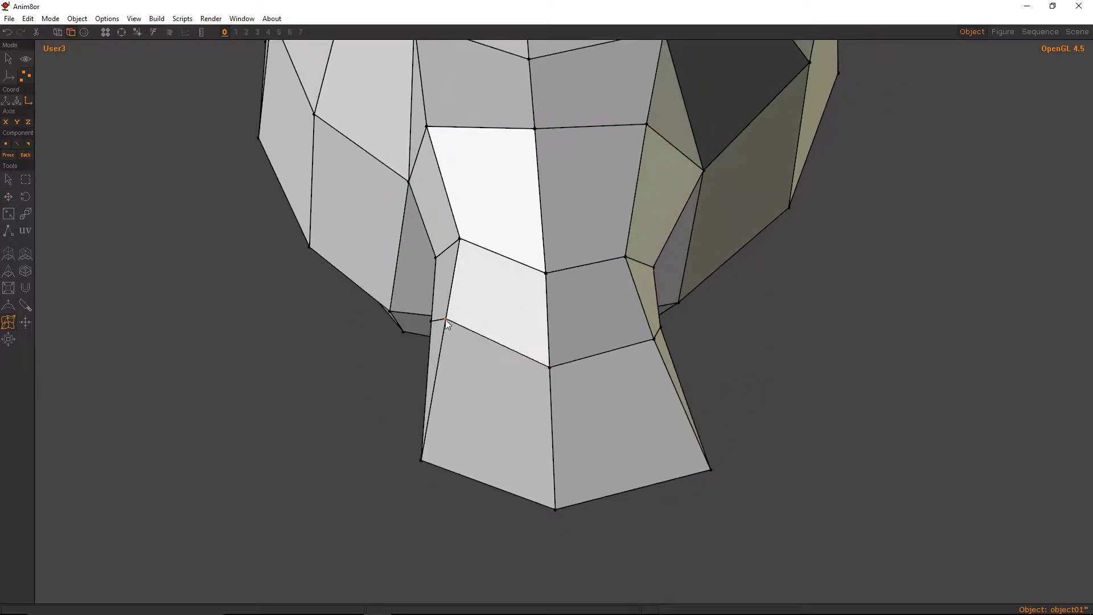
mouse_move(445, 319)
mouse_down()
mouse_move(463, 328)
mouse_move(449, 322)
mouse_up()
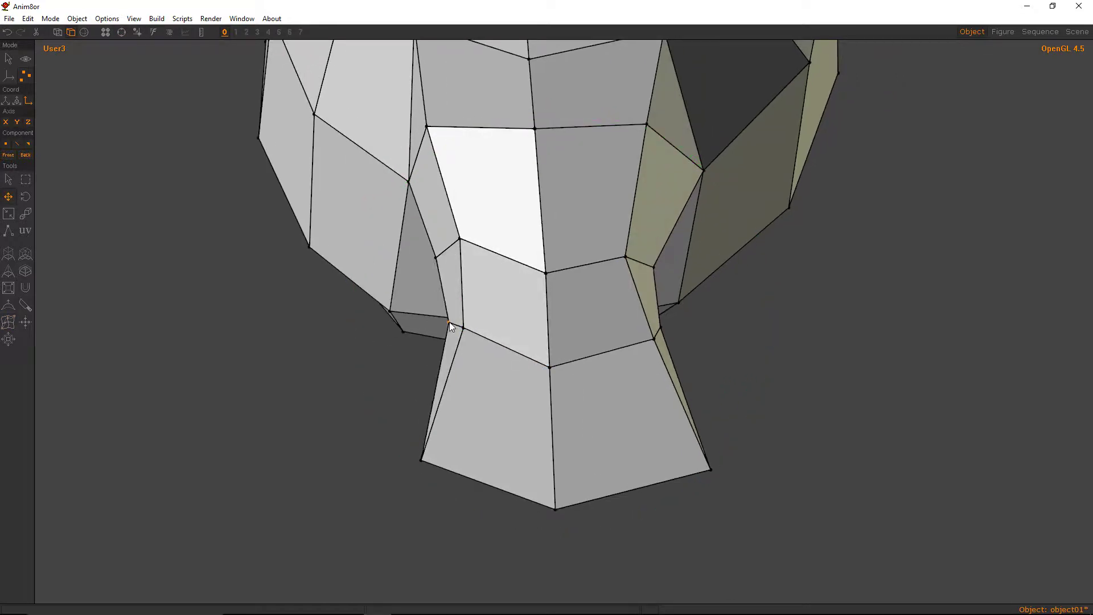
Pull the middle point on top of the elbow in toward the arm's centre.
key(k)
right_drag(483, 299, 600, 239)
key(m)
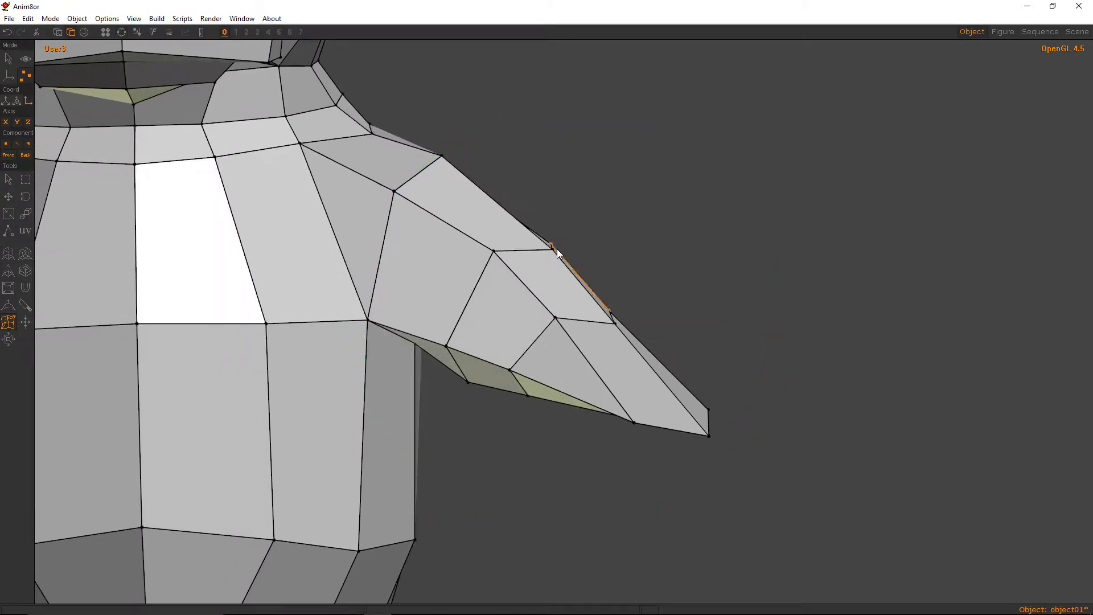
drag(552, 248, 528, 251)
key(k)
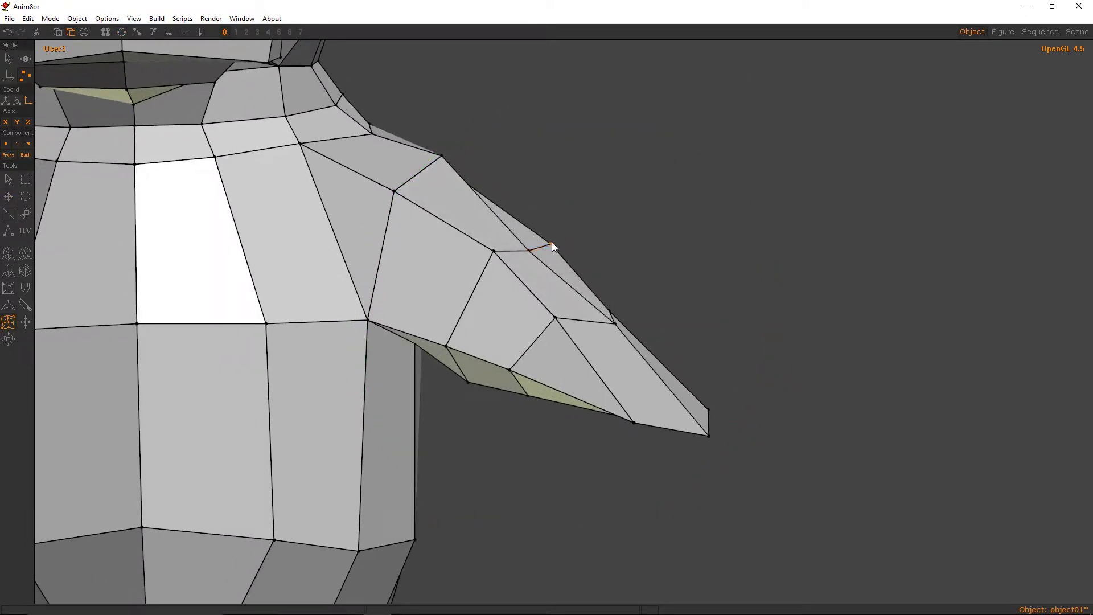
Widen the elbow by moving its back and front edges outward.
right_drag(547, 256, 627, 258)
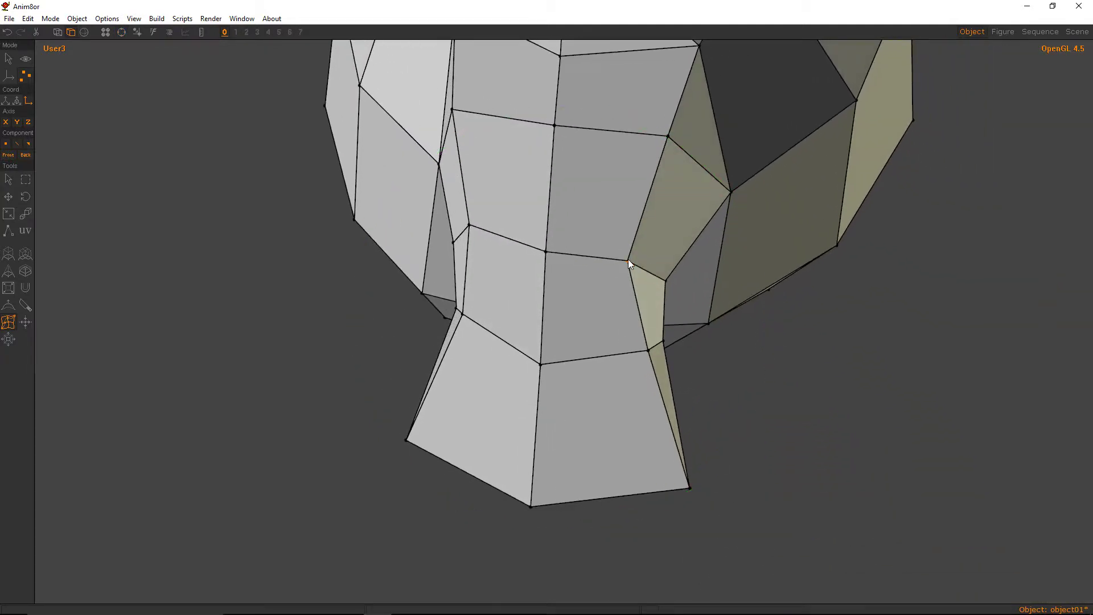
drag(627, 259, 661, 268)
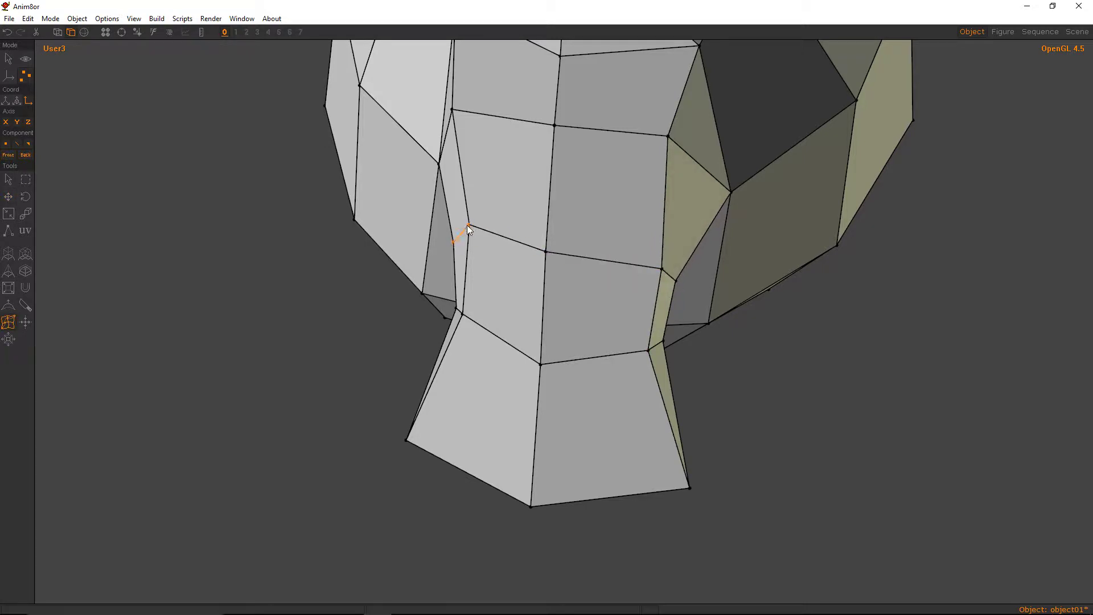
mouse_move(470, 224)
mouse_down()
mouse_move(472, 238)
mouse_move(459, 241)
mouse_up()
key(ctrl+r)
drag(528, 278, 583, 364)
key(ctrl+r)
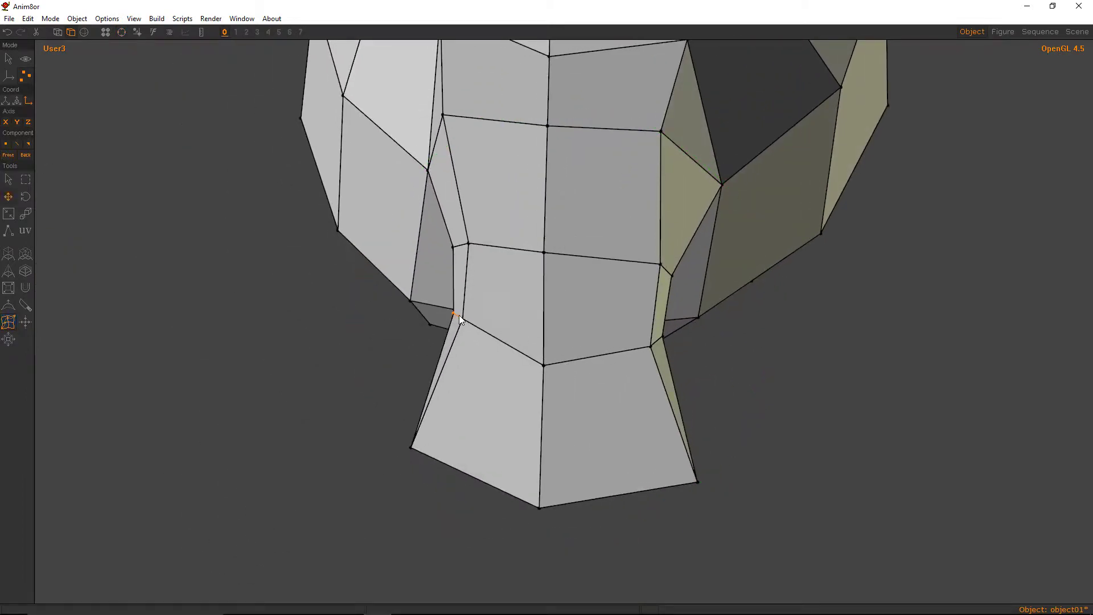
Move the front and back edges of the wrist loop further inward to slim the wrist.
drag(459, 315, 476, 327)
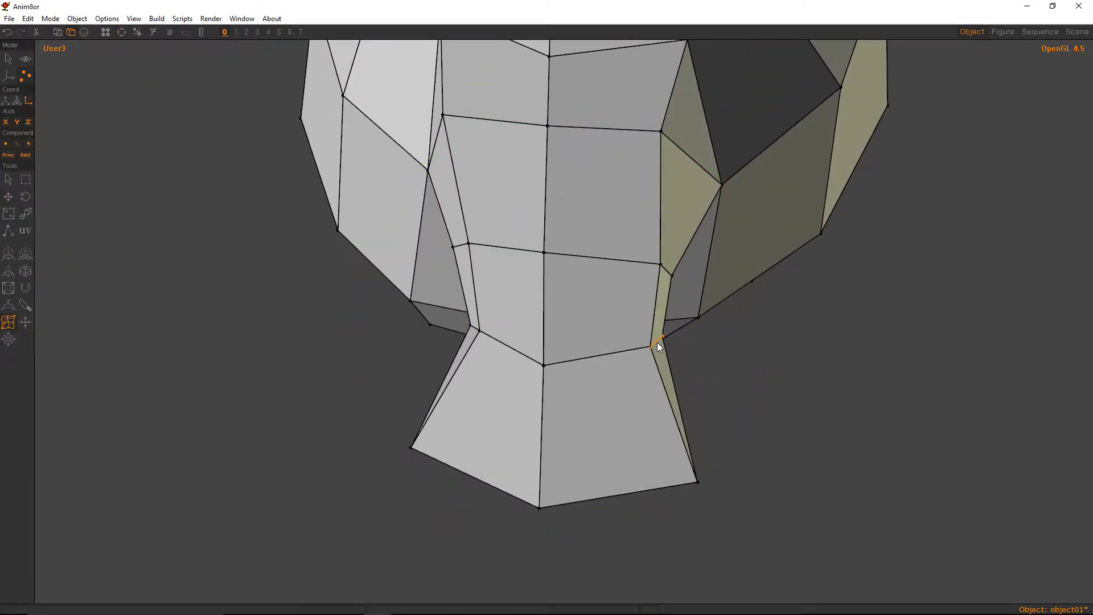
drag(657, 345, 595, 327)
key(o)
key(ctrl+r)
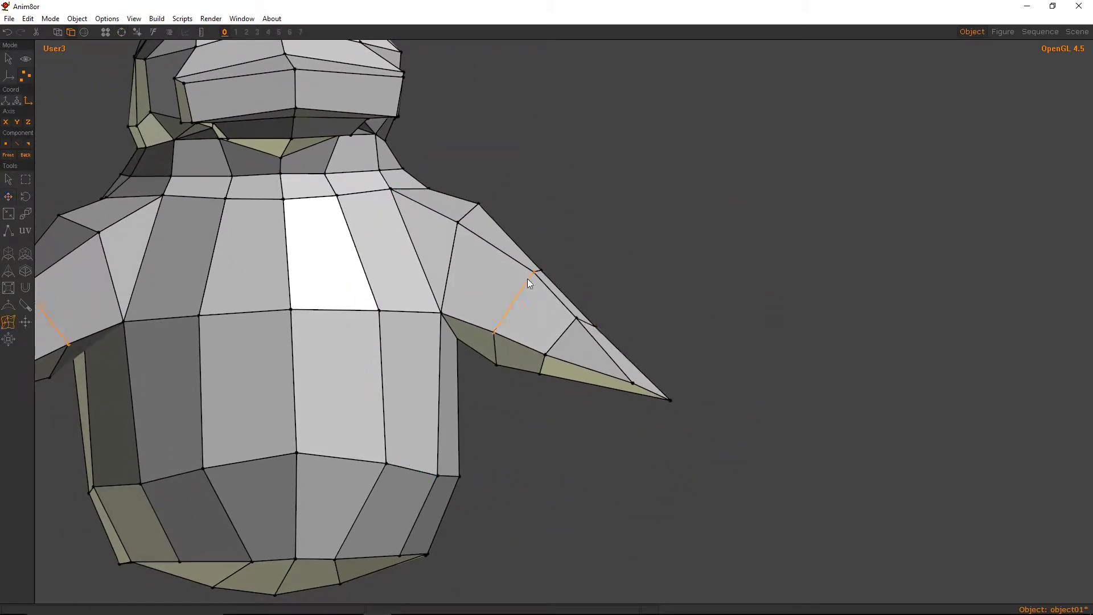
Reposition the elbow's top point, front edge and underside middle point to even out the arm's shape.
click(529, 282)
key(o)
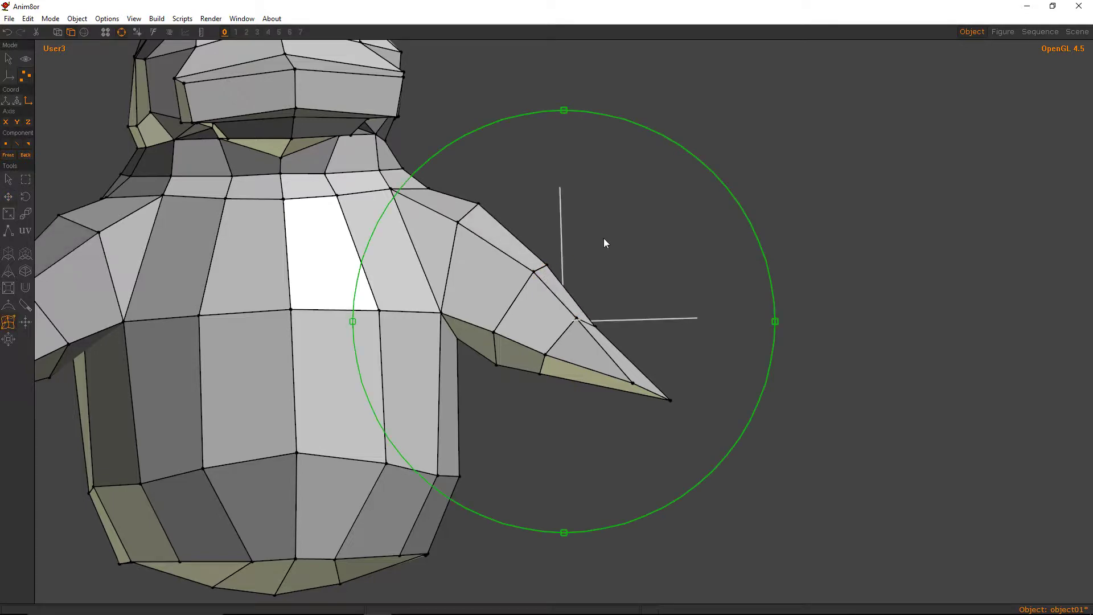
drag(605, 243, 527, 308)
key(o)
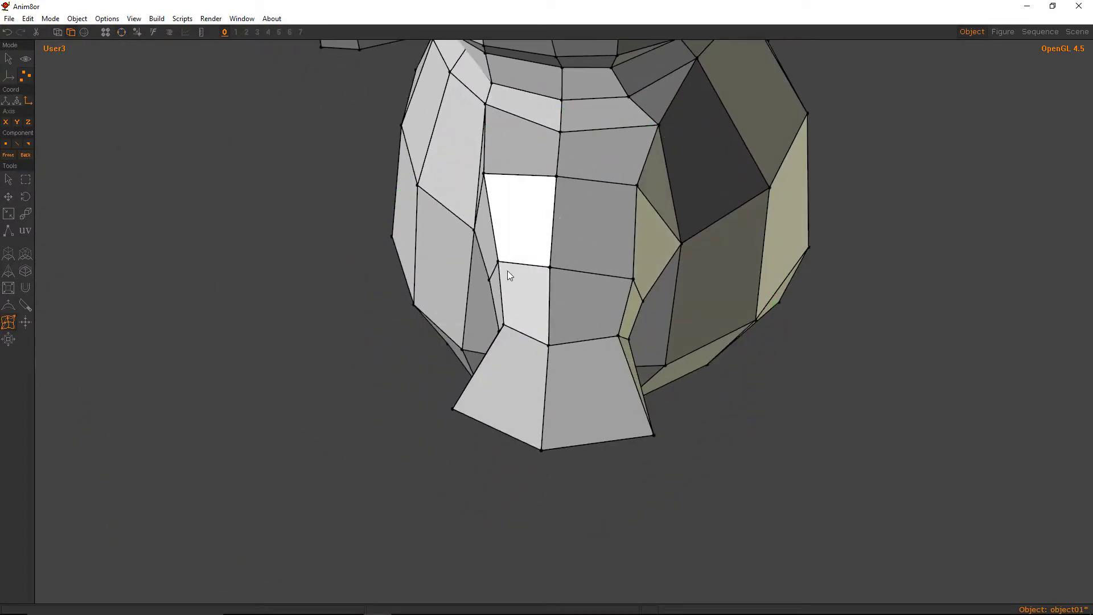
key(m)
drag(494, 271, 516, 188)
key(o)
key(ctrl+r)
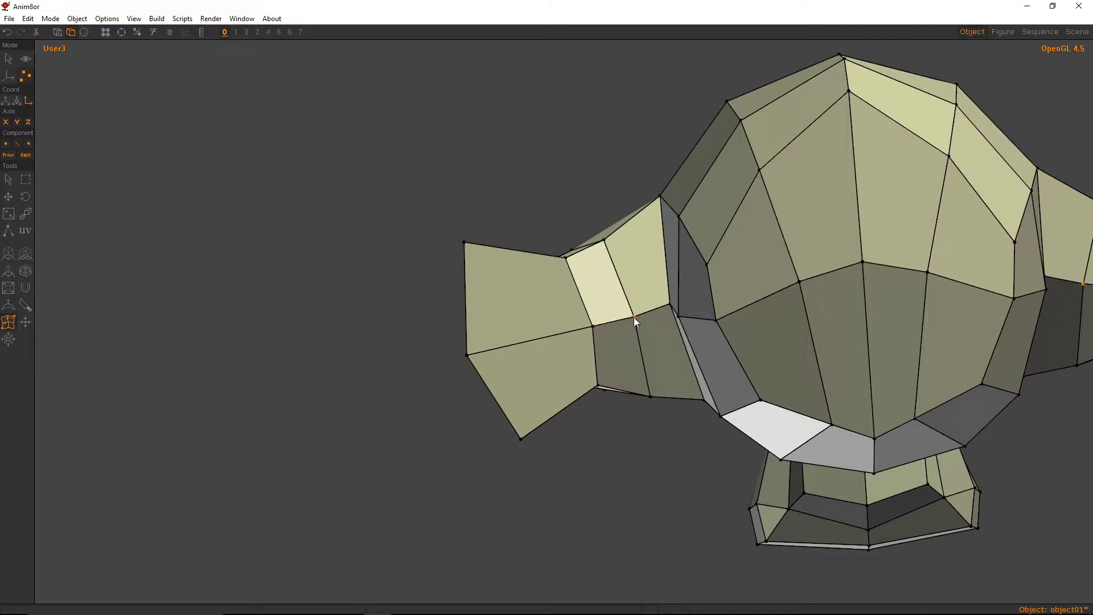
drag(638, 316, 603, 383)
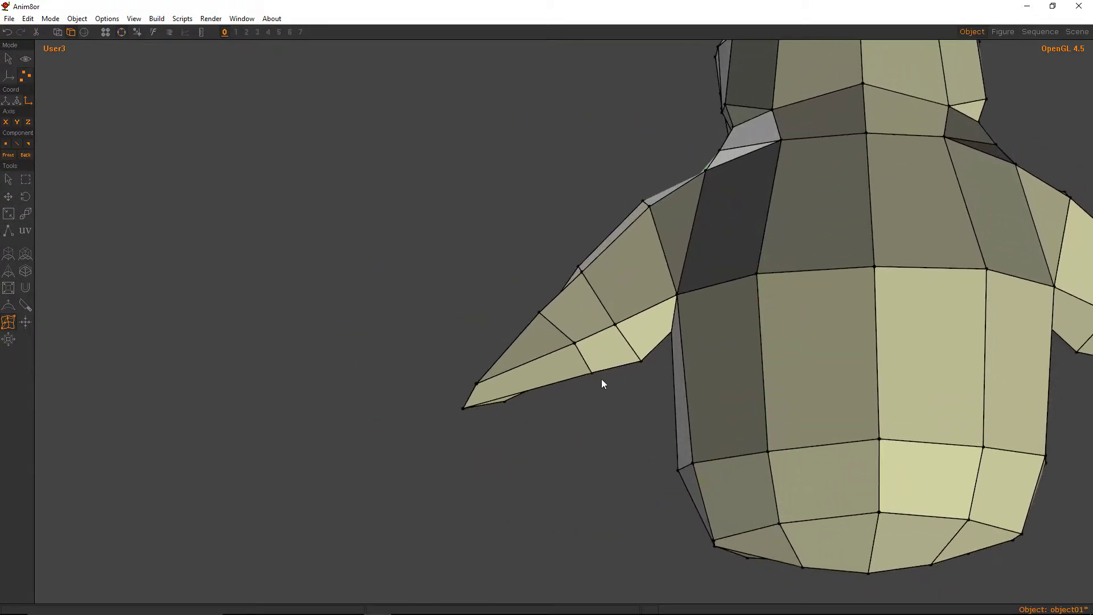
Cut a diagonal edge across the lower front belly face down to the next point on the bottom rim.
drag(581, 335, 461, 265)
key(m)
key(ctrl+r)
scroll(650, 289, down, 2)
drag(566, 340, 508, 296)
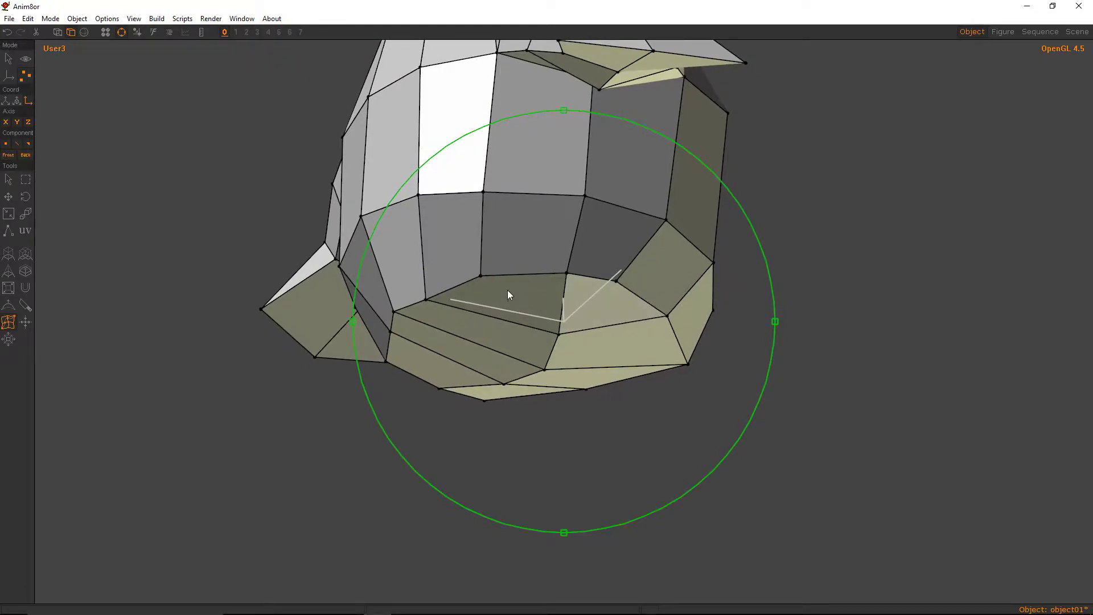
key(a)
drag(483, 192, 427, 297)
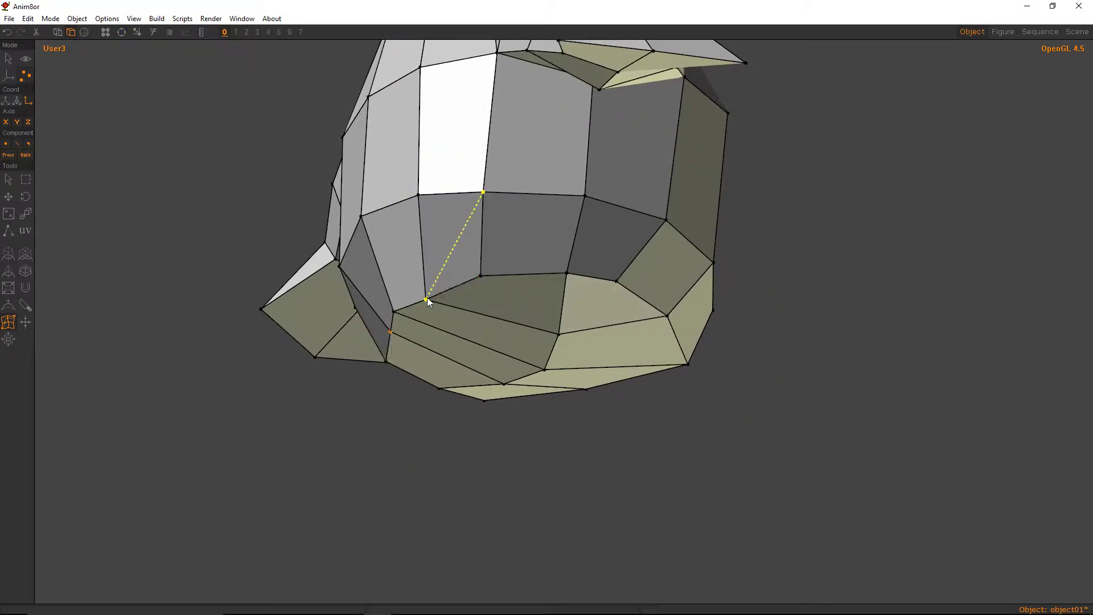
key(a)
drag(501, 296, 451, 319)
key(a)
Pull the lower side points of the body down and outward to form the leg bases.
key(m)
key(ctrl+r)
drag(535, 283, 721, 267)
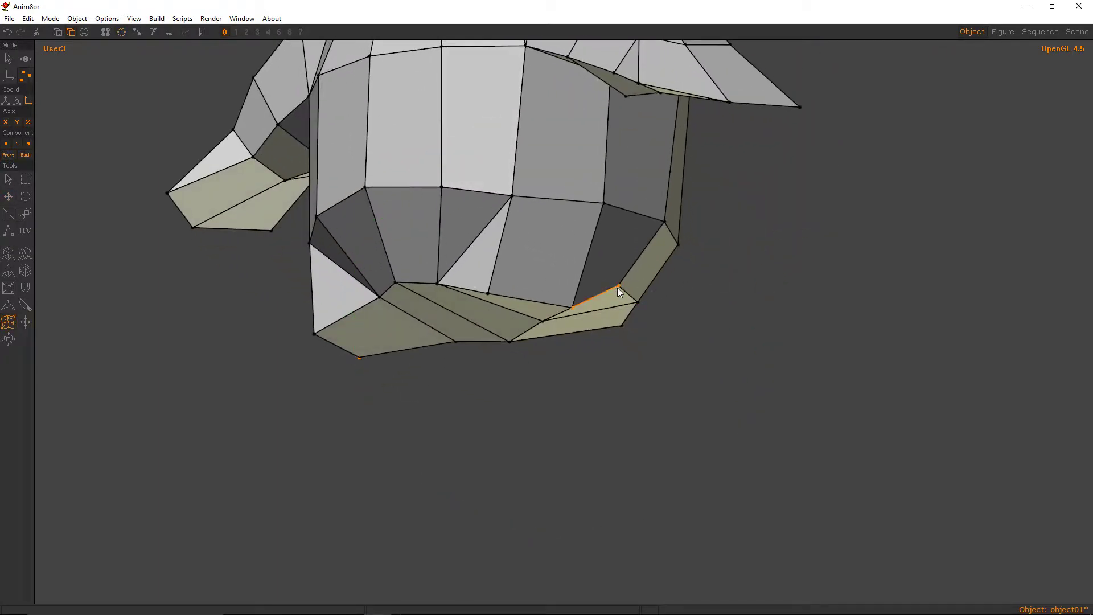
drag(618, 287, 667, 324)
ctrl+drag(649, 307, 636, 160)
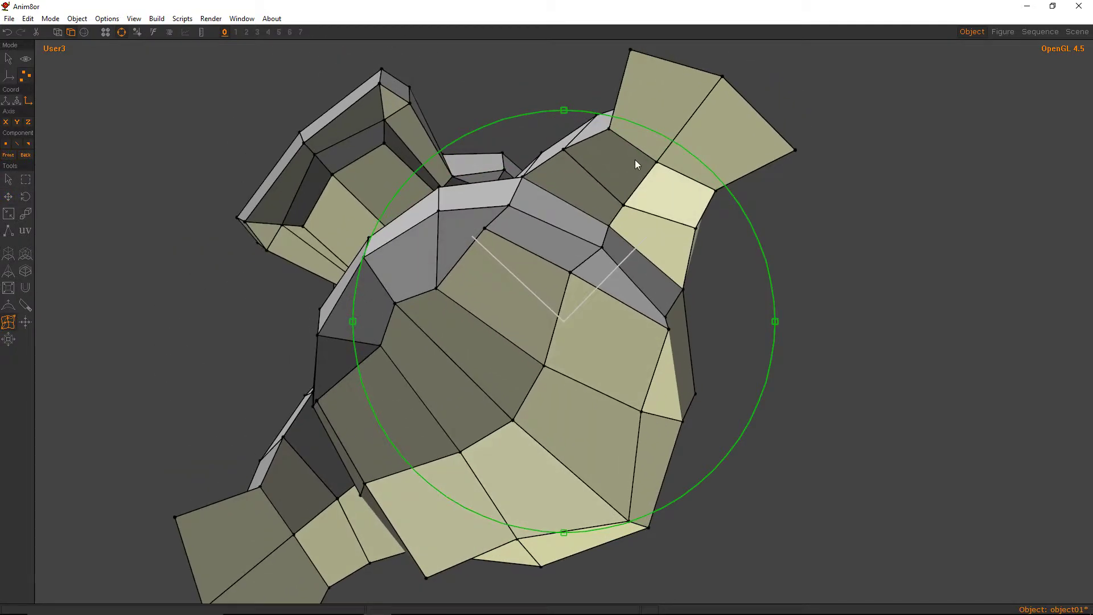
Cut the tail's base outline into the lower back, running from the centre line around to the underside.
right_drag(636, 165, 605, 273)
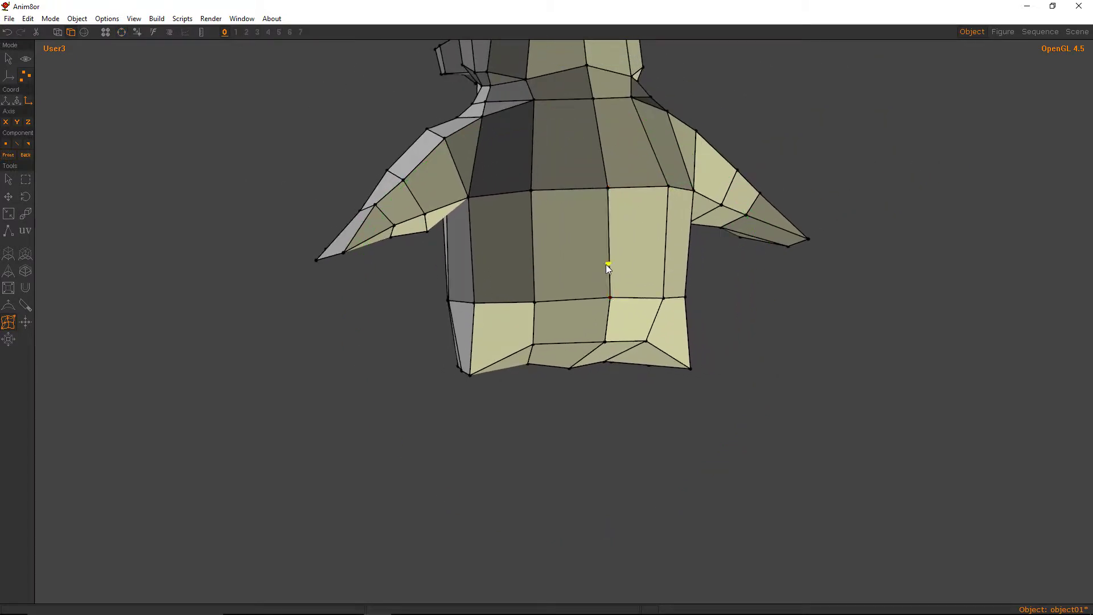
click(607, 264)
click(548, 300)
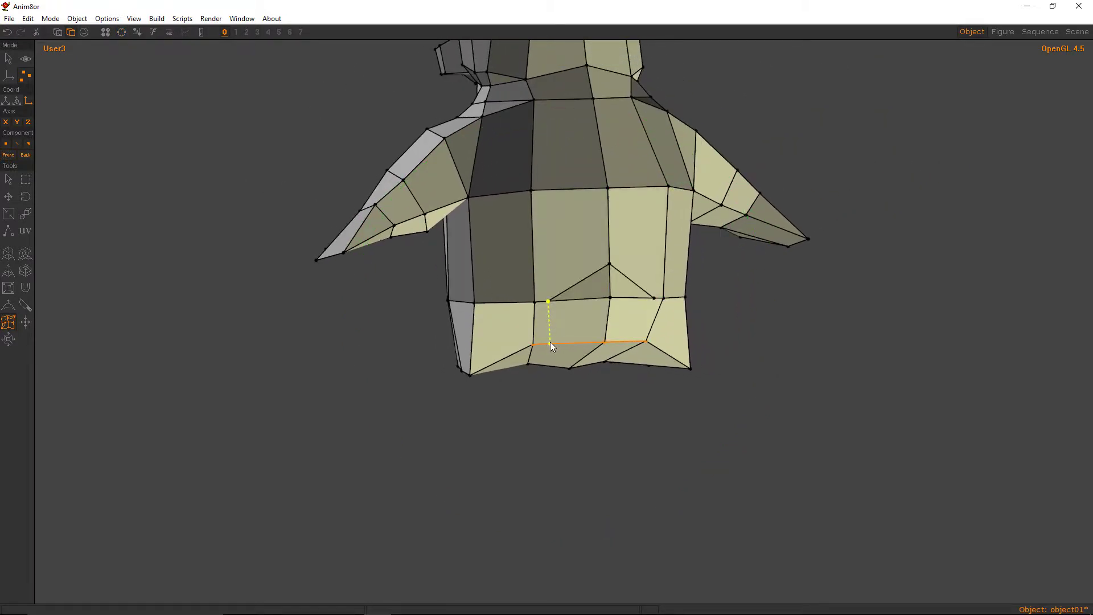
right_drag(550, 342, 581, 363)
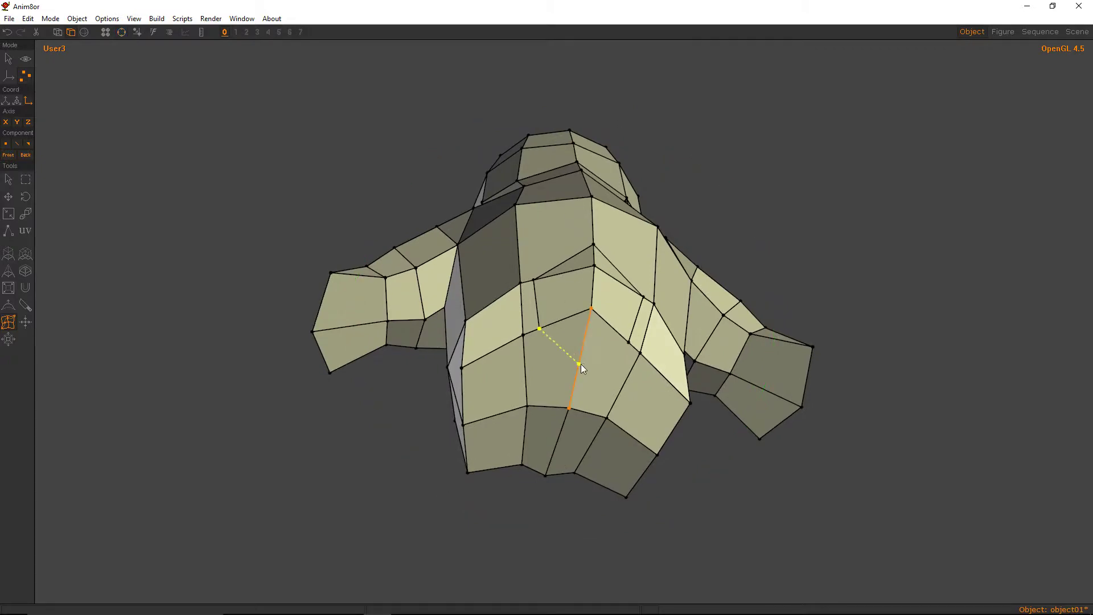
click(580, 362)
Pull the centre edge inside the outline out behind the body to form the tail, and widen its tip.
right_drag(593, 319, 684, 396)
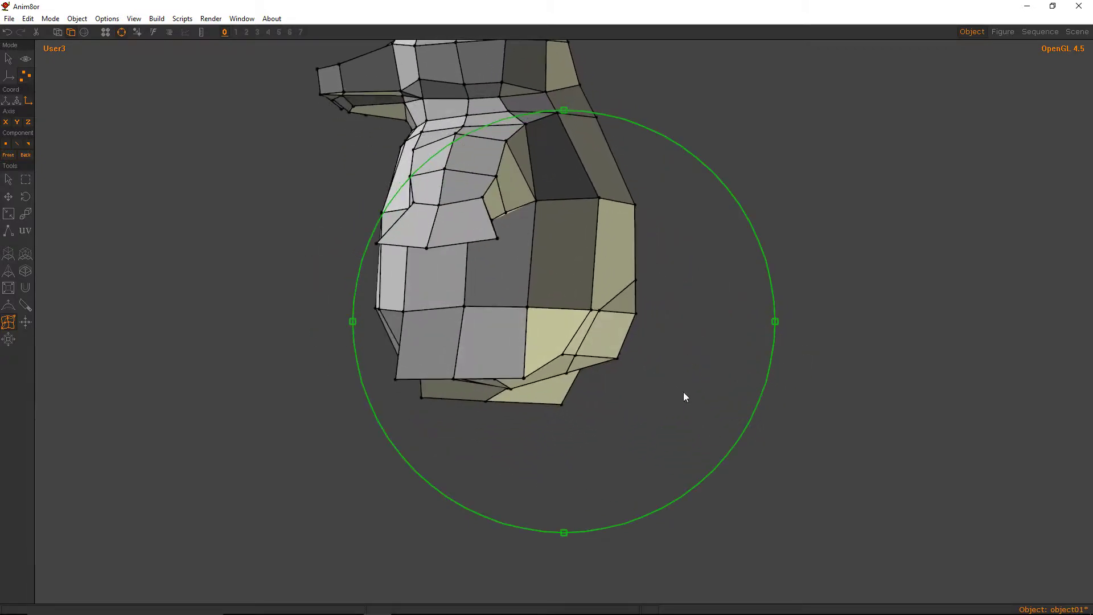
key(m)
click(627, 338)
drag(627, 338, 818, 359)
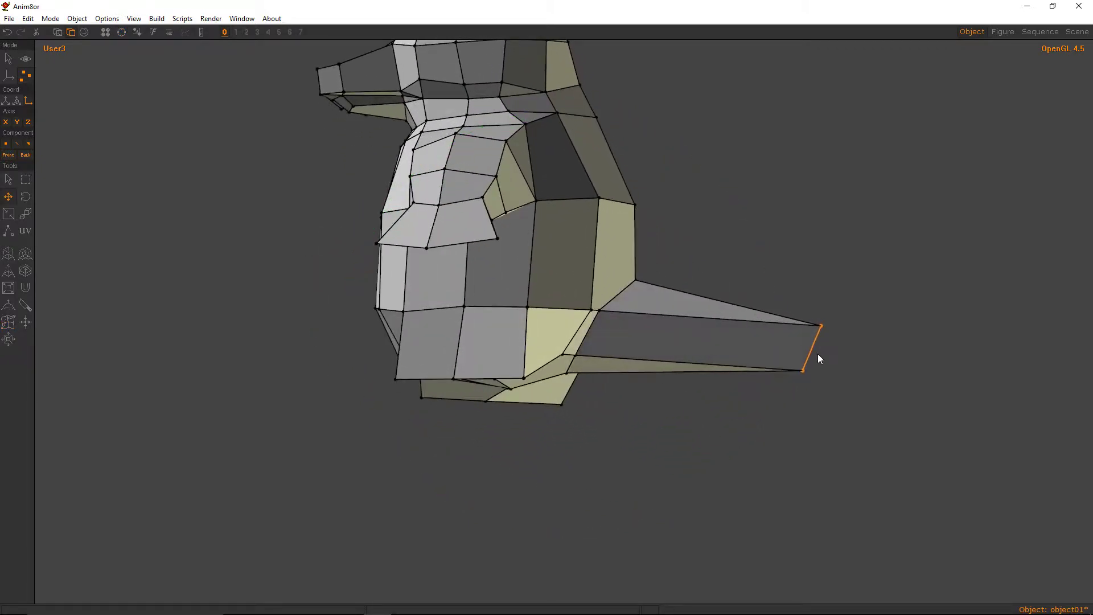
right_drag(818, 358, 584, 191)
drag(573, 284, 623, 142)
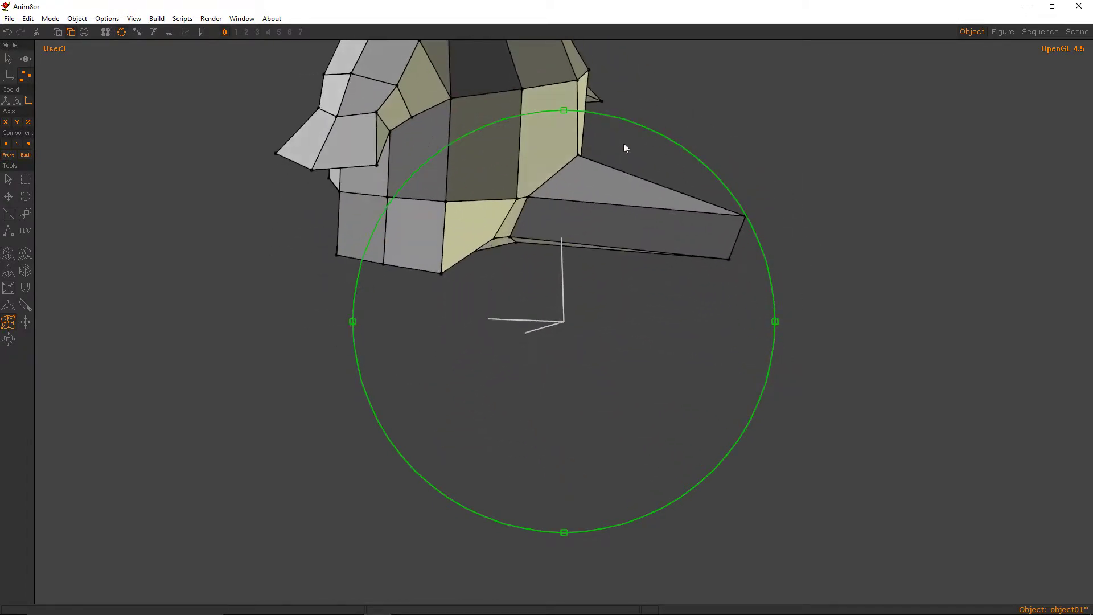
key(ctrl+r)
drag(671, 209, 586, 296)
key(m)
Cut an edge loop around the tail about a third of the way out from the body.
key(k)
click(559, 300)
click(651, 270)
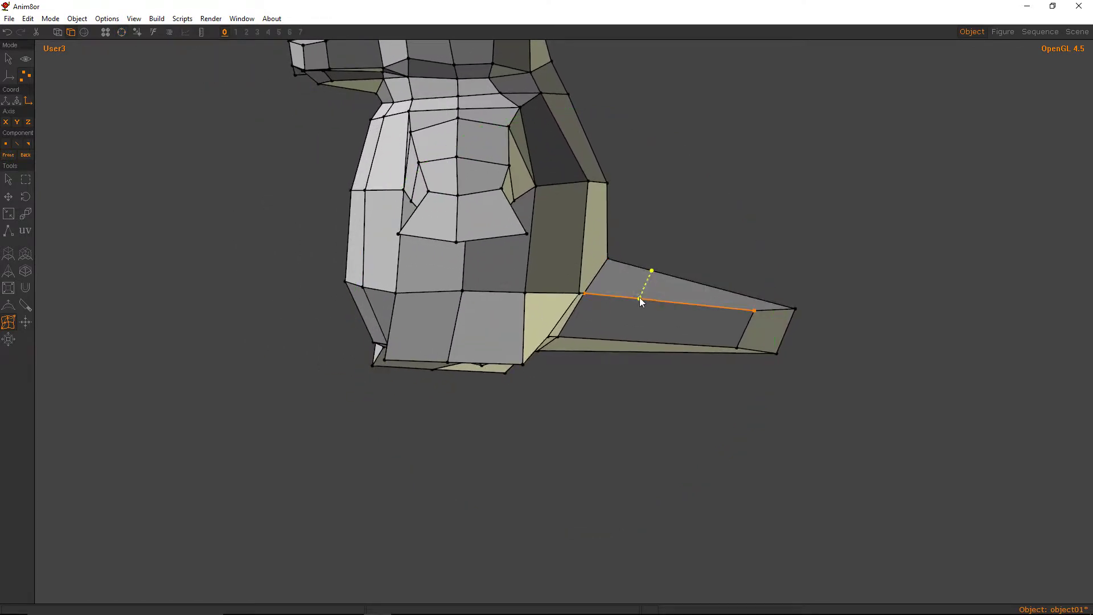
click(640, 297)
click(627, 339)
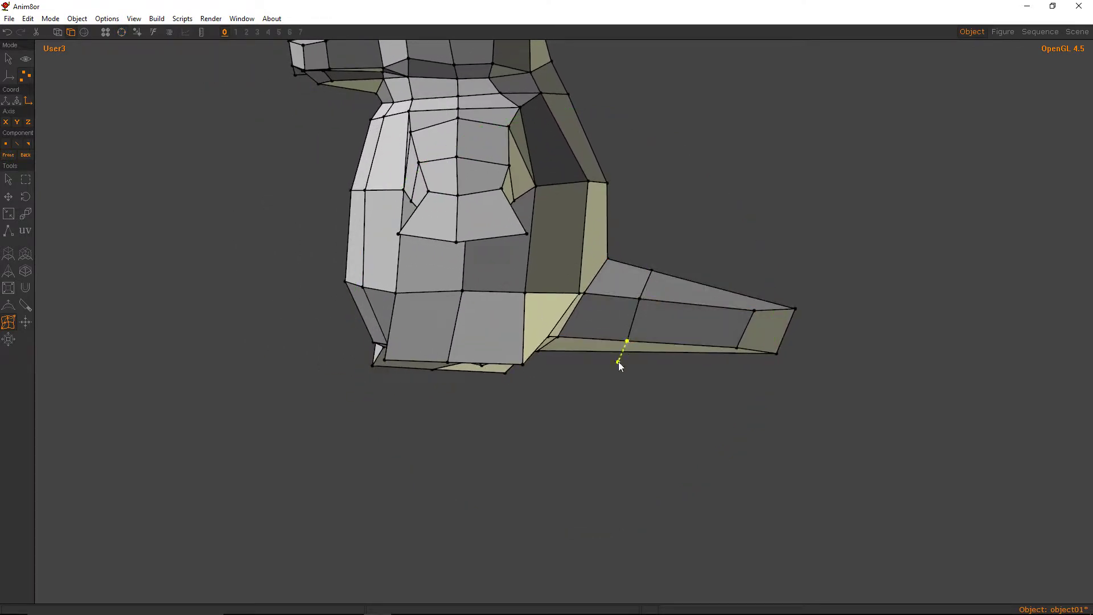
click(626, 353)
Cut edges from the front points beside the centre line to the middle point of the body's underside.
alt+drag(672, 268, 596, 209)
key(m)
key(m)
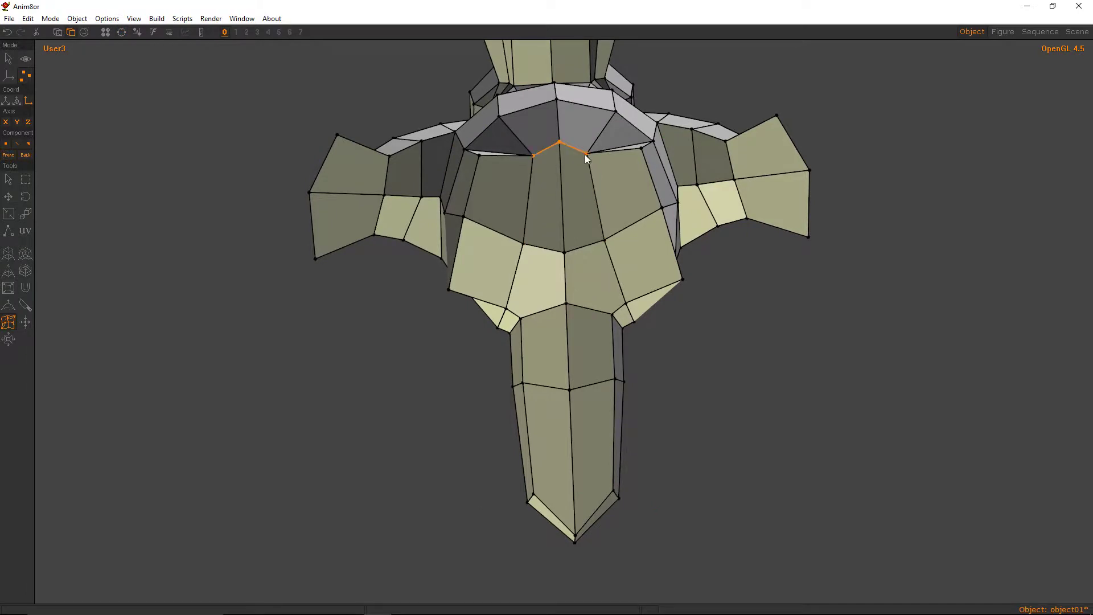
drag(586, 153, 568, 246)
click(564, 251)
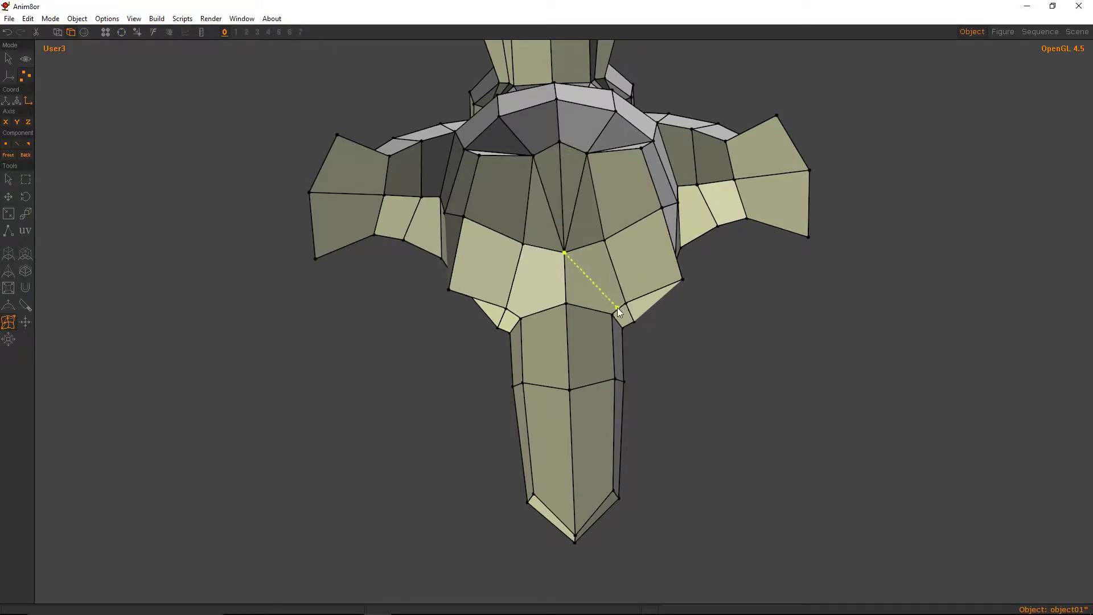
alt+drag(630, 294, 603, 350)
click(573, 293)
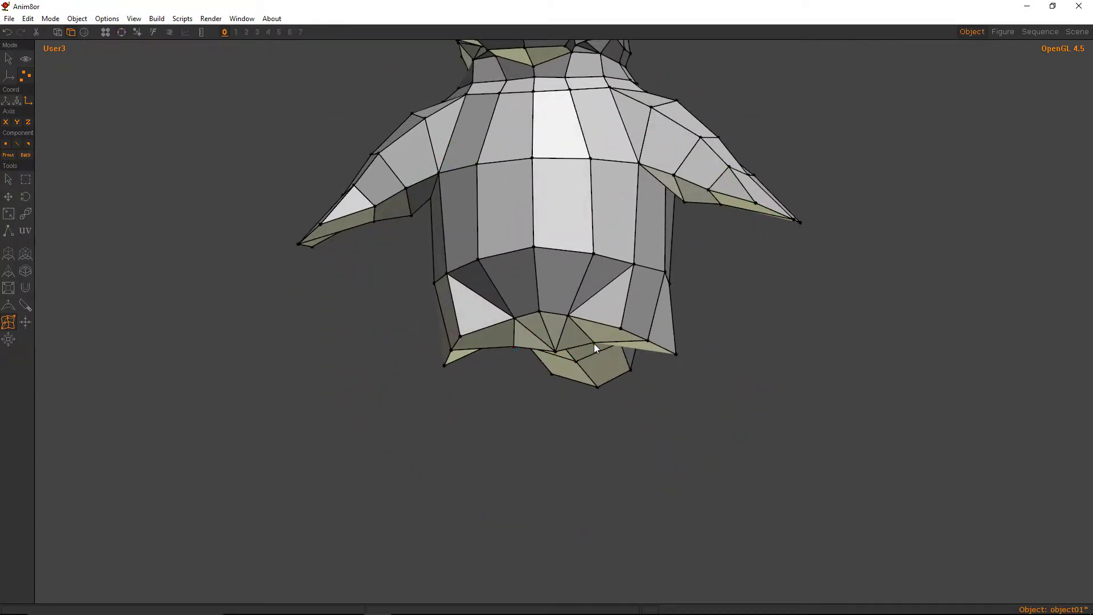
Reposition the inner underside point of the leg base and cut an edge from it to the front hip point.
key(m)
drag(592, 344, 600, 310)
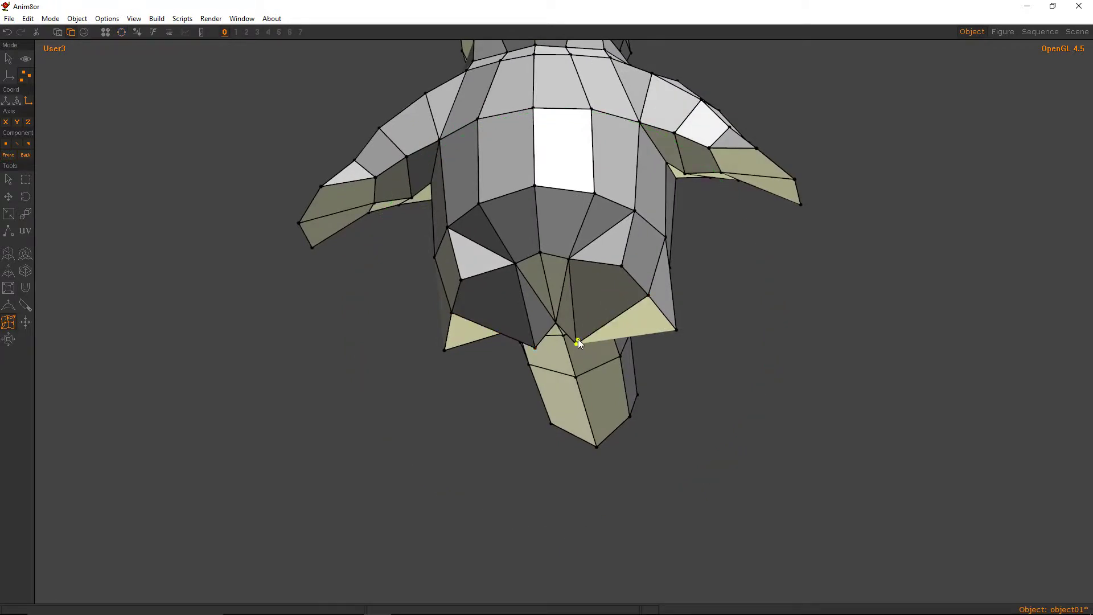
click(577, 343)
click(622, 266)
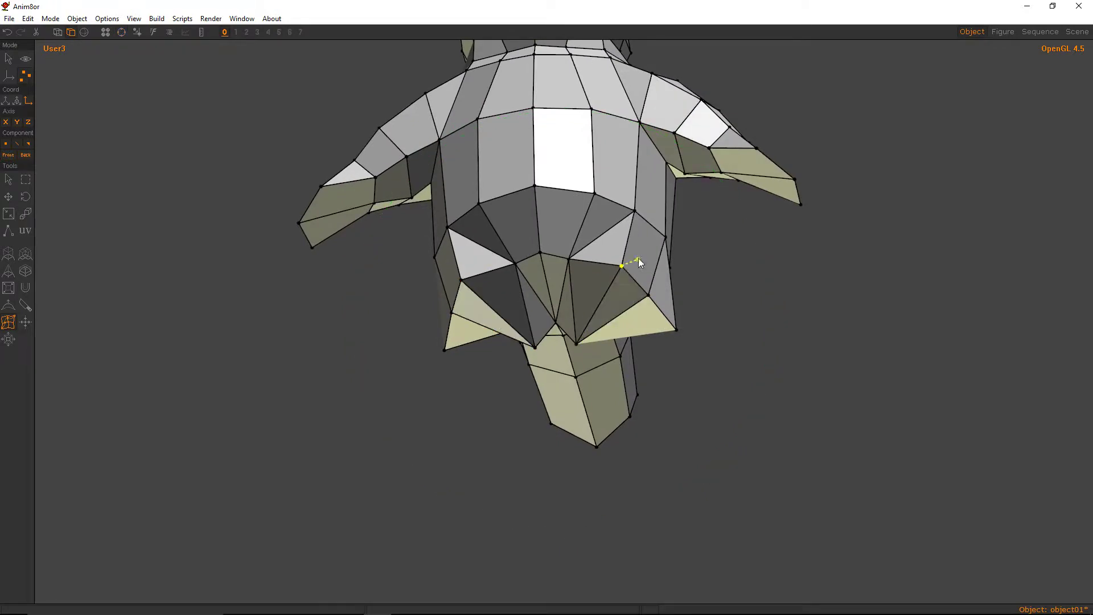
right_click(570, 295)
Undo the last edge dissolve and reposition the rear points of the leg bases on the underside.
alt+drag(593, 287, 432, 216)
key(ctrl+z)
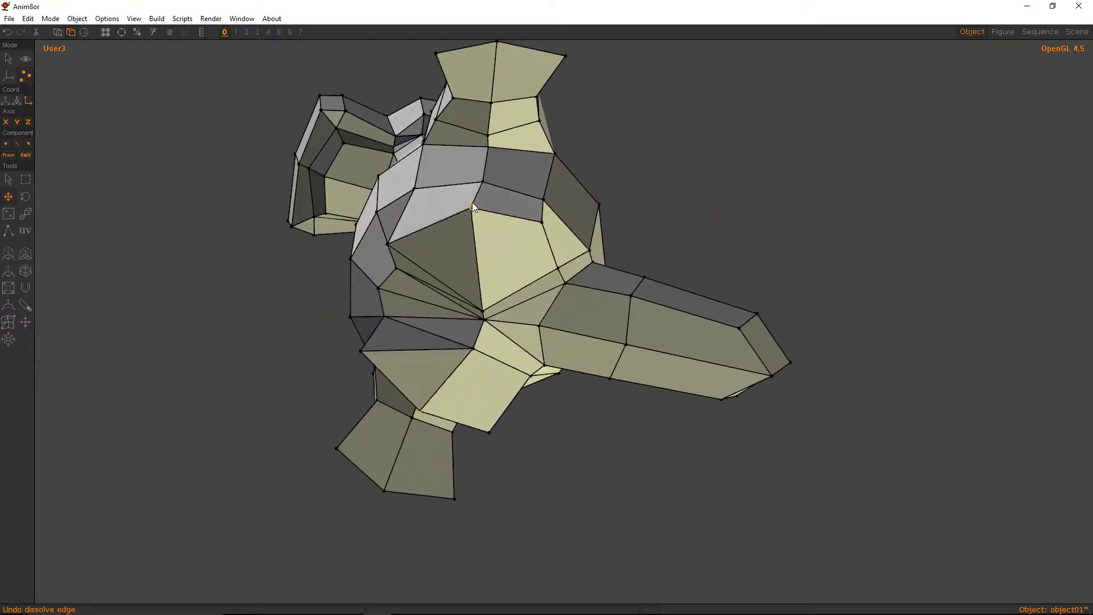
alt+drag(479, 185, 506, 340)
key(m)
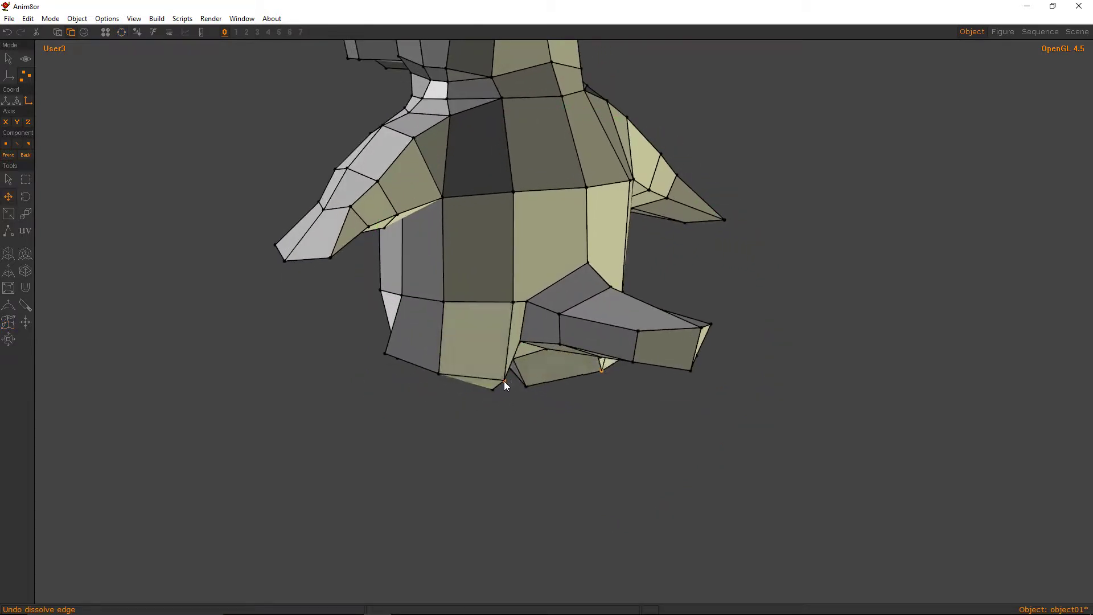
alt+drag(503, 381, 472, 205)
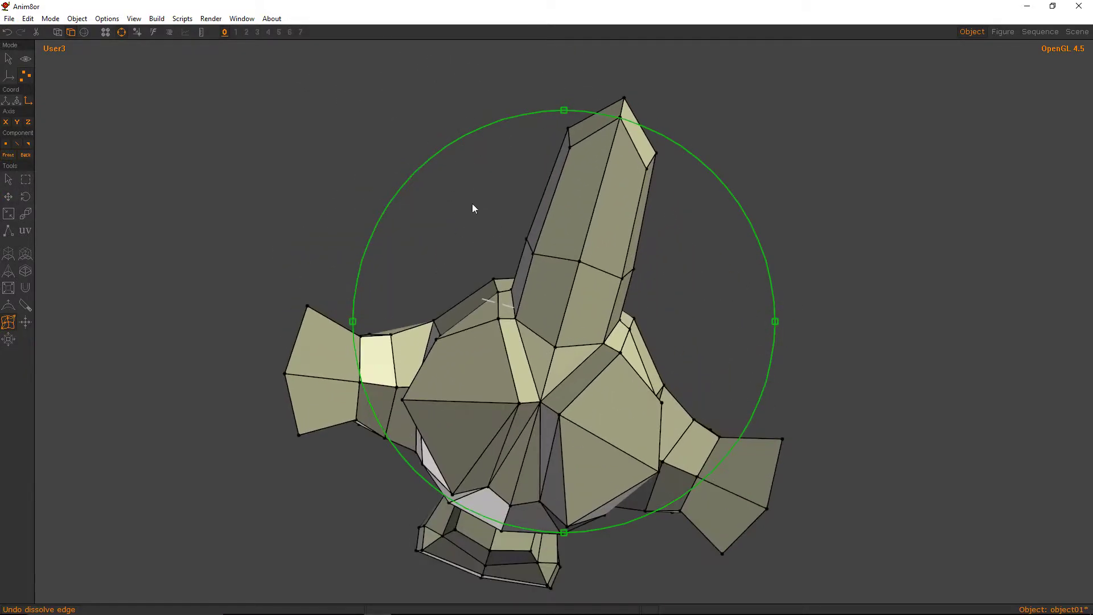
drag(517, 319, 628, 343)
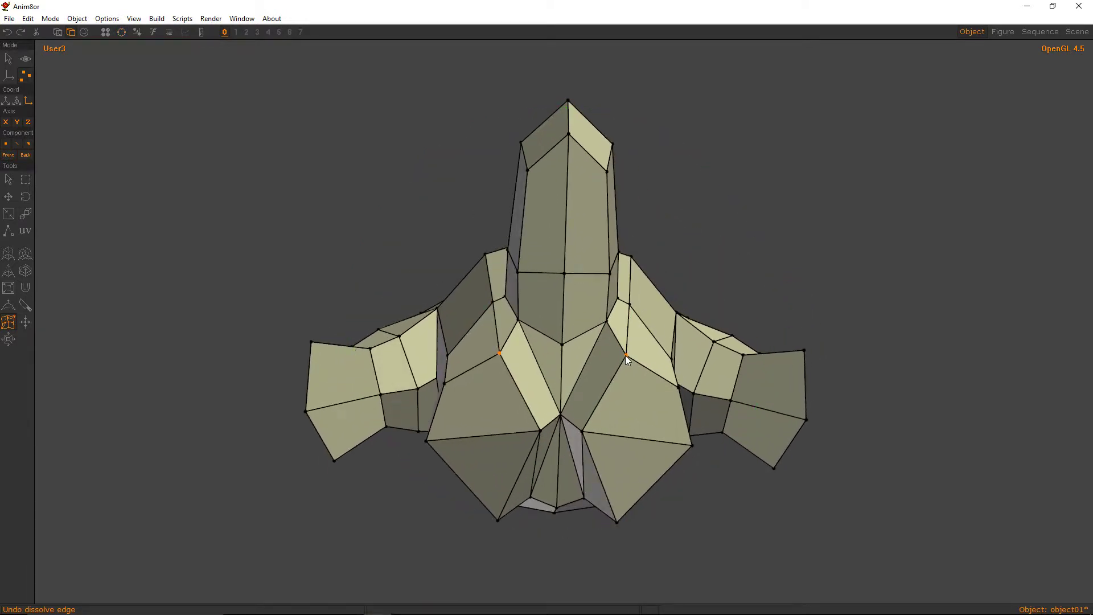
Adjust the leg-base points beside the tail and clear the edges between the tail's lower corners and the underside's middle point.
click(625, 356)
drag(600, 360, 592, 373)
key(ctrl+z)
alt+drag(616, 354, 566, 346)
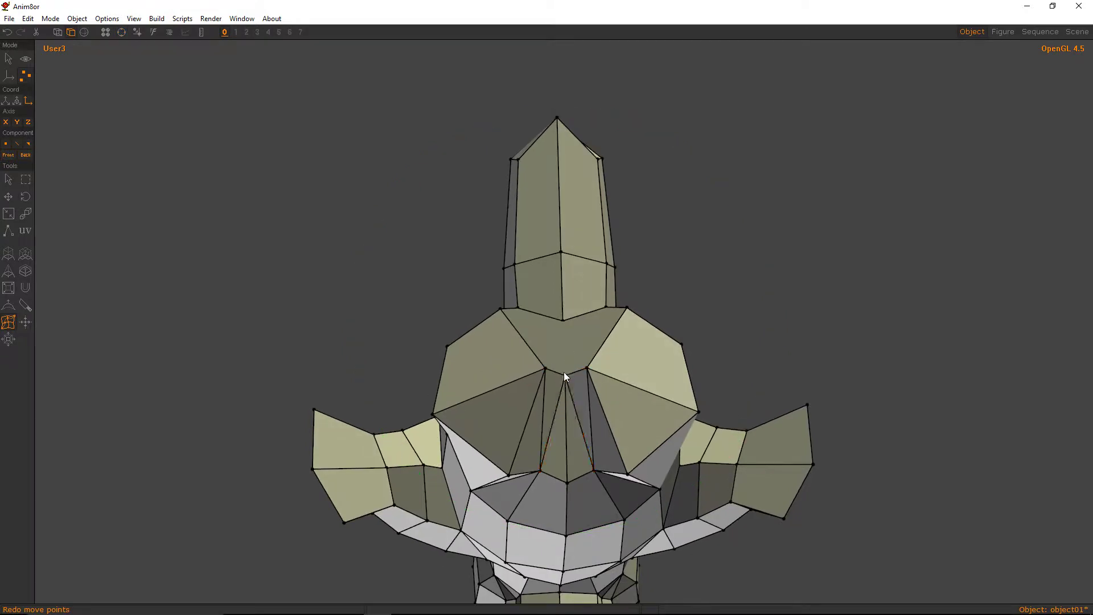
Cut an edge from the underside's middle point to the tail's lower centre point using wireframe display, and return to flat shading.
click(562, 320)
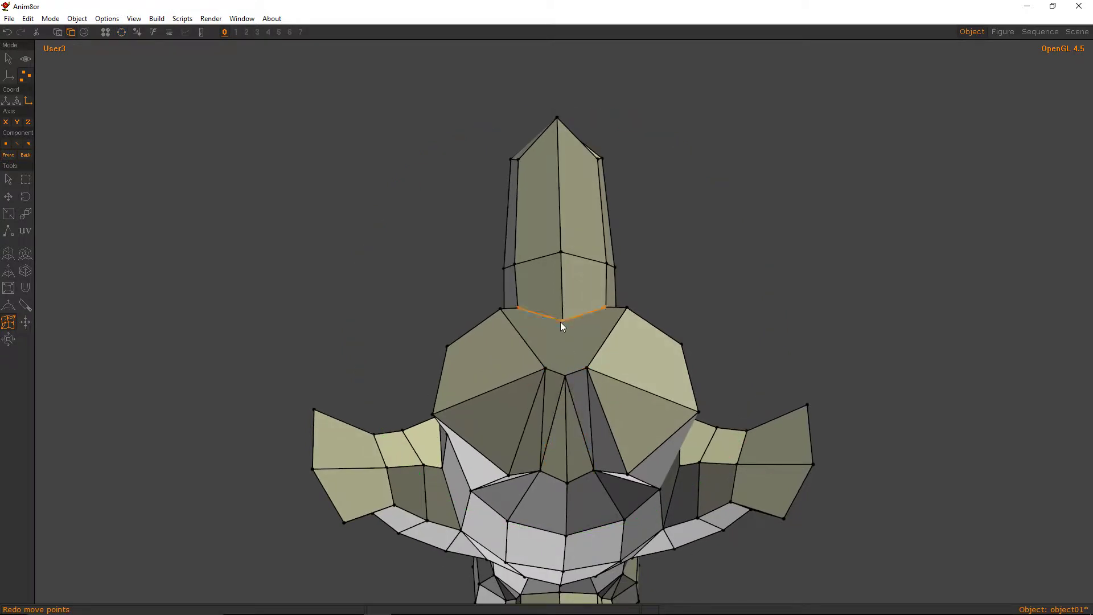
click(59, 33)
click(565, 376)
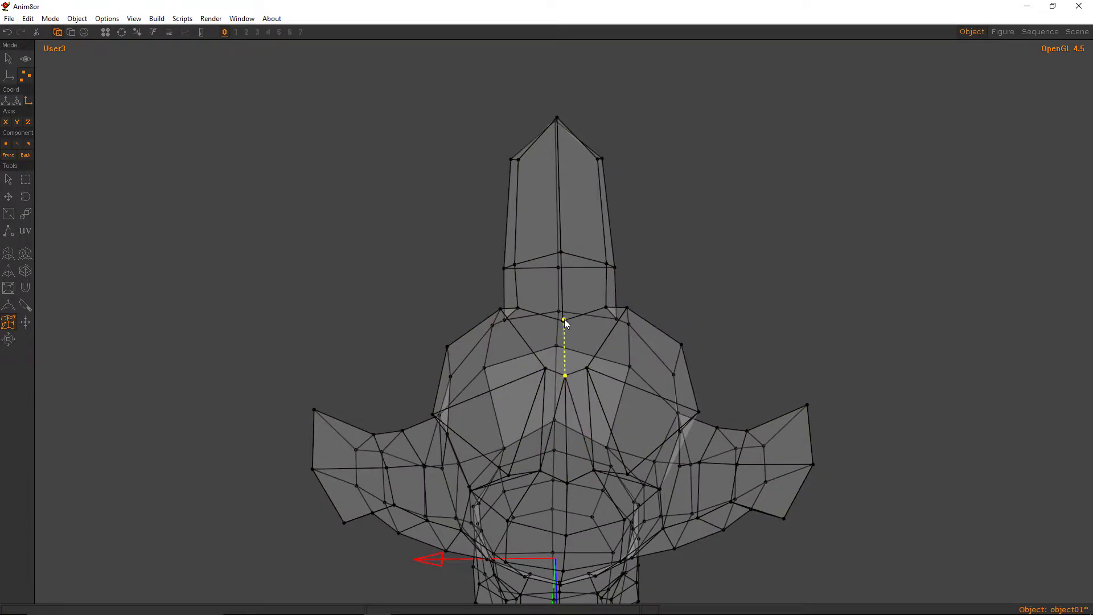
alt+drag(565, 319, 565, 350)
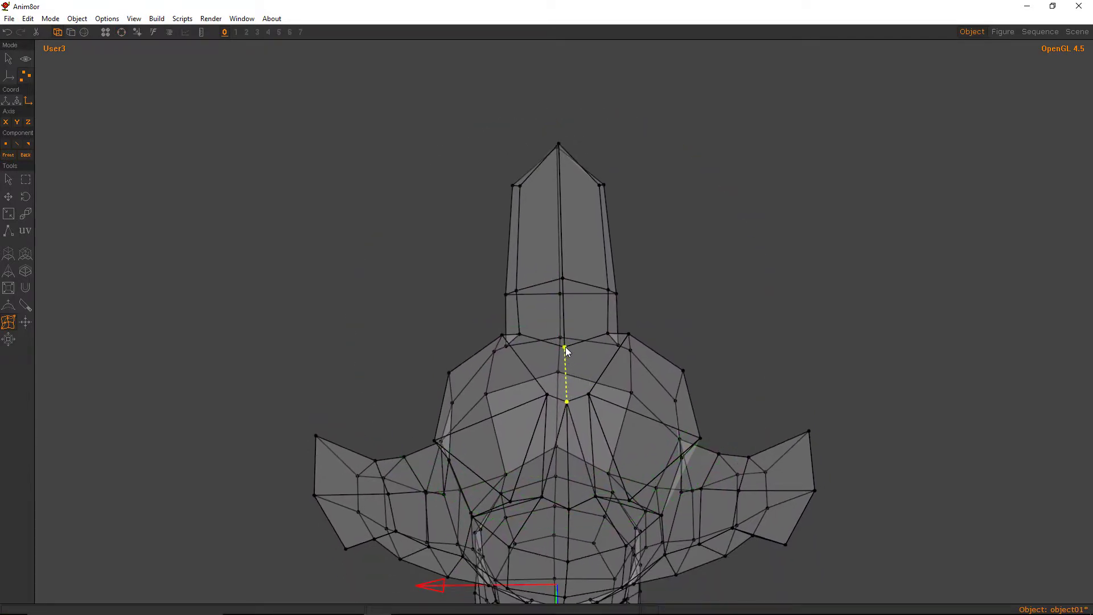
click(564, 346)
click(71, 33)
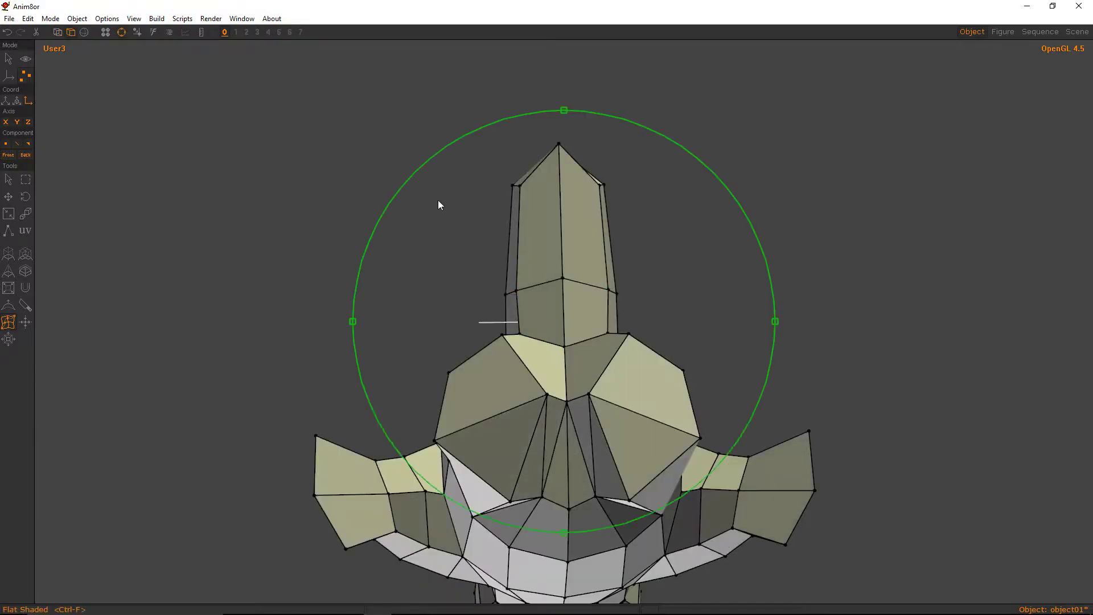
Cut an edge from the front hip point down to the leg base's lower rim and dissolve the diagonal beside it.
mouse_move(439, 200)
alt+mouse_down()
mouse_move(559, 420)
mouse_move(613, 392)
mouse_move(558, 424)
mouse_move(634, 371)
mouse_move(568, 392)
mouse_move(592, 374)
mouse_move(600, 337)
mouse_move(861, 322)
mouse_move(542, 345)
mouse_move(588, 346)
mouse_move(613, 361)
mouse_move(602, 339)
mouse_move(642, 388)
mouse_move(505, 263)
mouse_move(329, 335)
mouse_move(507, 294)
mouse_move(459, 304)
mouse_move(689, 313)
mouse_move(490, 301)
mouse_move(524, 290)
mouse_move(487, 306)
mouse_move(635, 284)
mouse_move(595, 311)
mouse_move(623, 303)
mouse_move(629, 169)
mouse_move(609, 177)
mouse_move(571, 263)
mouse_move(558, 261)
mouse_move(635, 201)
mouse_move(521, 232)
mouse_move(548, 322)
mouse_move(640, 350)
mouse_move(661, 374)
alt+mouse_up()
click(571, 352)
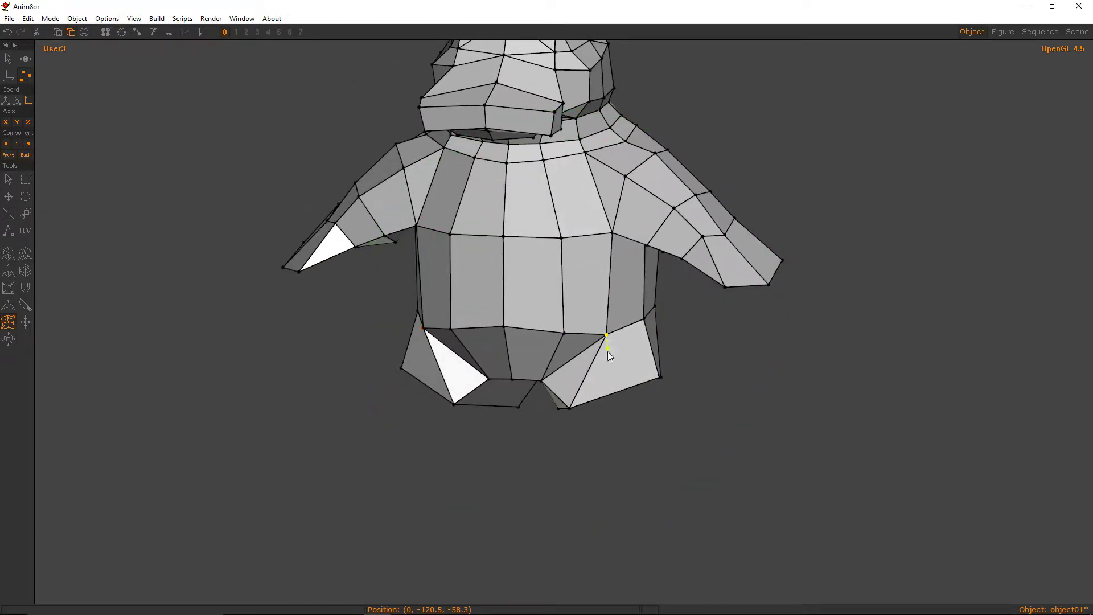
click(606, 391)
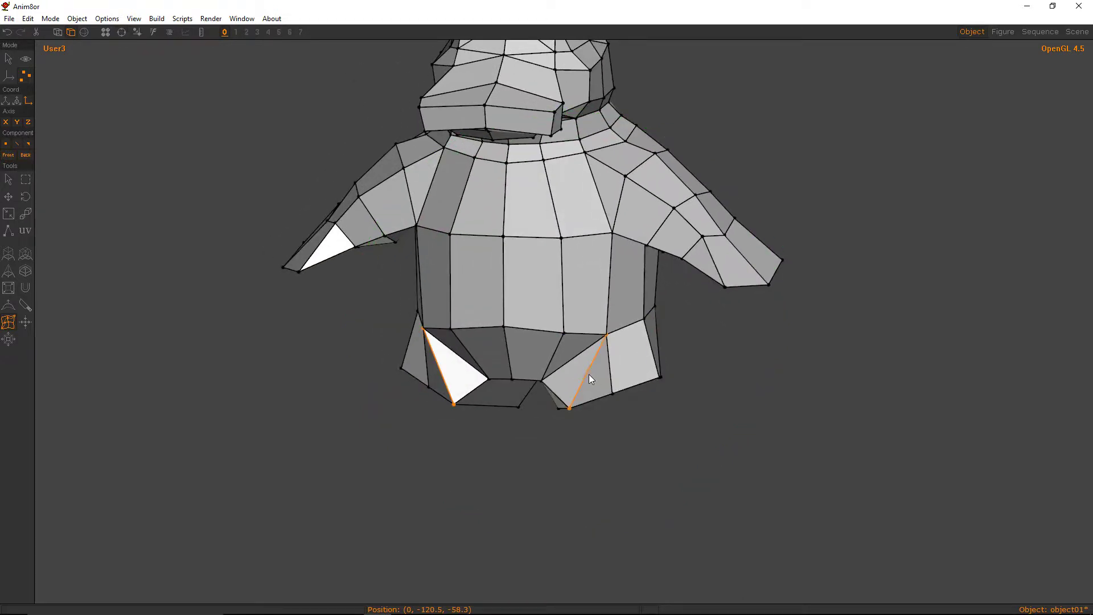
alt+drag(588, 374, 574, 310)
Reposition the leg base's lower front point, pull its outer lower point inward and adjust the points along the belly's lower edge.
key(m)
drag(552, 235, 547, 272)
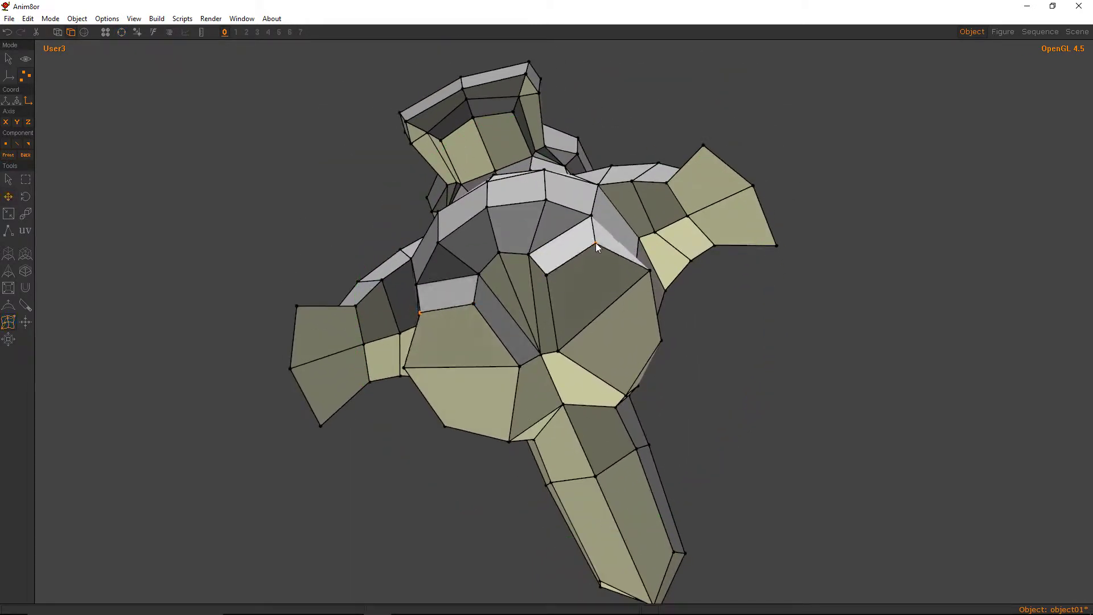
alt+drag(595, 243, 644, 396)
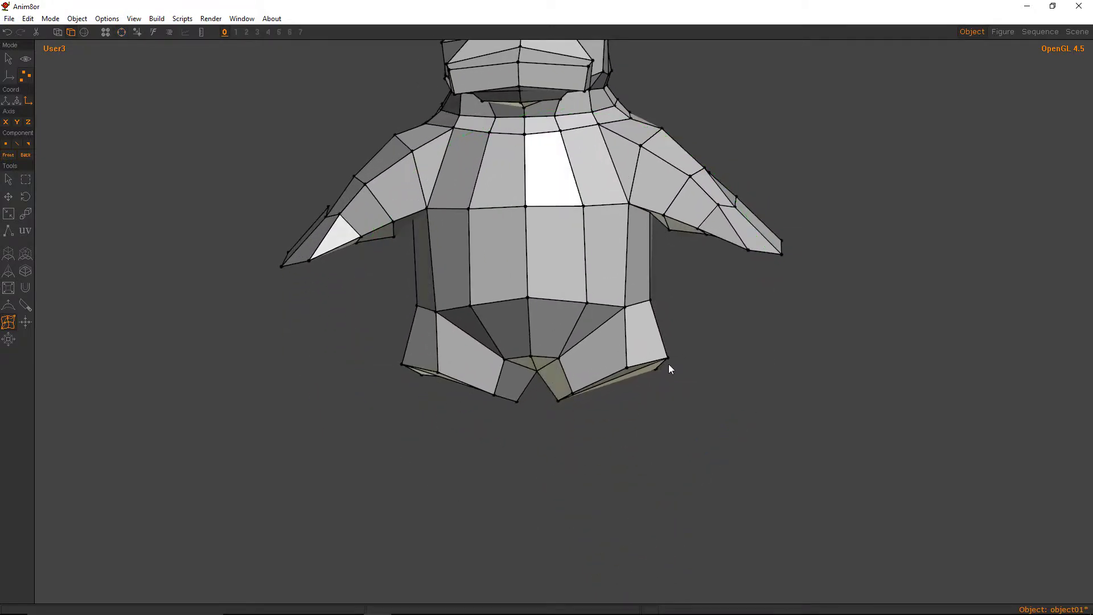
key(m)
drag(670, 357, 658, 351)
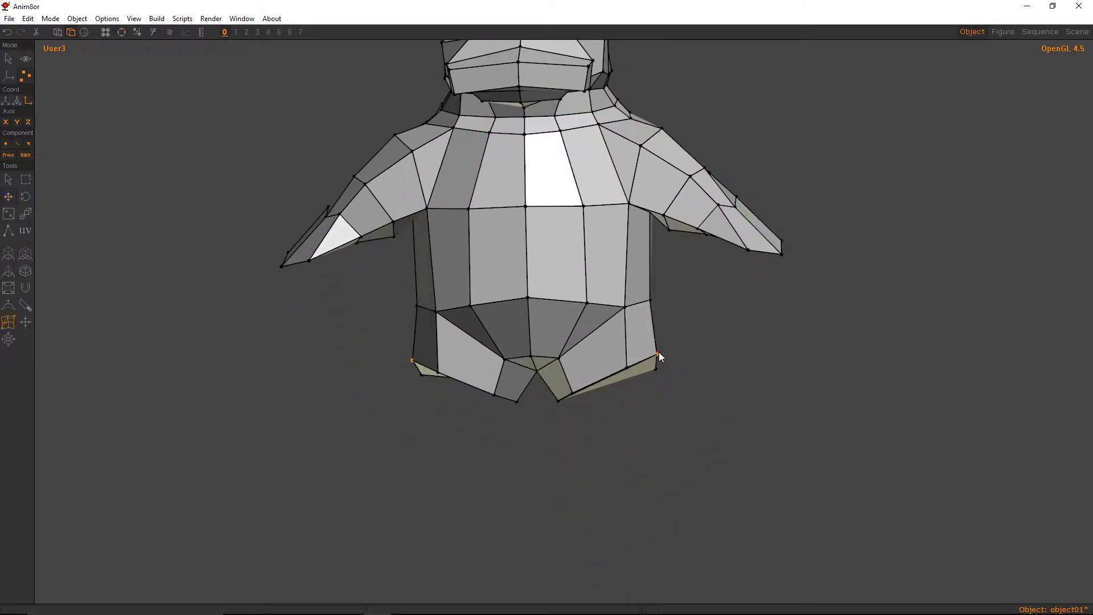
click(651, 299)
key(m)
drag(650, 299, 449, 291)
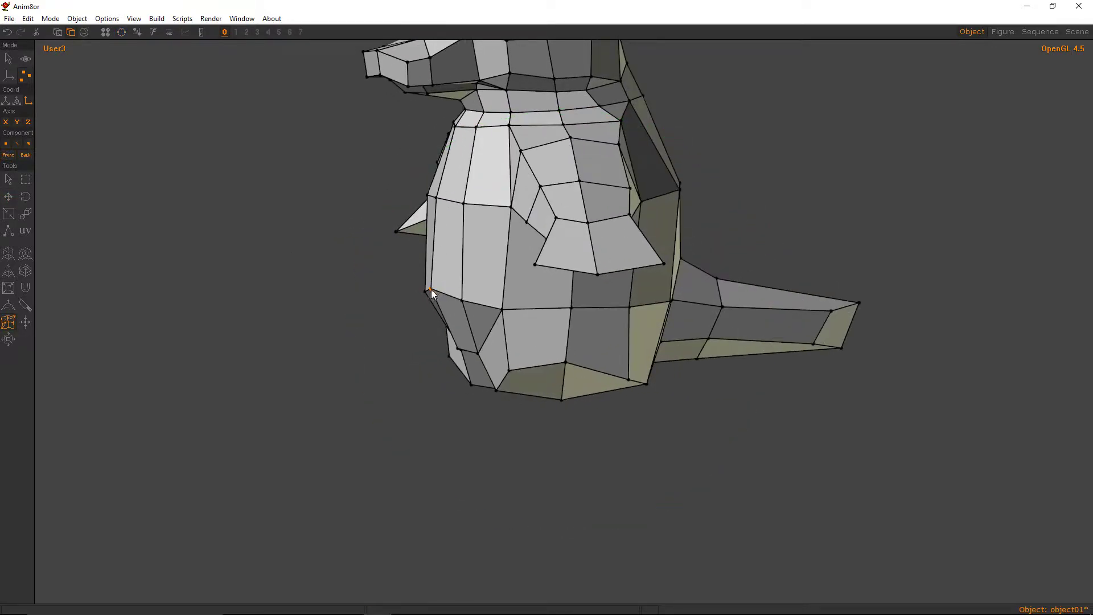
alt+drag(569, 290, 495, 281)
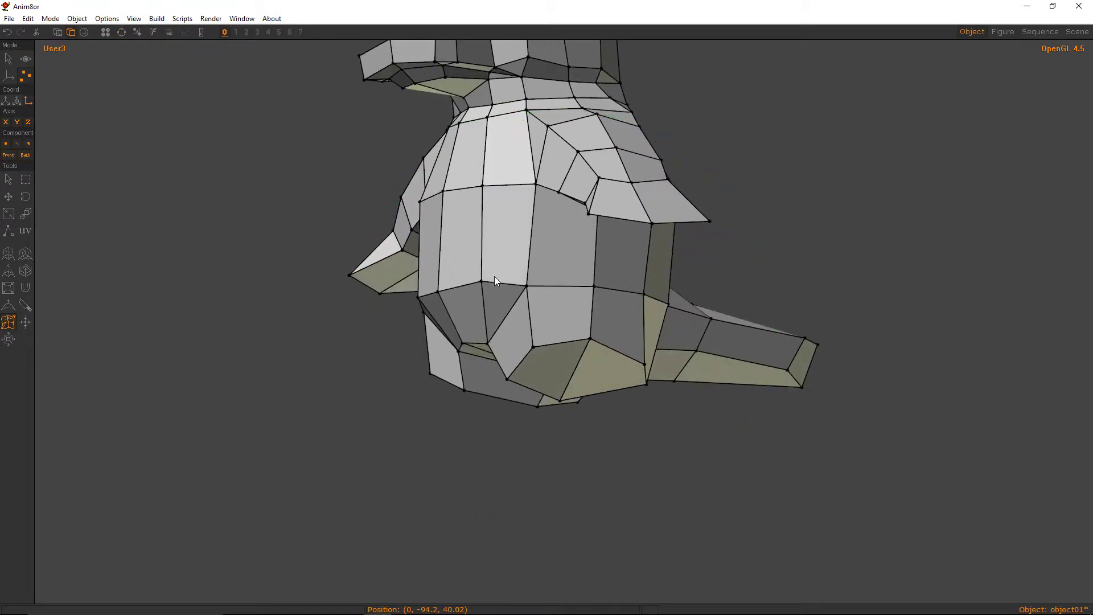
Cut edges from the belly's lower point up and across the flank above the hip to the body's side edge.
click(482, 281)
click(596, 259)
click(645, 267)
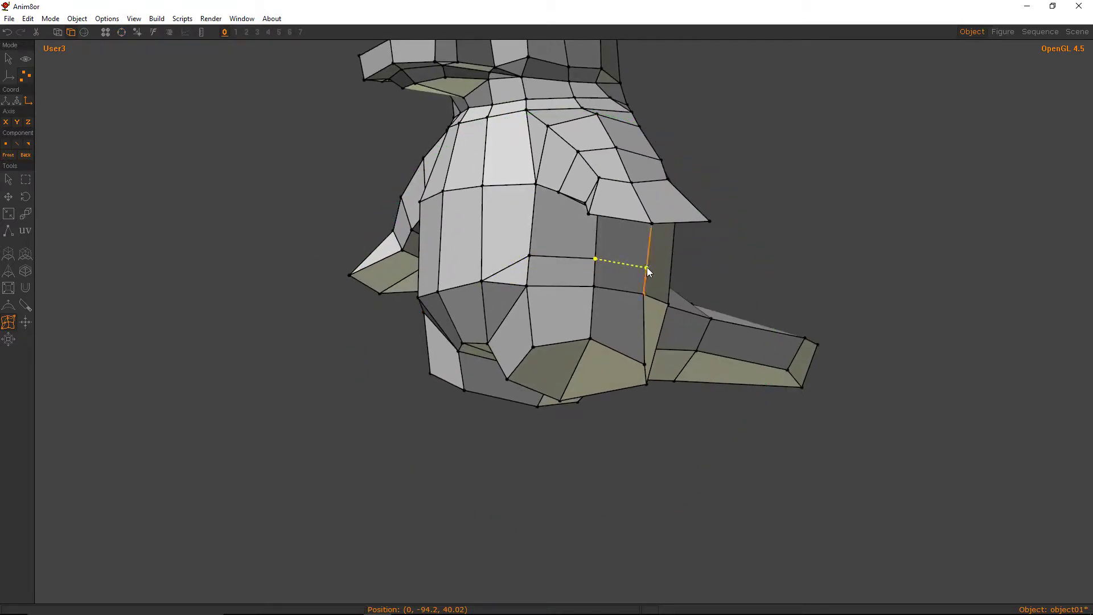
alt+drag(572, 278, 653, 262)
right_click(610, 295)
key(ctrl+z)
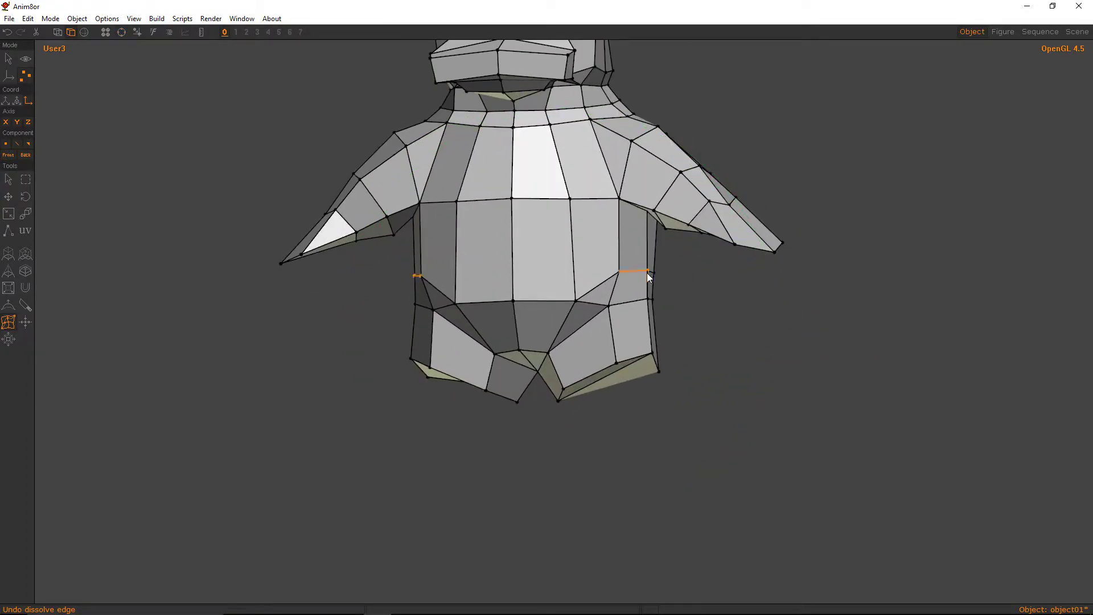
Pull the new flank point outward and lower the hip edge beneath it, adjusting its rear point.
key(m)
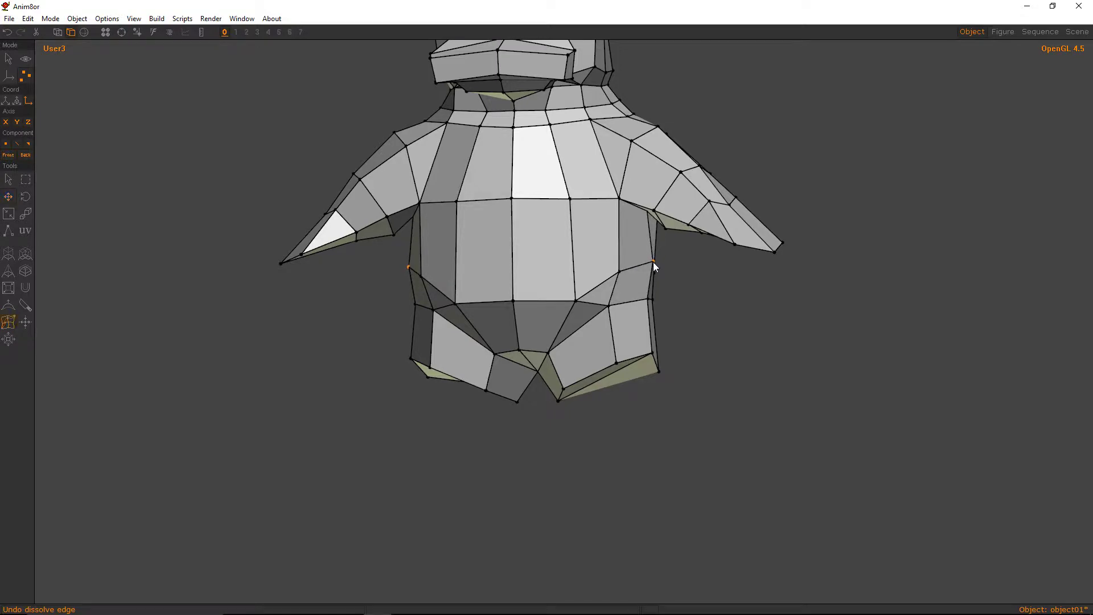
click(626, 316)
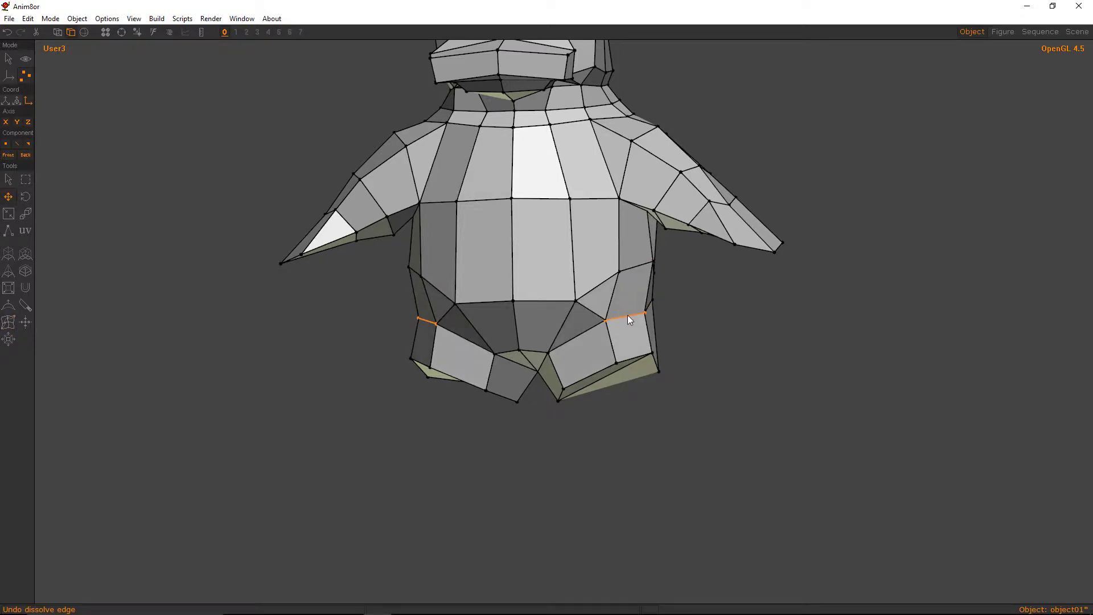
key(m)
right_drag(625, 317, 498, 318)
drag(478, 316, 474, 315)
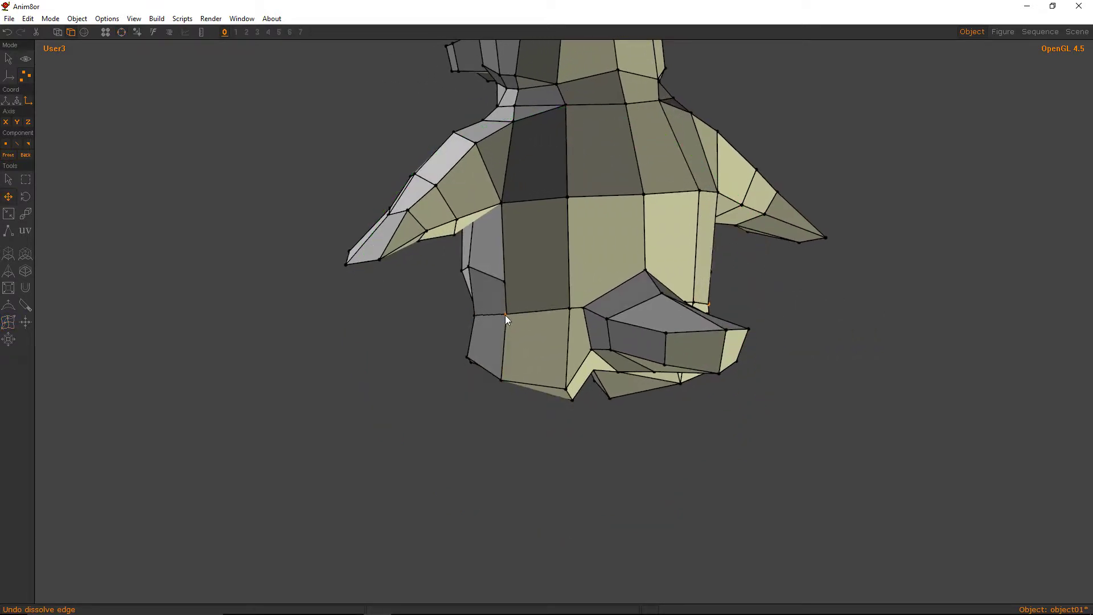
right_drag(497, 320, 468, 312)
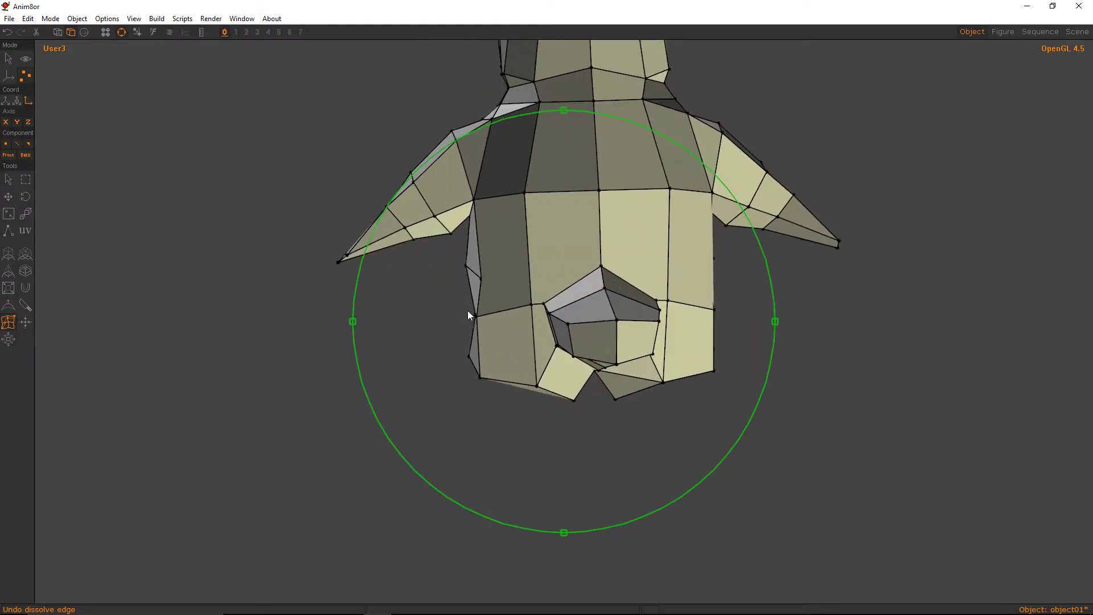
Continue the flank and hip cuts across the back of the body towards the tail's base.
click(481, 278)
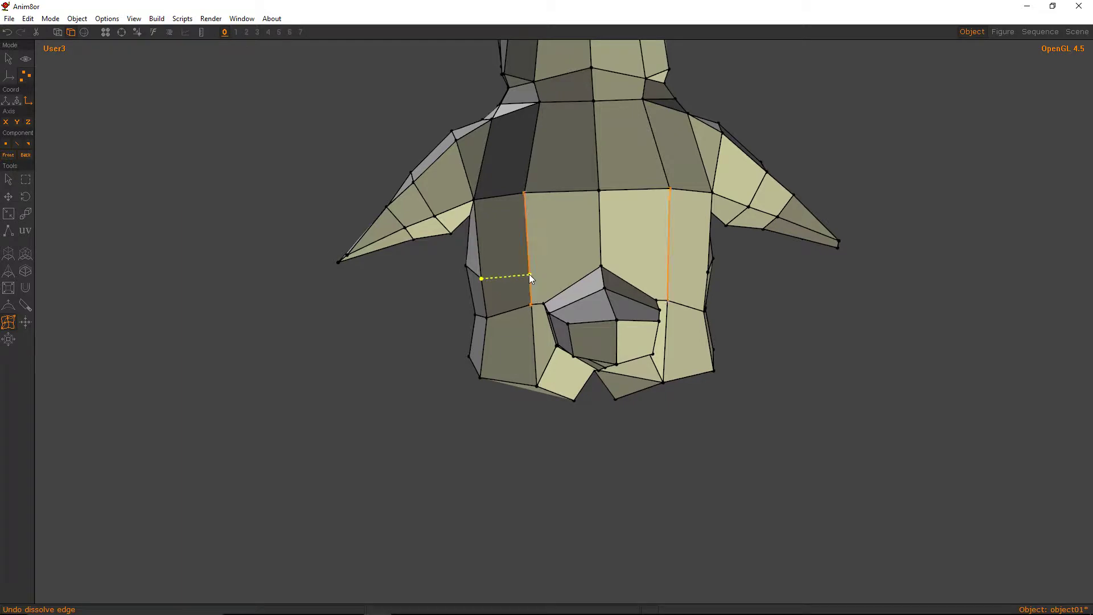
click(531, 304)
right_drag(557, 267, 686, 308)
drag(785, 296, 487, 278)
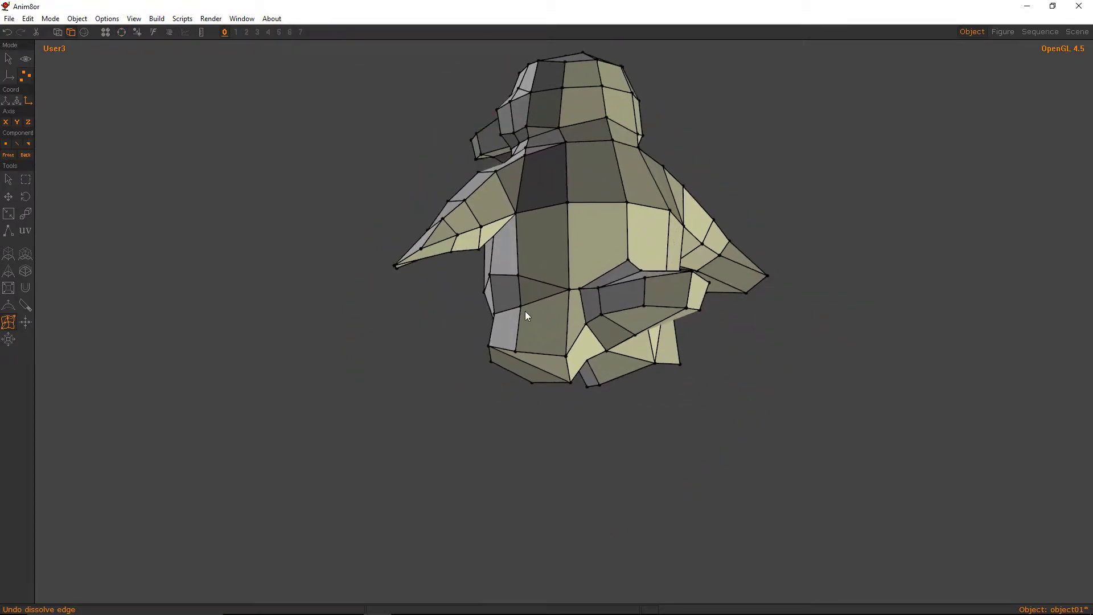
click(521, 307)
click(569, 318)
Reposition the cut point on the body's rear beside the tail's base.
middle_drag(588, 270, 701, 153)
key(m)
drag(636, 279, 636, 267)
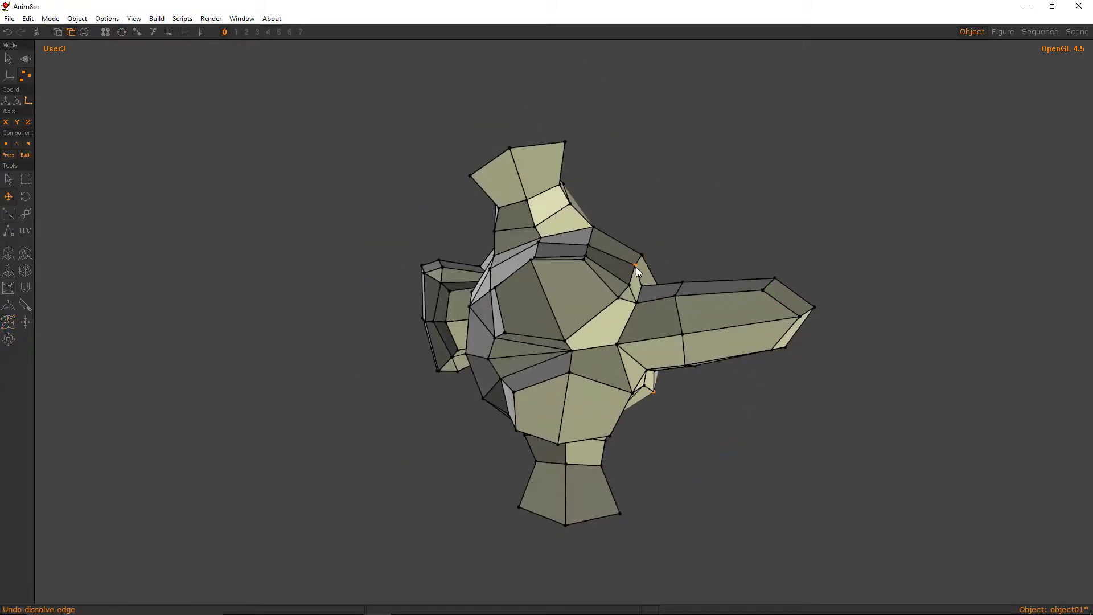
Cut an edge from the tail's lower centre point to the inner rear edge of the leg base.
right_drag(636, 269, 452, 253)
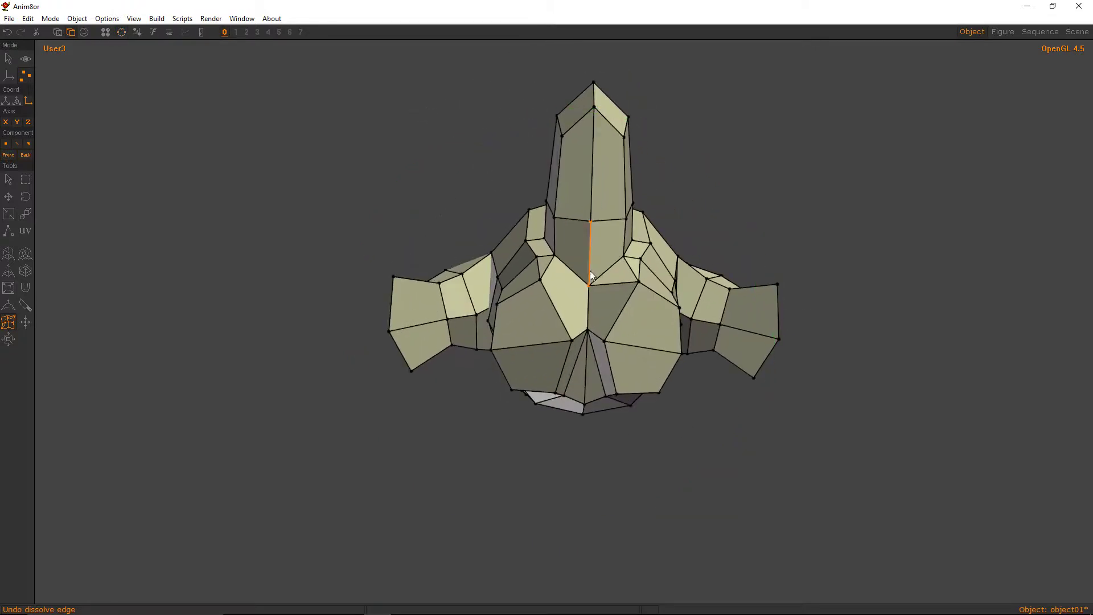
click(587, 286)
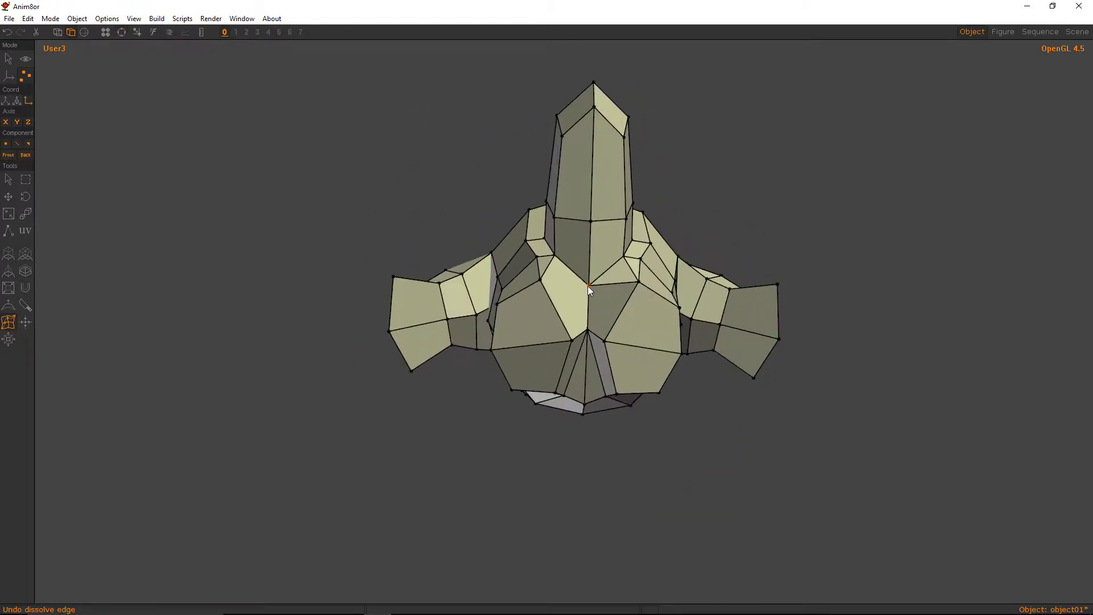
click(544, 283)
right_drag(570, 278, 545, 271)
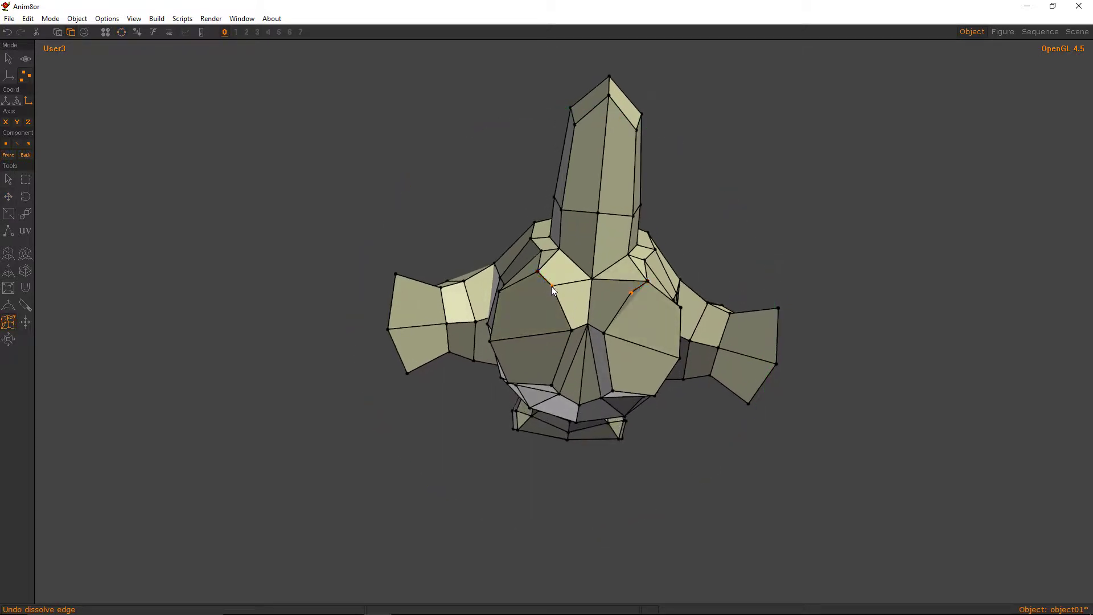
Round out the leg base's outline by moving the new inner point towards the centre line and adjusting the neighbouring rear points.
drag(551, 286, 564, 288)
drag(571, 330, 570, 342)
drag(565, 289, 569, 294)
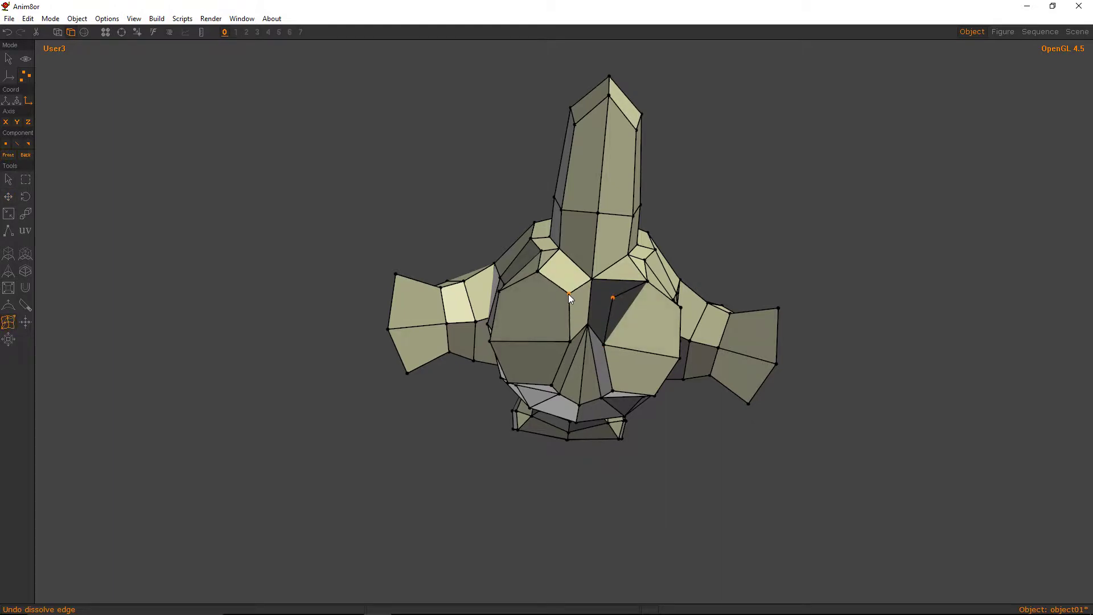
right_drag(568, 293, 530, 267)
key(m)
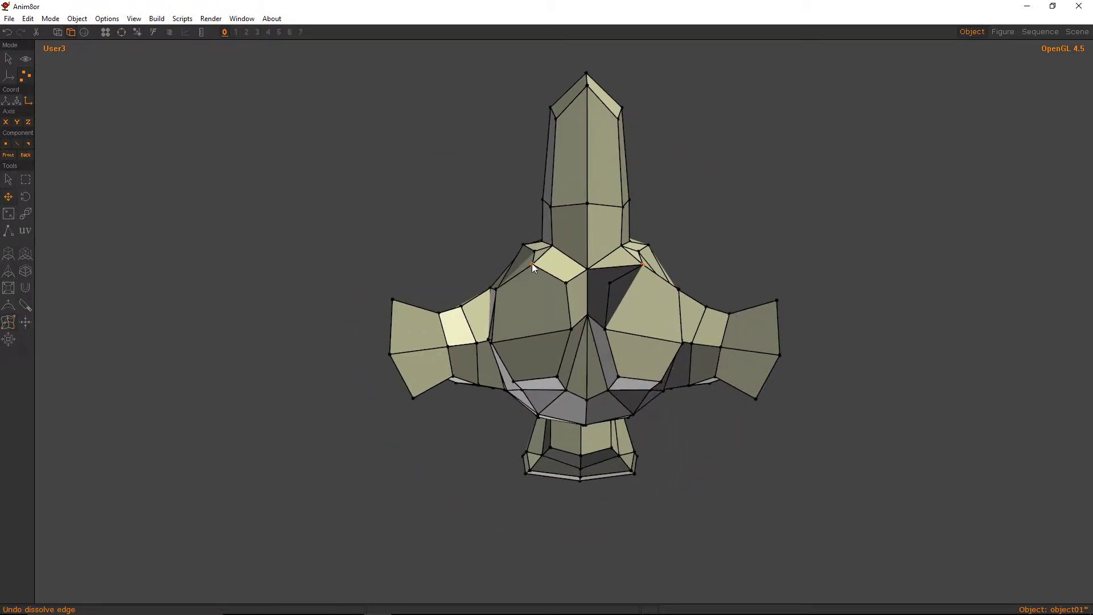
drag(532, 263, 527, 265)
Save the project and dissolve the edge dividing each leg base's underside.
click(9, 18)
click(23, 73)
right_drag(621, 325, 577, 113)
click(572, 279)
Extrude the underside faces of both leg bases by about 13 units to start the legs.
right_drag(602, 244, 641, 353)
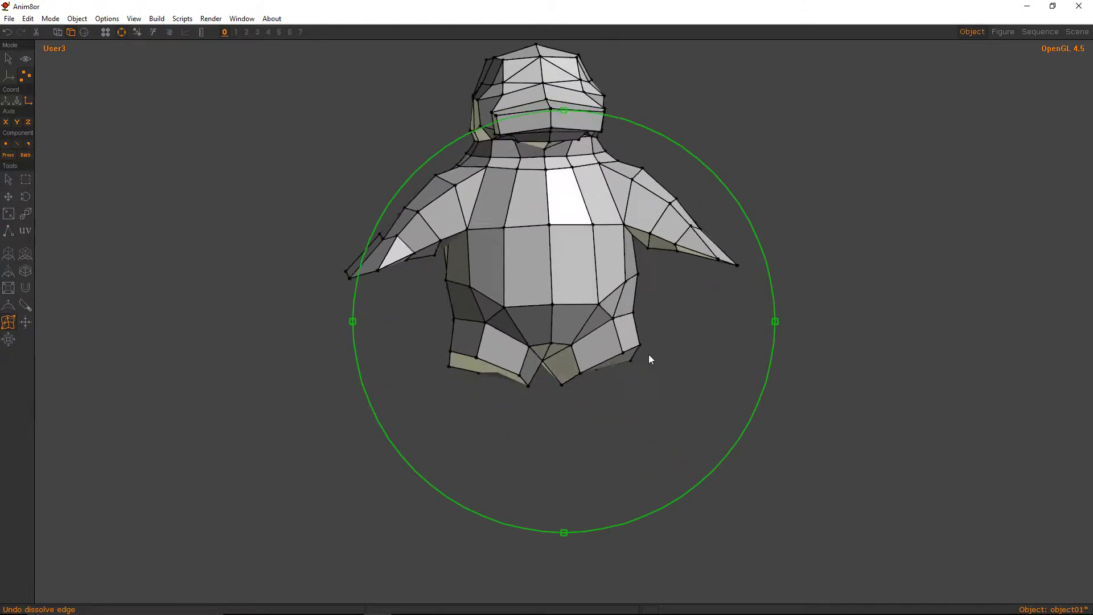
middle_drag(641, 352, 626, 292)
middle_drag(504, 270, 756, 263)
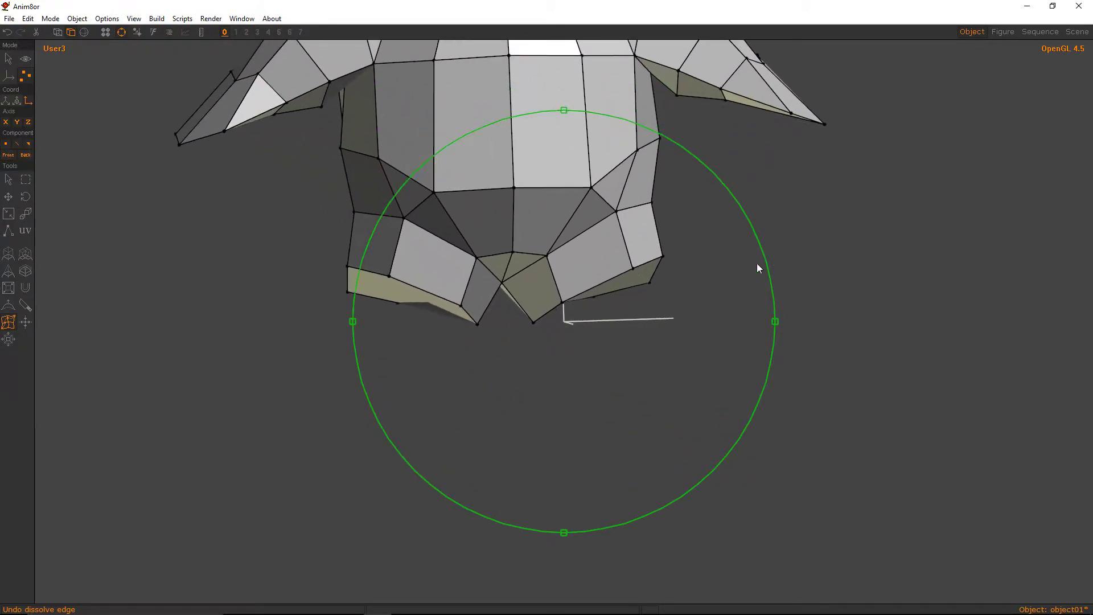
click(9, 180)
click(619, 288)
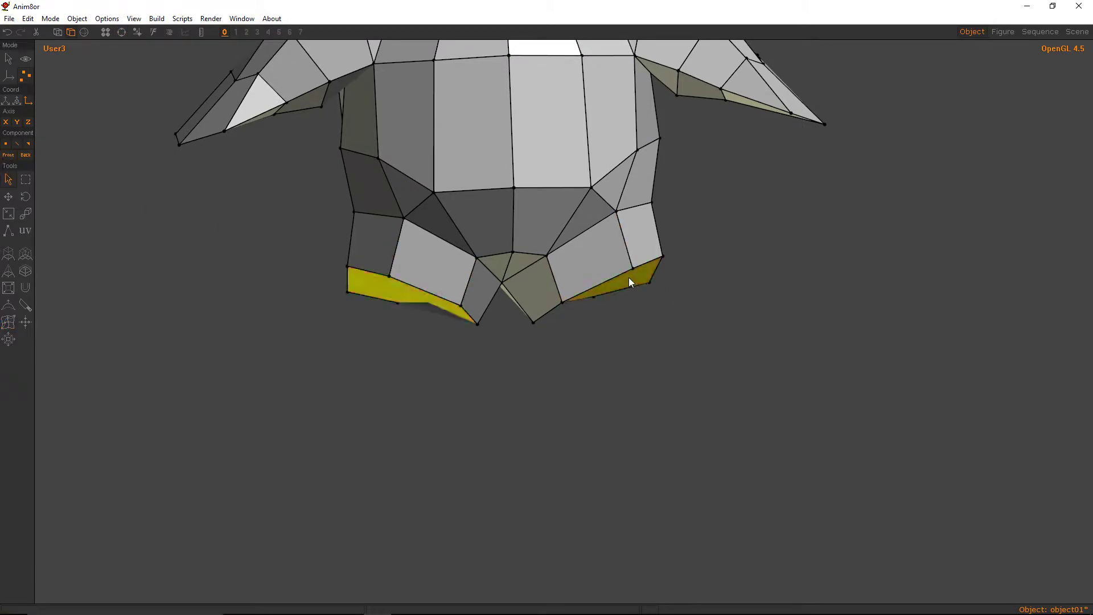
click(25, 254)
drag(574, 293, 671, 289)
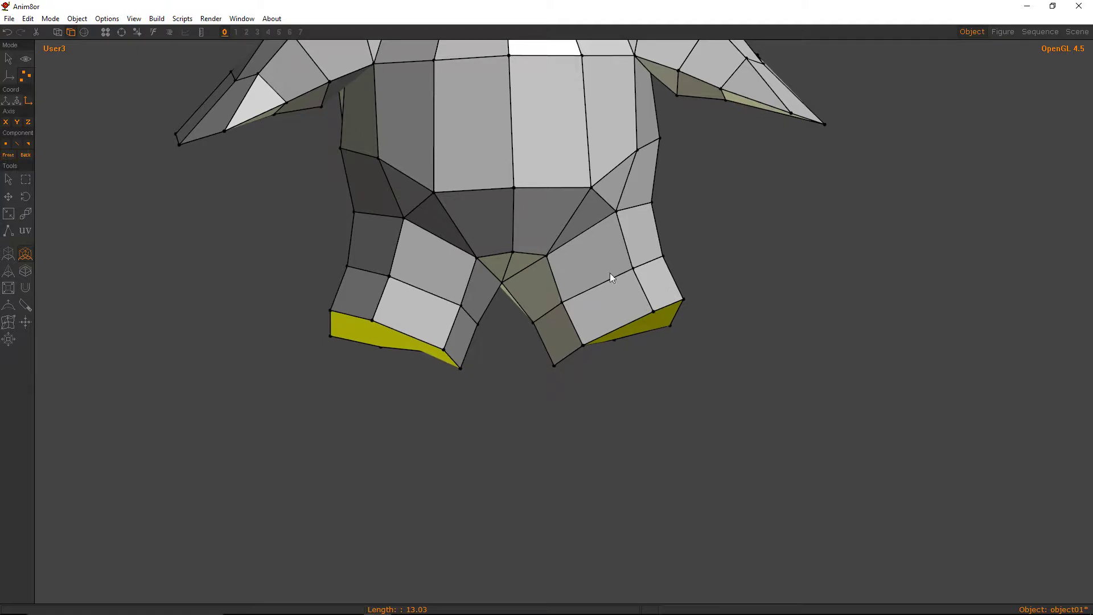
Rotate the extruded leg-end faces closer to level, scale them down and move them inward beneath the body.
click(25, 196)
drag(305, 233, 115, 242)
click(8, 197)
click(26, 213)
click(6, 197)
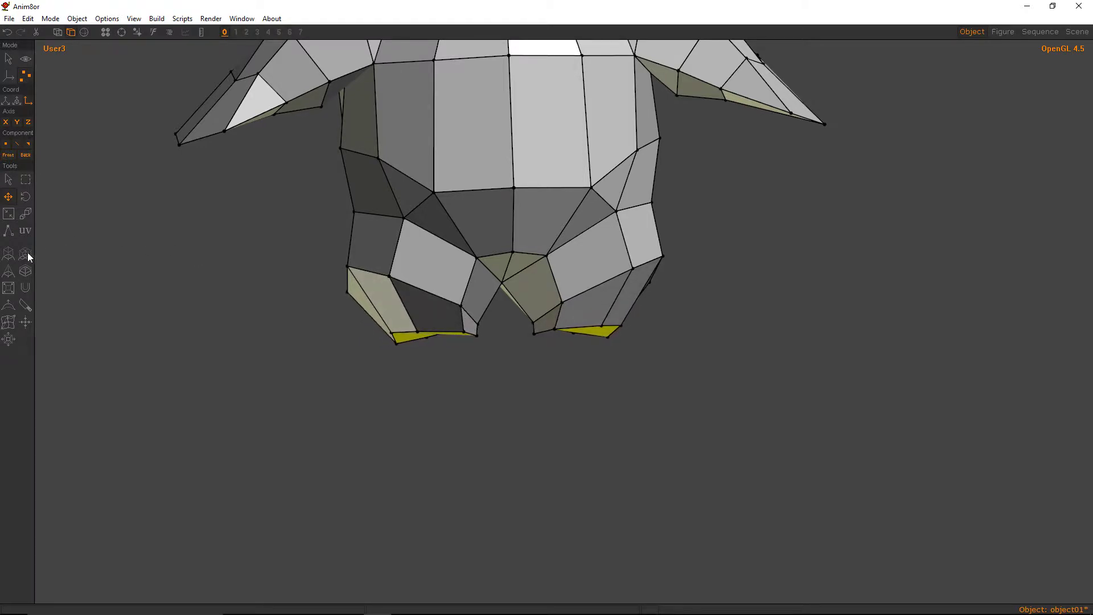
Adjust the front upper edge of the legs and nudge the outer point of each leg-end outline outward.
click(9, 322)
drag(533, 321, 613, 291)
key(ctrl+r)
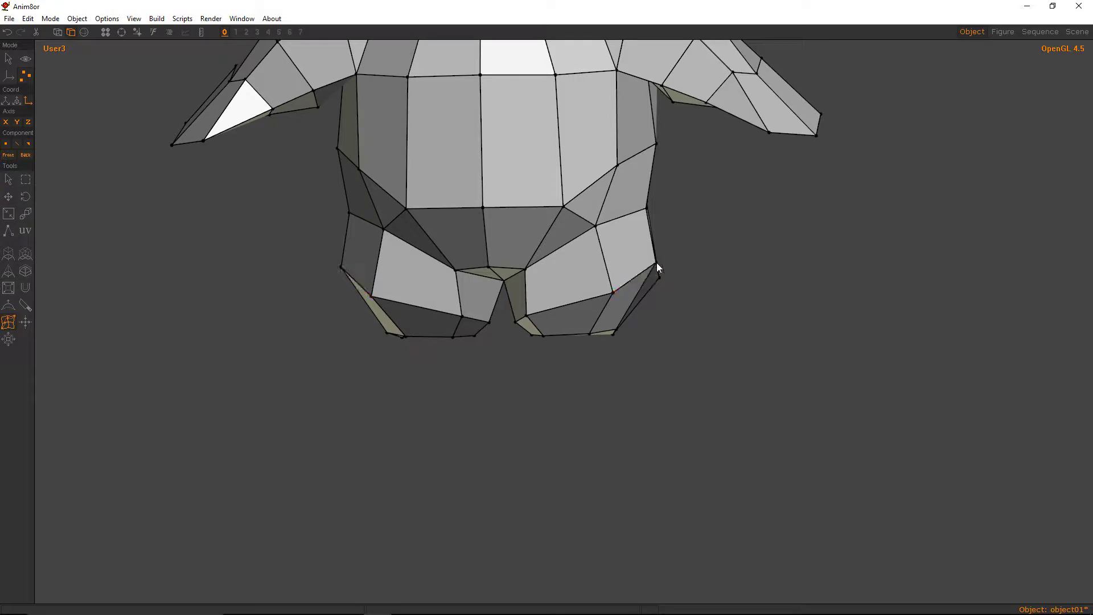
drag(654, 261, 481, 284)
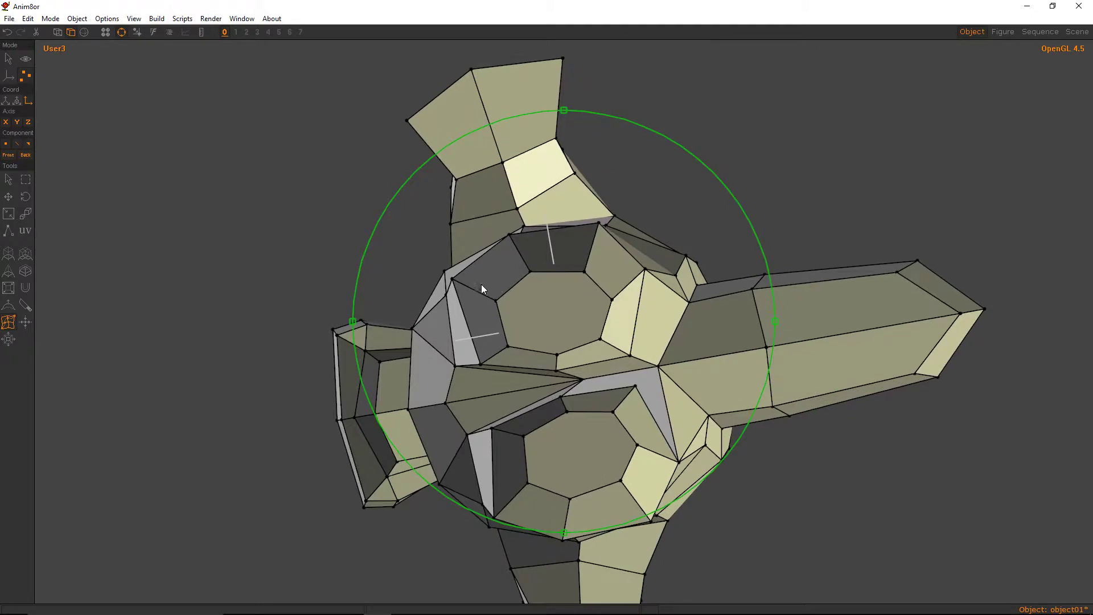
scroll(481, 285, up, 4)
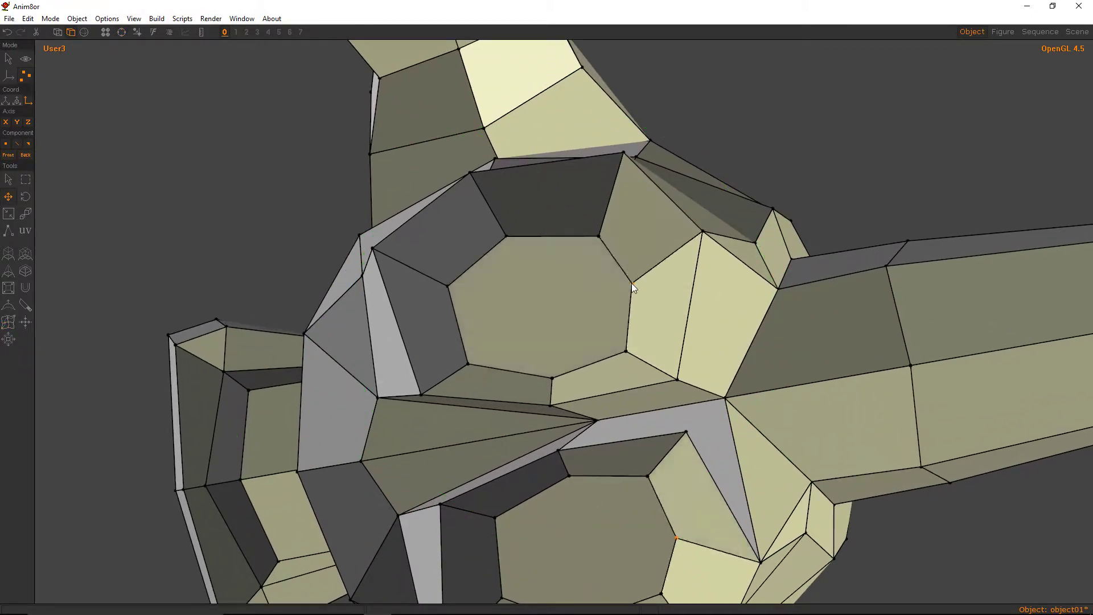
drag(631, 283, 634, 283)
Scale both leg-end faces by about 0.65 and 0.94 on the first two axes, then move them down and forward.
click(9, 182)
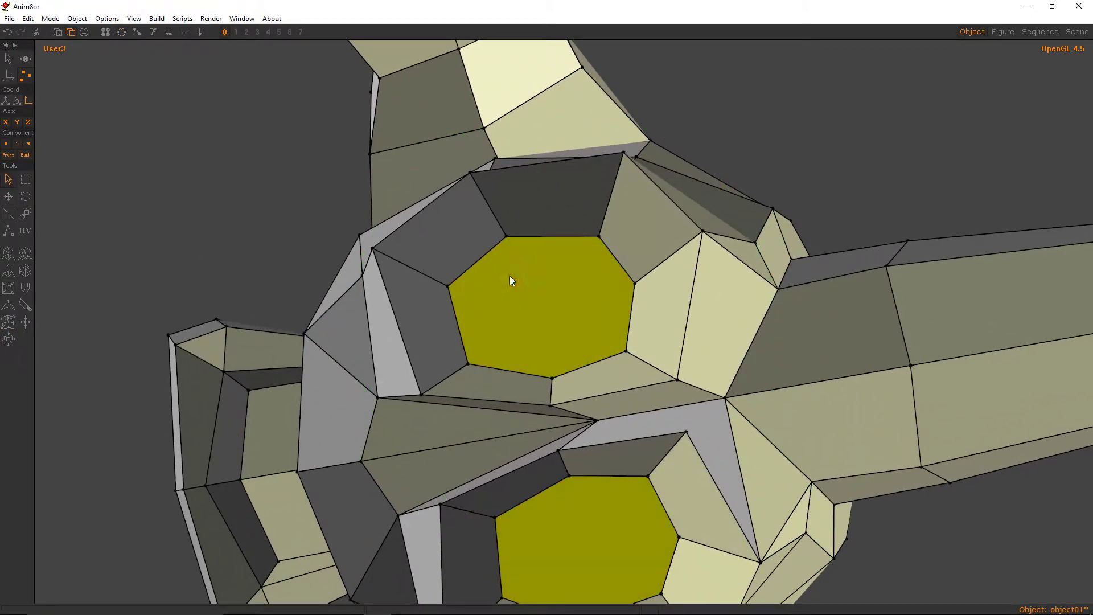
click(9, 213)
drag(203, 180, 90, 194)
key(ctrl+r)
drag(421, 256, 507, 381)
mouse_move(508, 386)
right_down()
mouse_move(498, 382)
mouse_move(501, 340)
mouse_move(500, 387)
right_up()
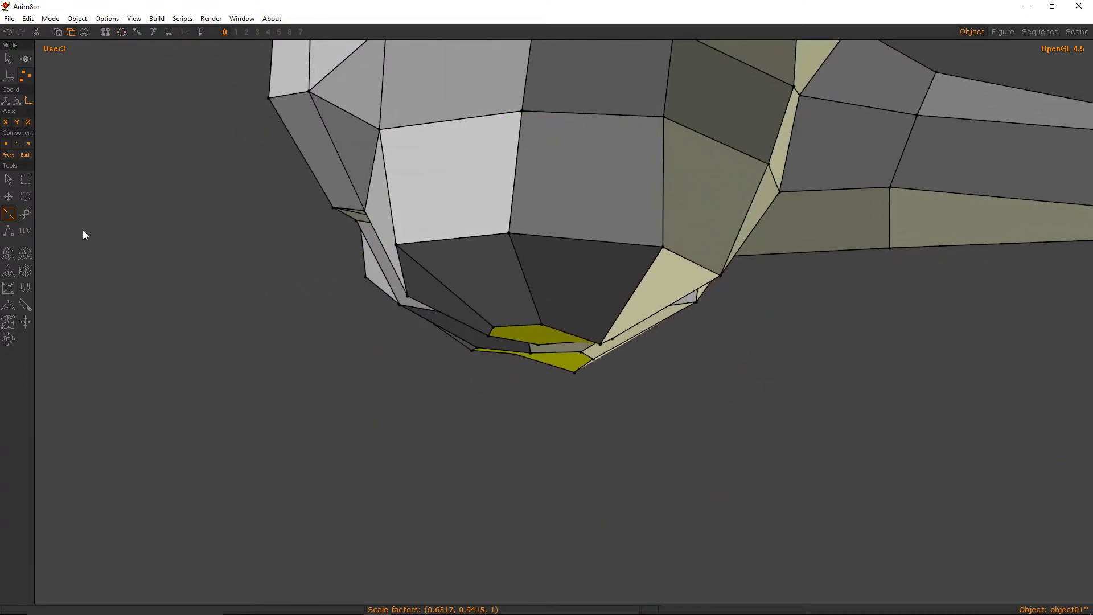
click(12, 198)
mouse_move(225, 308)
mouse_down()
mouse_move(238, 302)
mouse_move(210, 304)
mouse_move(216, 324)
mouse_up()
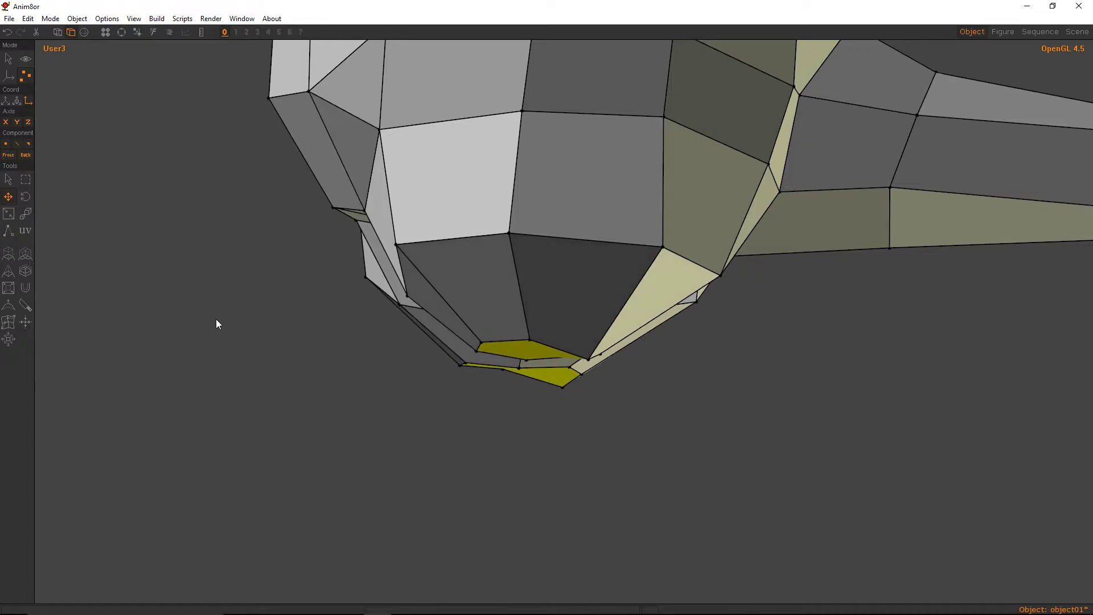
Shift the outermost point of each scaled leg-end outline slightly outward and towards the tail.
right_drag(217, 324, 446, 326)
right_drag(647, 310, 311, 261)
right_drag(678, 291, 557, 238)
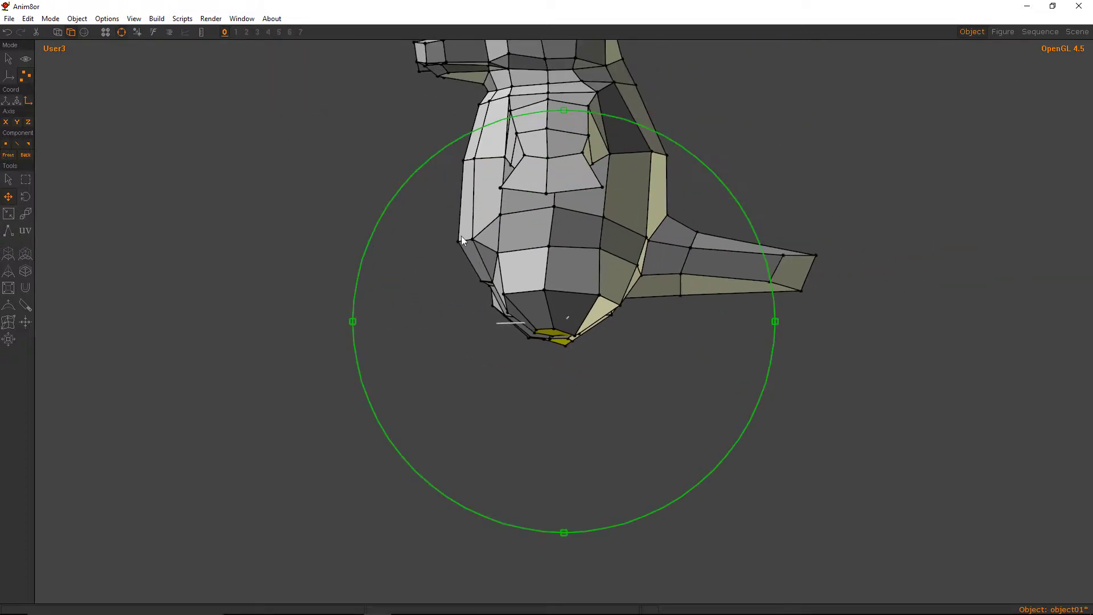
middle_drag(557, 238, 559, 334)
key(ctrl+r)
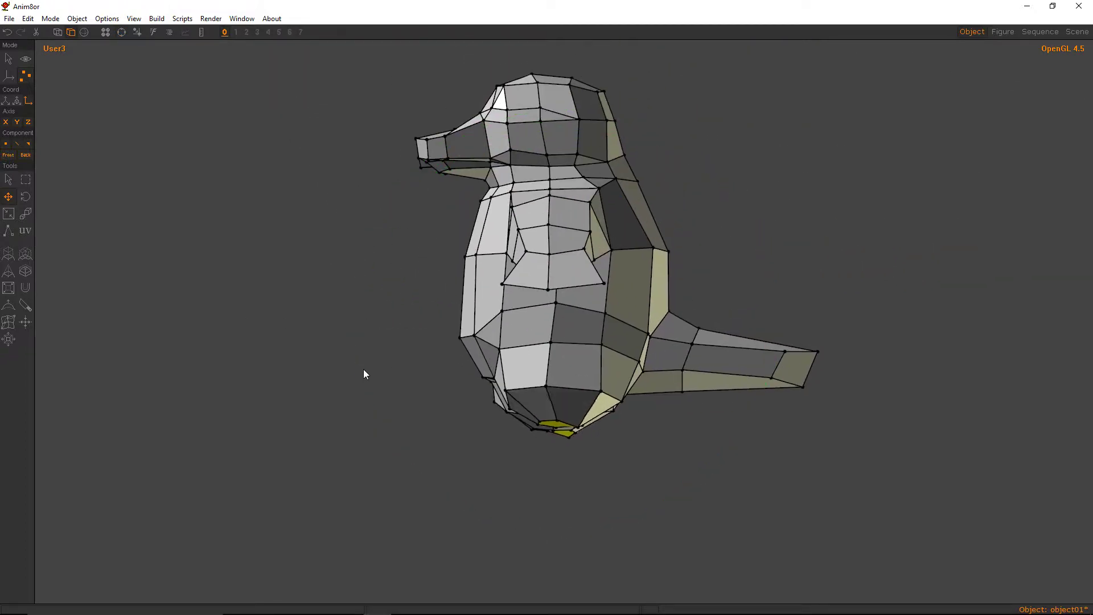
right_drag(364, 373, 433, 410)
click(8, 322)
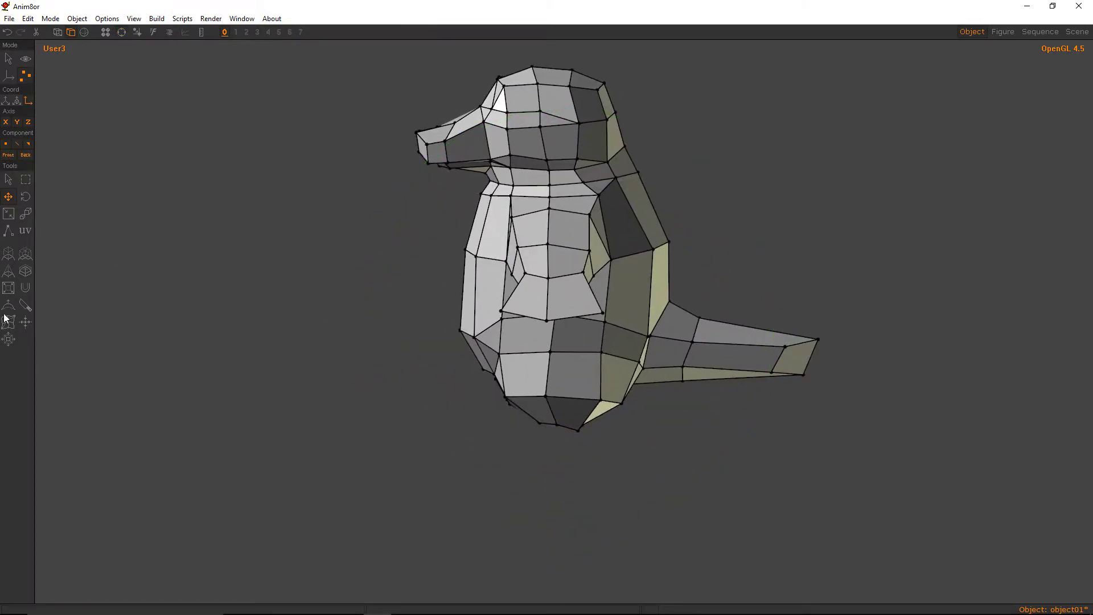
right_drag(560, 429, 523, 348)
scroll(523, 349, up, 3)
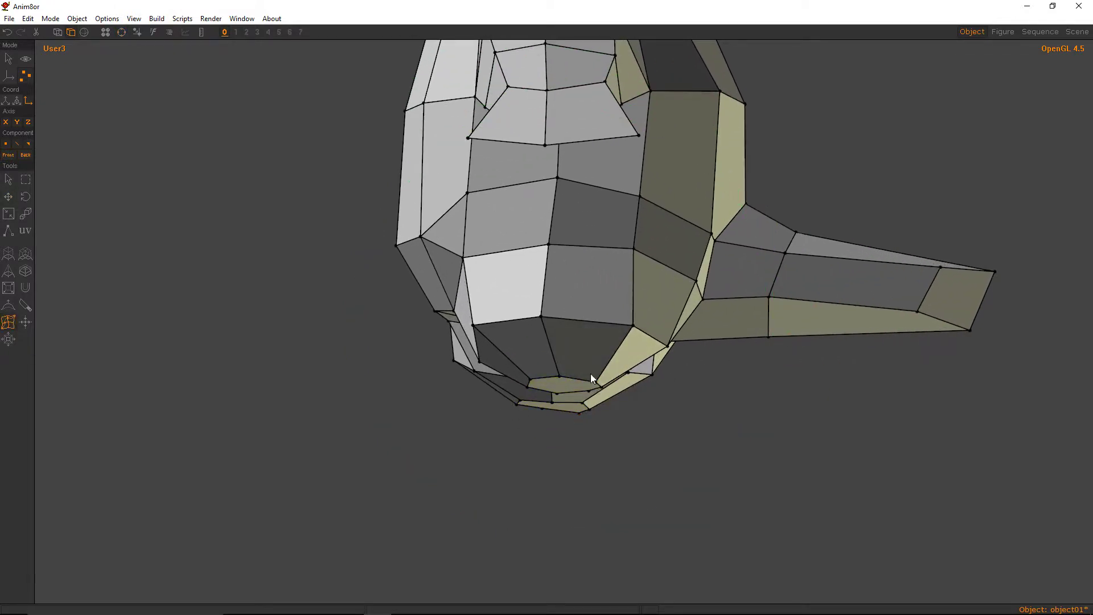
right_drag(569, 296, 620, 153)
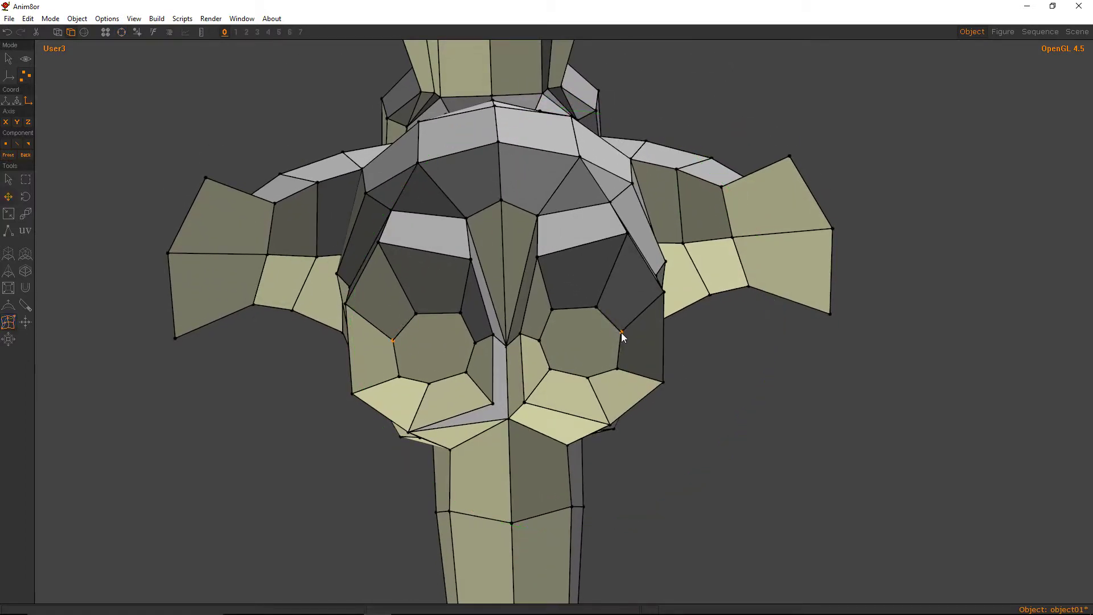
key(m)
drag(621, 332, 624, 336)
key(k)
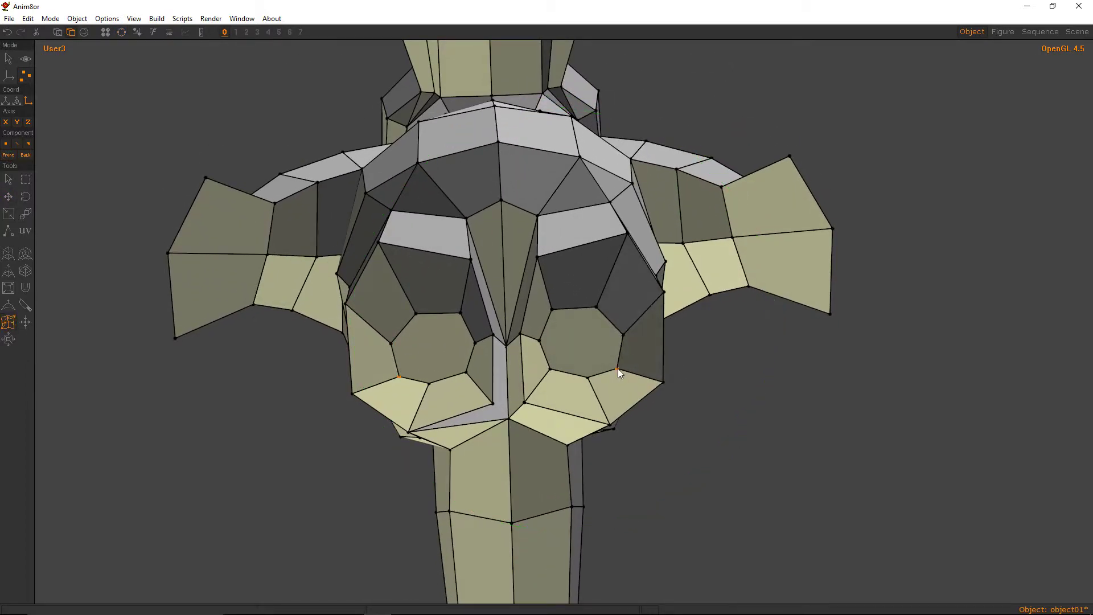
Refine the front points of the leg-end outlines and move the leg bases' inner front points back and outer front points outward.
right_drag(619, 364, 444, 249)
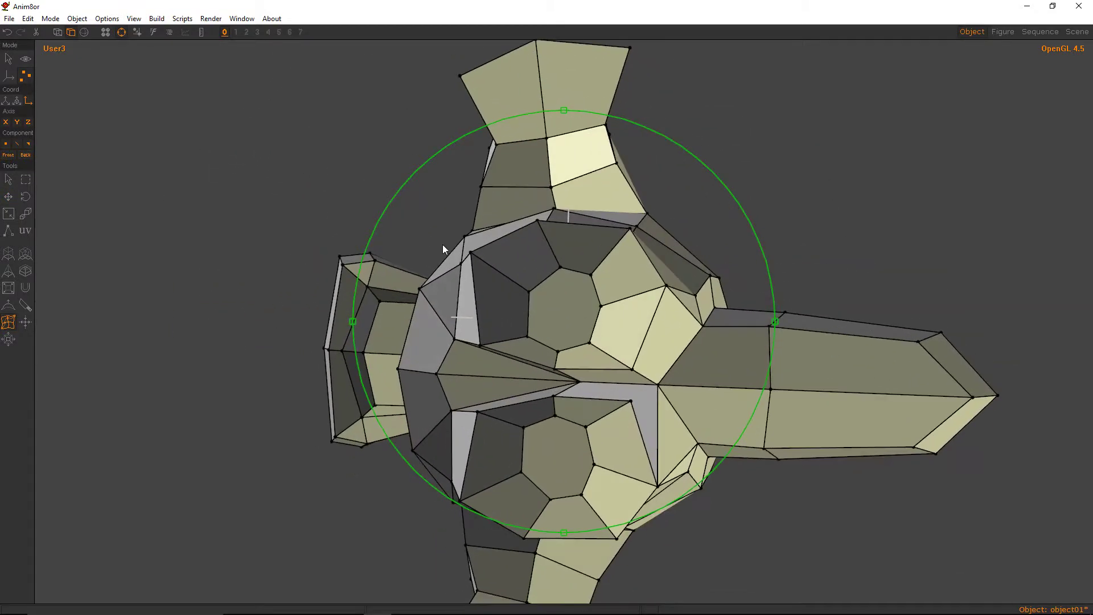
key(ctrl+r)
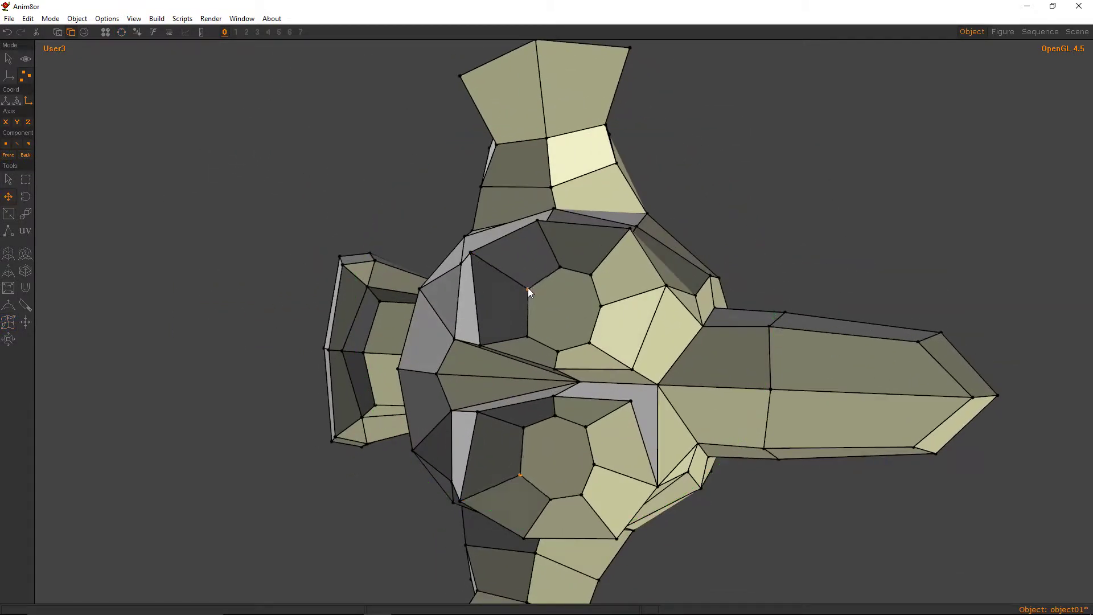
click(527, 335)
right_drag(527, 331, 742, 246)
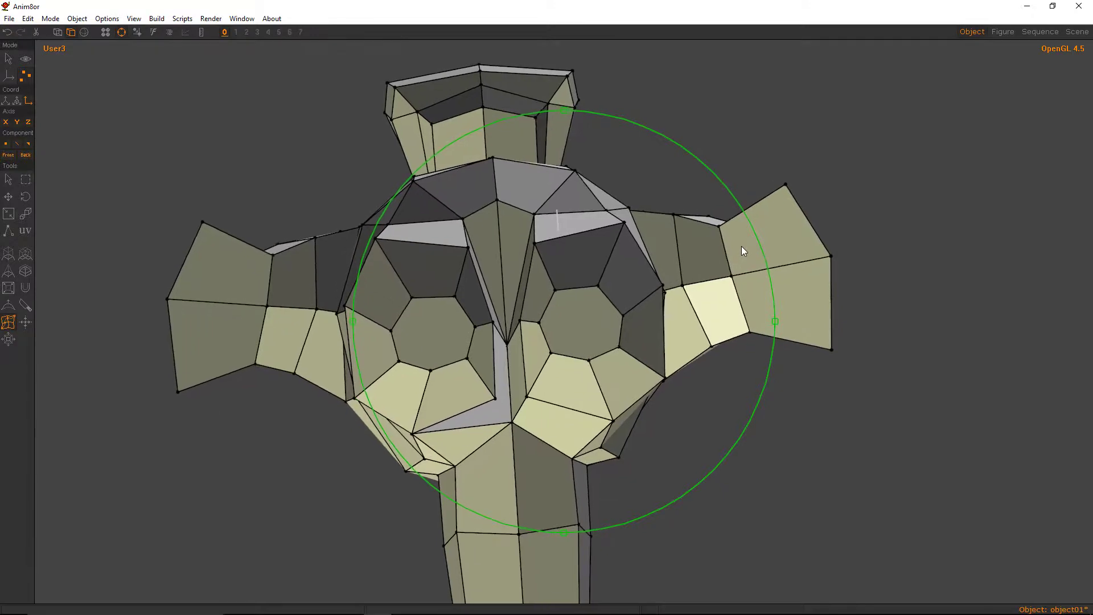
right_drag(586, 262, 568, 246)
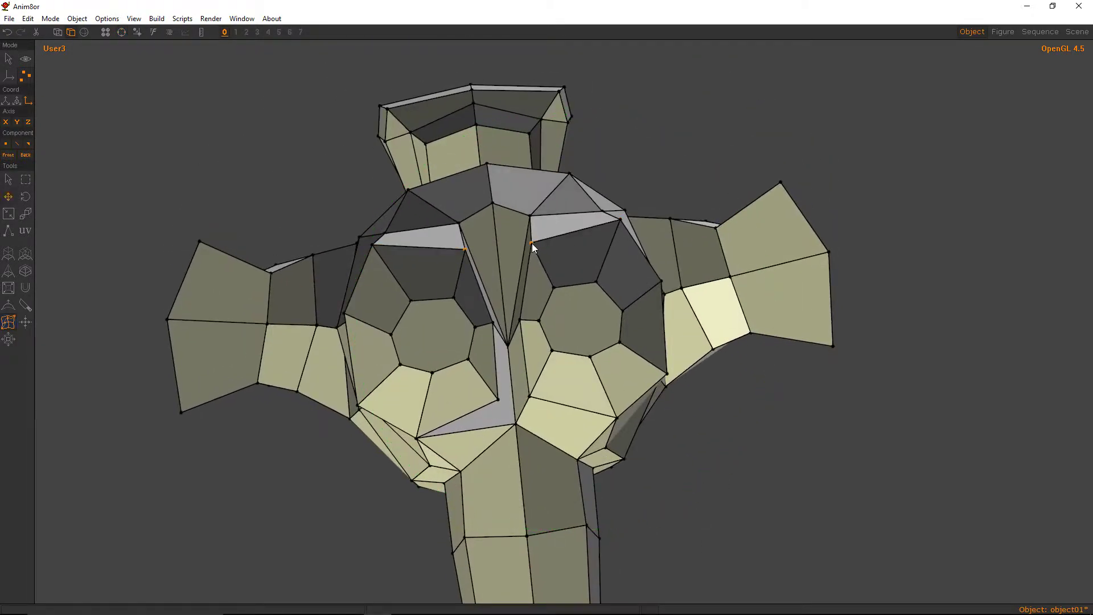
drag(531, 244, 528, 252)
drag(620, 218, 628, 230)
Cut a new edge up the front of each leg, from the leg end to the lower belly.
drag(575, 285, 576, 208)
key(ctrl+r)
right_drag(586, 211, 560, 375)
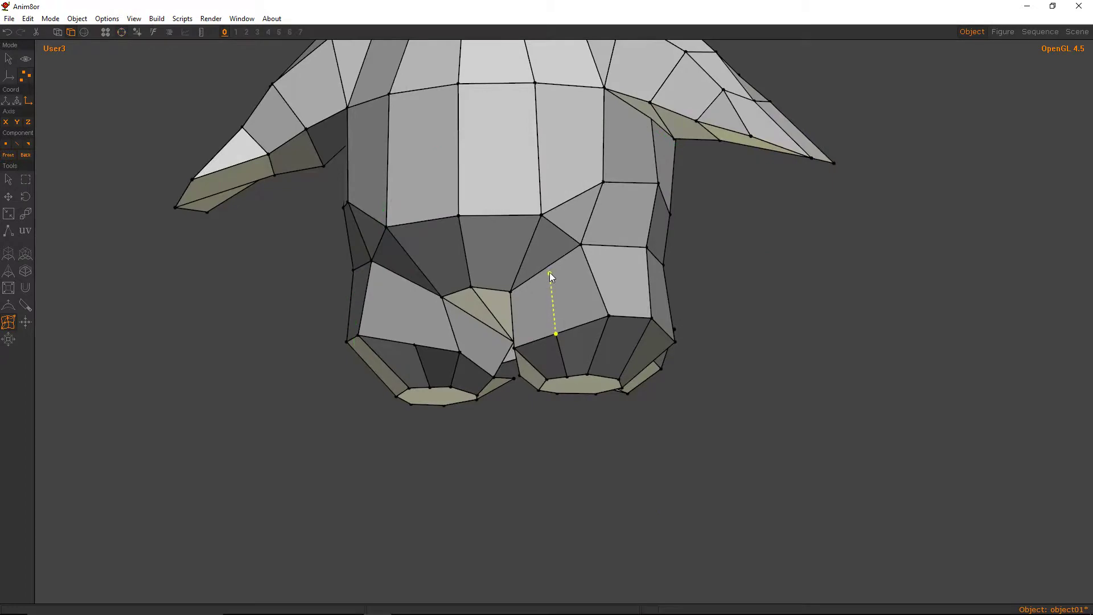
click(548, 223)
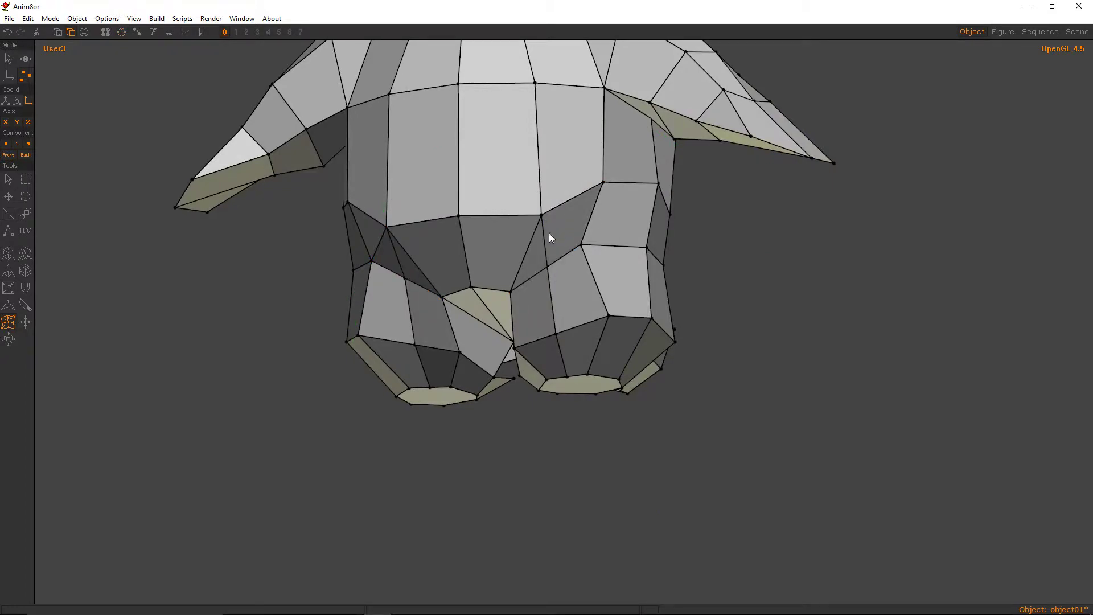
Dissolve the slanted belly edge above one leg and reconnect the centre-line edge between the belly and crotch.
right_drag(532, 244, 449, 273)
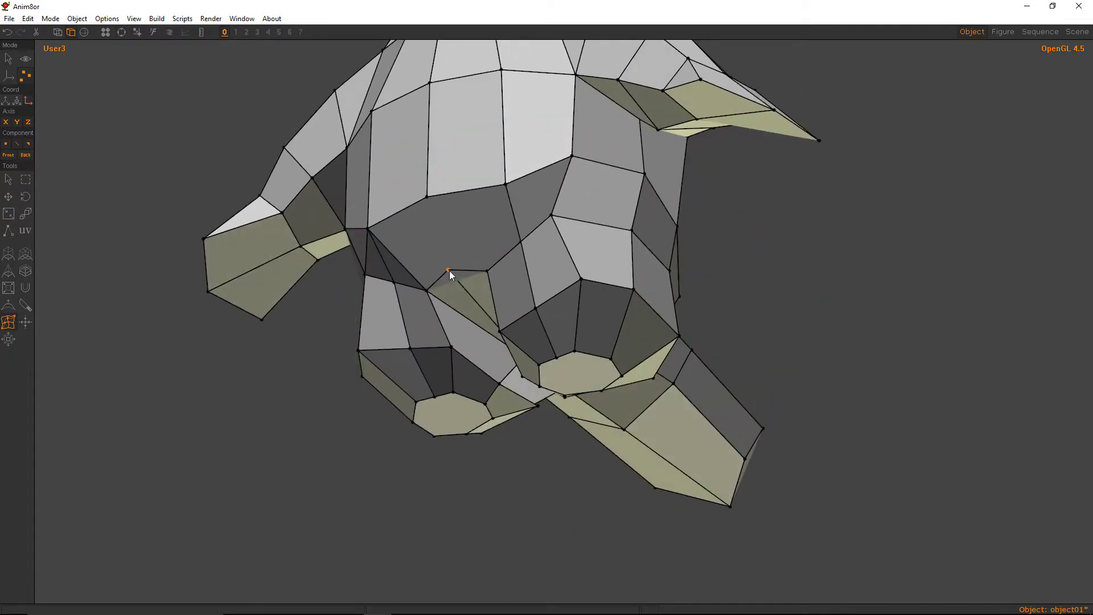
click(426, 196)
right_drag(463, 174, 555, 160)
drag(555, 158, 551, 136)
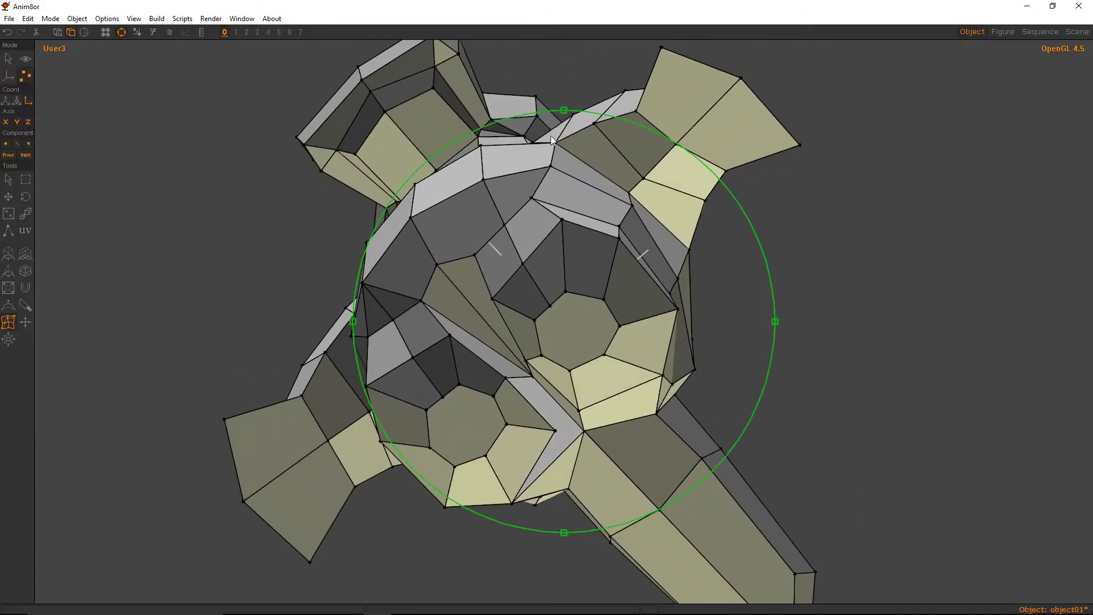
key(ctrl+r)
Move the new hip-front point outward and pull the inner front point of each leg back towards the centre line.
key(m)
drag(530, 198, 556, 202)
right_drag(556, 203, 446, 354)
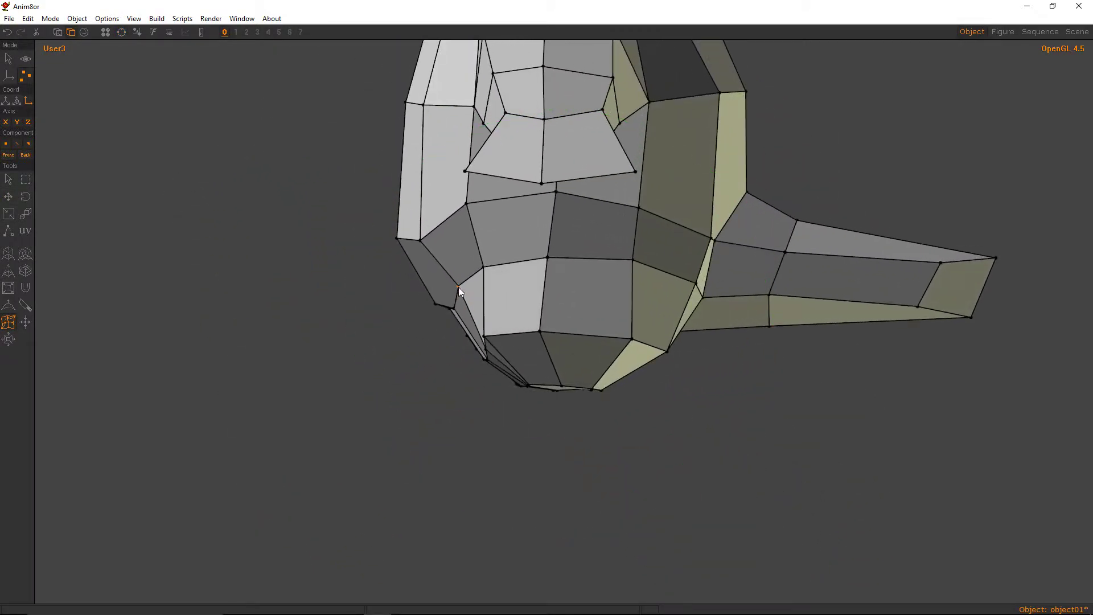
right_drag(460, 287, 532, 216)
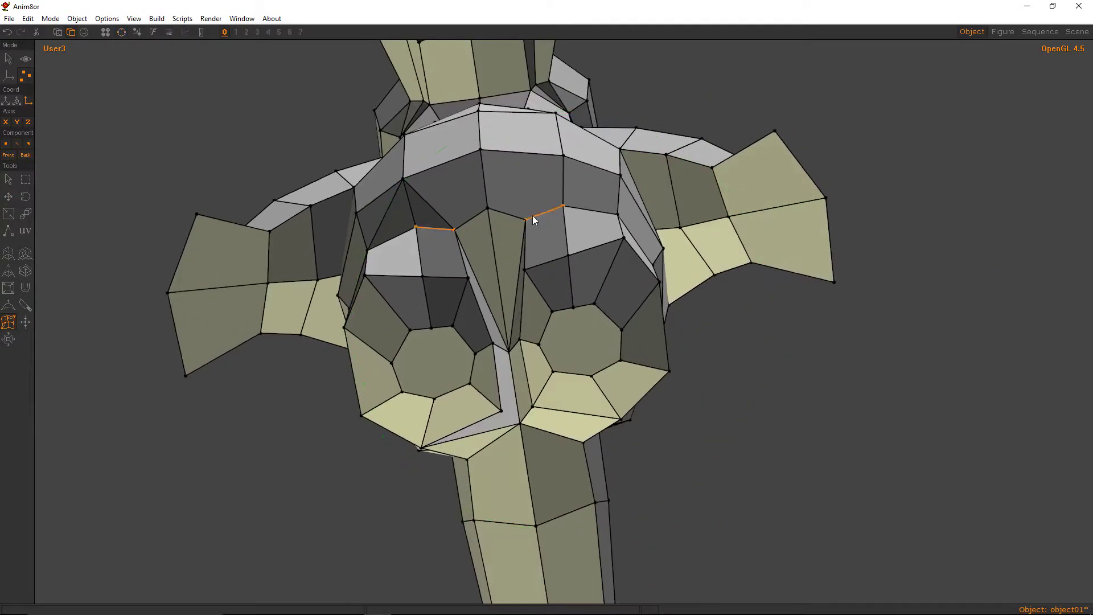
drag(524, 218, 511, 247)
Move the crotch's centre point to about (0, -112.6, 27.27) and connect it to the hip-front point with a new edge.
right_drag(511, 247, 423, 316)
key(m)
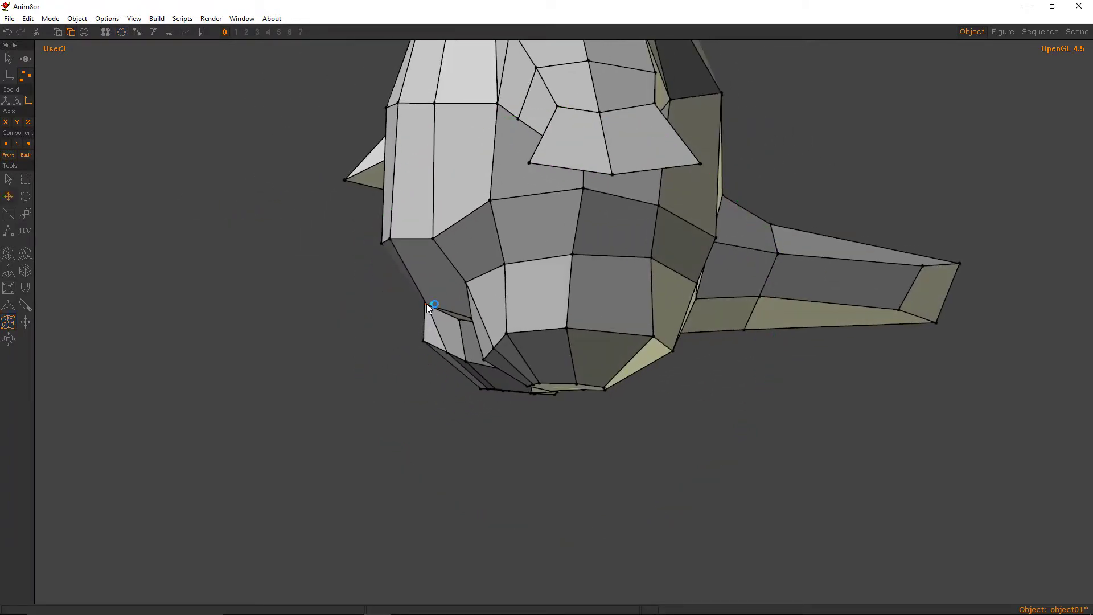
drag(428, 308, 439, 310)
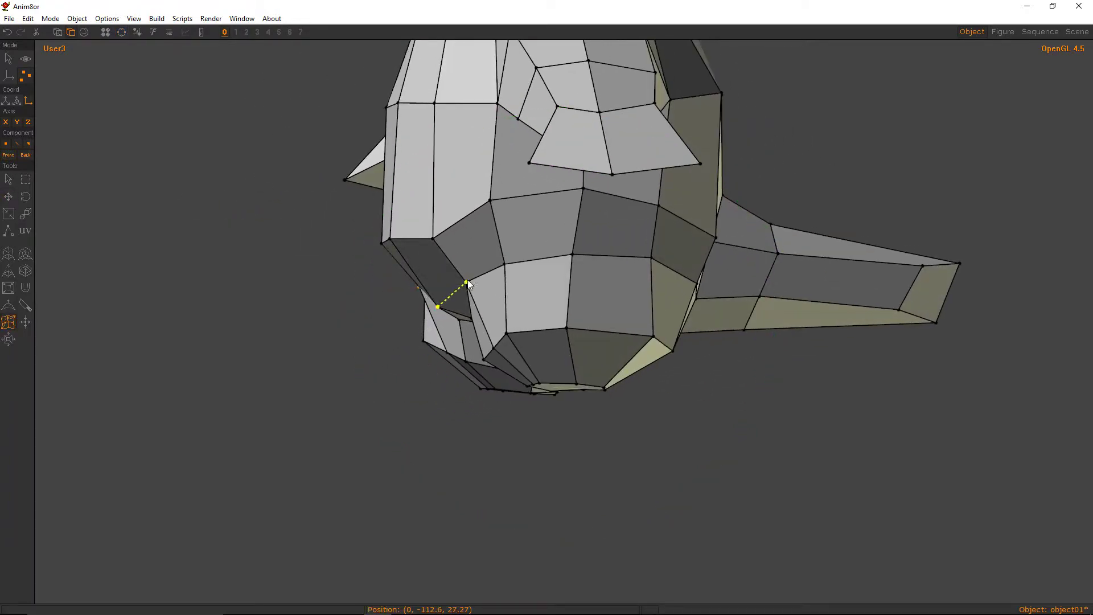
right_drag(467, 279, 601, 303)
Space out the front points of each leg-end outline to make its front edge rounder.
click(601, 303)
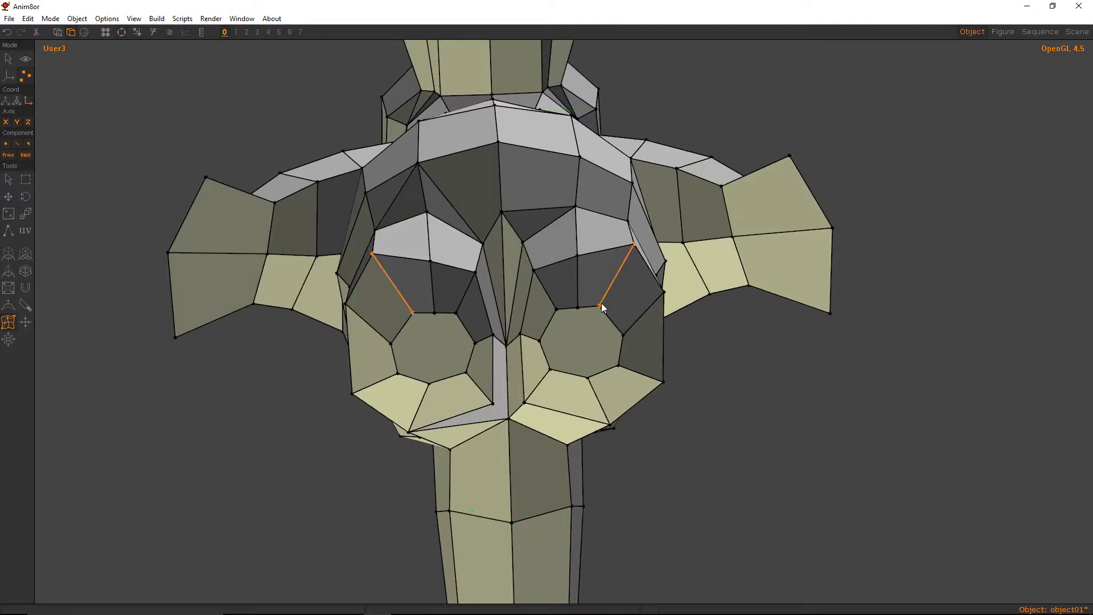
click(586, 307)
drag(577, 306, 609, 309)
click(606, 308)
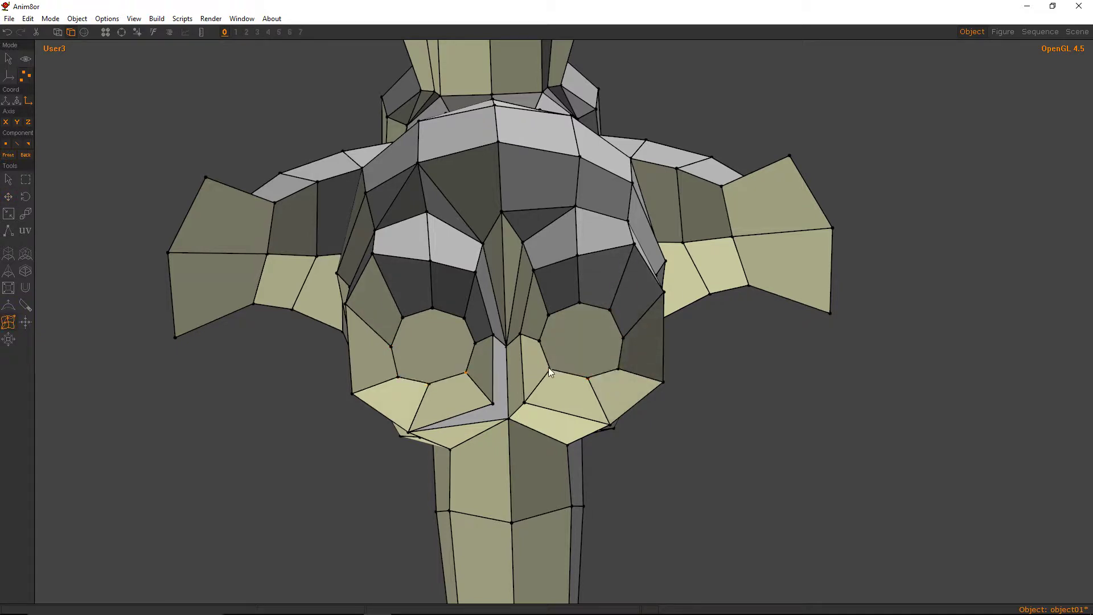
Even out the rear, inner and outer points of each leg-end outline into a regular octagon.
drag(588, 378, 539, 346)
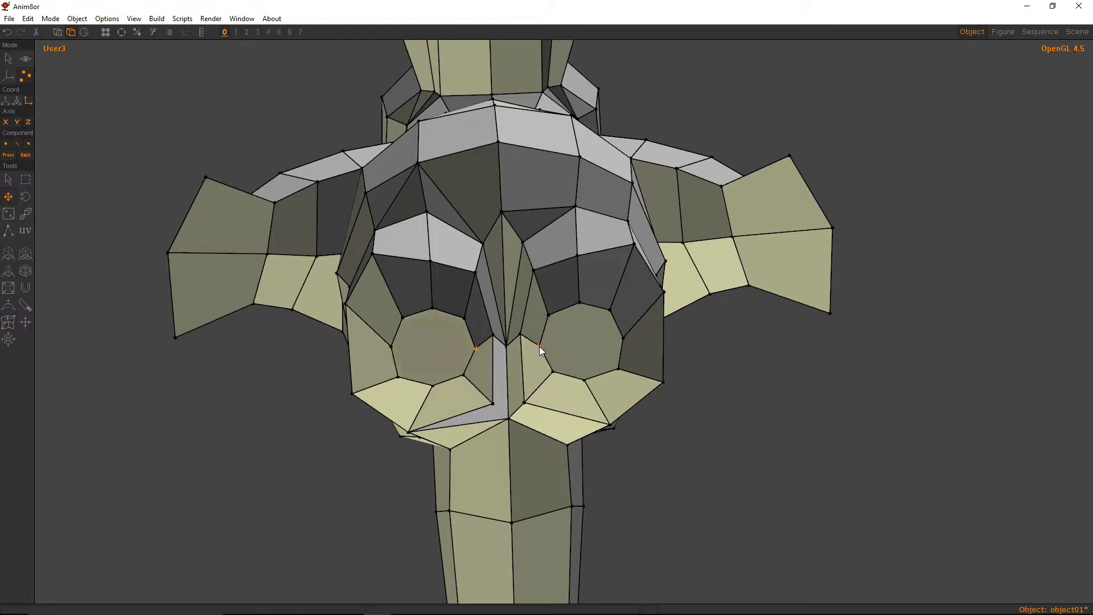
key(ctrl+r)
drag(633, 320, 621, 377)
right_drag(621, 377, 489, 216)
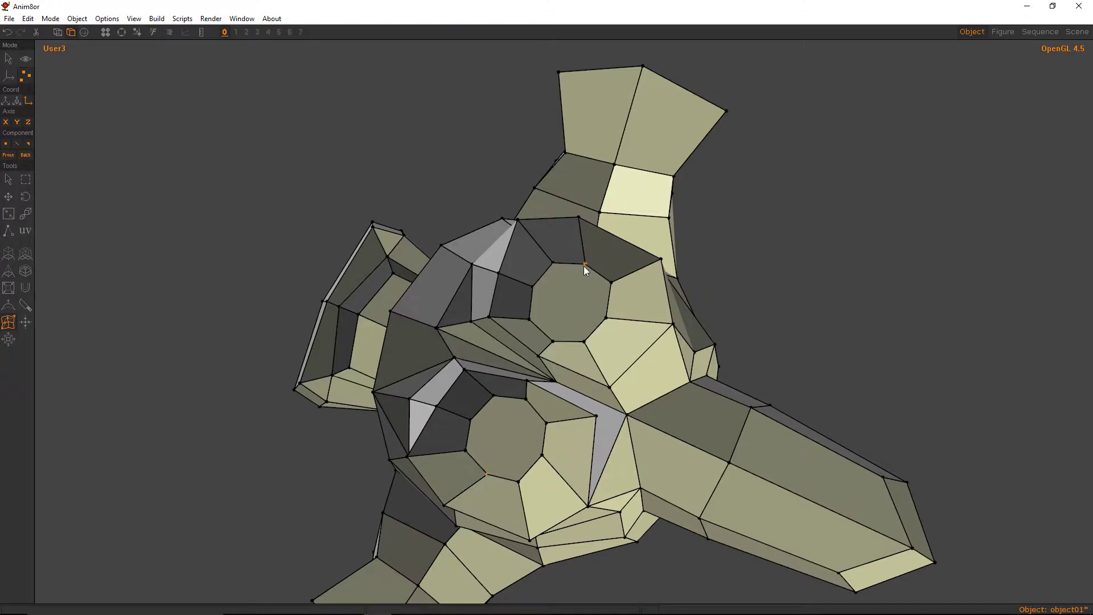
right_drag(584, 266, 335, 197)
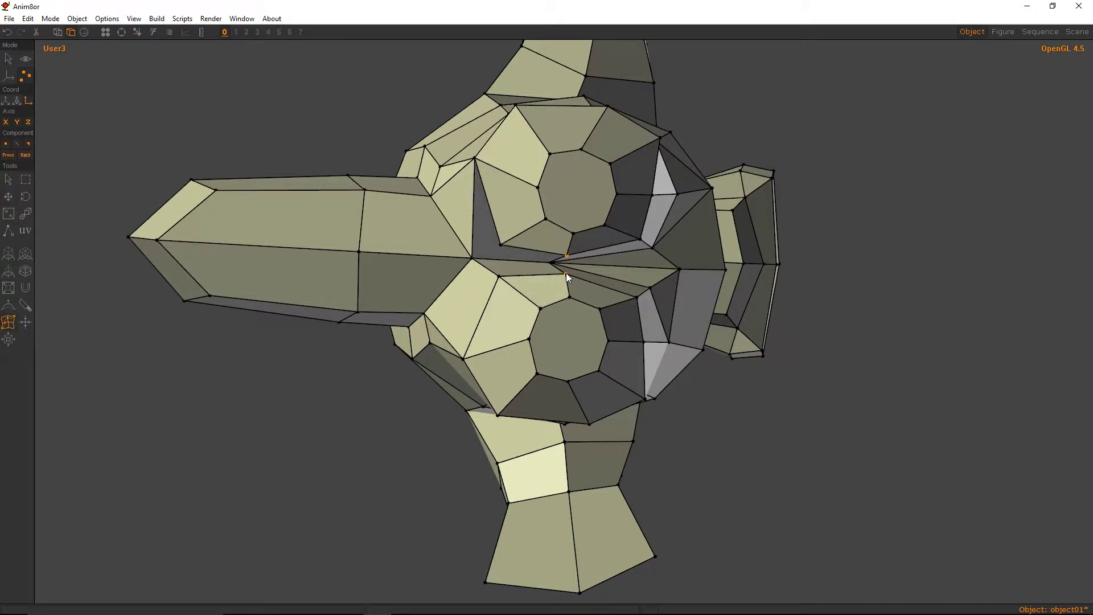
Save the project.
right_drag(565, 272, 534, 309)
click(8, 197)
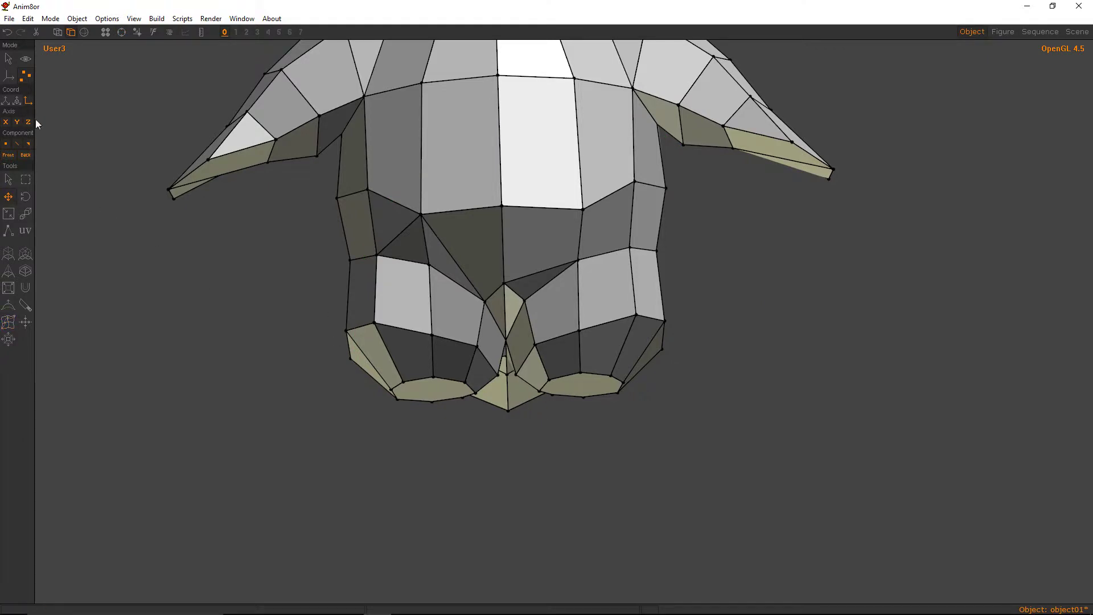
click(9, 18)
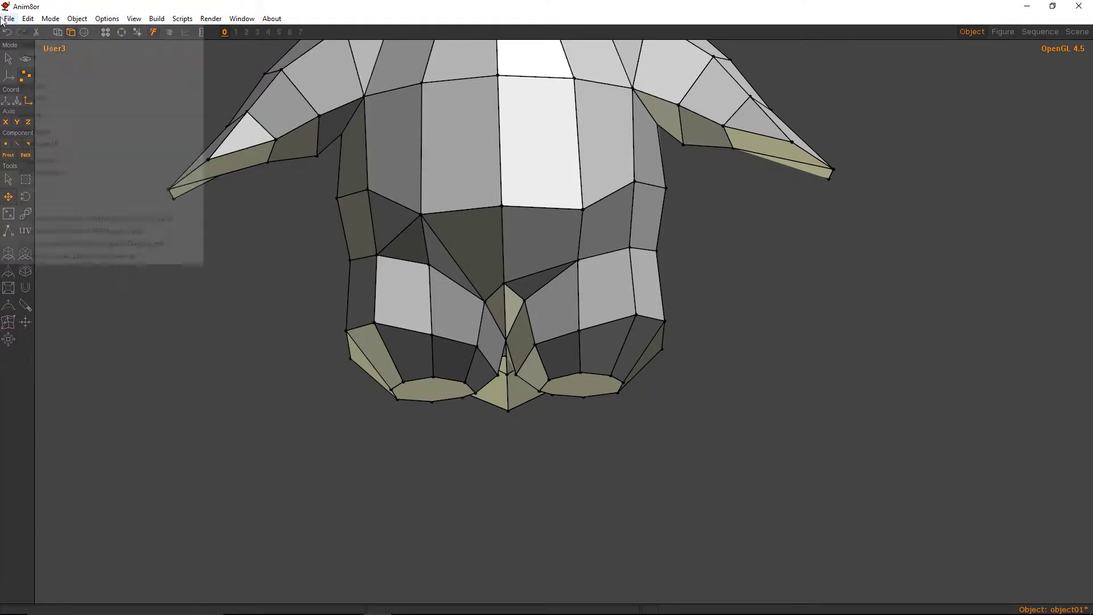
click(46, 73)
Move the outer side point of each leg base slightly inward and down.
click(541, 375)
drag(582, 383, 548, 344)
key(ctrl+r)
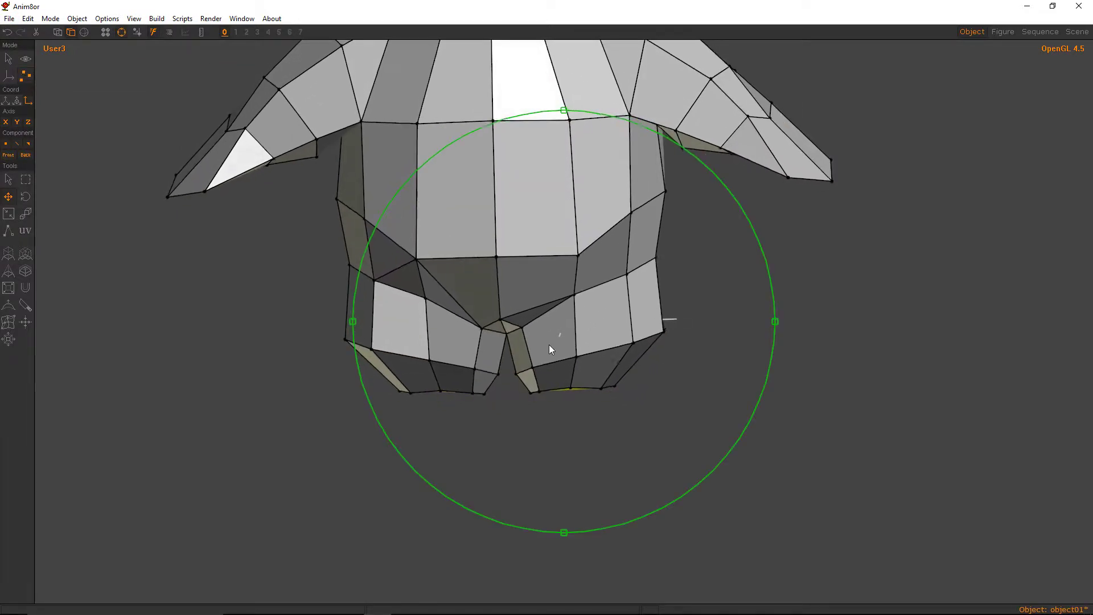
key(ctrl+r)
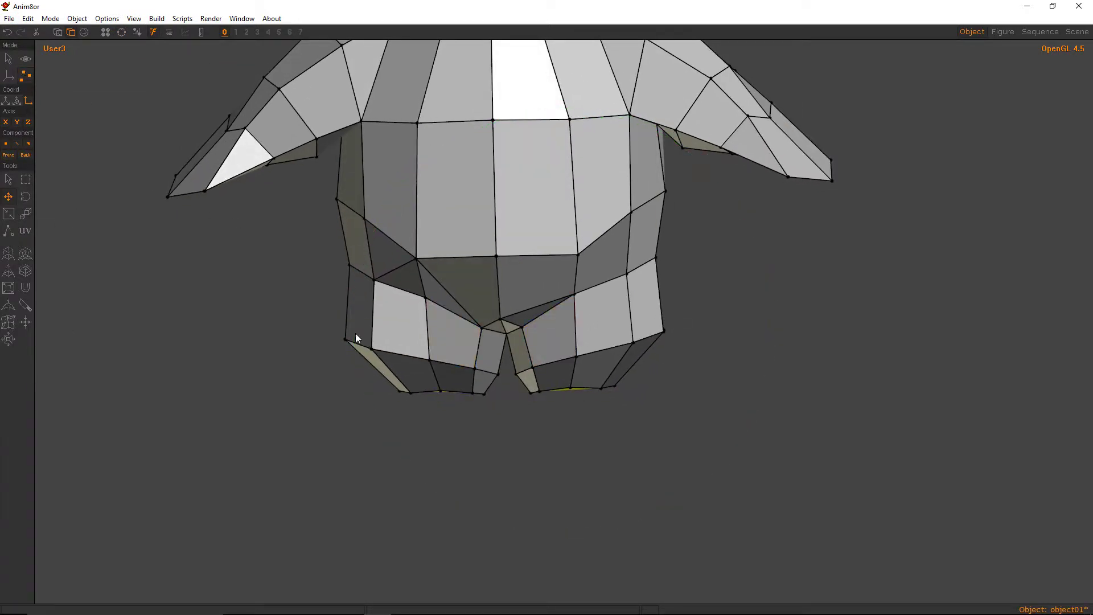
drag(664, 331, 665, 338)
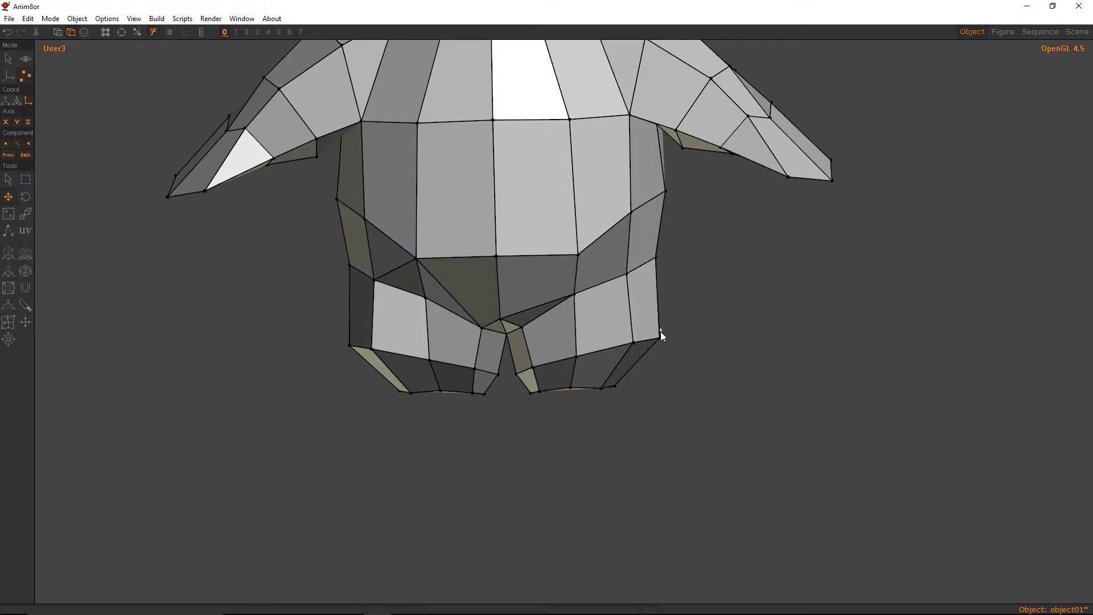
drag(661, 337, 630, 260)
key(ctrl+r)
key(ctrl+r)
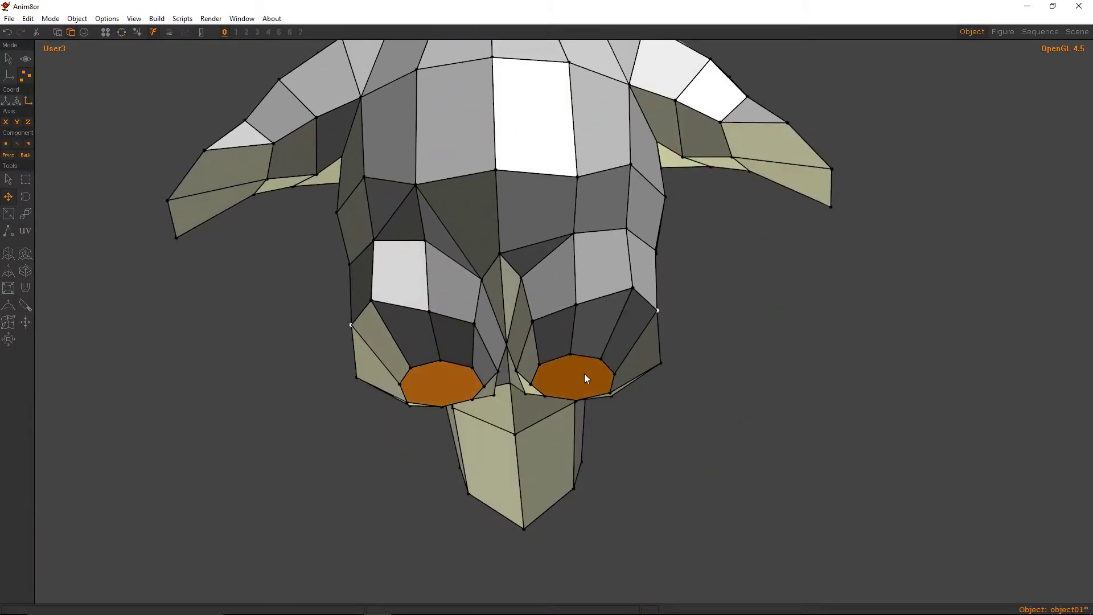
Select the octagonal end faces of both legs and slightly adjust their size and position.
drag(584, 374, 619, 162)
key(r)
key(ctrl+r)
click(8, 213)
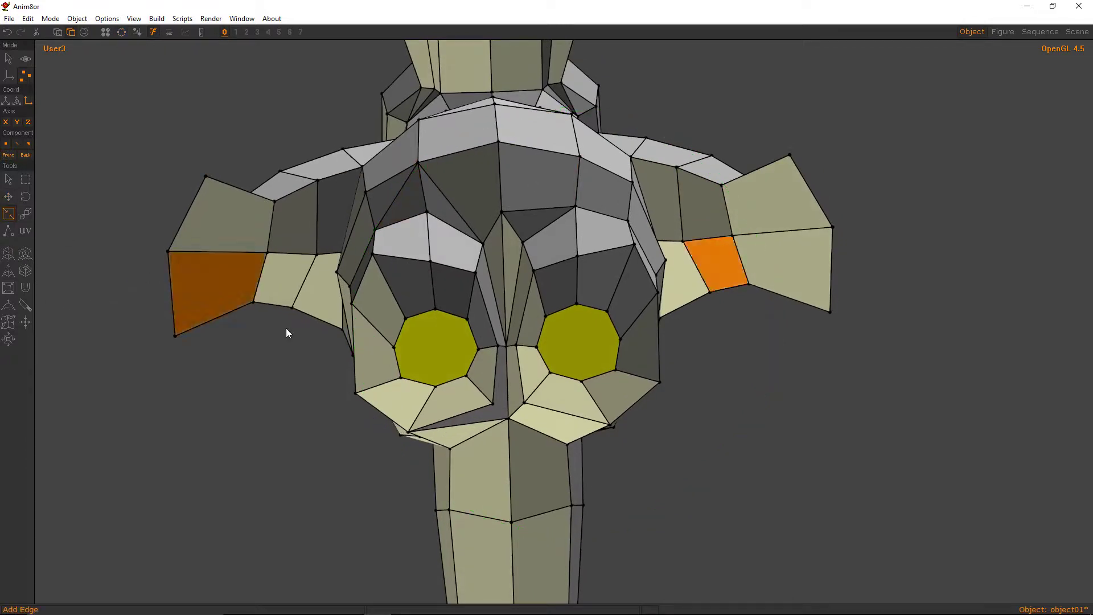
drag(576, 350, 369, 442)
click(9, 197)
key(r)
key(ctrl+r)
Extrude both leg-end faces downward about 6.2 units to form short legs.
click(11, 253)
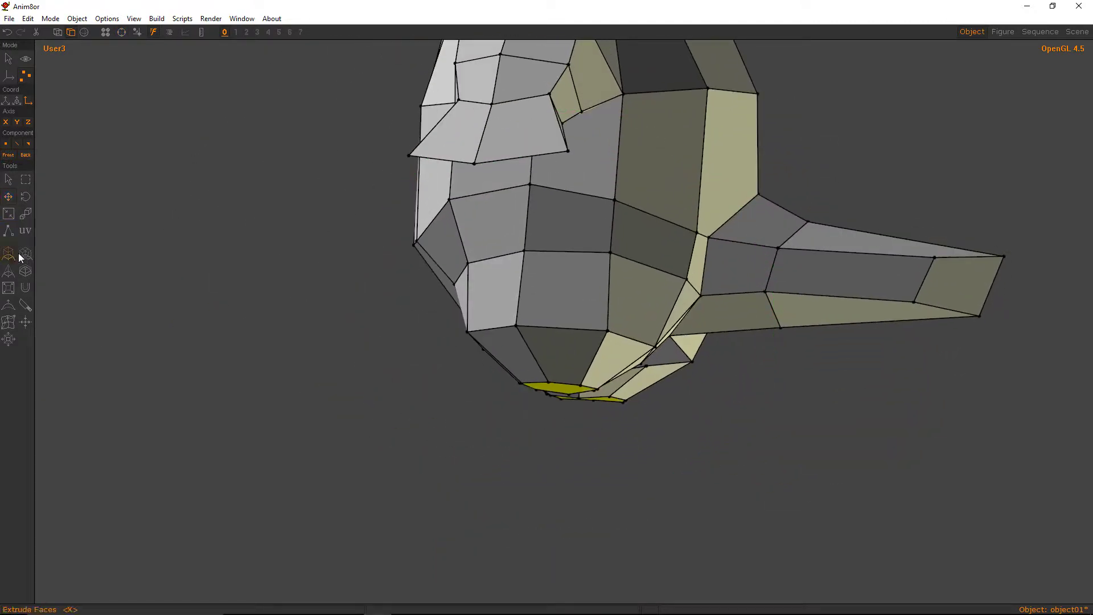
drag(213, 298, 229, 296)
key(r)
drag(410, 281, 683, 300)
key(r)
Pull the front bottom points of each leg forward and outward to shape wide, flared webbed feet.
click(9, 322)
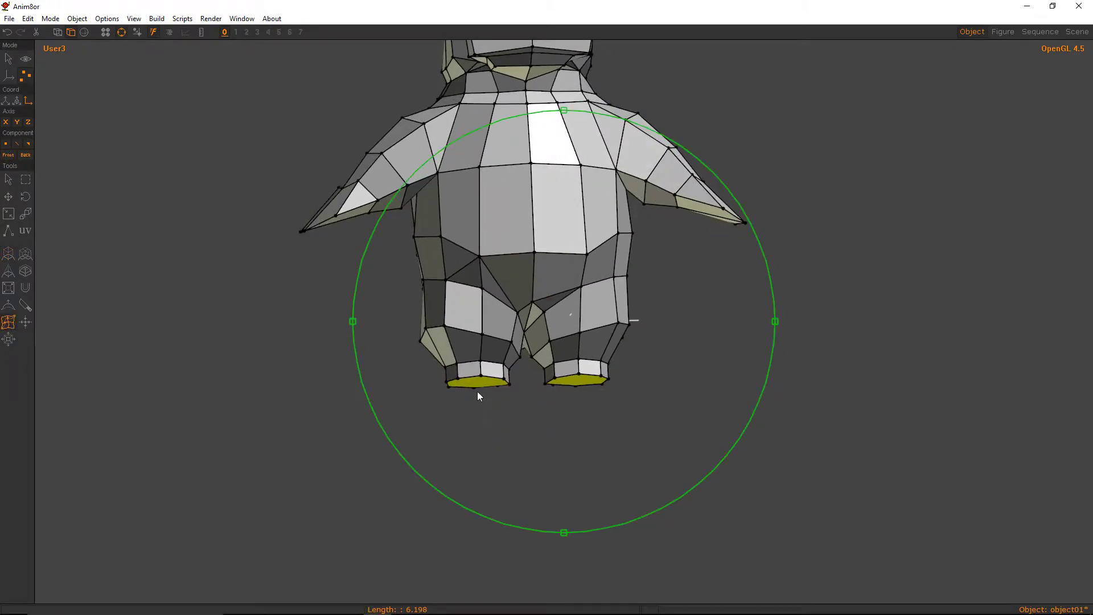
drag(477, 391, 555, 249)
key(m)
key(c)
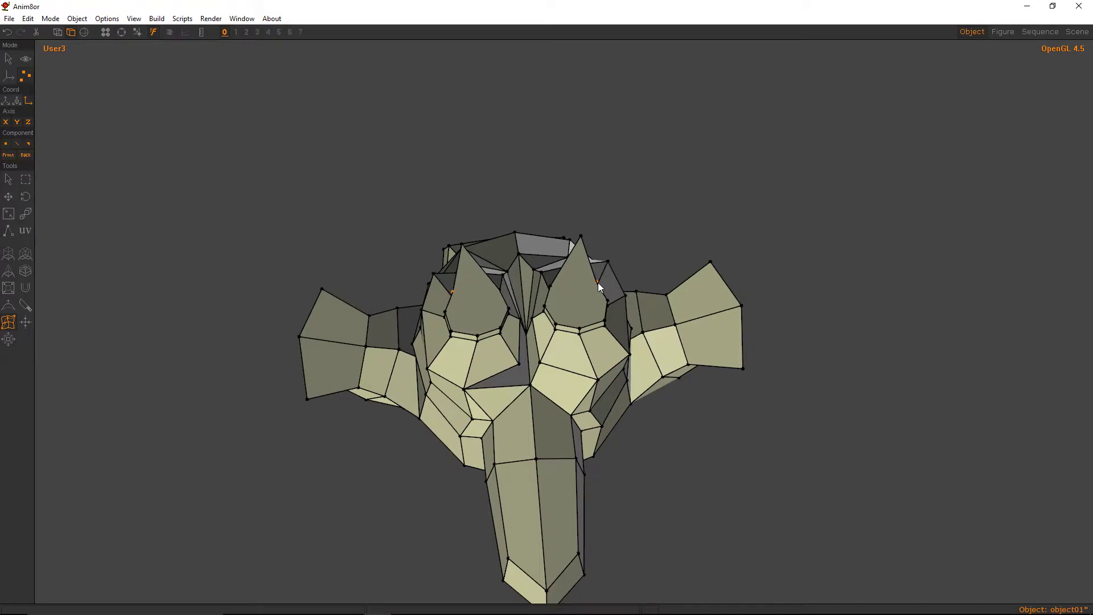
key(m)
drag(598, 282, 633, 249)
mouse_move(549, 285)
mouse_down()
mouse_move(531, 238)
mouse_move(590, 464)
mouse_move(488, 302)
mouse_move(566, 288)
mouse_move(550, 297)
mouse_up()
key(a)
middle_drag(476, 308, 803, 320)
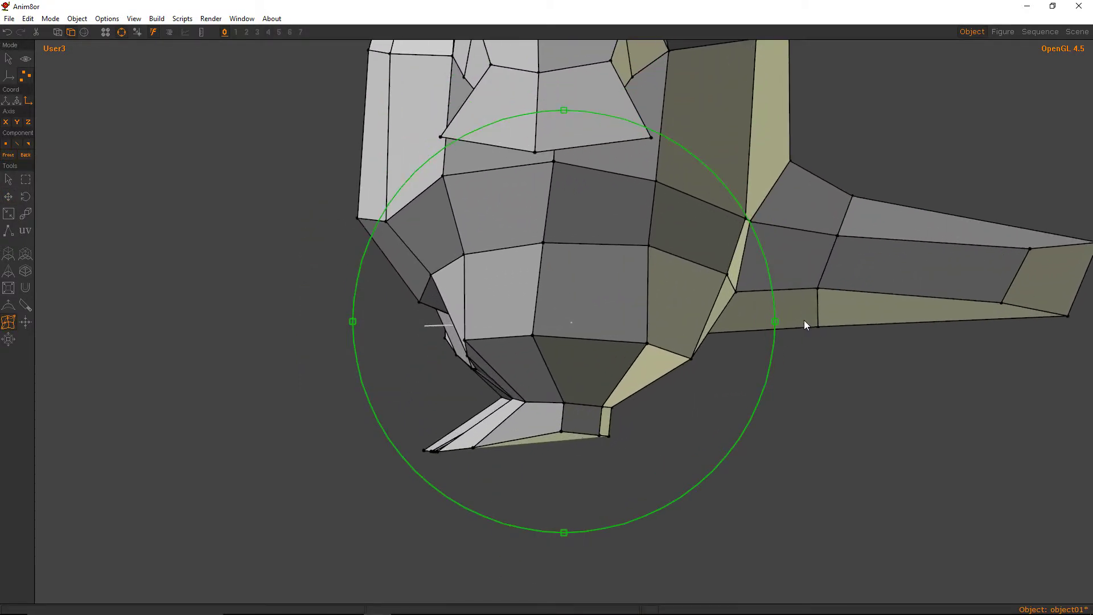
Adjust the rear bottom points of each foot to level the heel.
right_drag(633, 381, 621, 293)
key(ctrl+r)
key(m)
drag(548, 342, 590, 342)
key(a)
key(a)
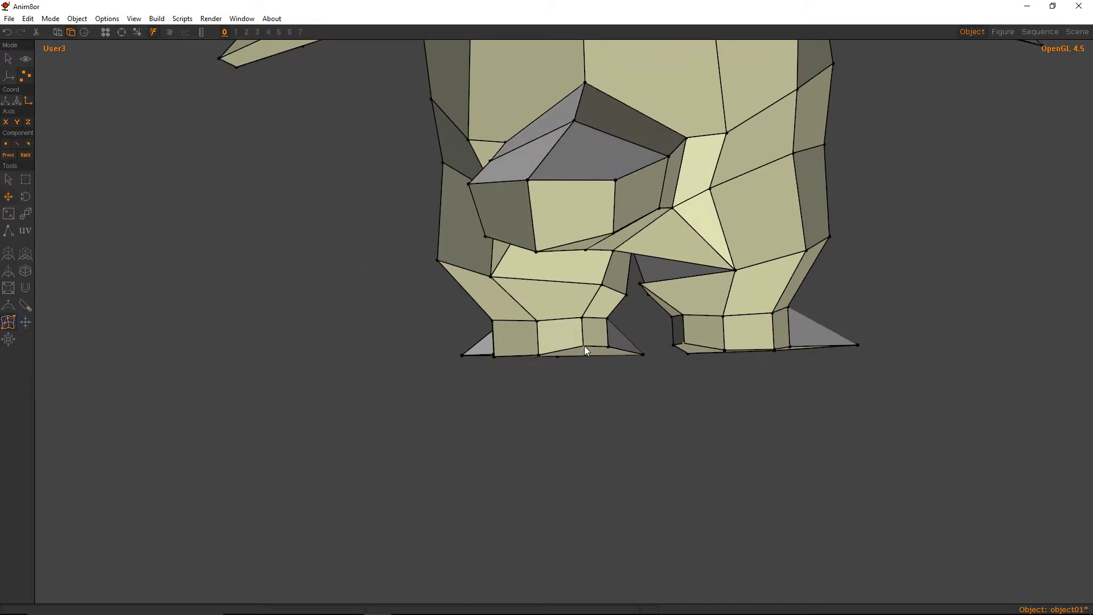
key(a)
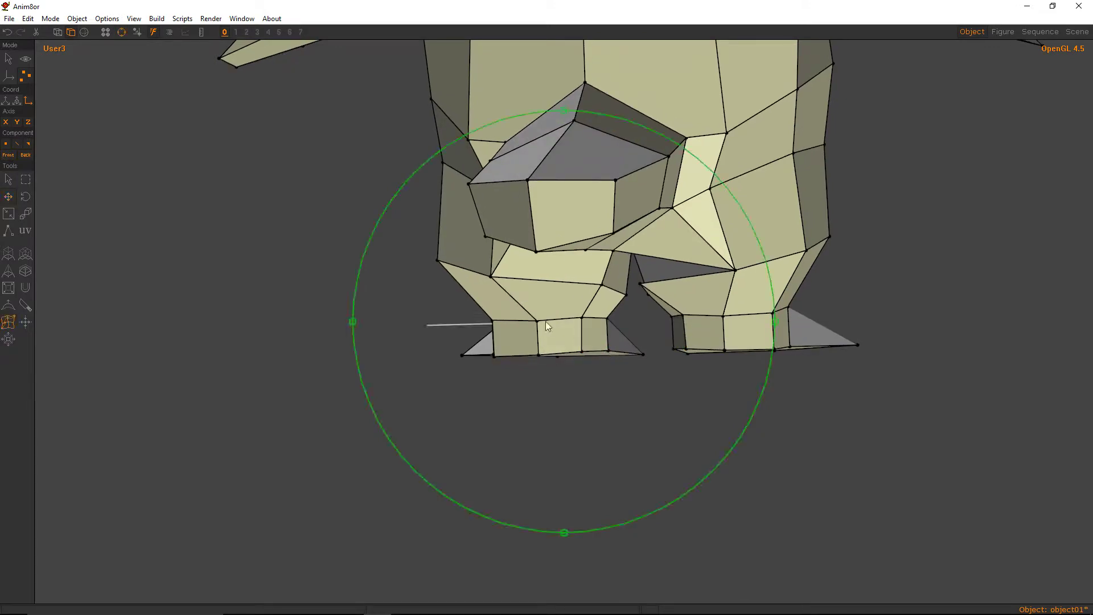
drag(546, 323, 737, 305)
key(a)
Divide each sole with an edge between its side points and edges from both side points to the middle toe.
scroll(596, 237, up, 3)
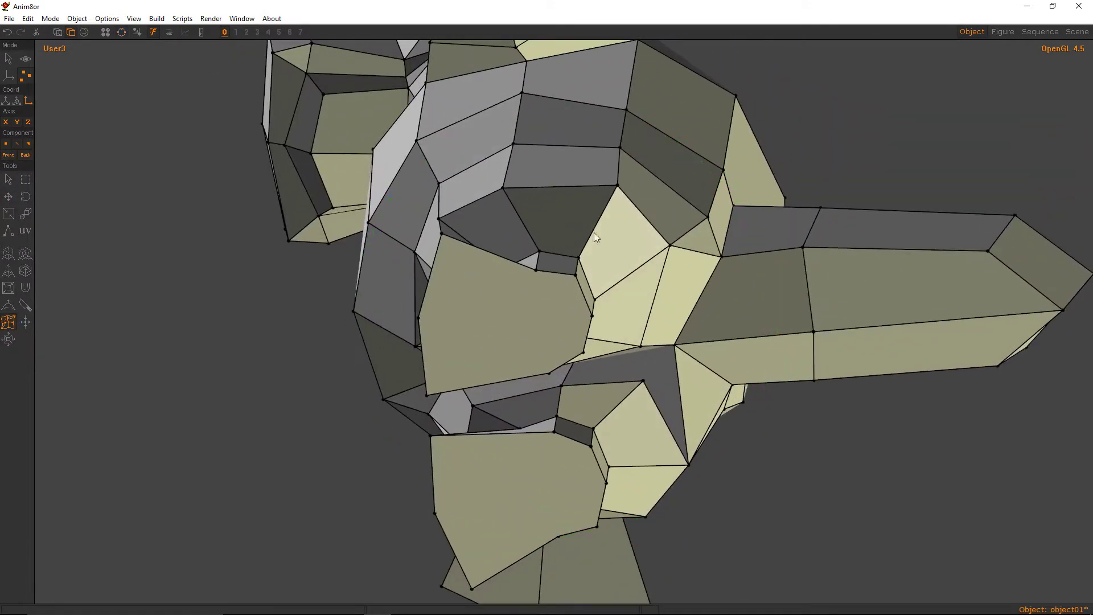
click(536, 270)
key(a)
mouse_move(535, 271)
mouse_down()
mouse_move(552, 303)
mouse_move(551, 373)
mouse_move(419, 318)
mouse_move(530, 272)
mouse_up()
key(a)
middle_drag(536, 270, 558, 233)
drag(538, 243, 538, 243)
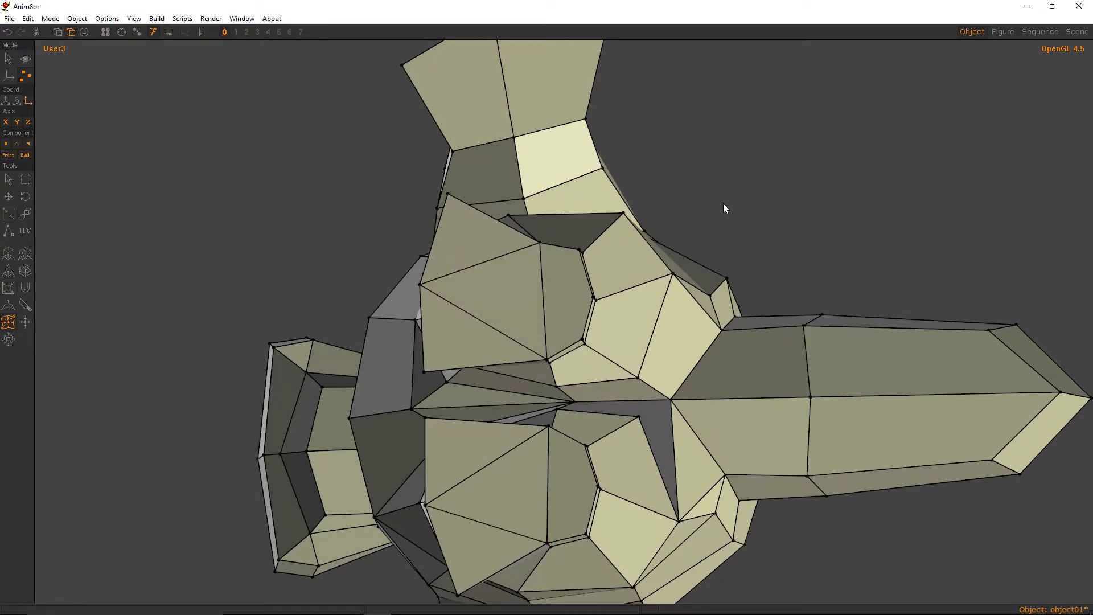
Fine-tune the ankle points of each foot, nudging the outer one slightly inward.
middle_drag(723, 203, 599, 277)
right_drag(598, 278, 728, 328)
mouse_move(677, 296)
right_down()
mouse_move(664, 278)
mouse_move(666, 290)
right_up()
right_drag(561, 306, 567, 306)
drag(642, 313, 632, 313)
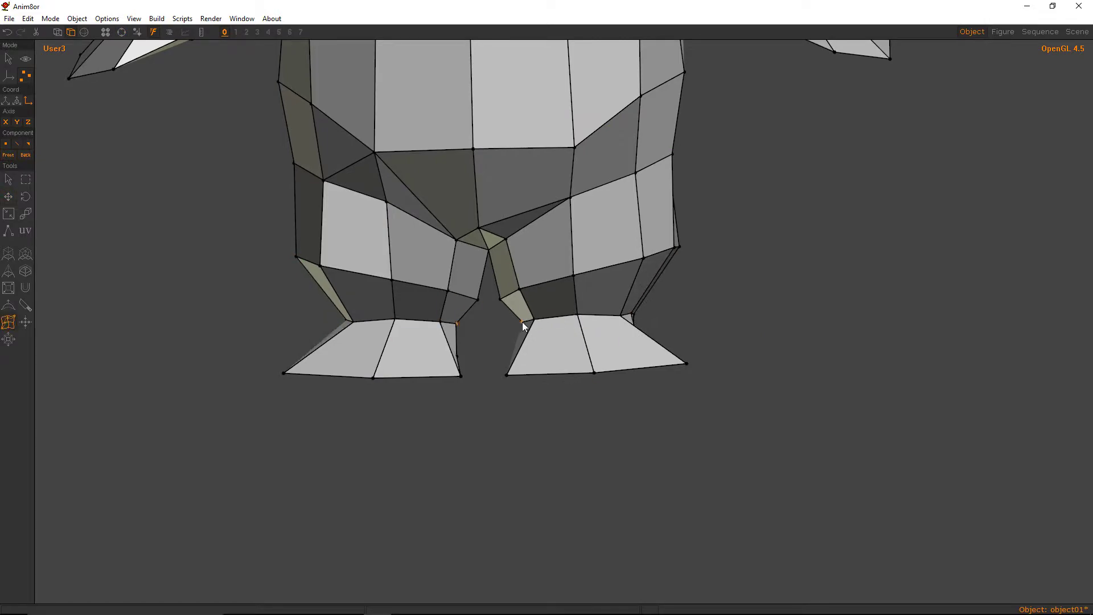
right_drag(526, 322, 547, 308)
click(582, 292)
click(544, 301)
click(548, 308)
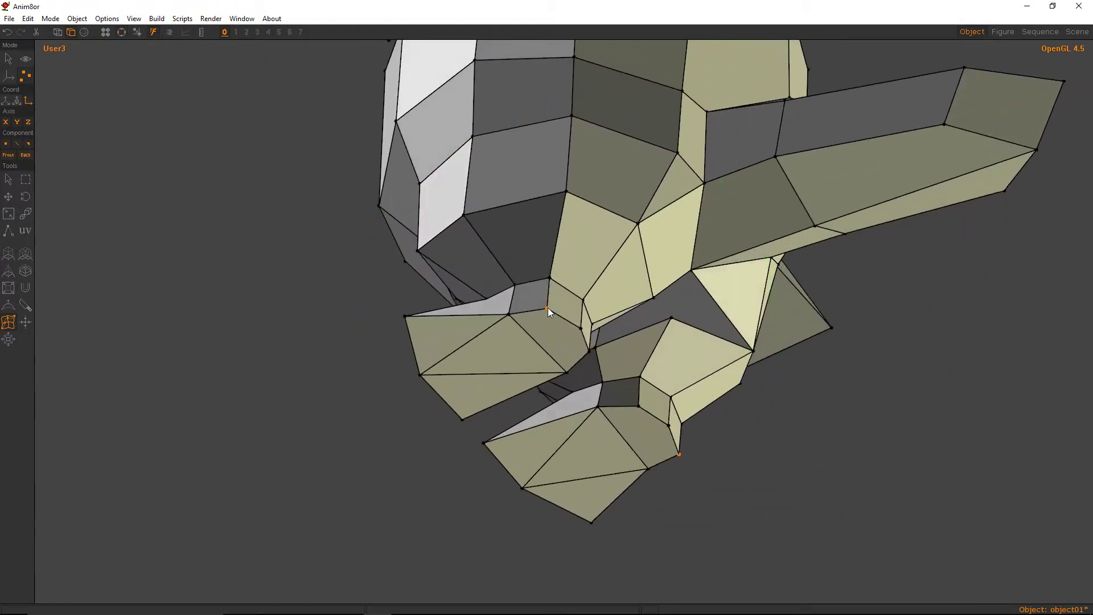
click(589, 352)
Move the inner side point of each sole slightly toward the middle of the foot.
right_drag(609, 329, 493, 169)
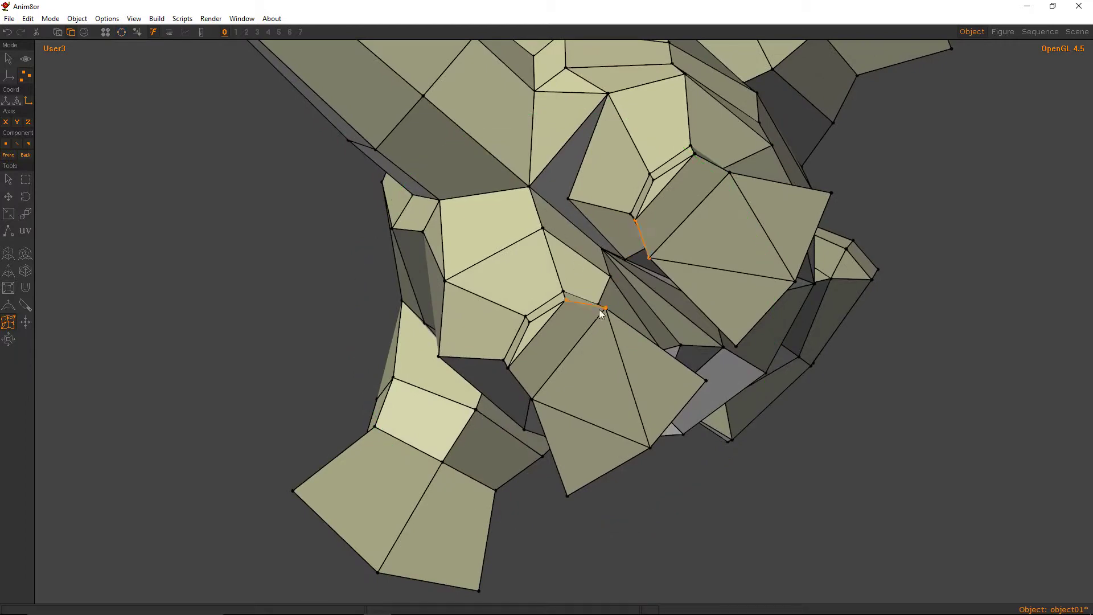
right_drag(603, 315, 432, 101)
key(m)
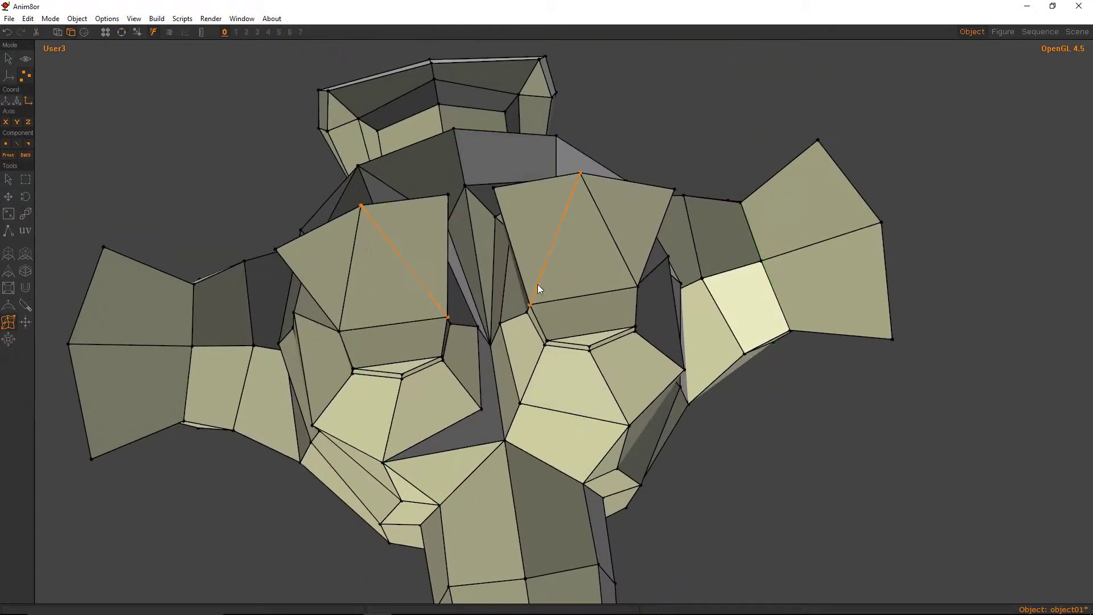
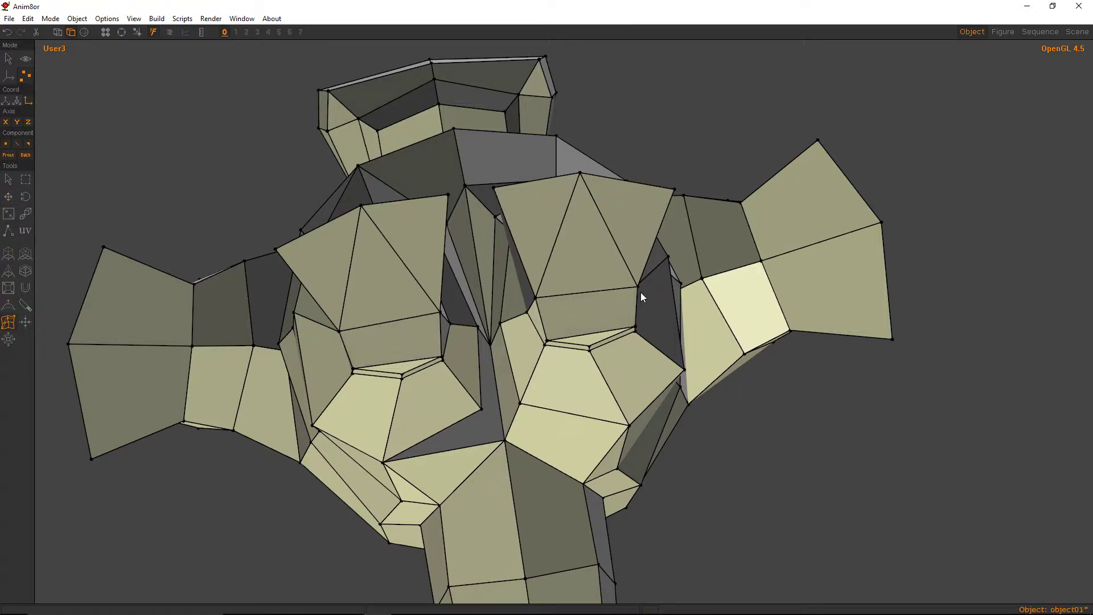
right_drag(636, 287, 346, 306)
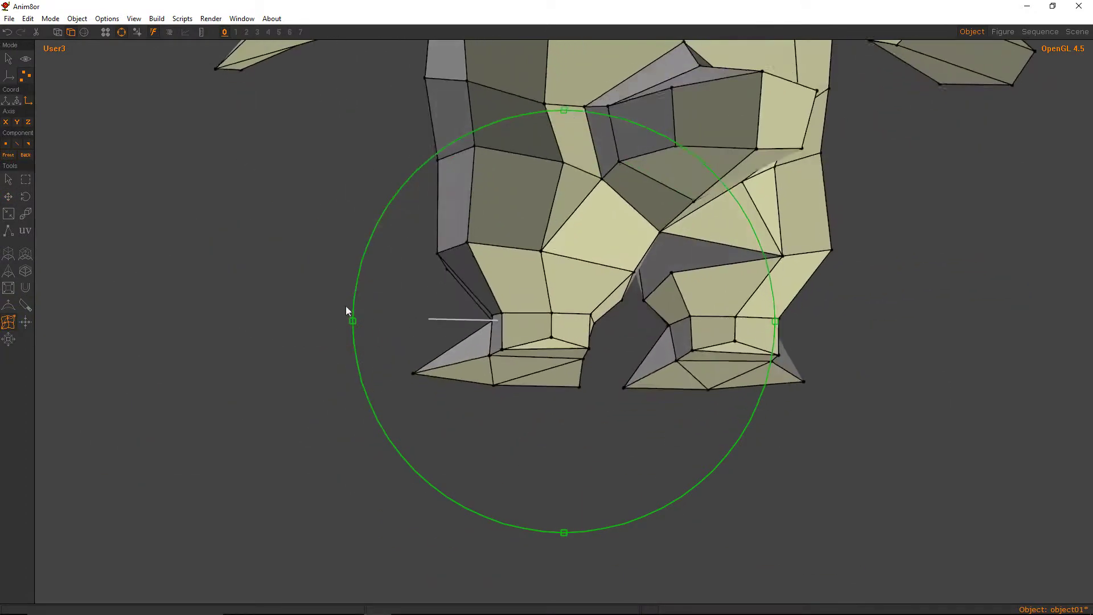
drag(346, 306, 544, 255)
key(m)
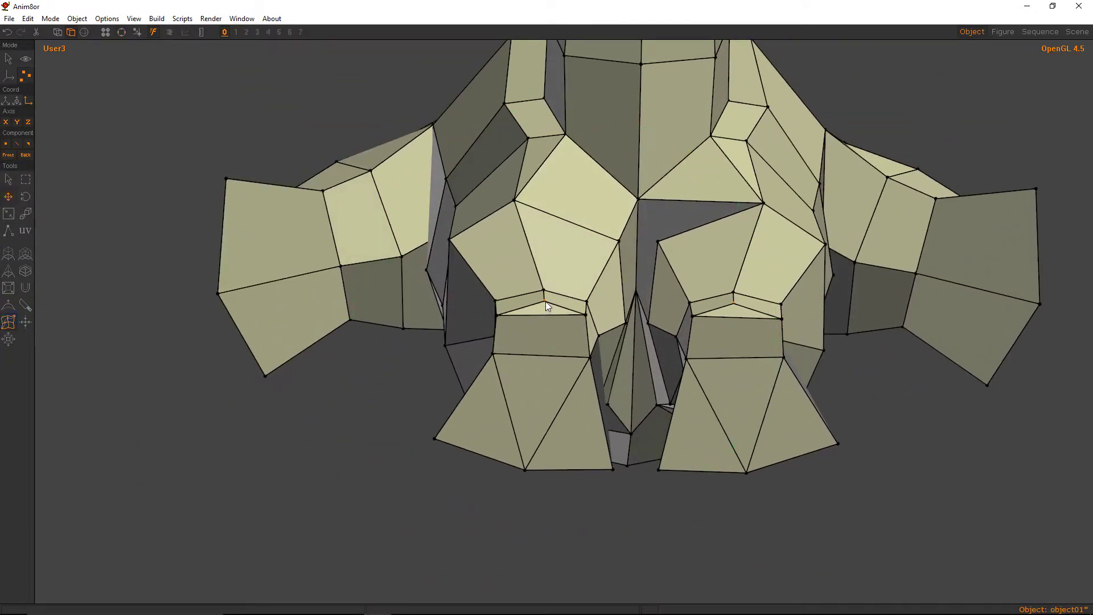
Narrow each heel by moving its outer and inner rear points inward and adjusting the centre point.
drag(545, 302, 507, 313)
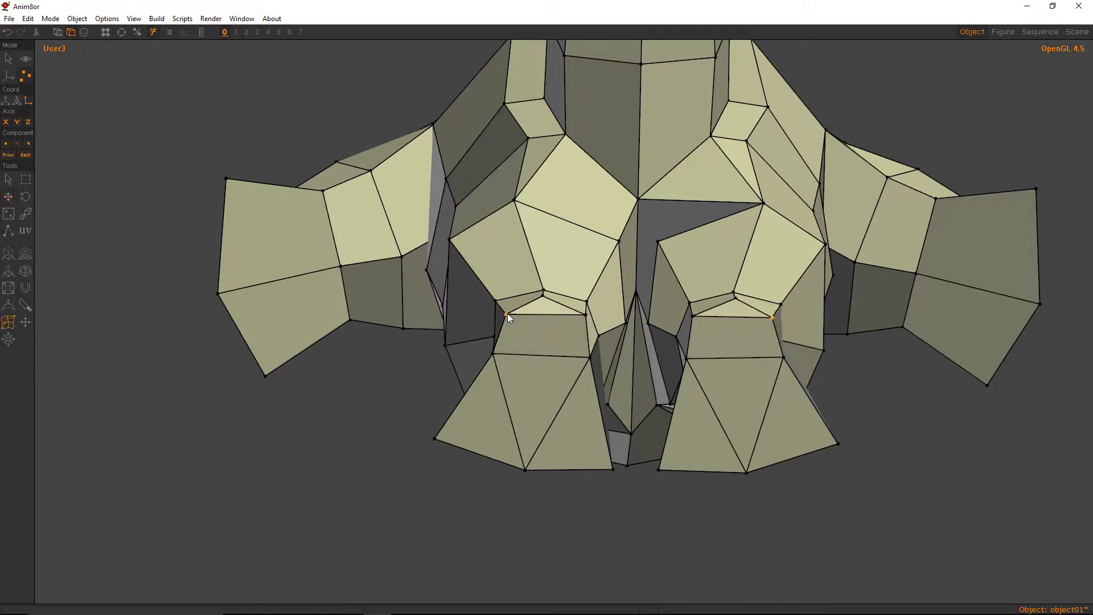
click(585, 313)
drag(585, 313, 776, 308)
key(ctrl+r)
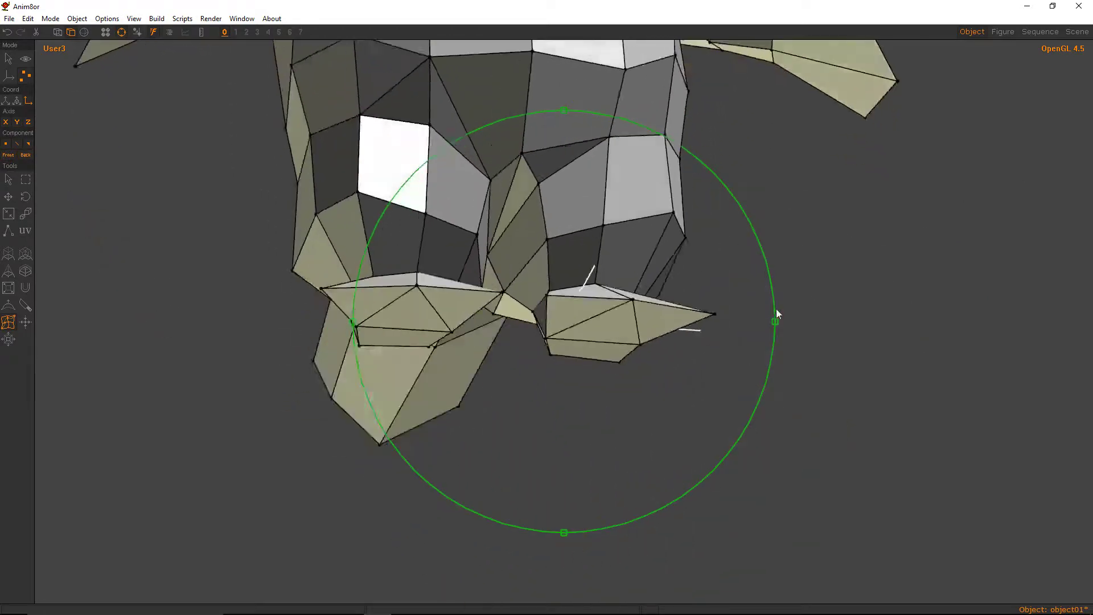
right_drag(776, 309, 624, 286)
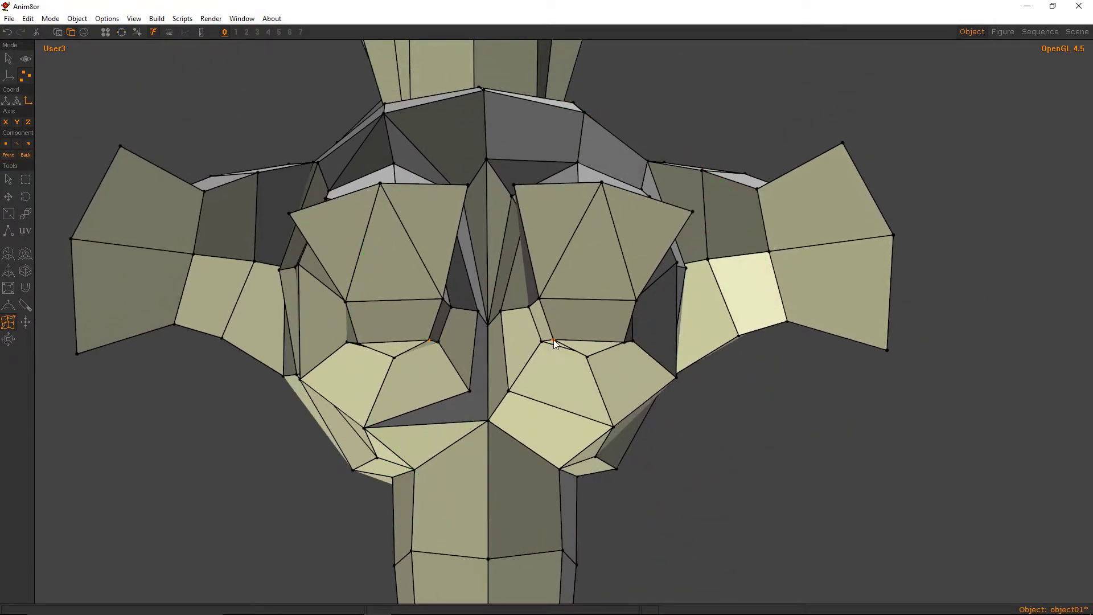
drag(554, 339, 551, 339)
drag(624, 342, 577, 355)
key(c)
ctrl+right_drag(571, 331, 534, 281)
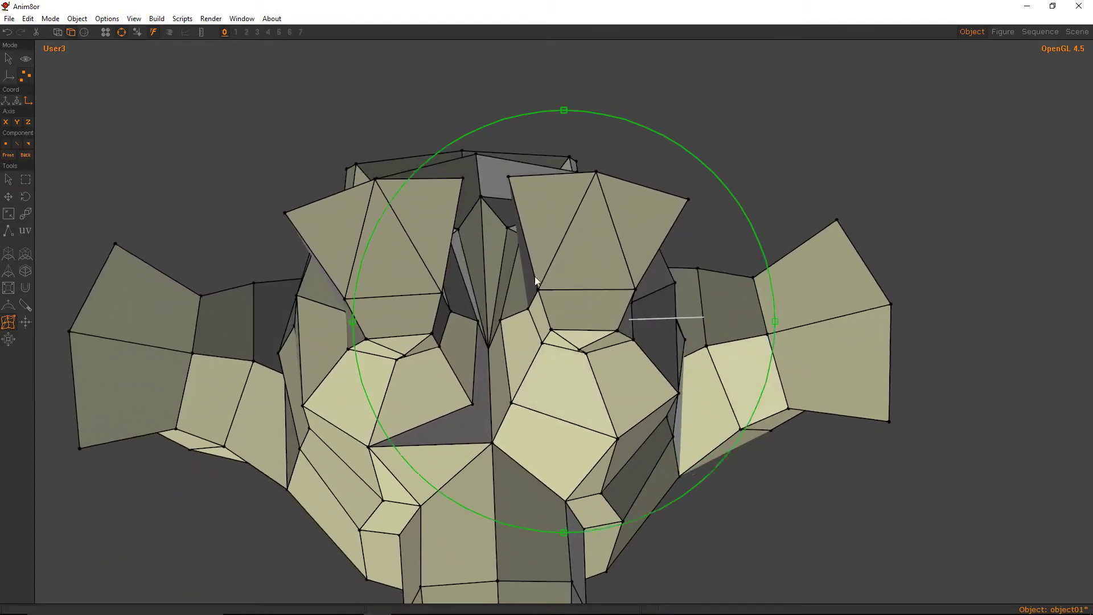
drag(585, 354, 628, 342)
Lower the rear section of the tail slightly and save the project.
right_drag(627, 343, 422, 227)
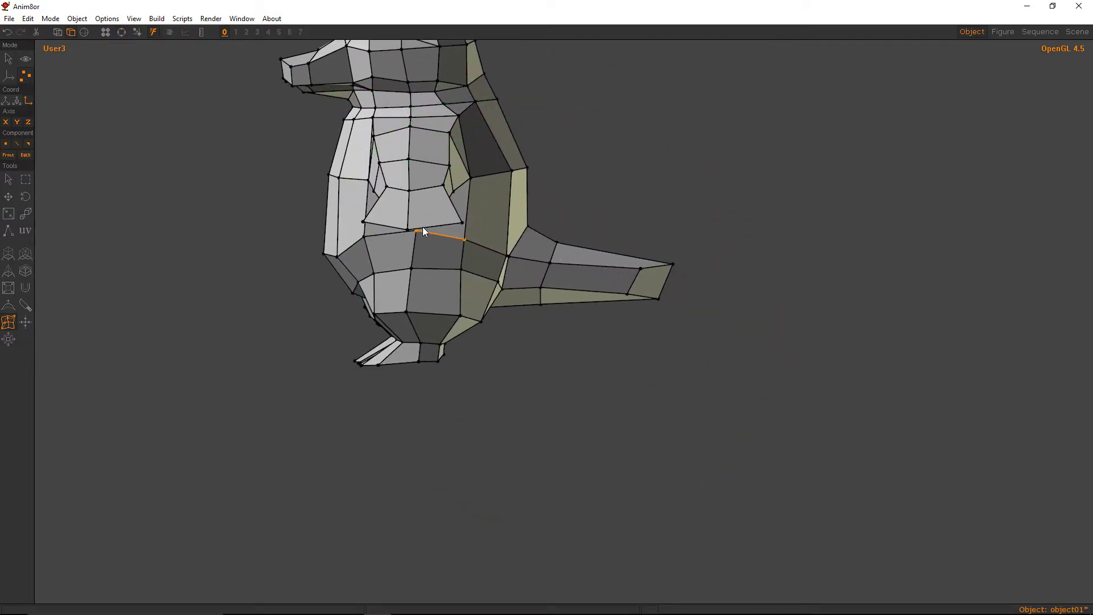
click(26, 180)
drag(712, 209, 541, 335)
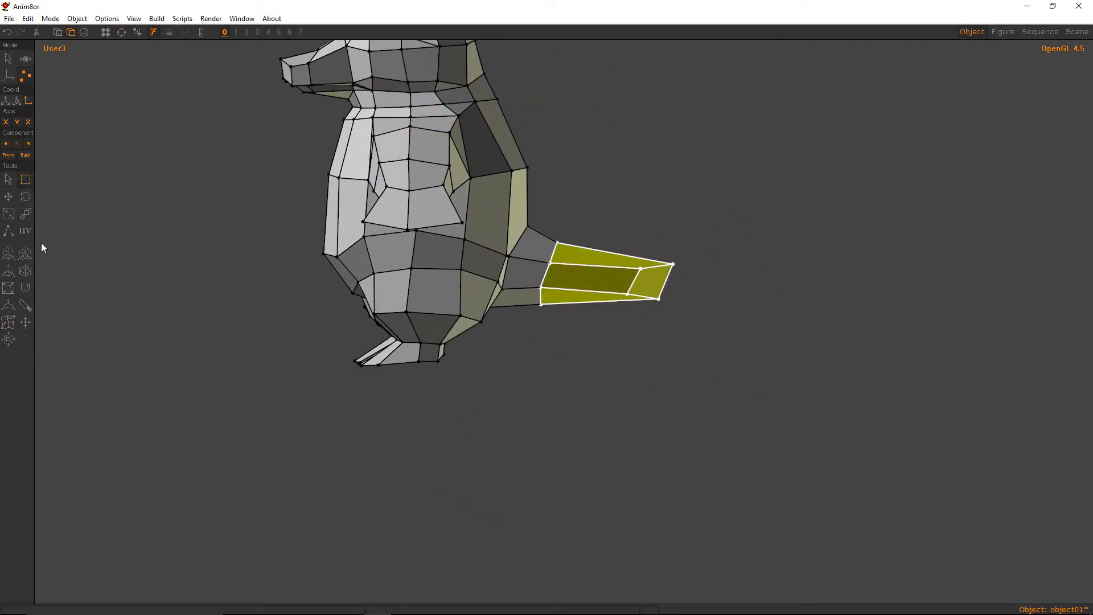
click(9, 196)
drag(599, 293, 595, 304)
click(10, 18)
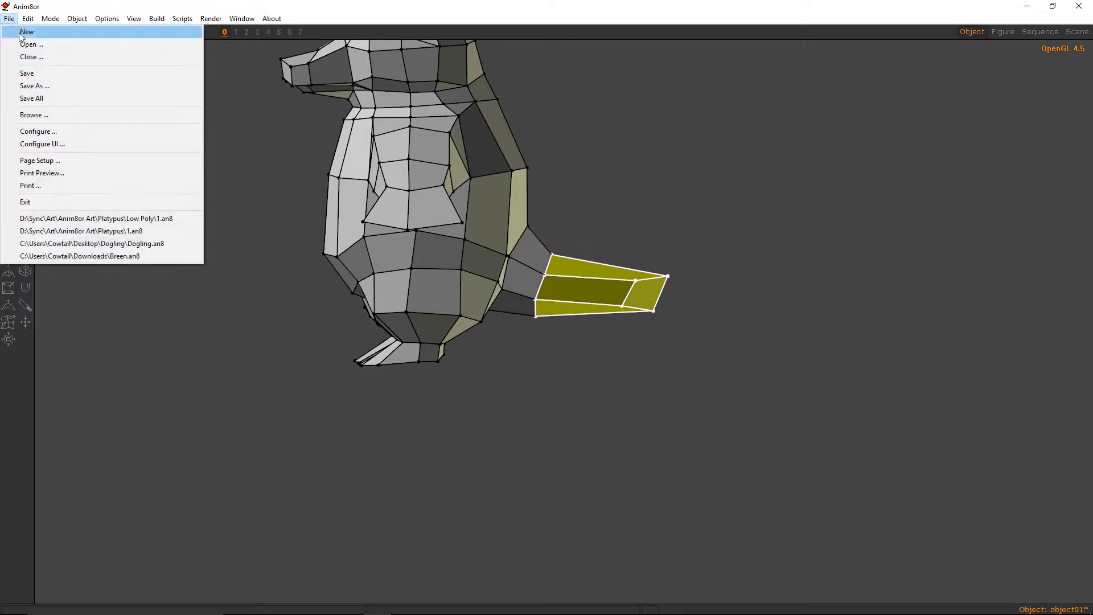
click(23, 74)
Select the end section of the tail and move it slightly downward.
click(25, 180)
drag(744, 224, 601, 368)
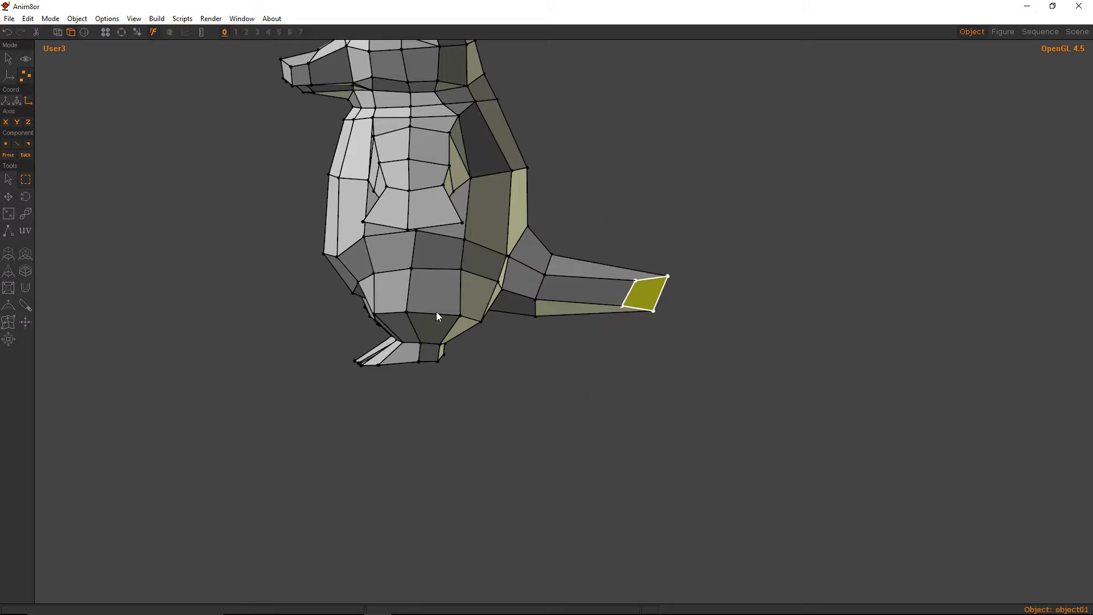
click(8, 196)
drag(254, 256, 257, 263)
key(ctrl+r)
mouse_move(563, 289)
mouse_down()
mouse_move(463, 234)
mouse_move(529, 285)
mouse_move(709, 281)
mouse_move(553, 279)
mouse_move(561, 269)
mouse_up()
In the left view, select all lower-body points including the feet and tail, and move them slightly upward.
click(134, 18)
click(159, 169)
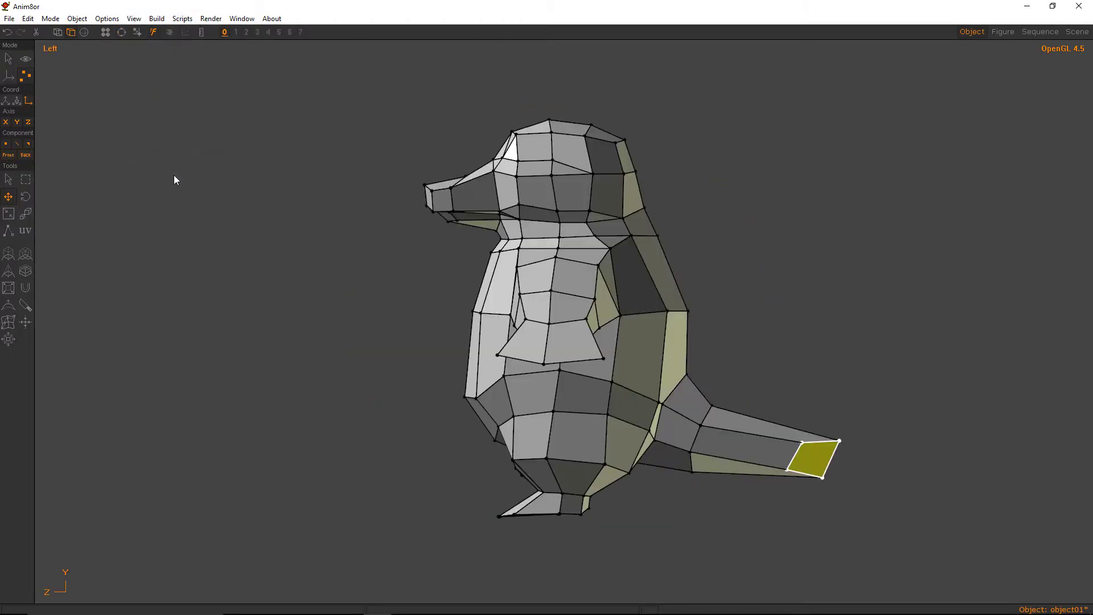
ctrl+middle_drag(507, 329, 474, 241)
click(26, 179)
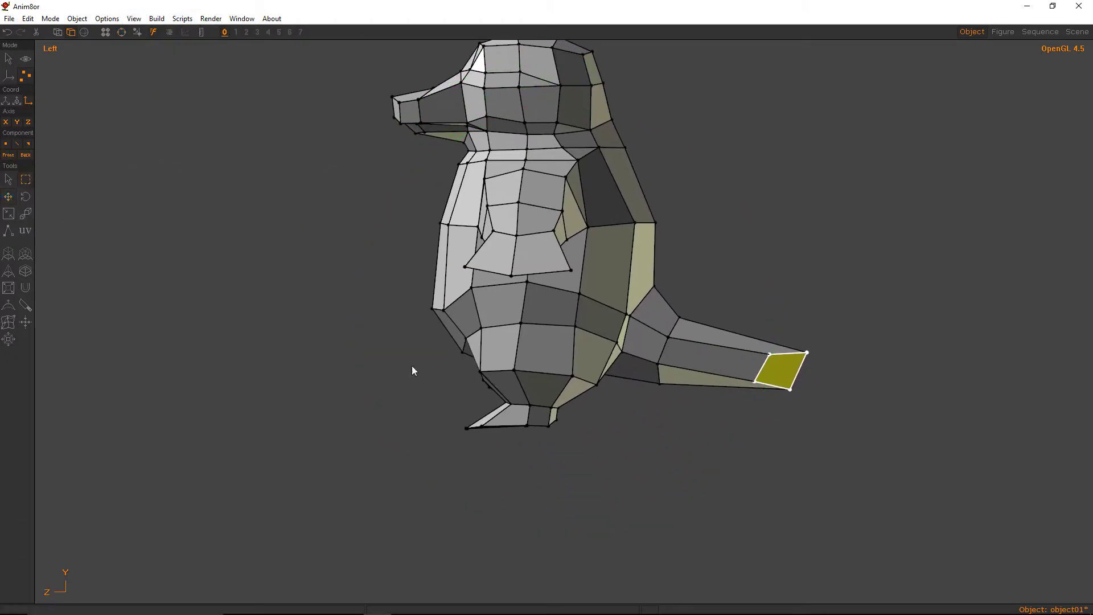
click(107, 216)
drag(880, 512, 337, 278)
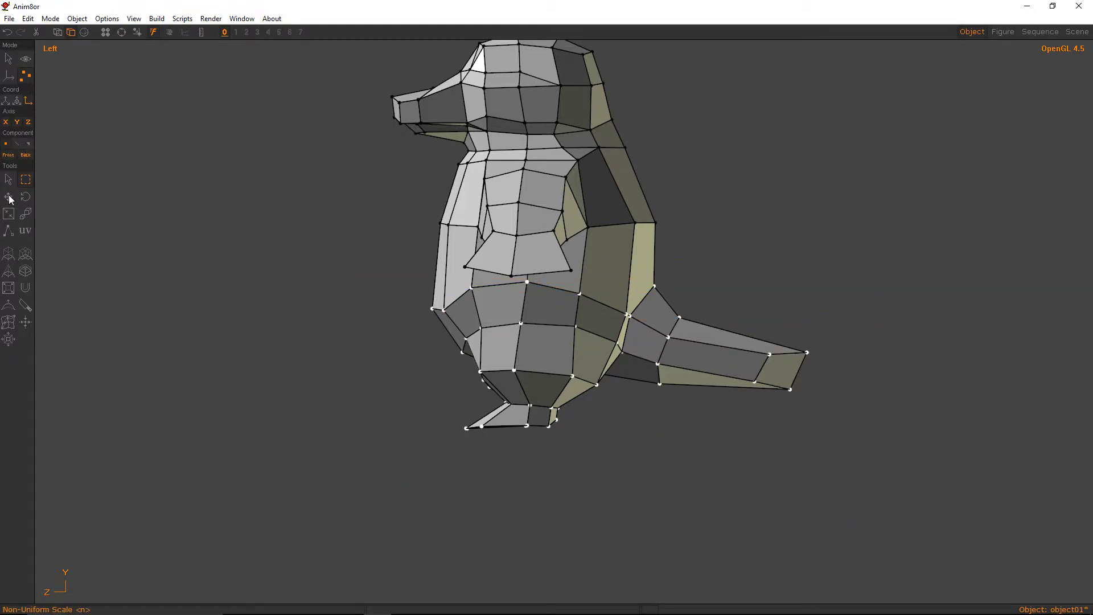
click(8, 196)
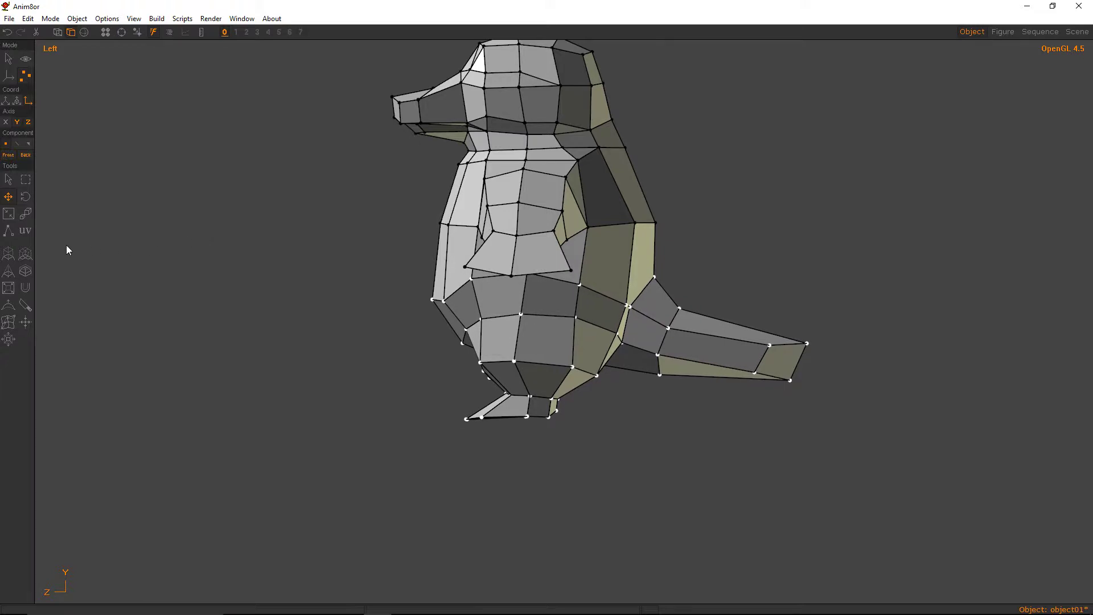
Scale the selected lower body vertically to about 0.985, raise it slightly further and deselect it.
click(10, 216)
drag(170, 199, 164, 222)
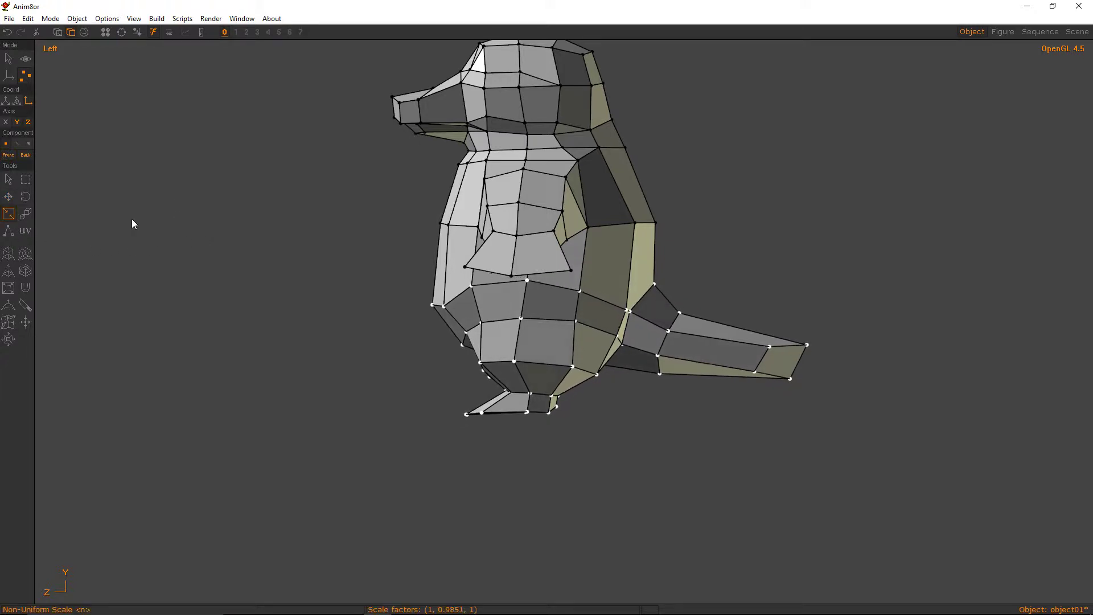
click(9, 197)
drag(239, 255, 243, 241)
key(ctrl+r)
mouse_move(559, 285)
mouse_down()
mouse_move(749, 300)
mouse_move(746, 287)
mouse_move(433, 288)
mouse_move(760, 288)
mouse_move(507, 286)
mouse_move(562, 286)
mouse_up()
key(ctrl+r)
click(13, 178)
click(76, 184)
key(ctrl+r)
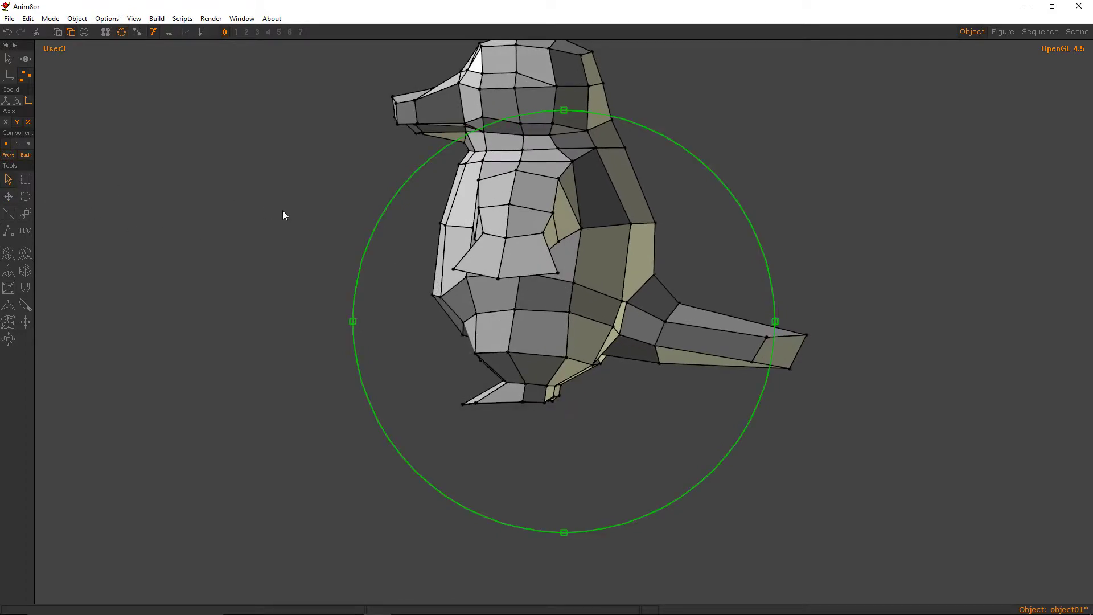
drag(472, 233, 525, 236)
key(ctrl+r)
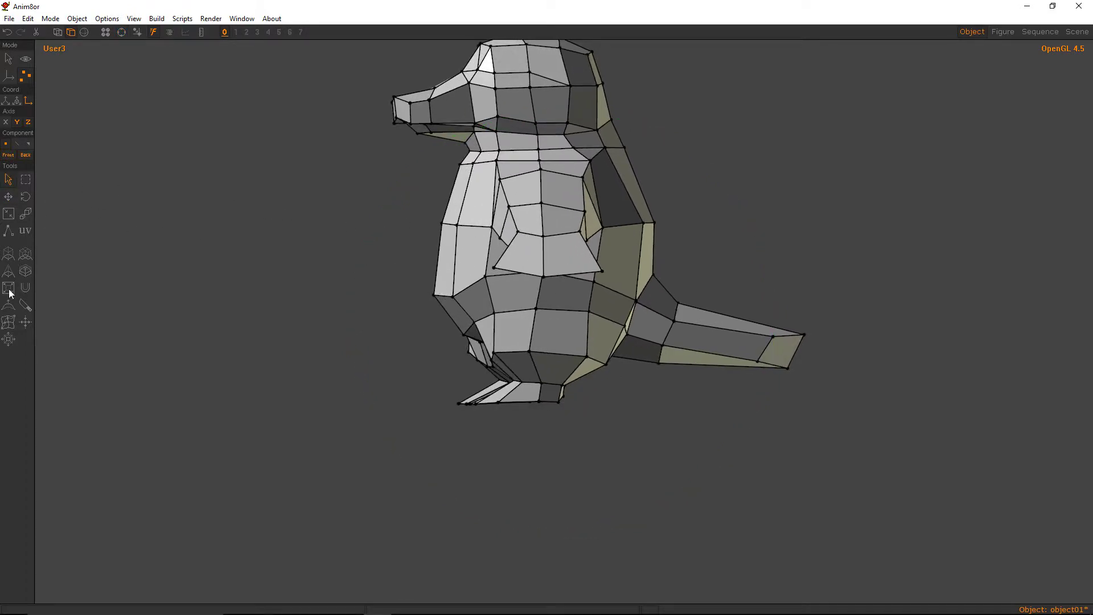
click(8, 322)
drag(442, 240, 327, 178)
key(ctrl+r)
click(440, 223)
key(m)
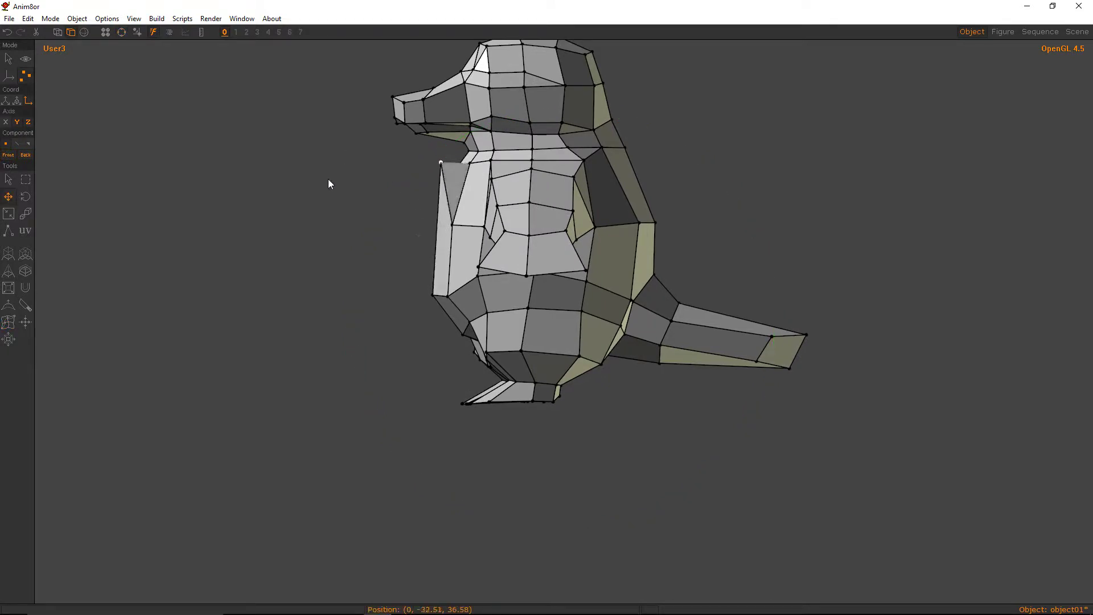
key(ctrl+z)
Move the front centre point of the upper belly slightly forward and the one below it slightly back.
click(7, 123)
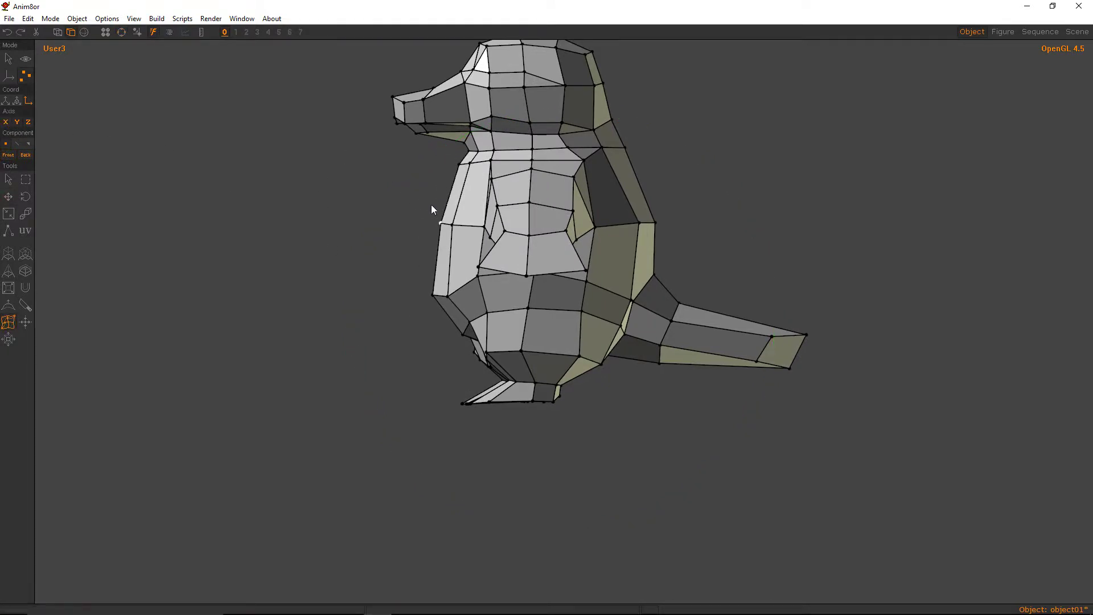
key(m)
drag(439, 223, 429, 222)
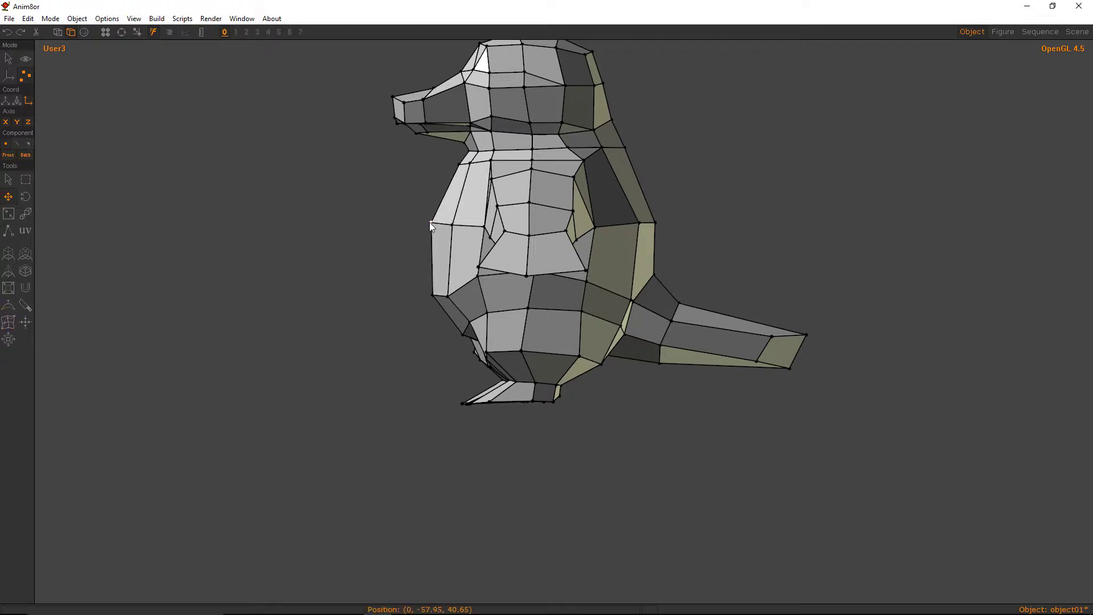
drag(432, 293, 436, 293)
key(a)
Move the rear wrist point of the flipper slightly inward.
drag(500, 245, 614, 366)
middle_drag(613, 365, 545, 313)
right_drag(546, 313, 990, 332)
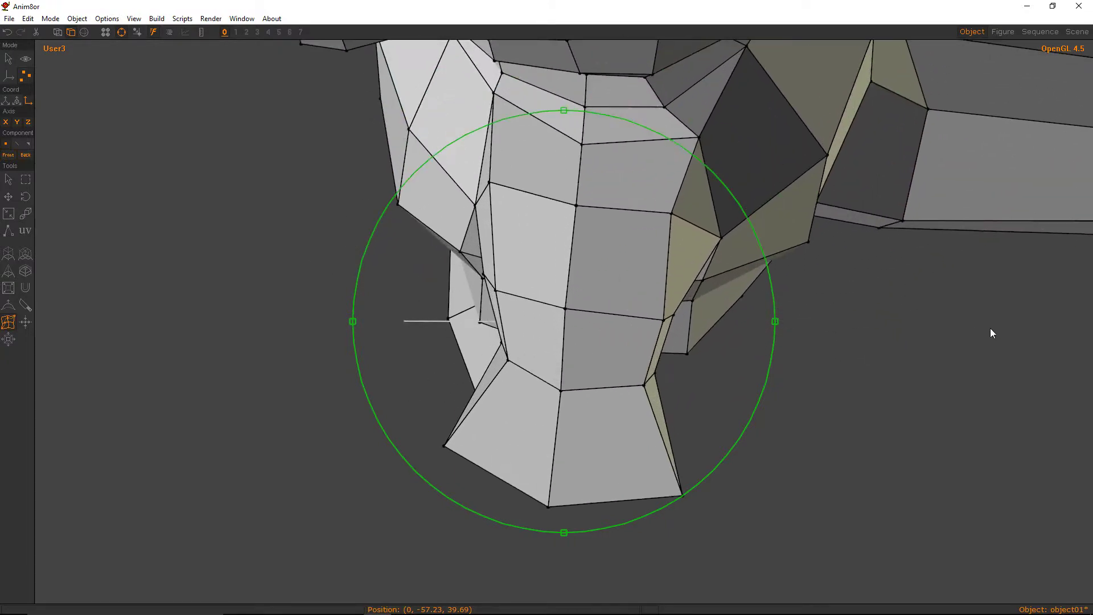
drag(704, 376, 635, 337)
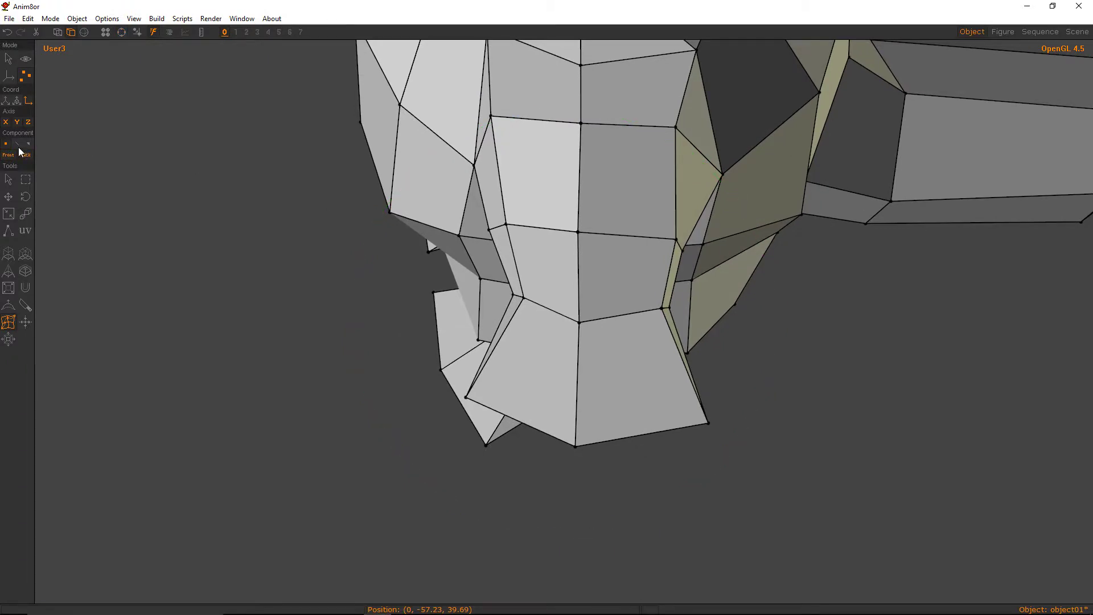
key(m)
drag(668, 308, 598, 302)
key(a)
key(a)
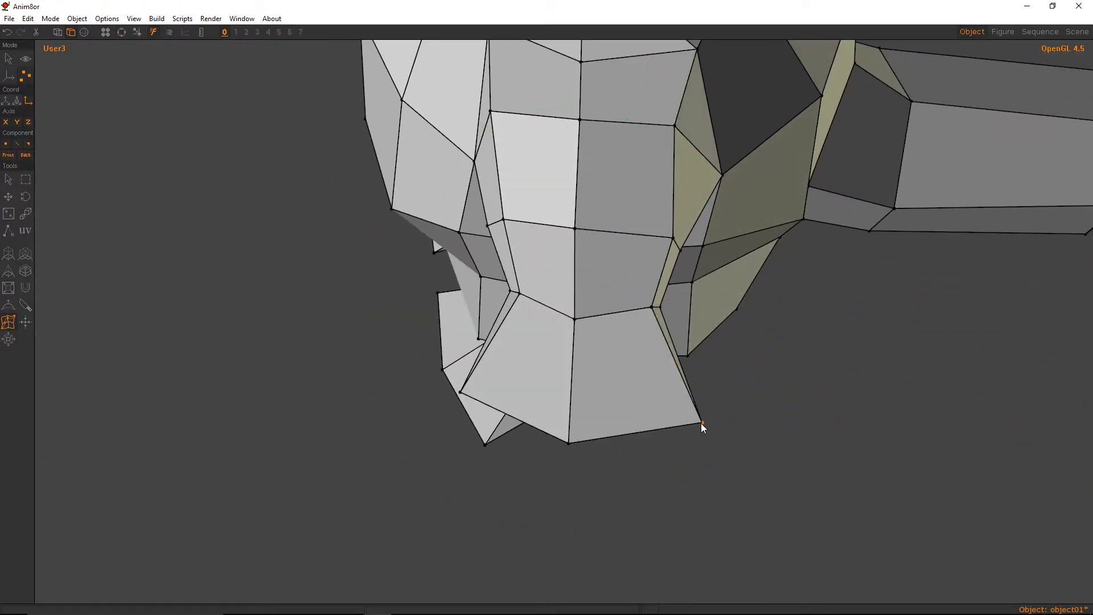
drag(701, 422, 677, 277)
key(a)
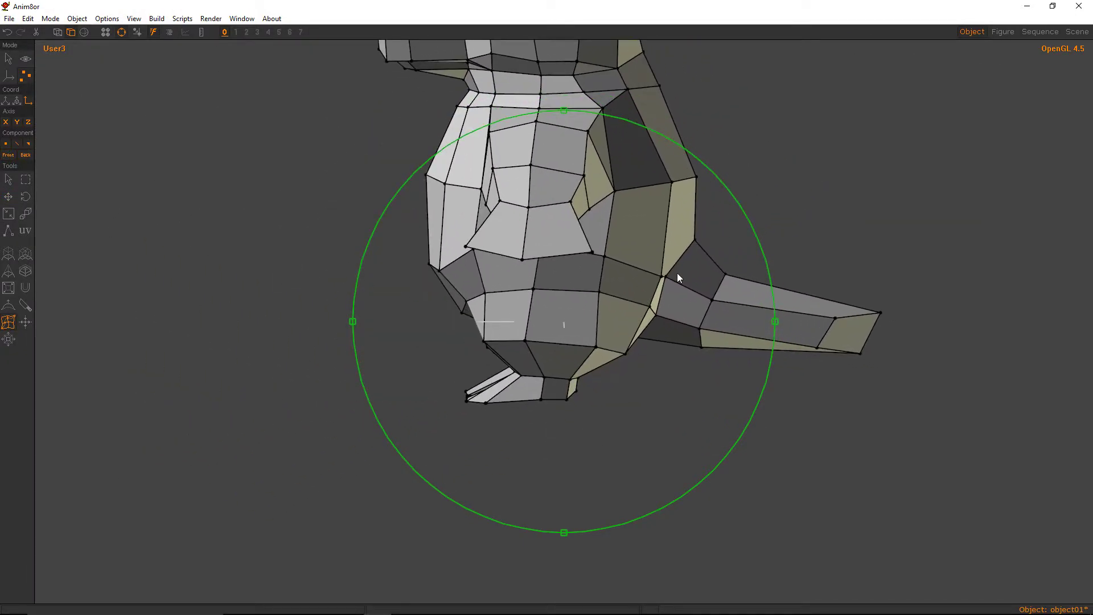
scroll(395, 244, down, 5)
drag(501, 245, 498, 261)
key(a)
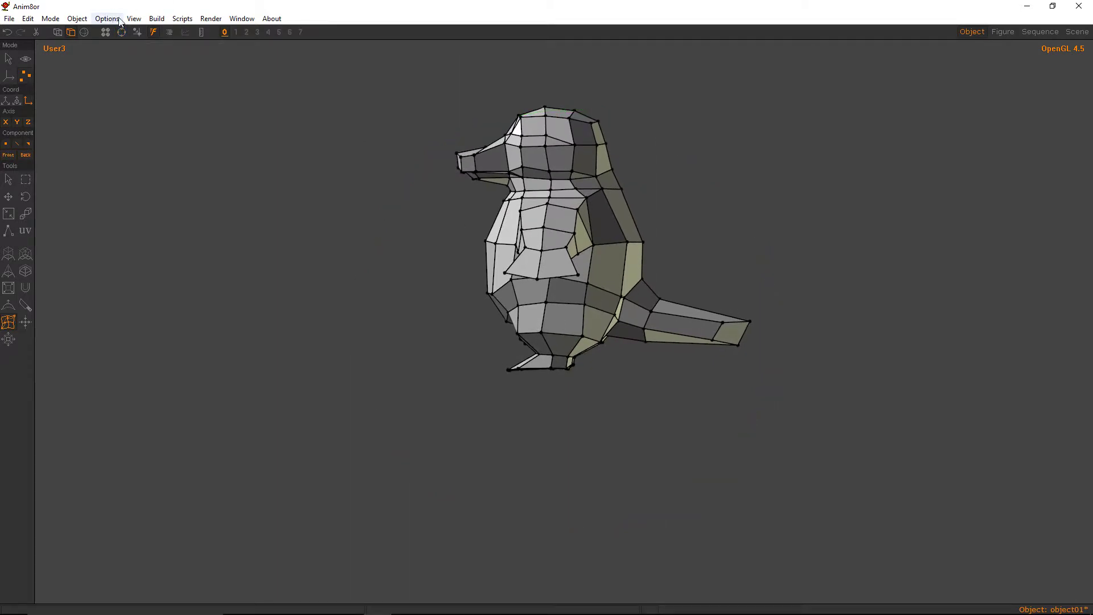
In the left view, select the foot points, shift them slightly back toward the tail and rotate them slightly toe-down.
click(134, 19)
click(145, 168)
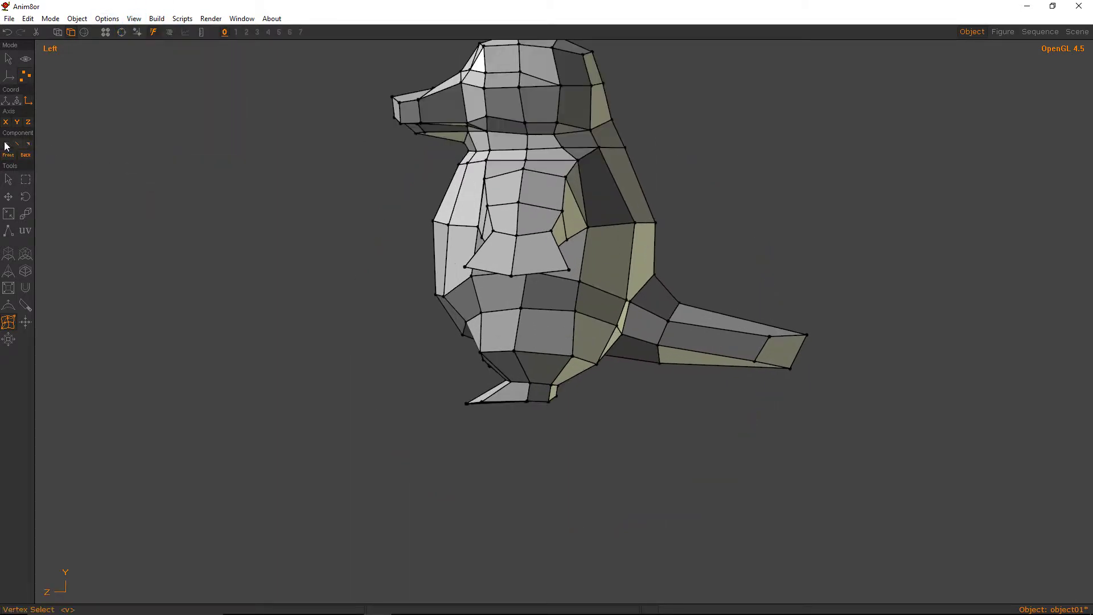
click(25, 180)
drag(578, 443, 449, 374)
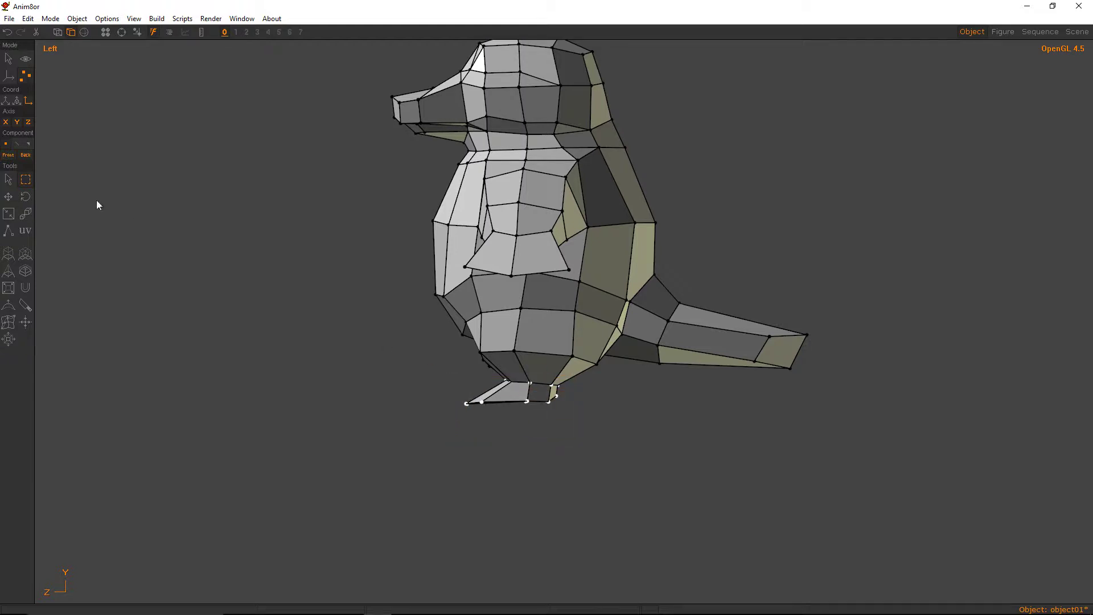
click(9, 197)
drag(138, 166, 150, 167)
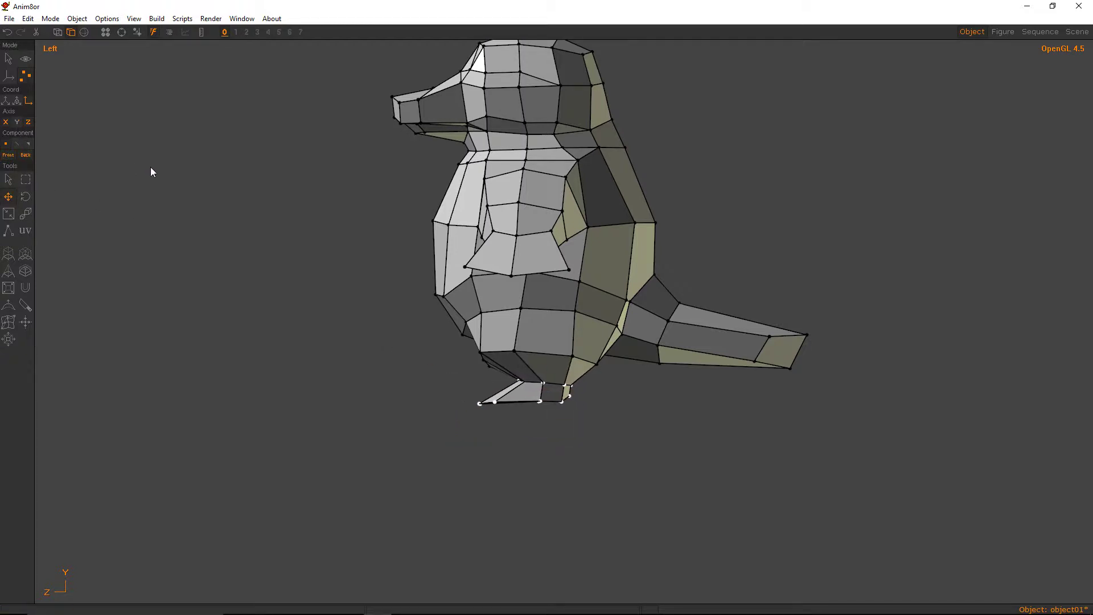
click(25, 197)
drag(128, 176, 124, 176)
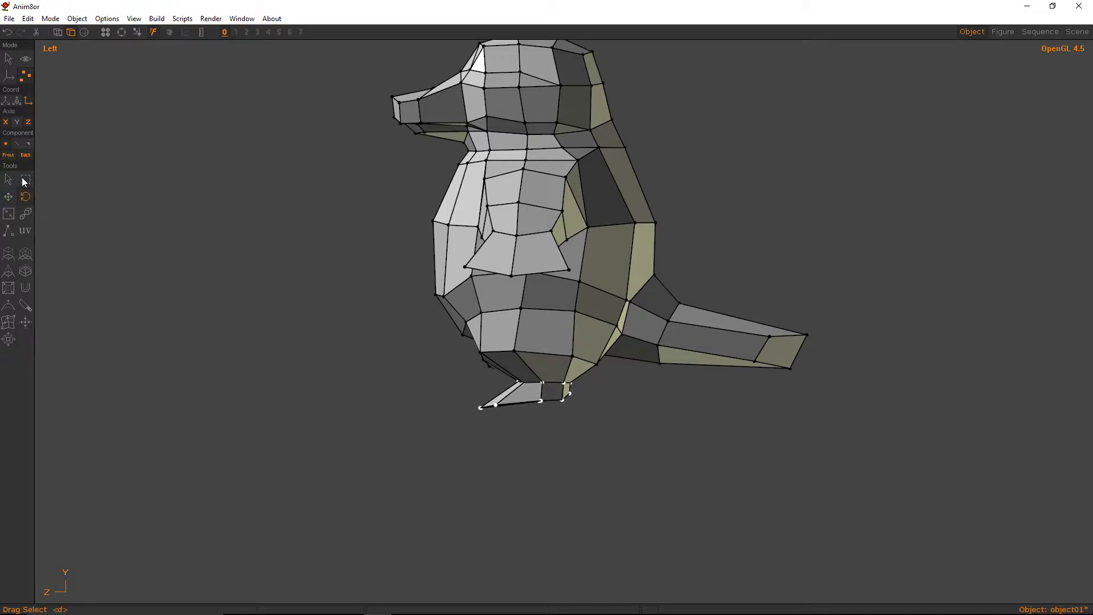
click(8, 197)
drag(138, 199, 140, 200)
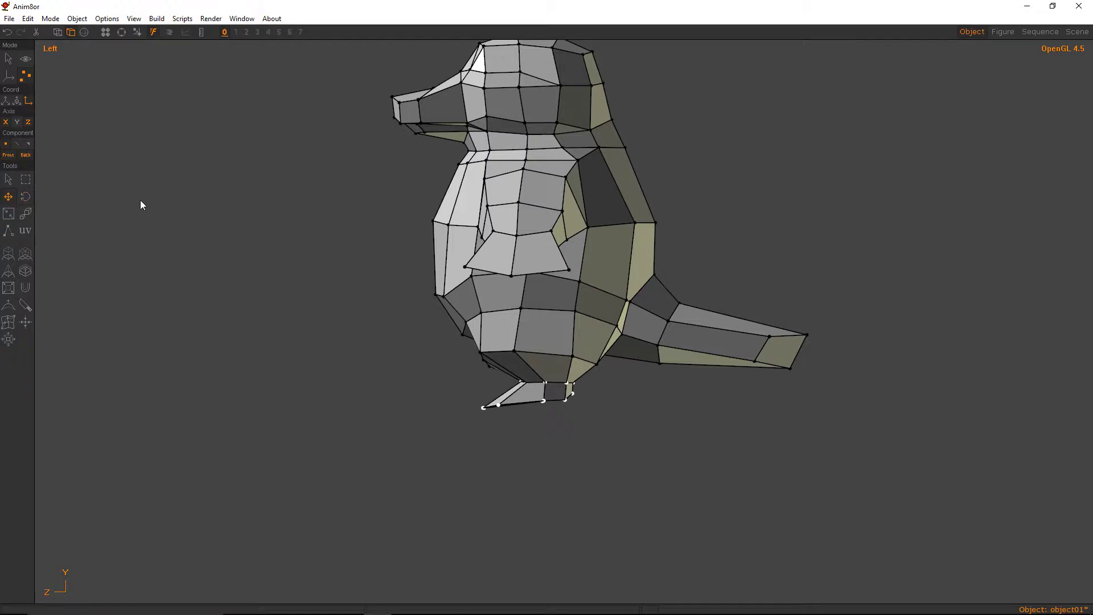
Drop the ankle points from the selection, rotate the soles back to level and flatten them vertically with a non-uniform scale.
click(26, 180)
drag(266, 257, 623, 387)
click(26, 197)
drag(129, 195, 133, 194)
click(9, 214)
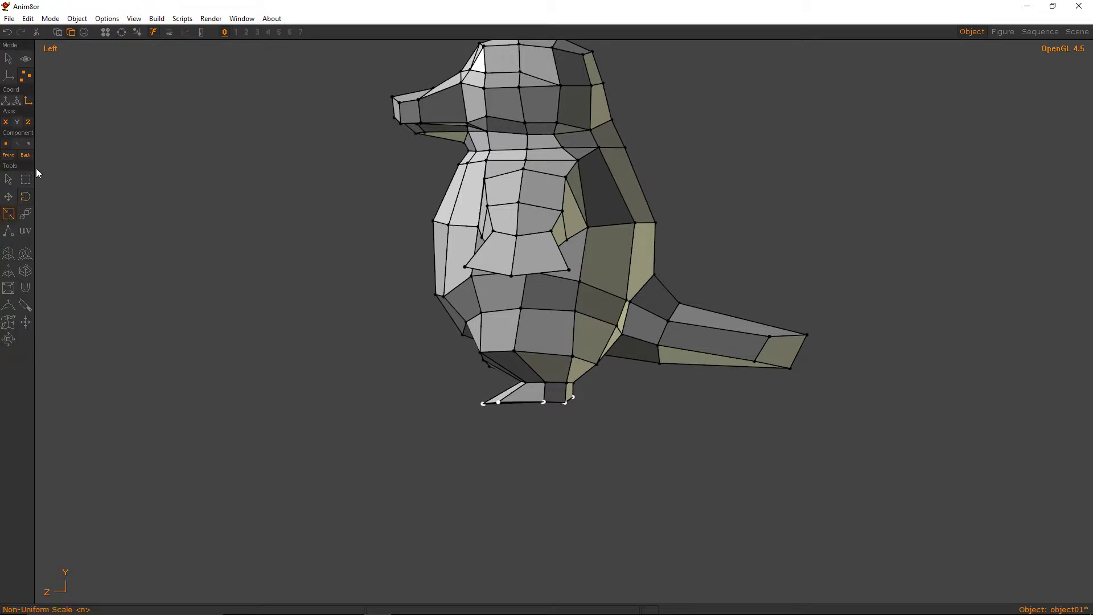
mouse_move(253, 223)
middle_down()
mouse_move(862, 334)
mouse_move(840, 319)
mouse_move(250, 219)
middle_up()
click(134, 19)
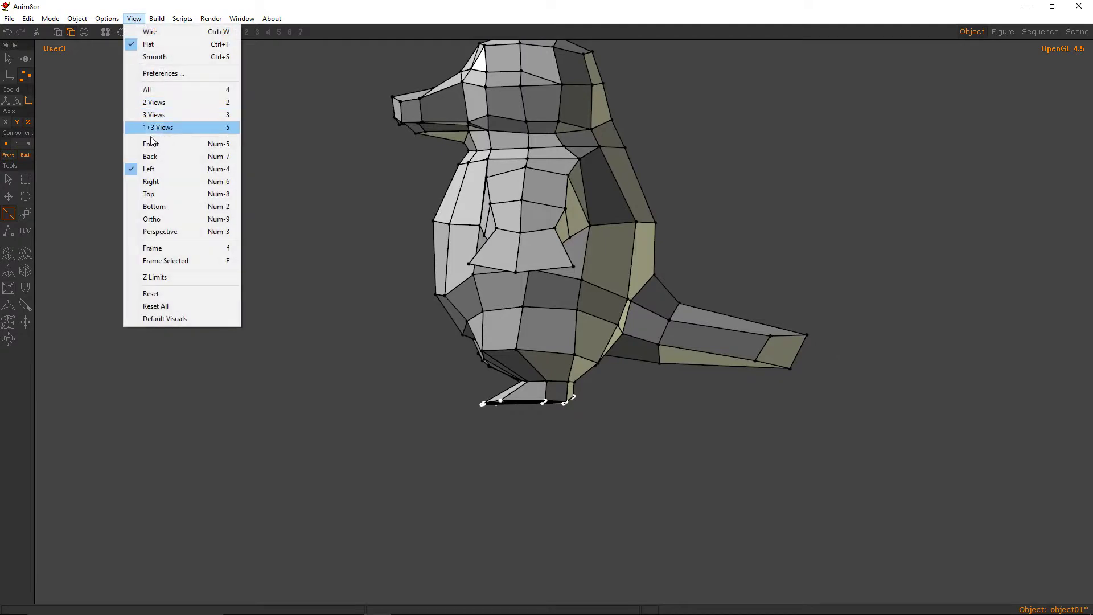
click(149, 164)
drag(242, 349, 296, 337)
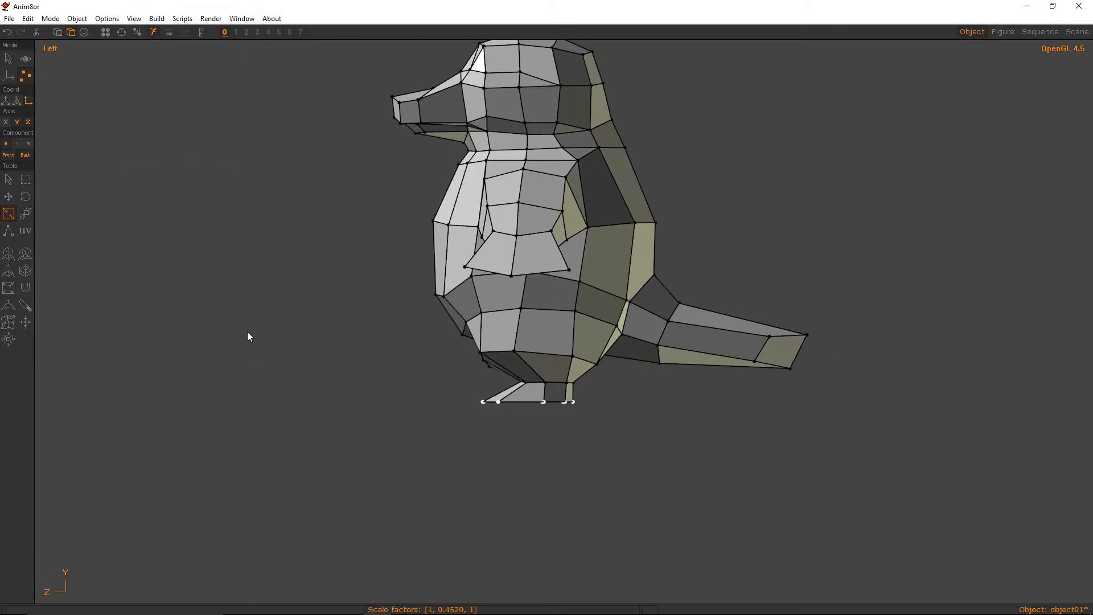
click(8, 179)
click(8, 196)
Add diagonal edges across the side faces of the heel just below the ankle.
key(ctrl+r)
drag(432, 245, 710, 273)
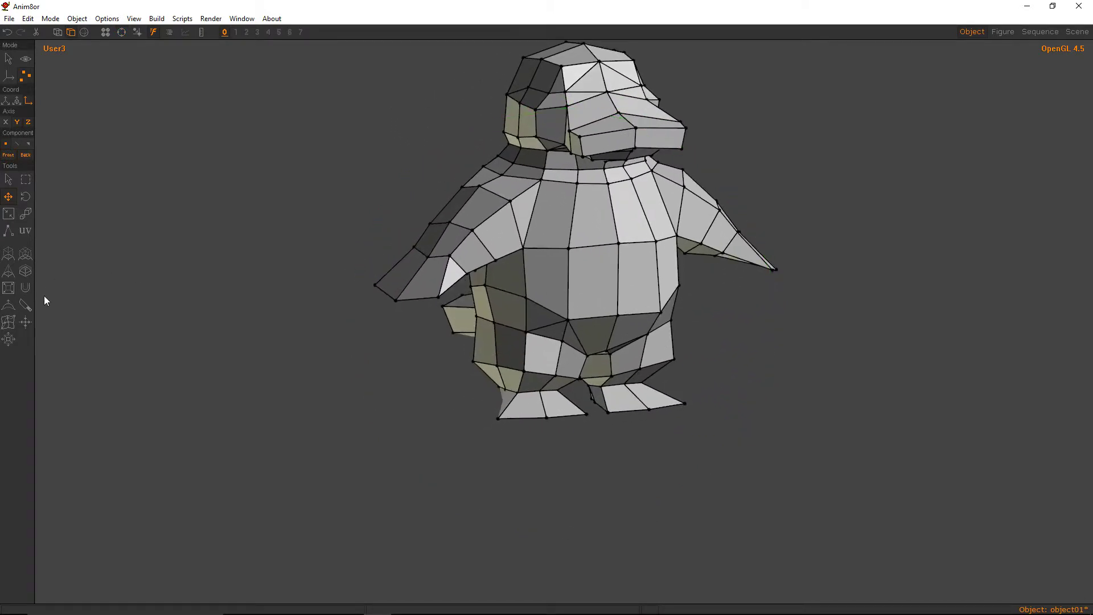
click(9, 322)
drag(601, 385, 595, 401)
right_drag(675, 393, 563, 400)
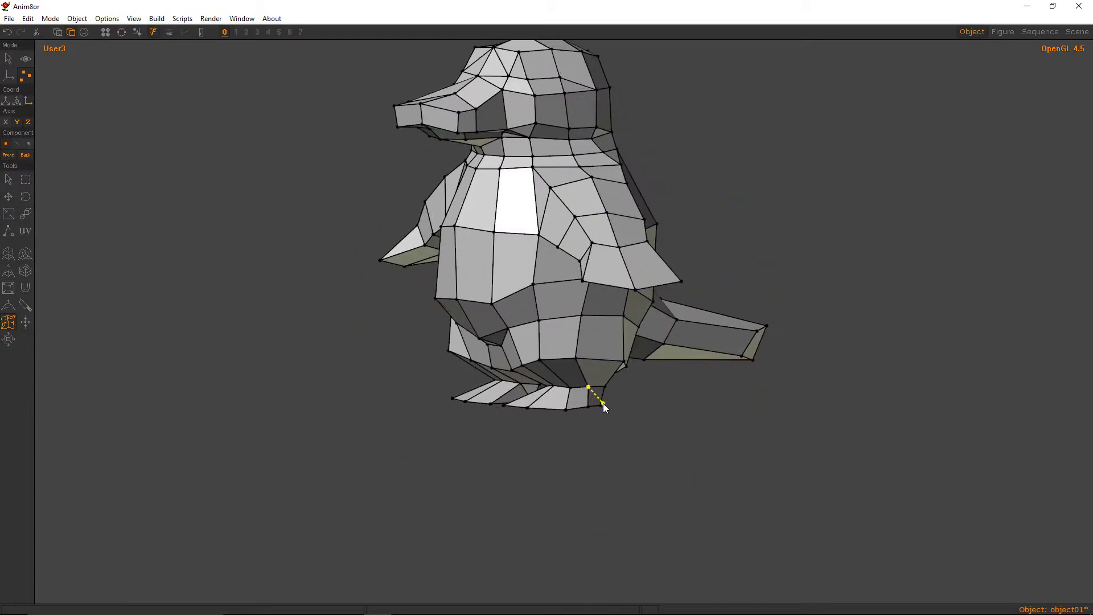
right_drag(676, 397, 725, 339)
right_drag(651, 338, 527, 284)
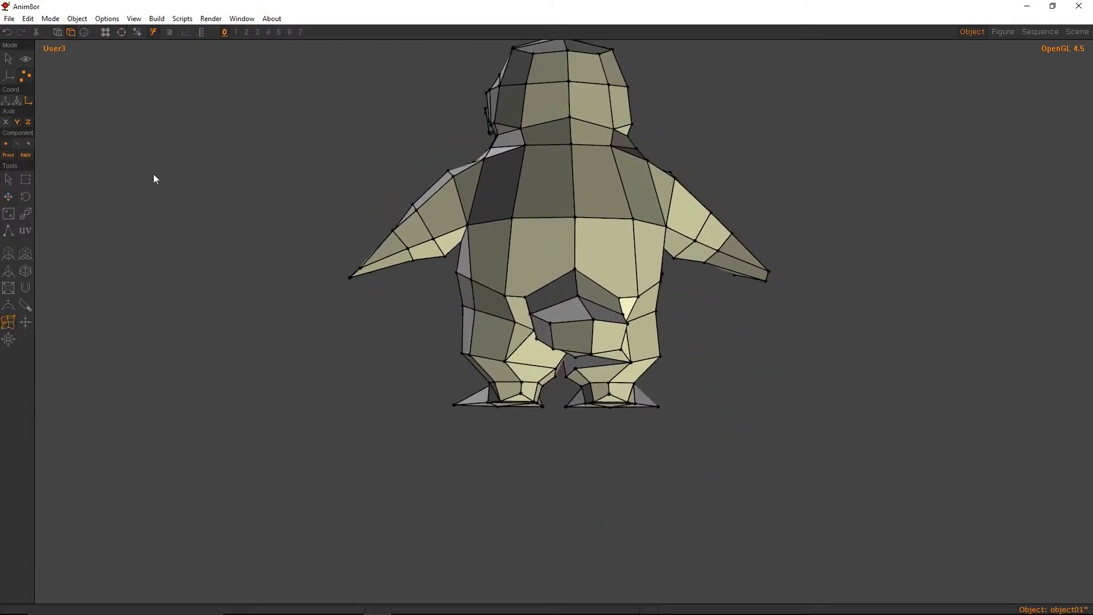
Move the outer knee point of the leg slightly inward.
key(x)
key(m)
key(ctrl+r)
drag(470, 303, 725, 327)
key(ctrl+r)
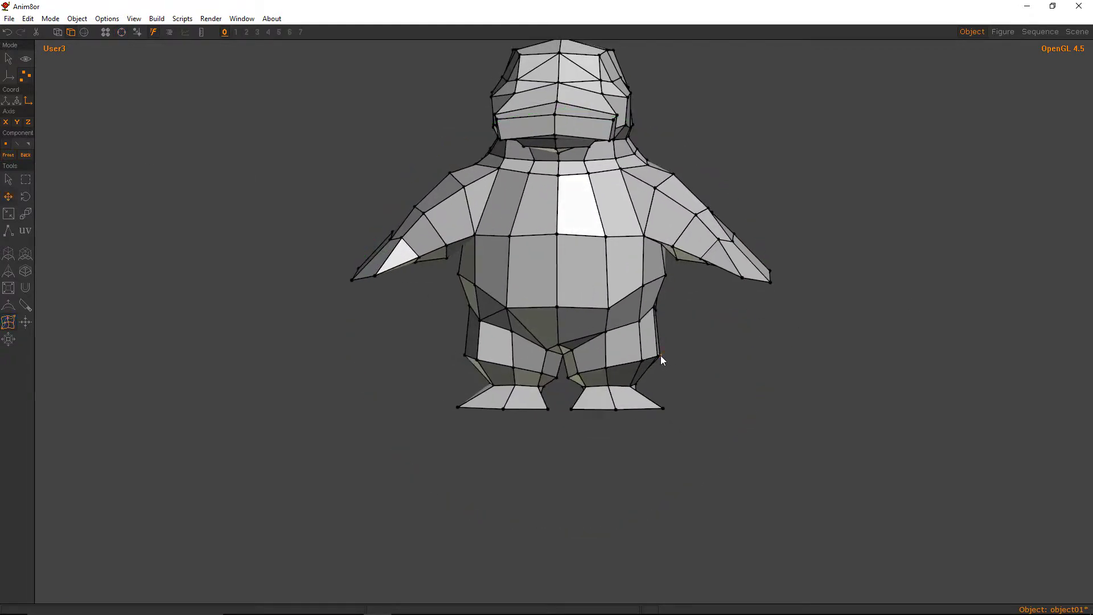
drag(658, 355, 655, 355)
key(a)
From below, reposition the lower thigh points around the front, outer side and rear of the leg.
right_drag(654, 310, 586, 289)
drag(584, 283, 483, 214)
middle_drag(483, 214, 839, 252)
right_drag(469, 204, 450, 251)
key(a)
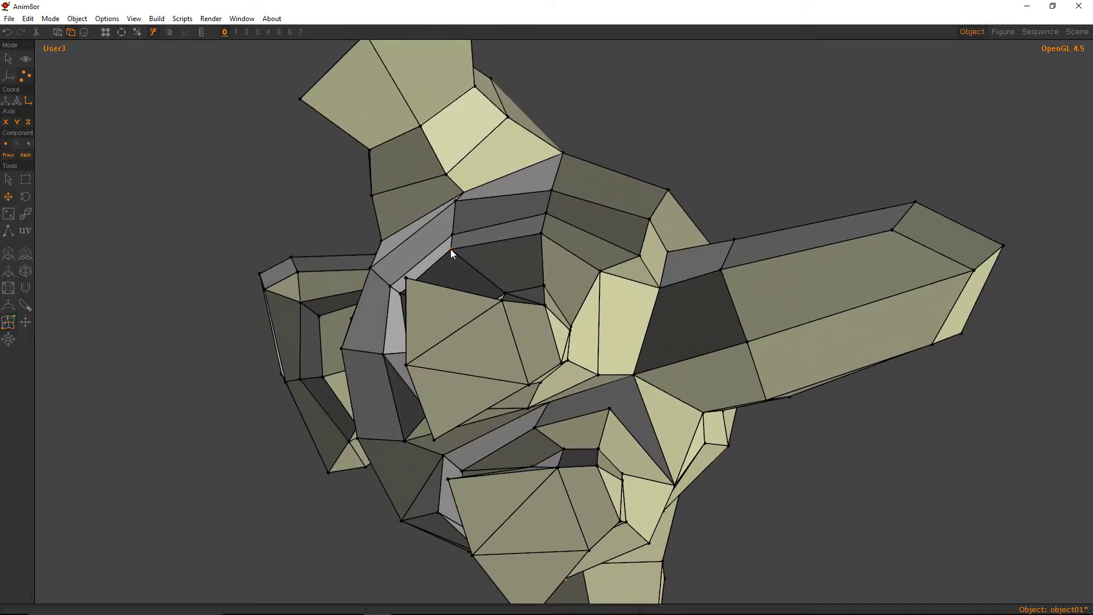
drag(450, 248, 466, 240)
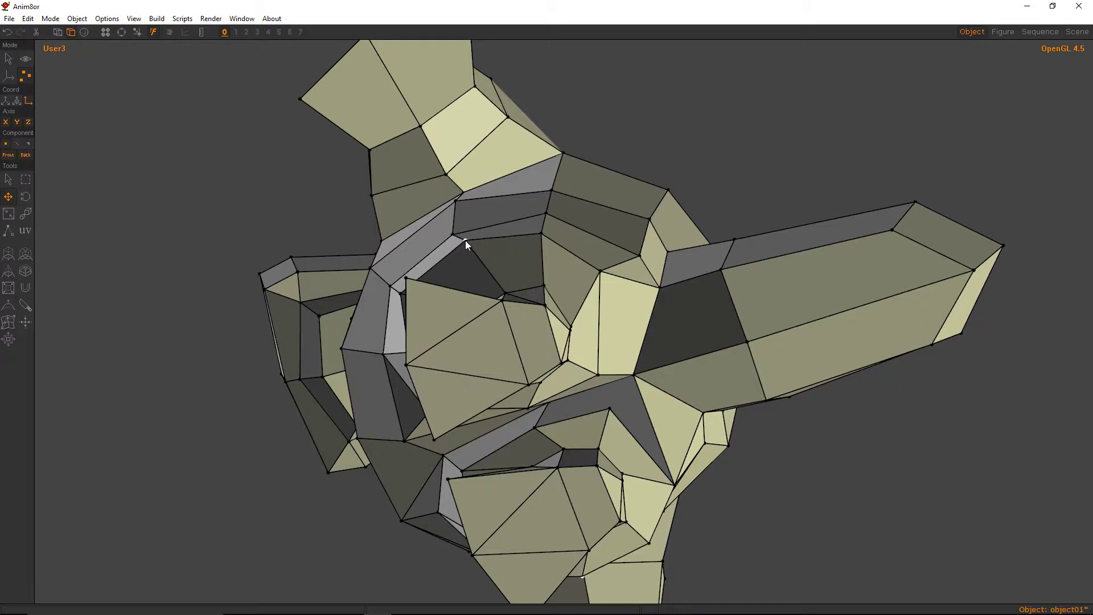
drag(542, 232, 555, 235)
drag(602, 269, 615, 292)
Add an edge across the outer rear of the thigh, from the rear point to the outer side point.
middle_drag(616, 292, 437, 283)
drag(527, 274, 522, 271)
middle_drag(522, 271, 530, 288)
right_drag(532, 291, 552, 245)
click(544, 223)
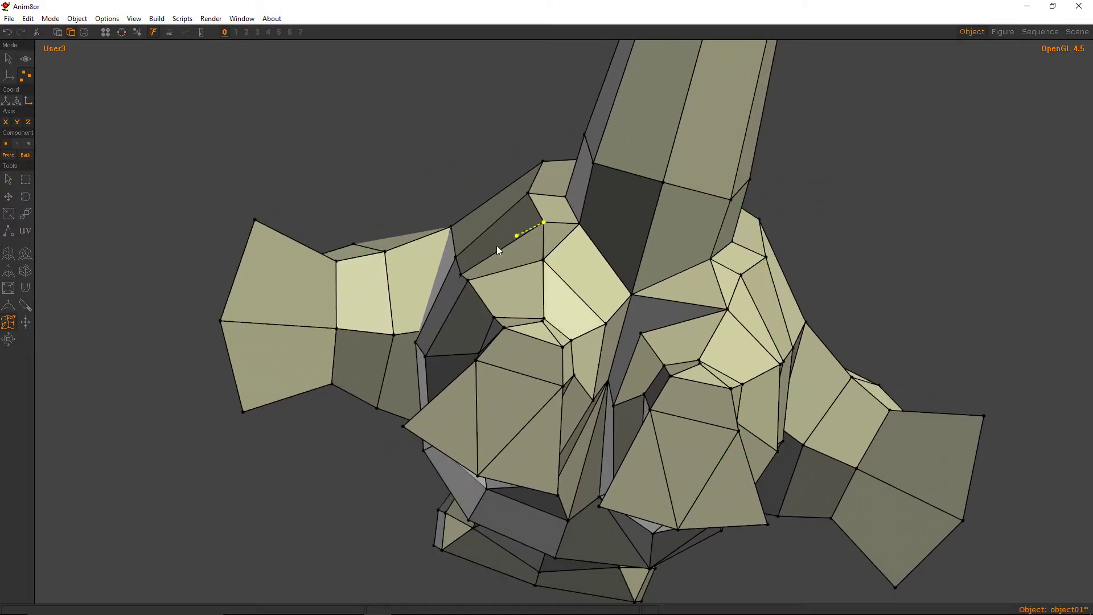
click(468, 280)
Move the front and outer front points of the lower thighs slightly inward.
right_drag(484, 262, 585, 189)
key(m)
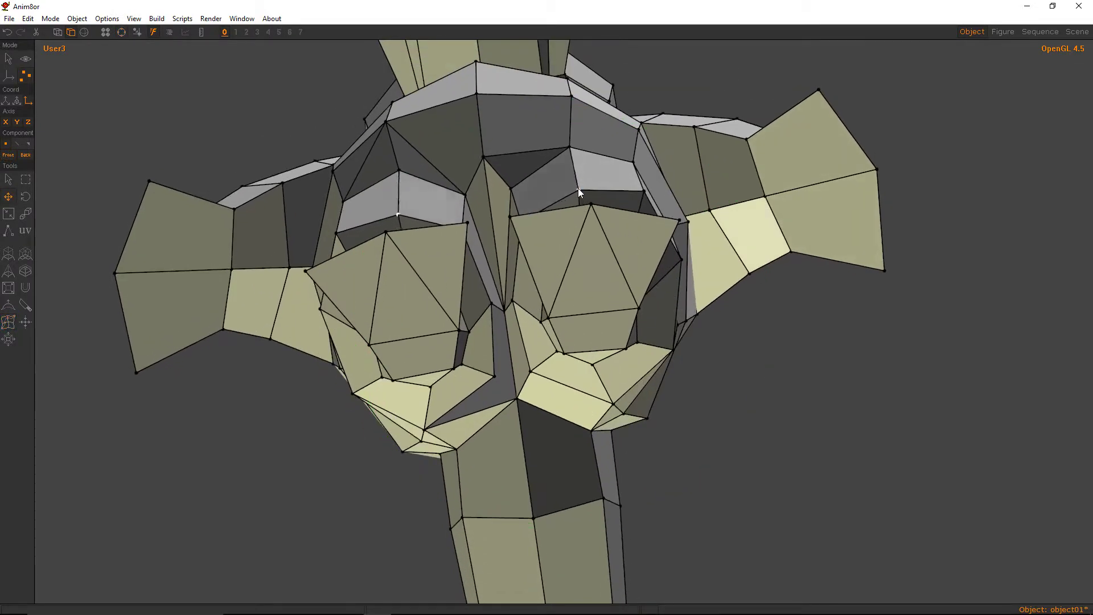
key(k)
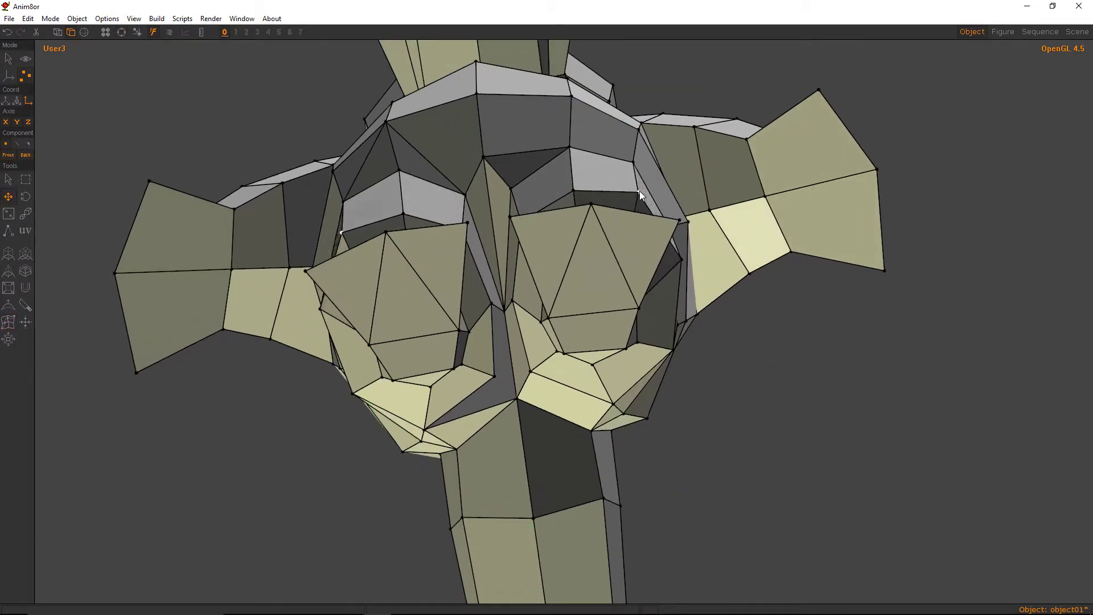
Move the upper rear thigh point beside the tail base slightly outward.
right_drag(639, 190, 600, 282)
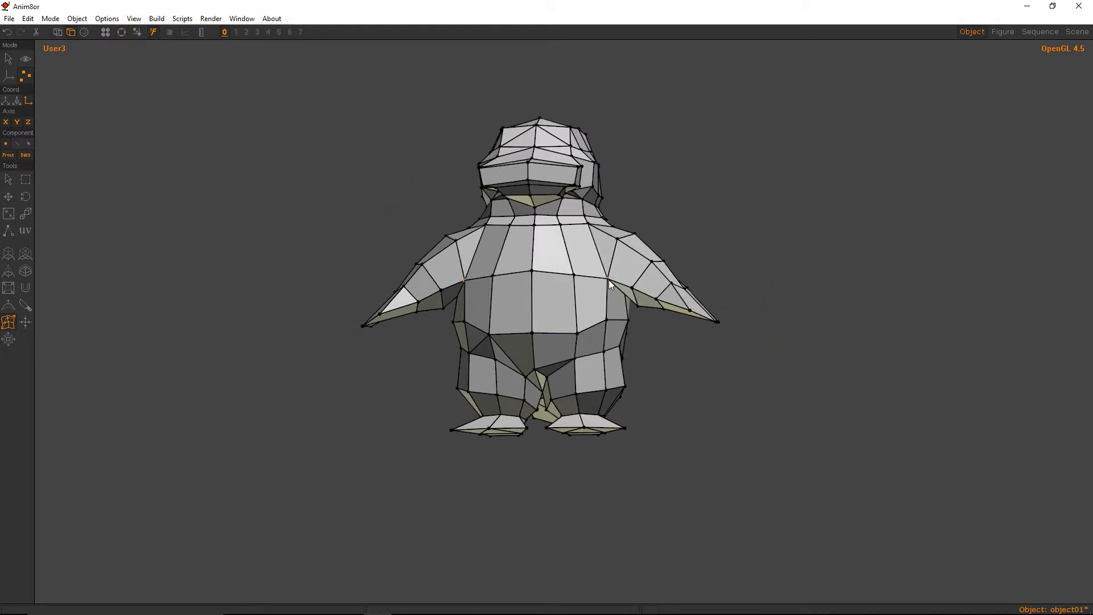
key(ctrl+r)
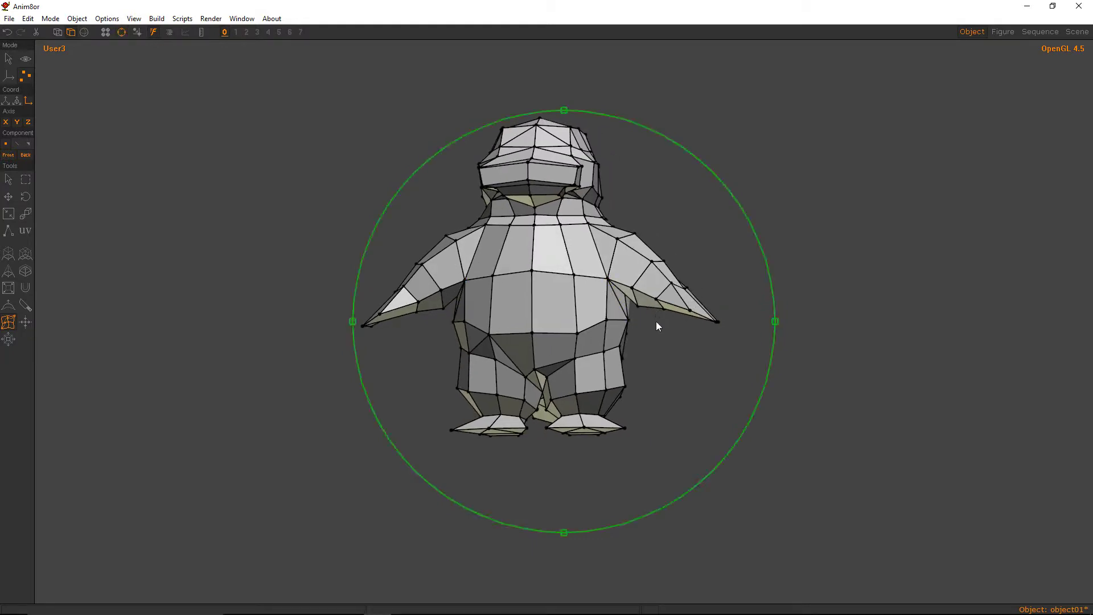
drag(656, 321, 459, 197)
key(ctrl+r)
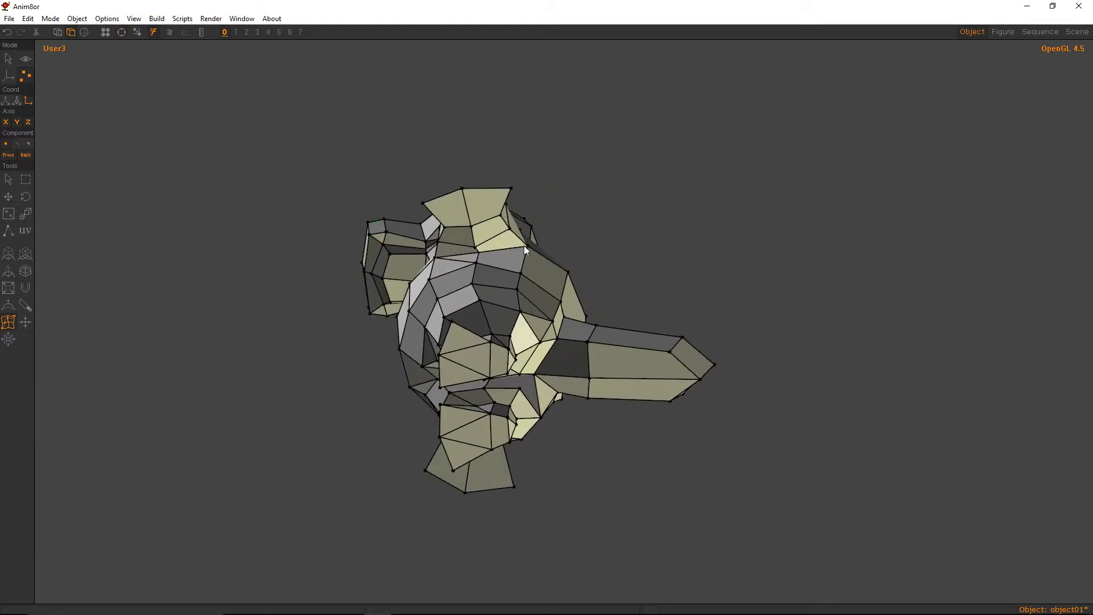
key(r)
drag(526, 255, 622, 373)
key(r)
key(r)
key(ctrl+r)
key(ctrl+r)
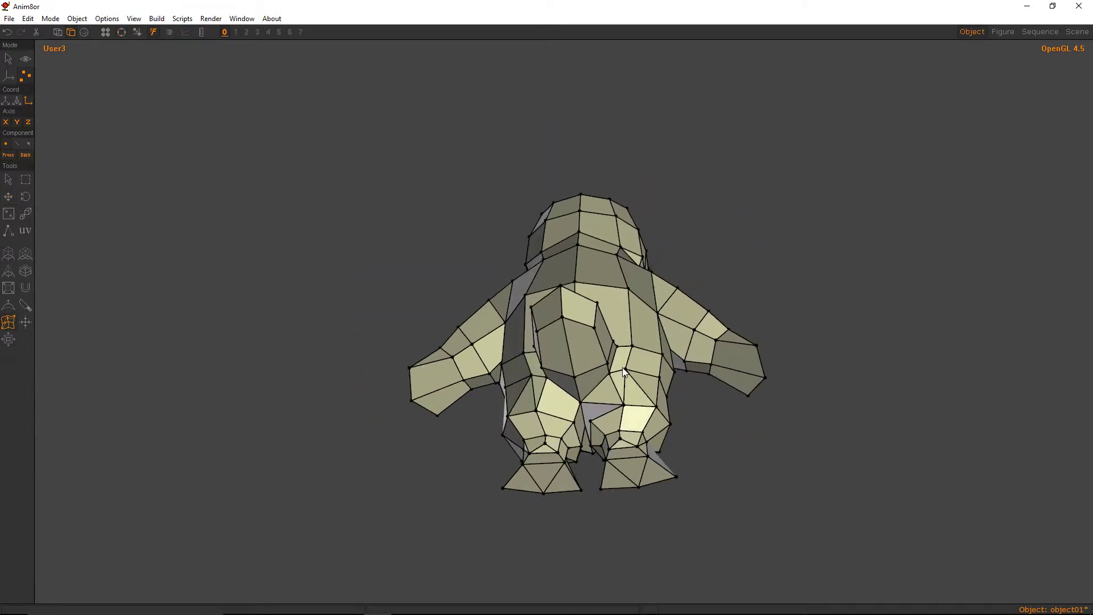
key(m)
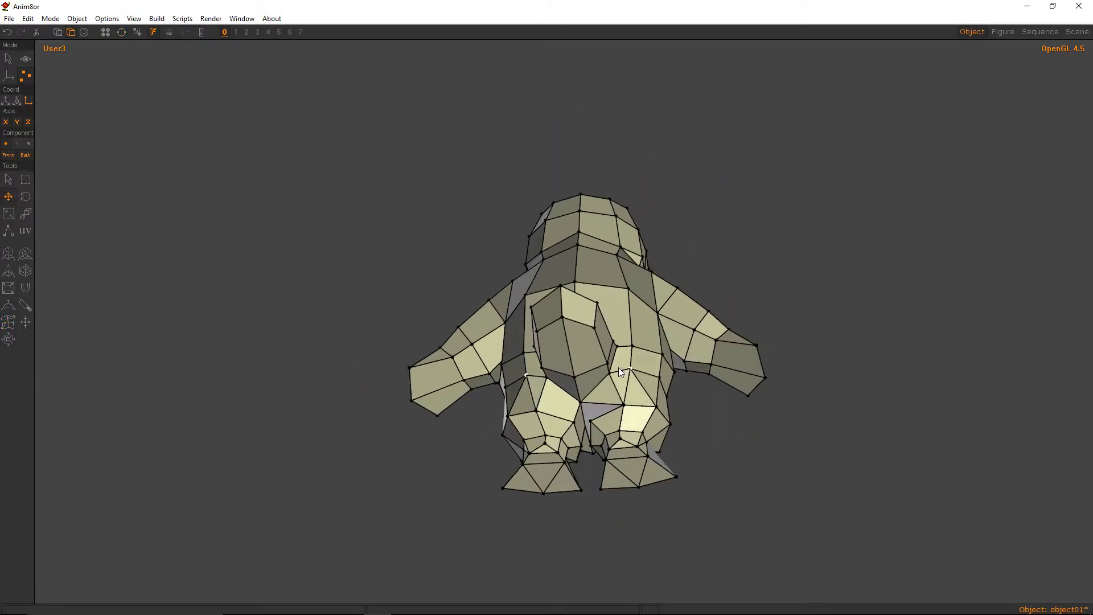
key(r)
Save the platypus project file.
drag(616, 367, 501, 320)
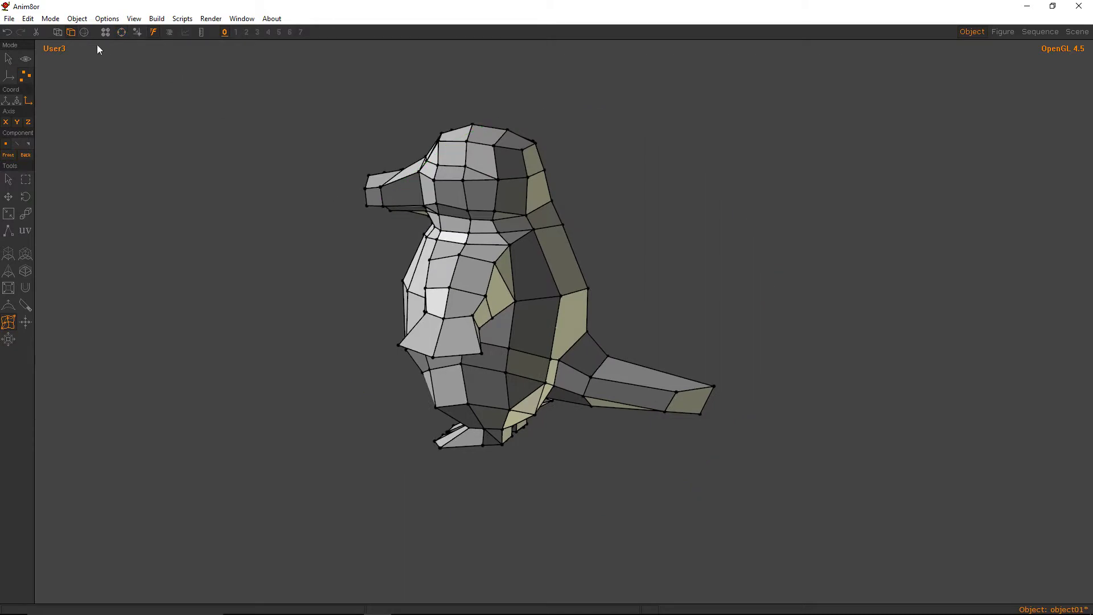
click(9, 19)
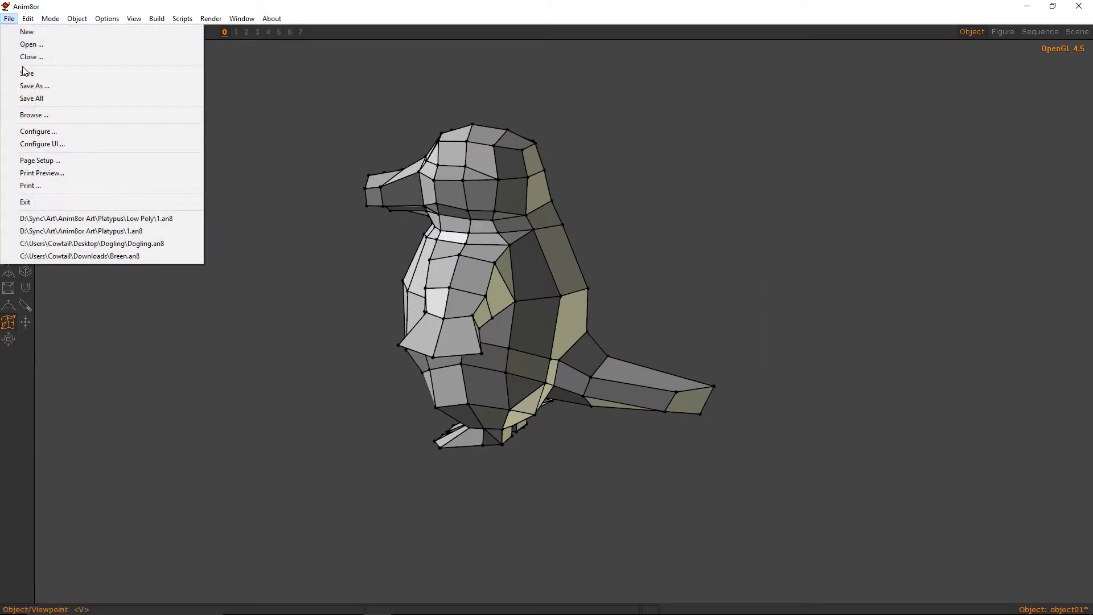
click(22, 72)
Leave point editing, inspect the deselected model from the front in smooth shading, and return to the flat shaded view with edges.
click(12, 58)
click(463, 251)
key(ctrl+r)
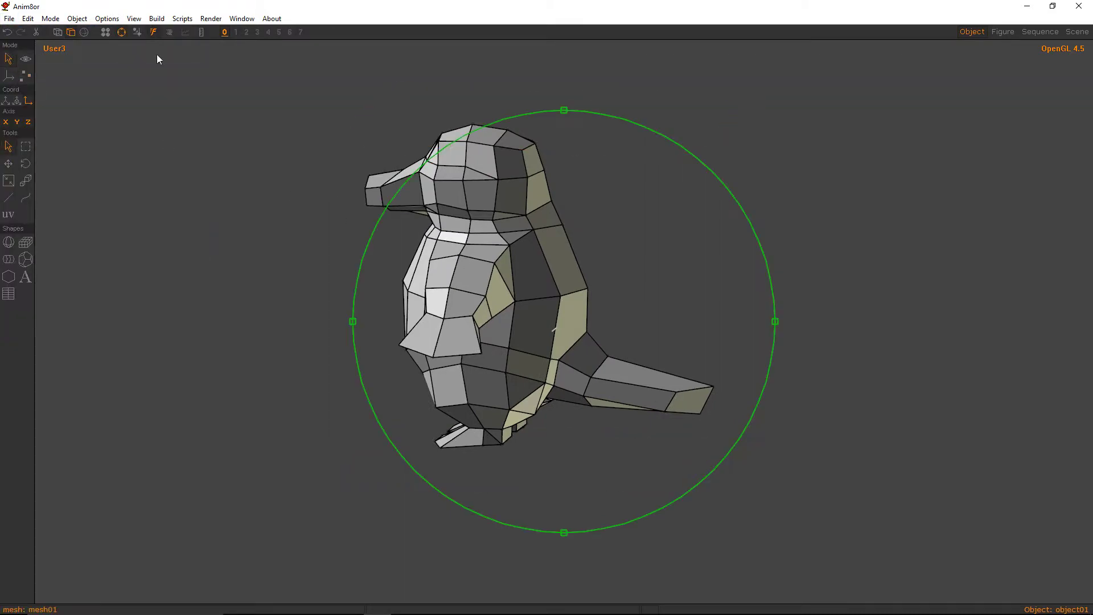
click(84, 32)
mouse_move(519, 266)
mouse_down()
mouse_move(734, 264)
mouse_move(631, 259)
mouse_up()
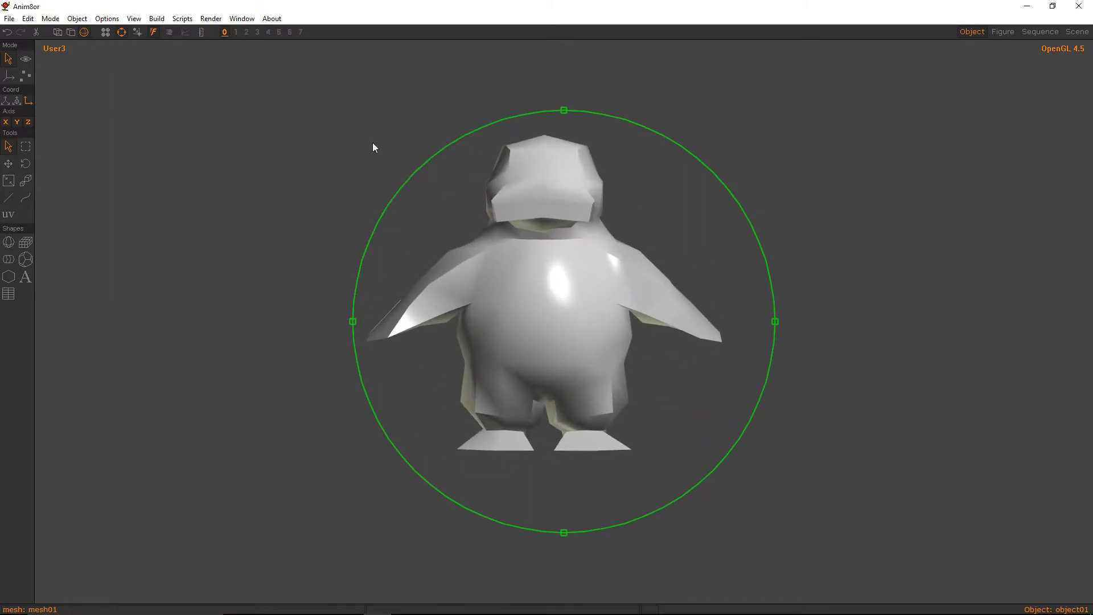
click(70, 32)
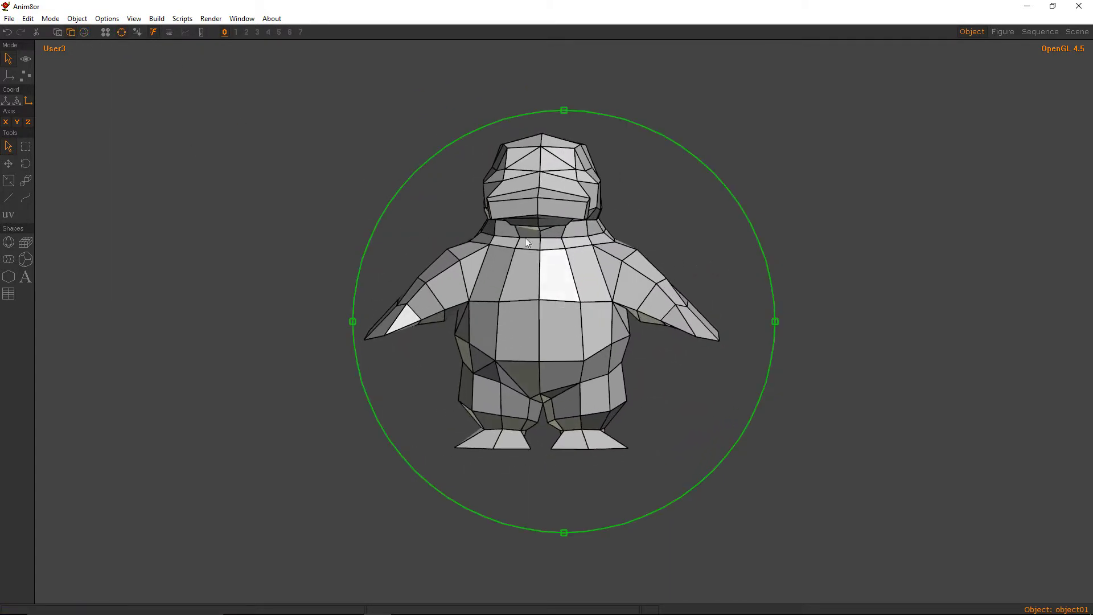
Resume point editing and reposition the upper rear point of the flipper near the shoulder.
click(25, 75)
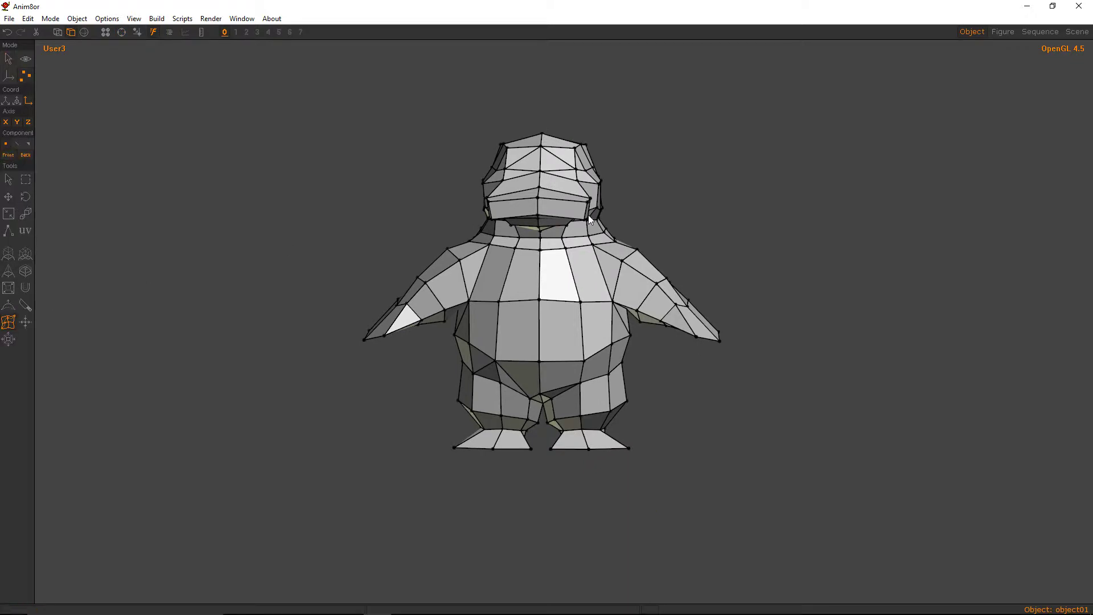
click(636, 252)
right_drag(636, 252, 399, 254)
key(m)
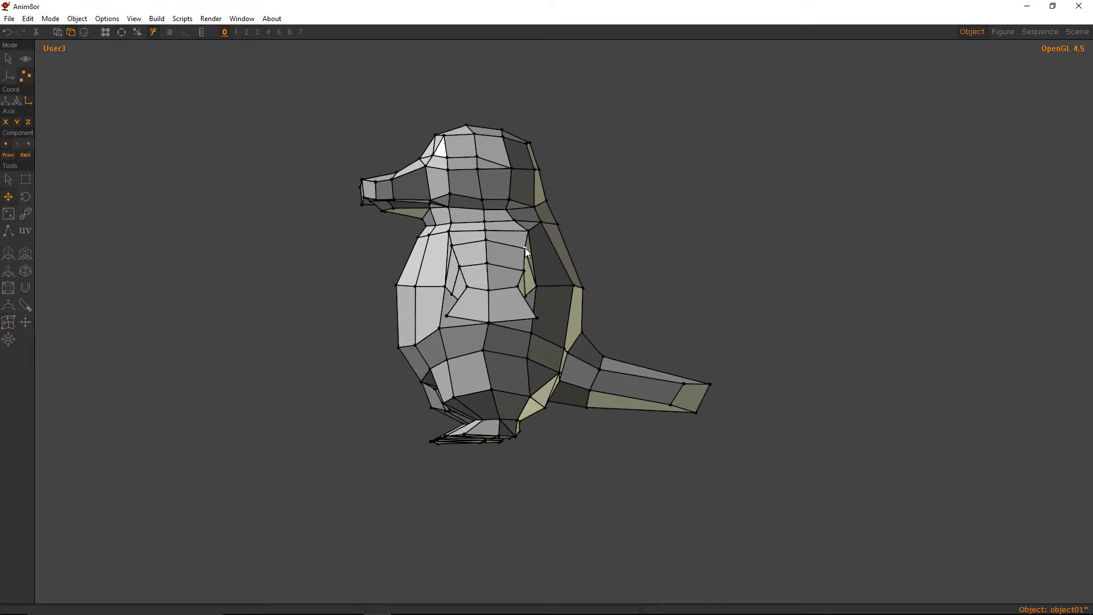
Examine the penguin's wing, neck and shoulder topology from the side and the front.
key(l)
key(ctrl+r)
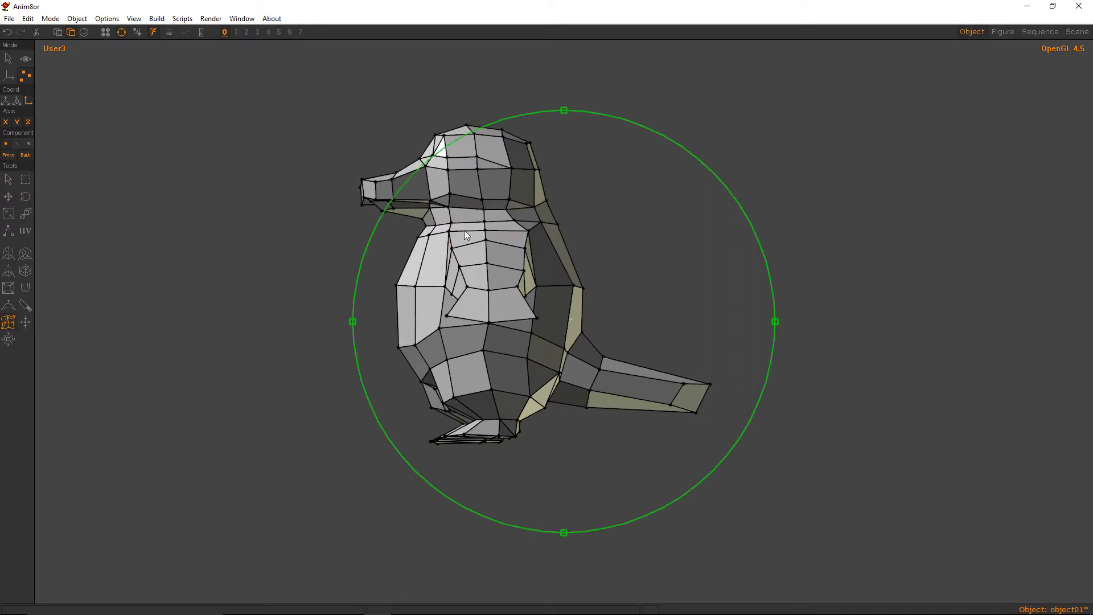
drag(463, 230, 508, 334)
right_drag(508, 333, 442, 310)
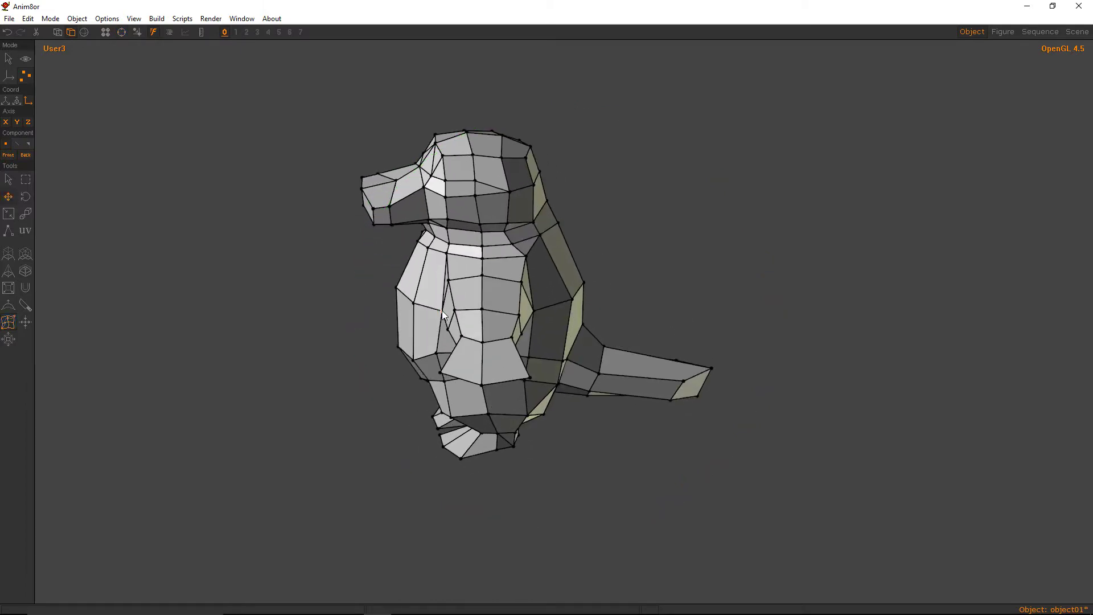
right_drag(436, 262, 549, 253)
key(m)
drag(459, 273, 465, 272)
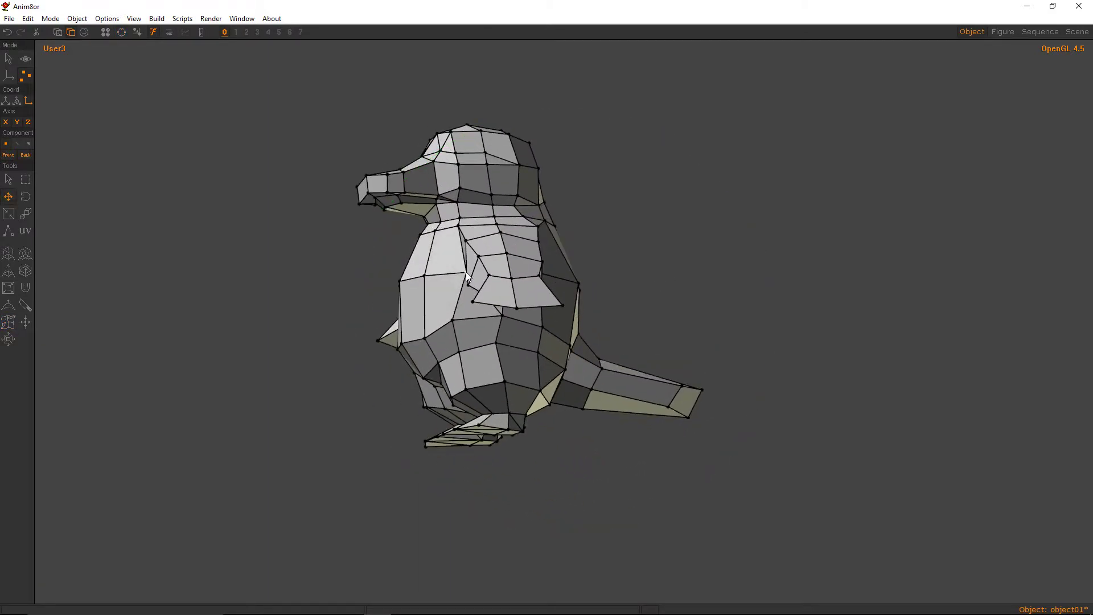
right_drag(467, 277, 620, 335)
middle_drag(519, 332, 570, 319)
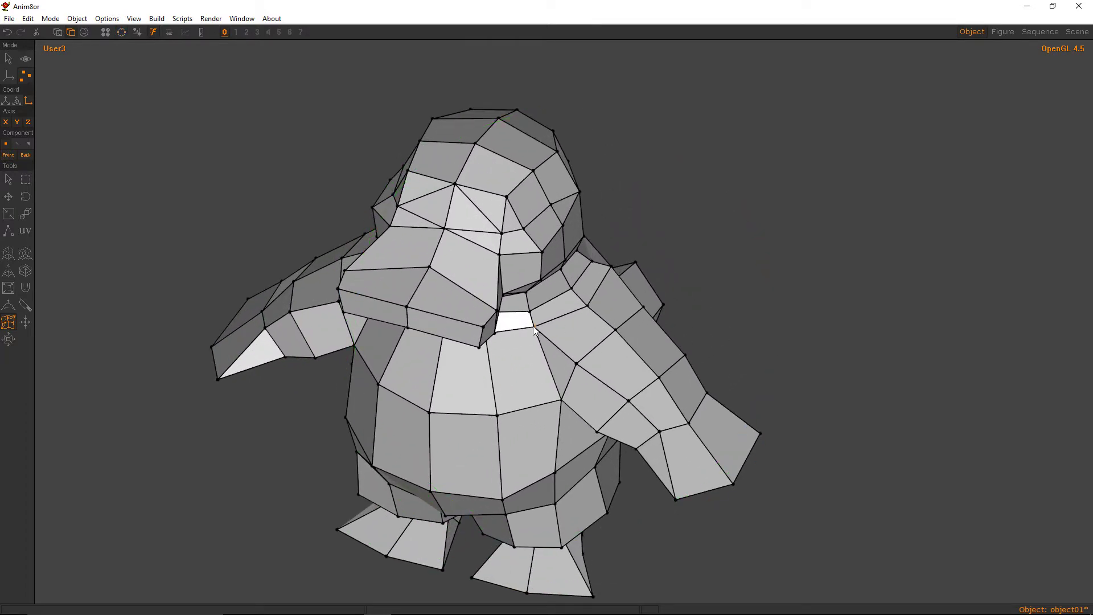
Nudge the vertex at the side of the neck base slightly upward, just above the shoulder.
key(m)
right_drag(544, 331, 425, 248)
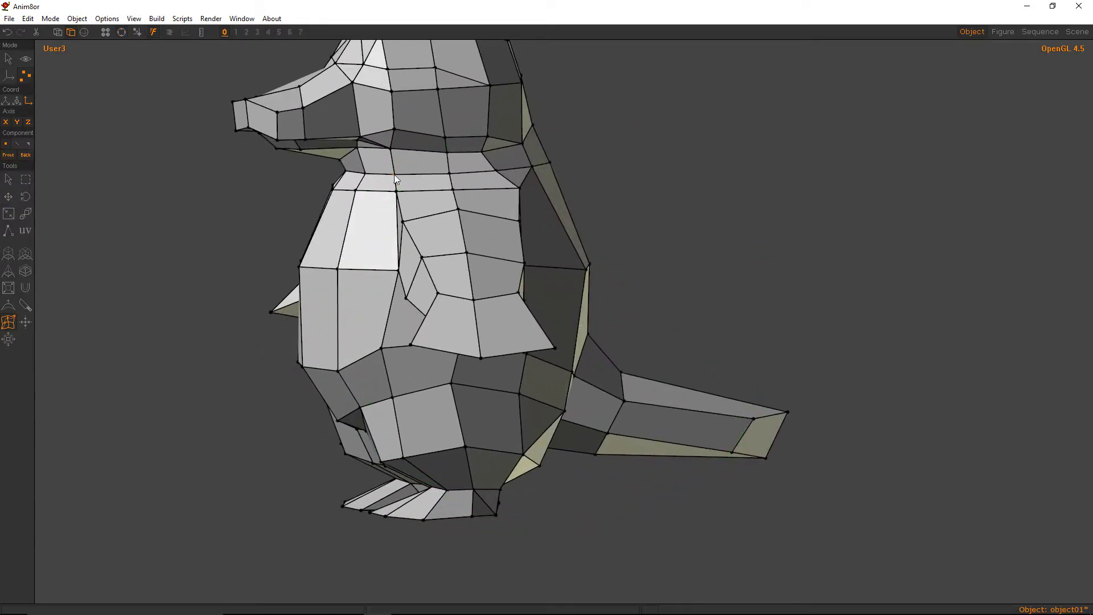
right_drag(394, 172, 605, 260)
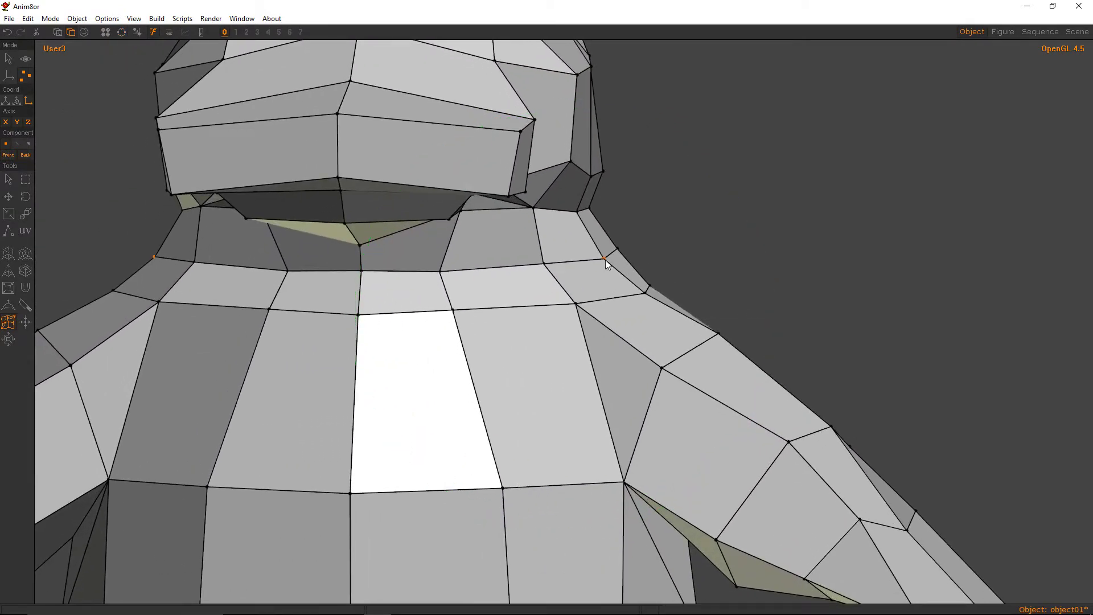
click(606, 255)
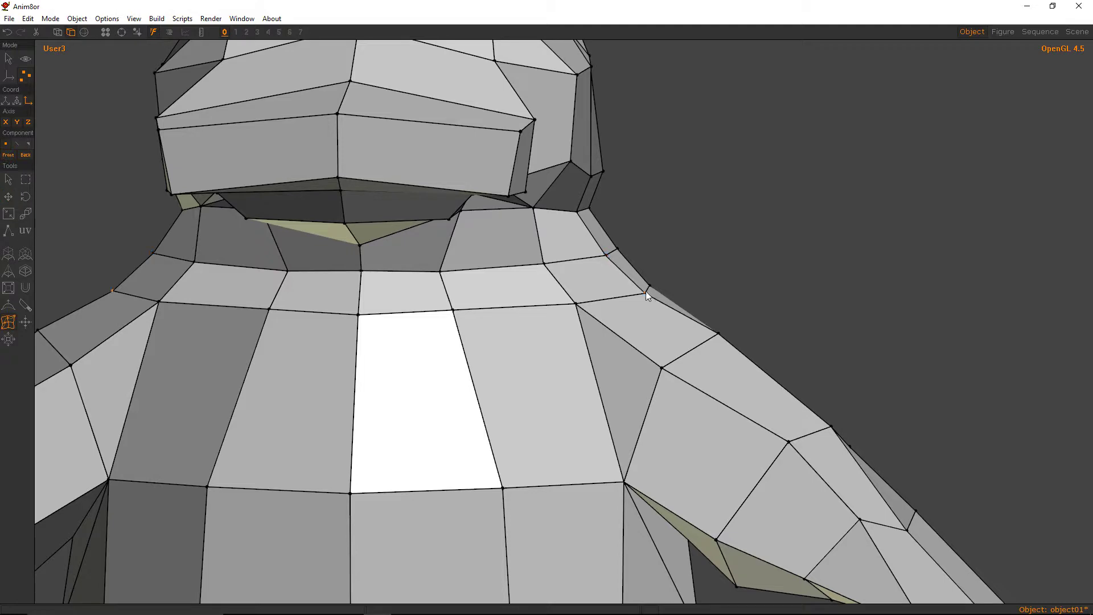
right_drag(624, 272, 387, 288)
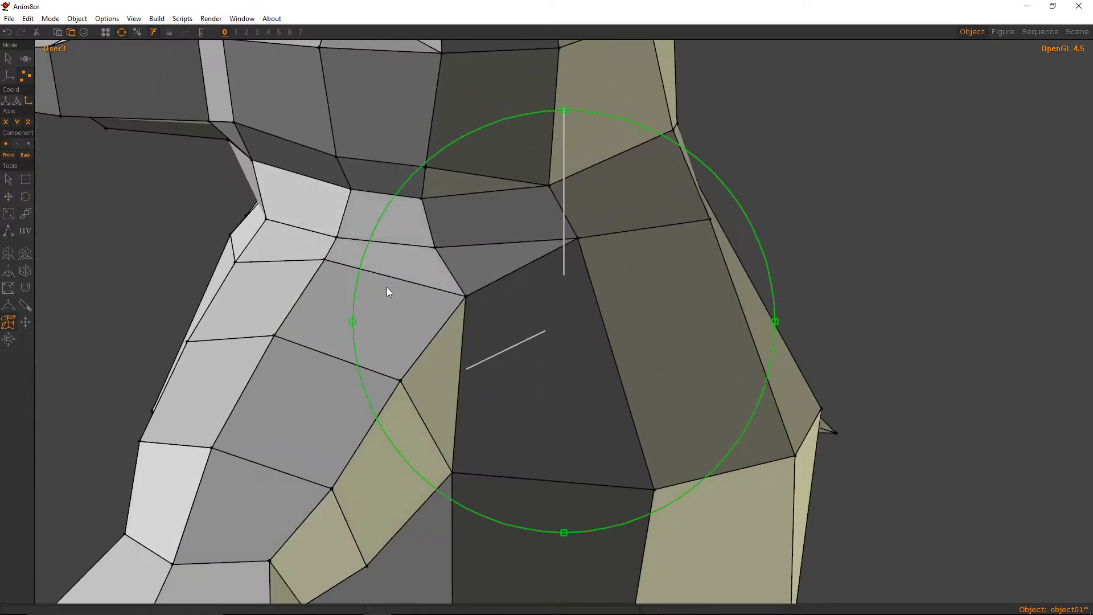
Try to dissolve the extra edge behind the shoulder and shift the rear shoulder vertex toward the neck.
mouse_move(502, 264)
right_down()
mouse_move(507, 277)
mouse_move(732, 238)
mouse_move(622, 237)
mouse_move(607, 254)
mouse_move(642, 254)
mouse_move(451, 237)
mouse_move(488, 207)
mouse_move(500, 261)
right_up()
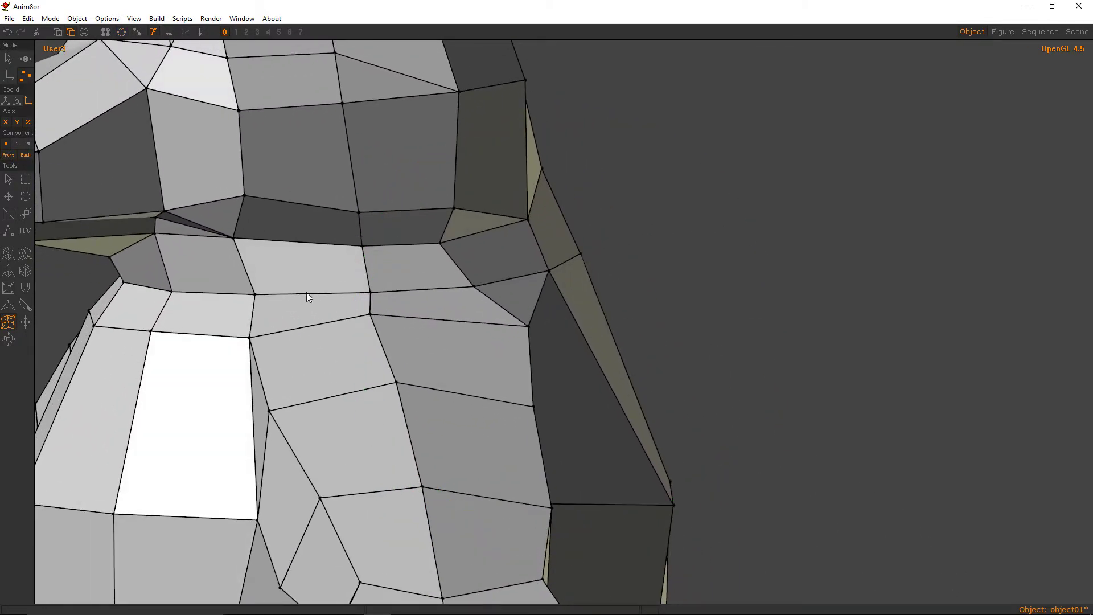
right_drag(370, 279, 493, 232)
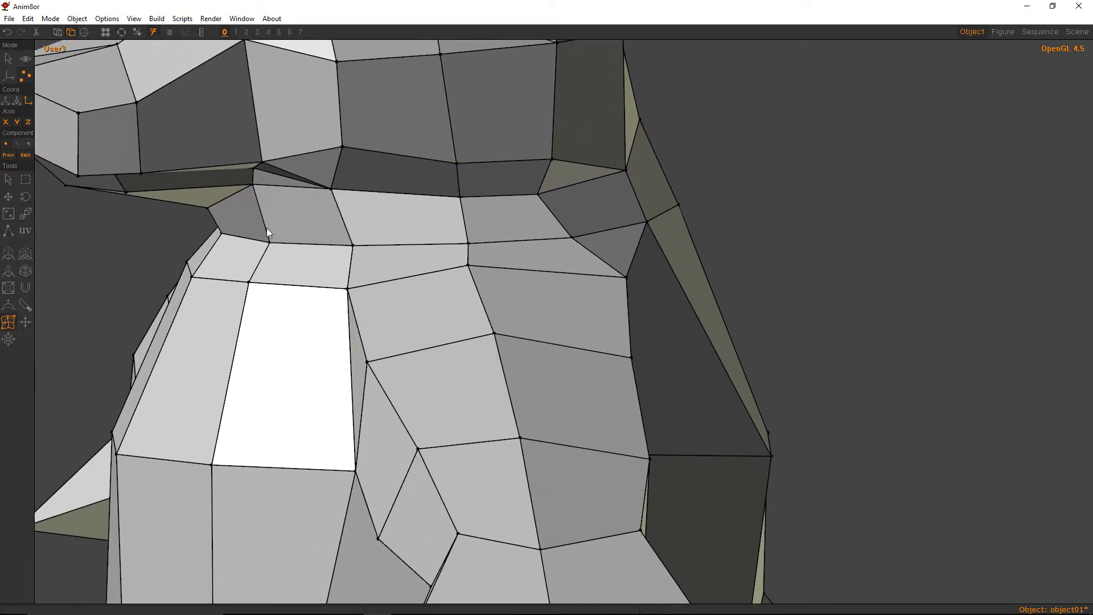
click(25, 155)
right_drag(493, 244, 456, 282)
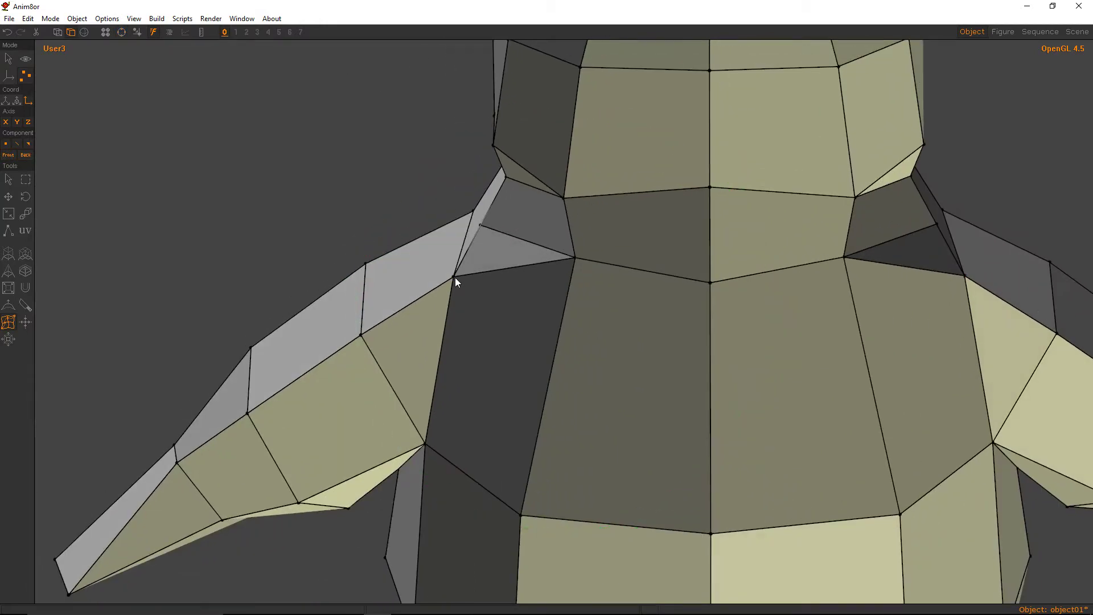
middle_click(515, 238)
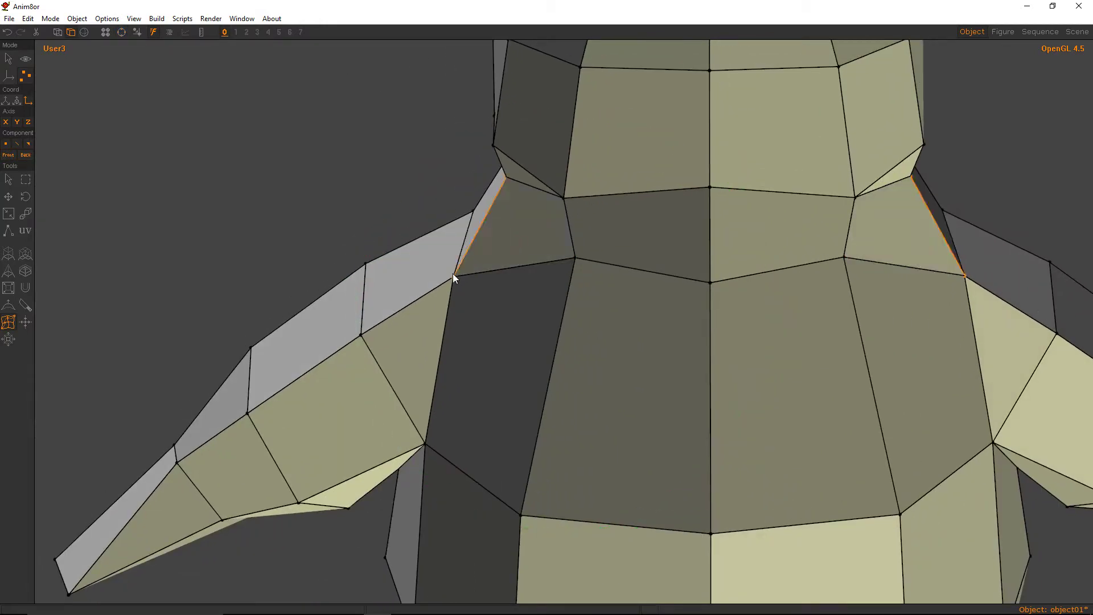
drag(453, 275, 466, 263)
Try to widen the neck by pulling its side vertices outward below the head.
right_drag(470, 263, 660, 227)
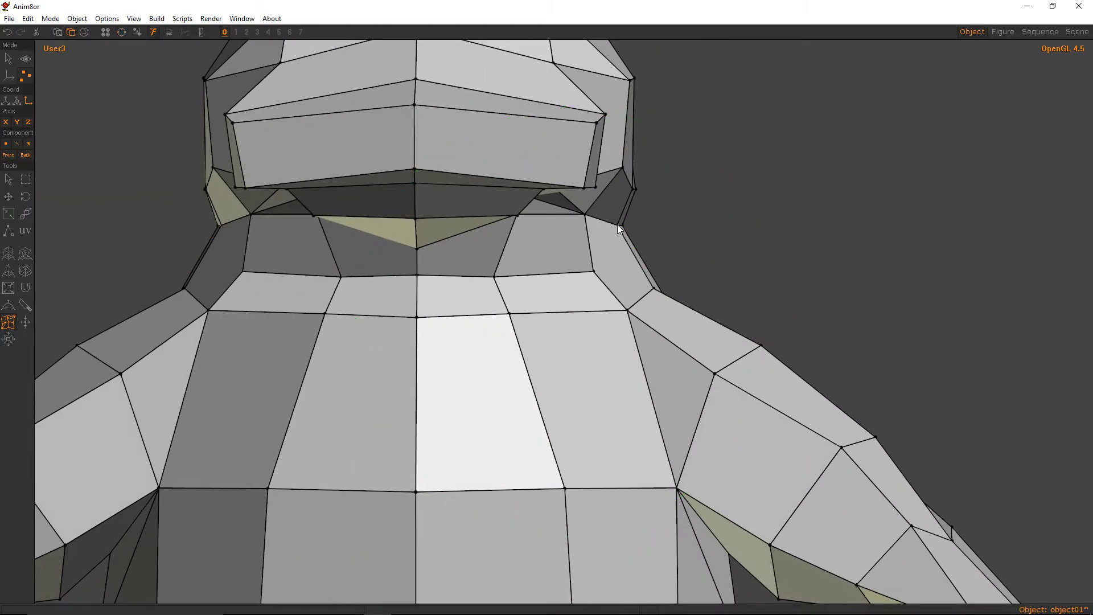
drag(617, 226, 648, 231)
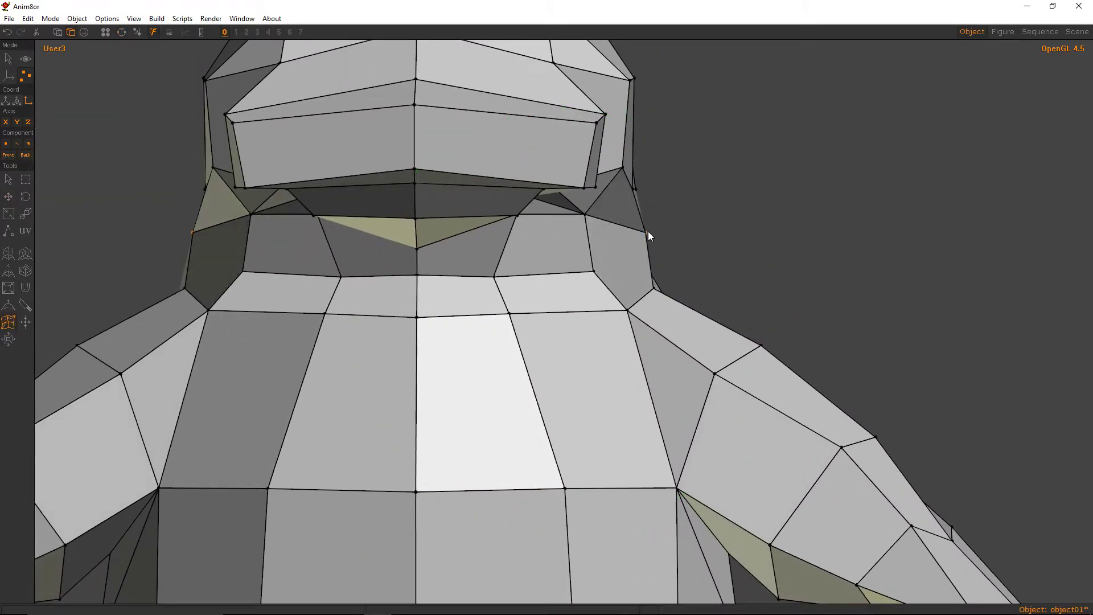
right_drag(647, 231, 640, 207)
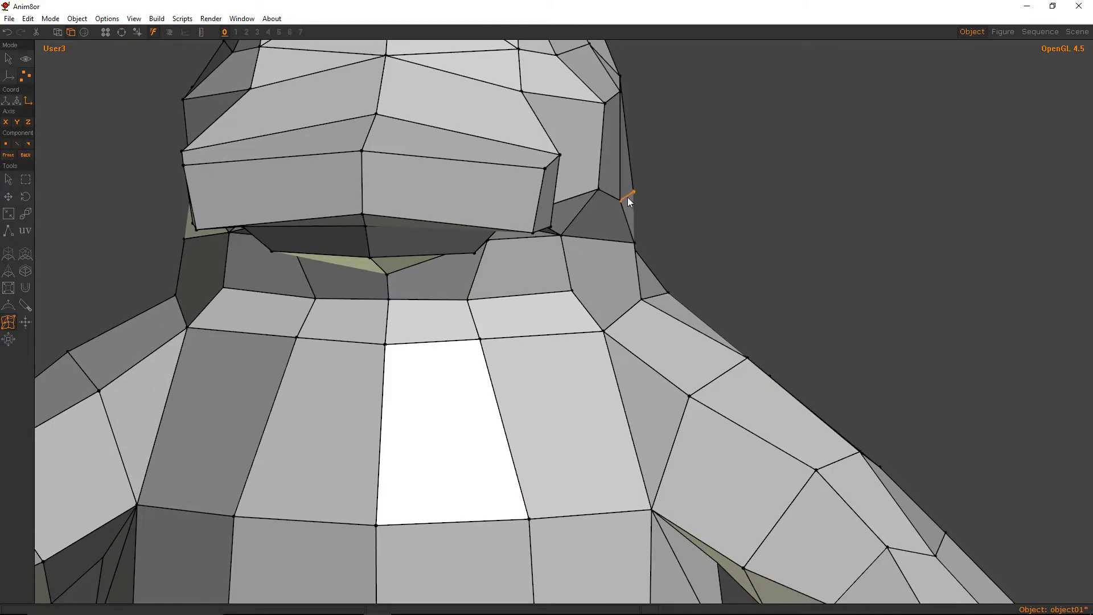
drag(627, 197, 642, 189)
right_drag(642, 189, 685, 230)
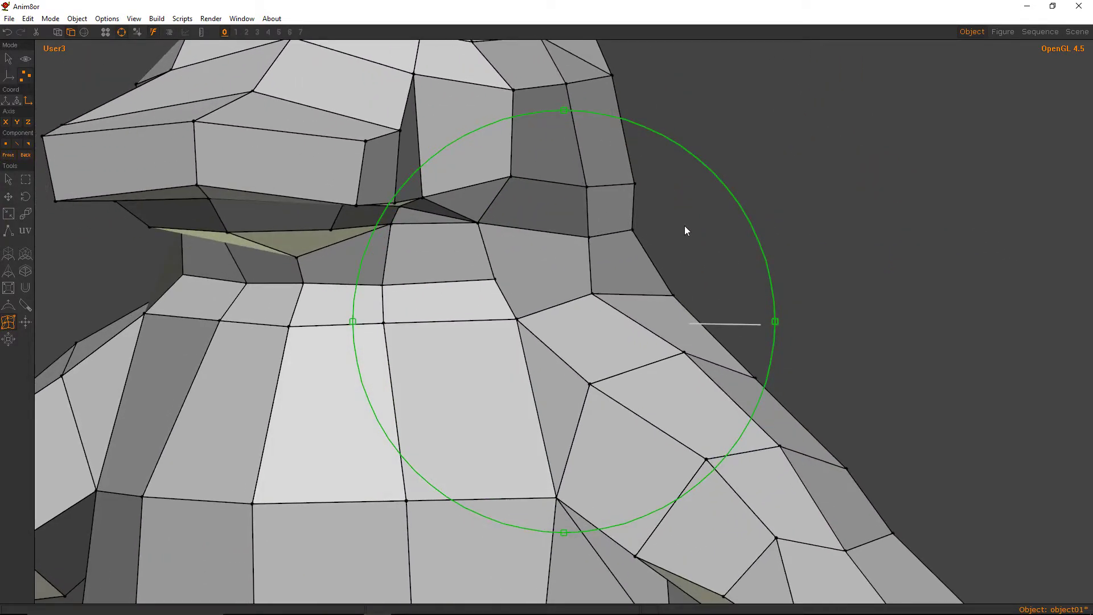
scroll(685, 226, down, 4)
right_drag(461, 235, 564, 235)
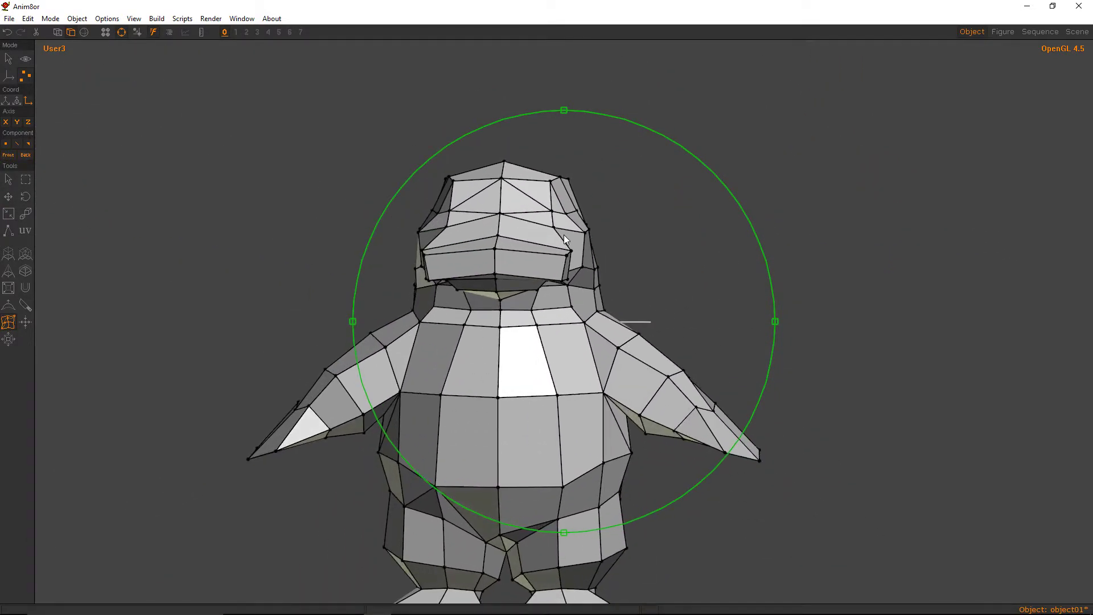
Undo the neck and shoulder vertex moves and the preceding edge dissolve.
key(ctrl+z)
key(ctrl+z)
key(ctrl+z)
key(ctrl+z)
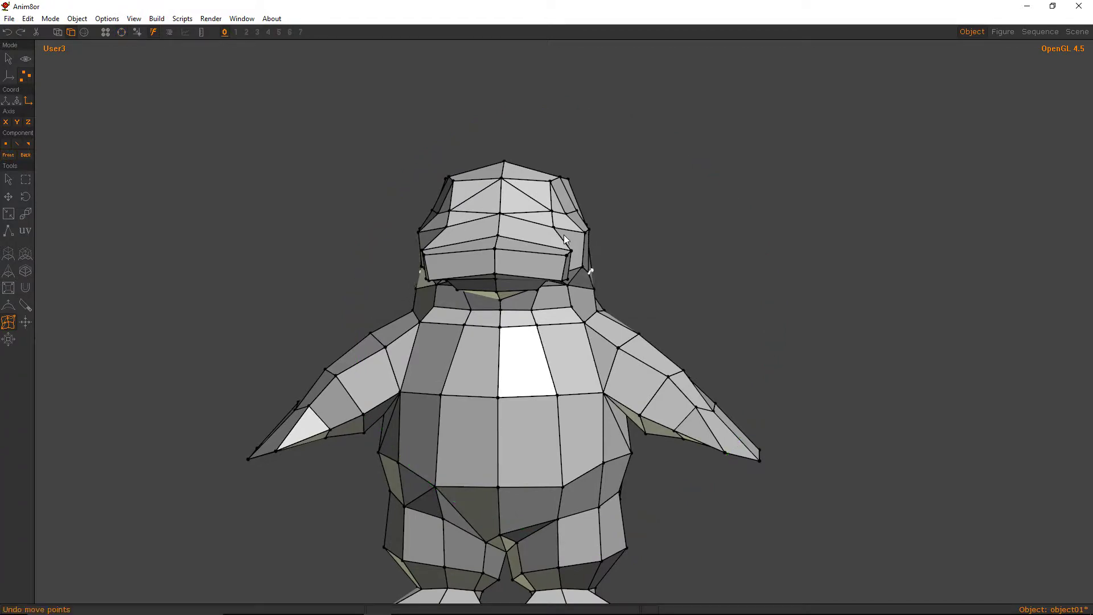
right_drag(614, 275, 510, 278)
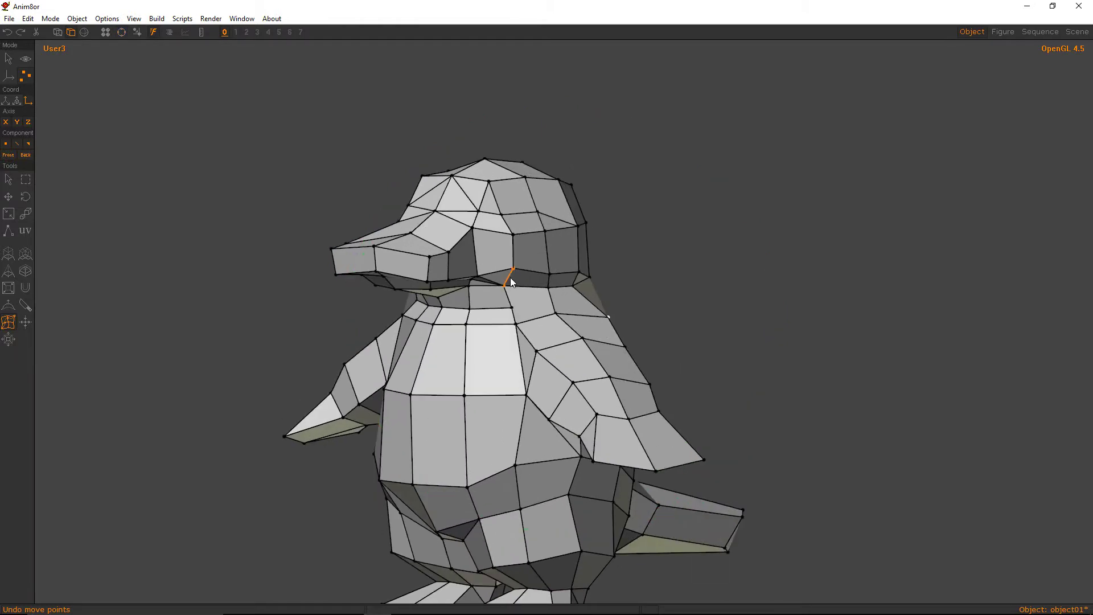
key(ctrl+z)
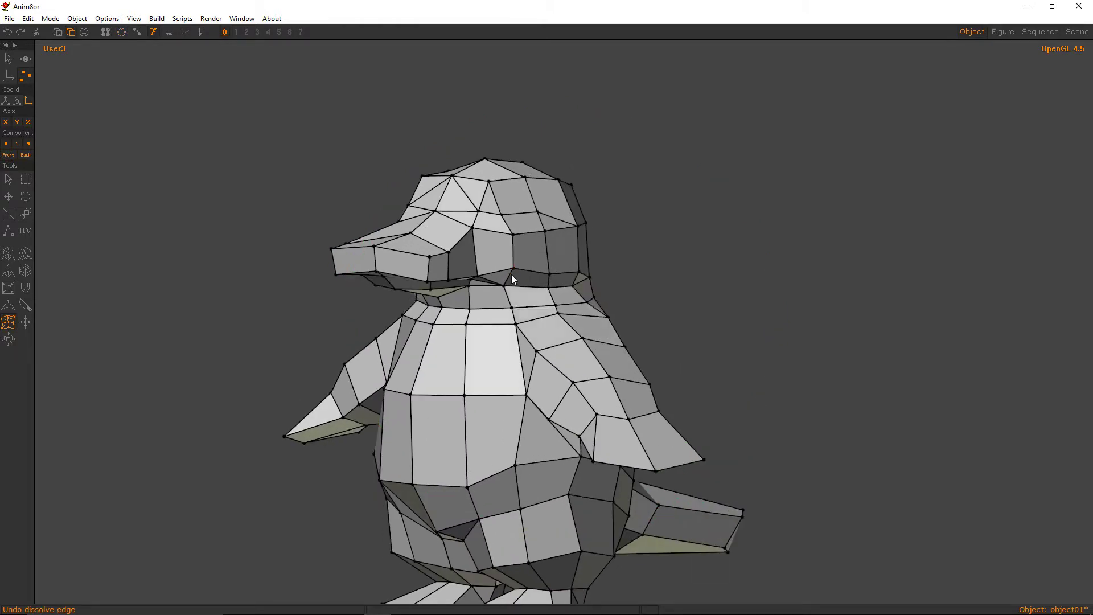
Move the side vertices of the neck loop outward so the neck widens directly beneath the head.
key(ctrl+r)
drag(511, 275, 655, 288)
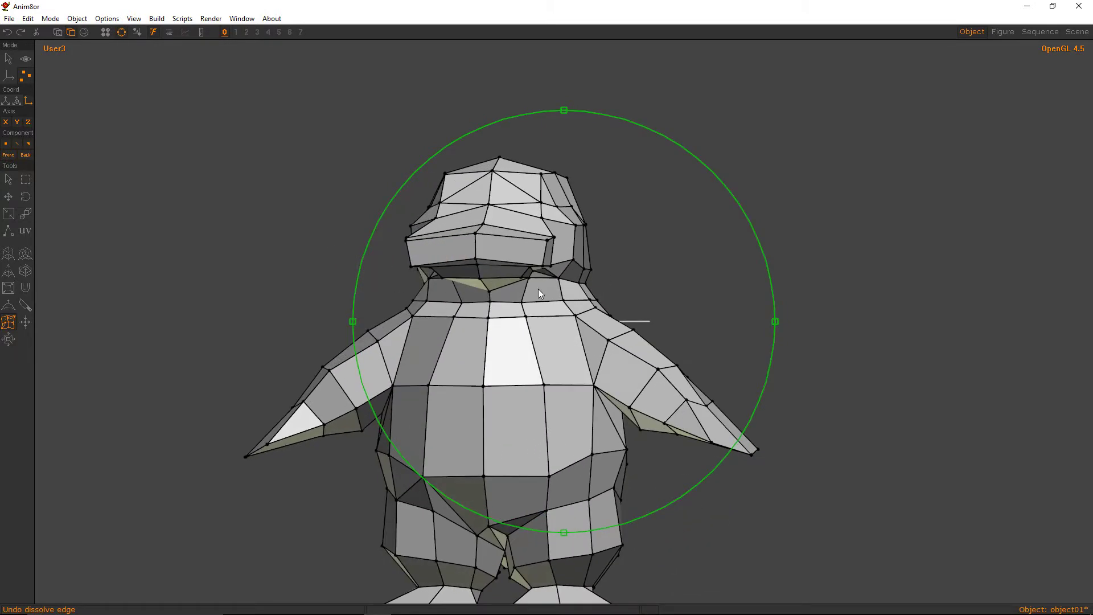
scroll(687, 288, up, 3)
mouse_move(602, 273)
right_down()
mouse_move(527, 279)
mouse_move(642, 283)
mouse_move(637, 303)
mouse_move(602, 277)
right_up()
click(538, 253)
key(m)
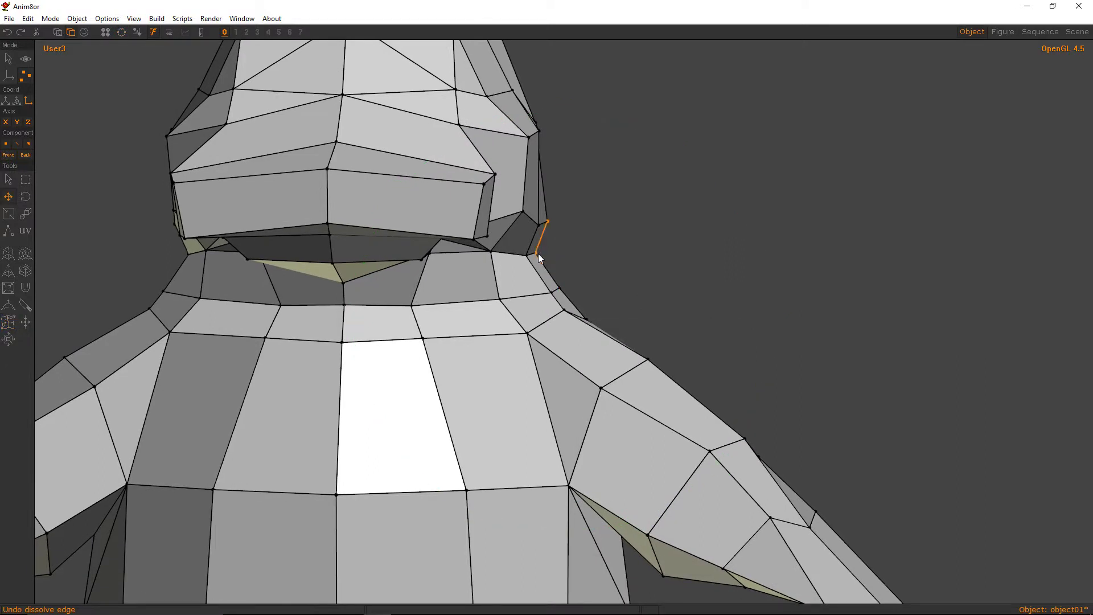
mouse_move(531, 253)
mouse_down()
mouse_move(552, 255)
mouse_move(551, 219)
mouse_move(551, 245)
mouse_up()
click(552, 285)
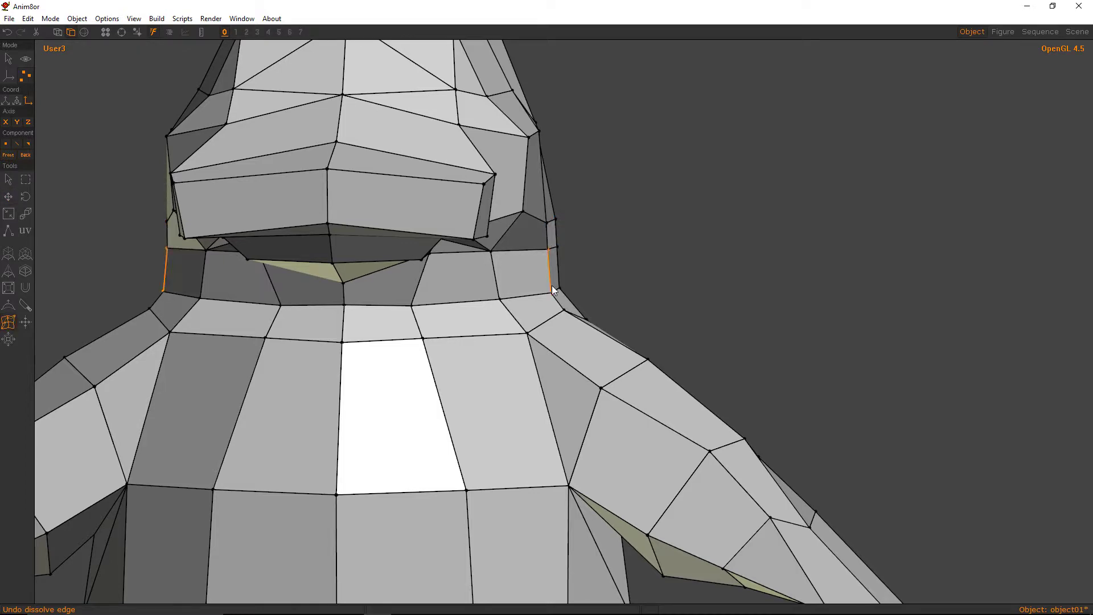
click(554, 289)
Dissolve the horizontal edges of the extra loop around the side and back of the neck.
drag(555, 290, 501, 233)
key(ctrl+r)
click(506, 248)
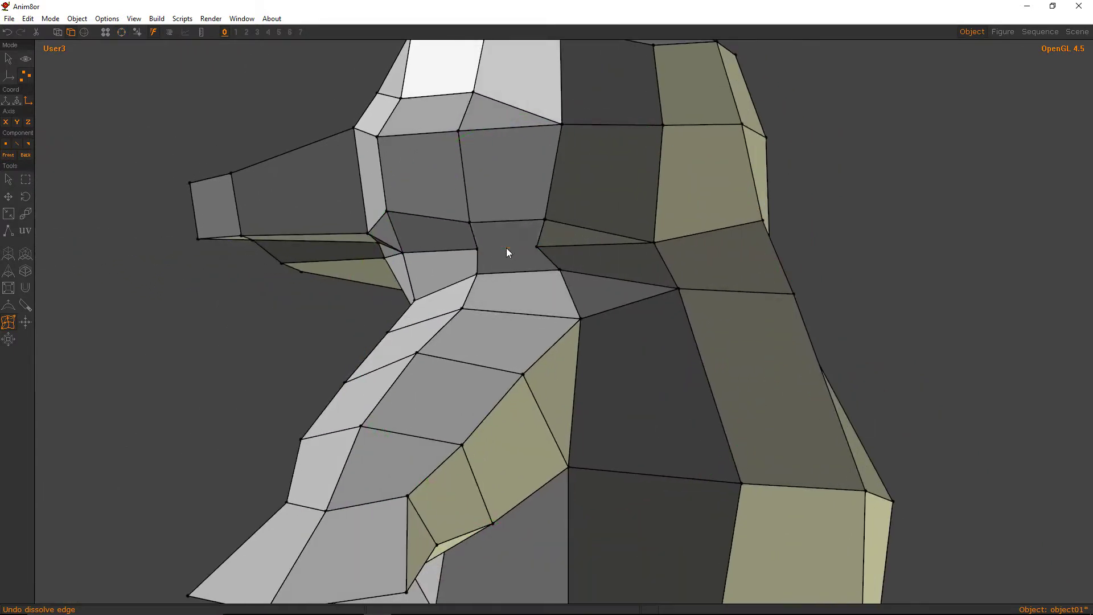
click(550, 246)
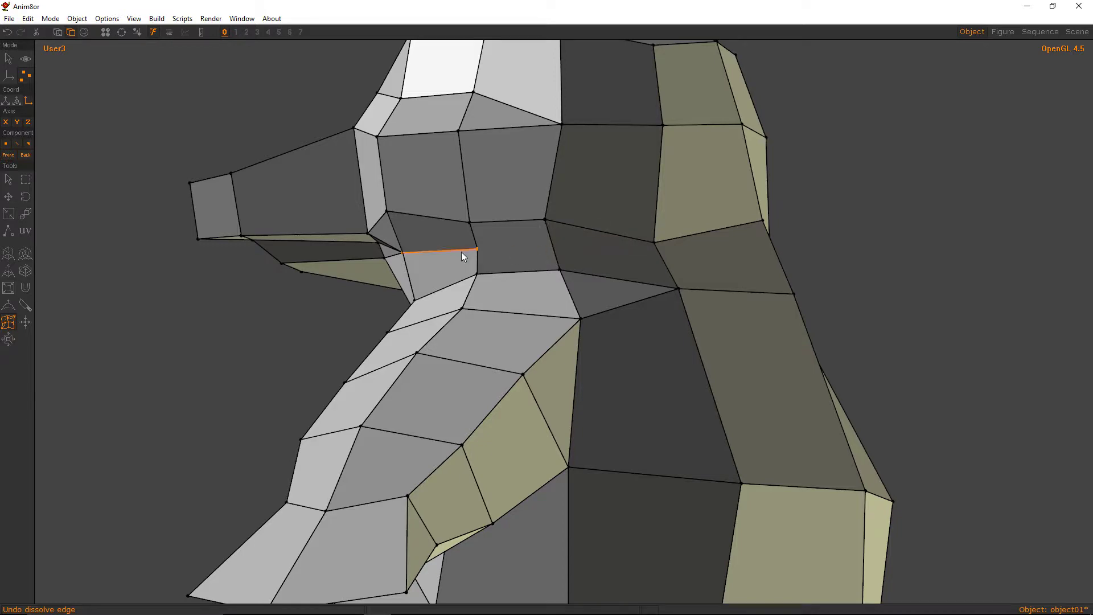
click(459, 252)
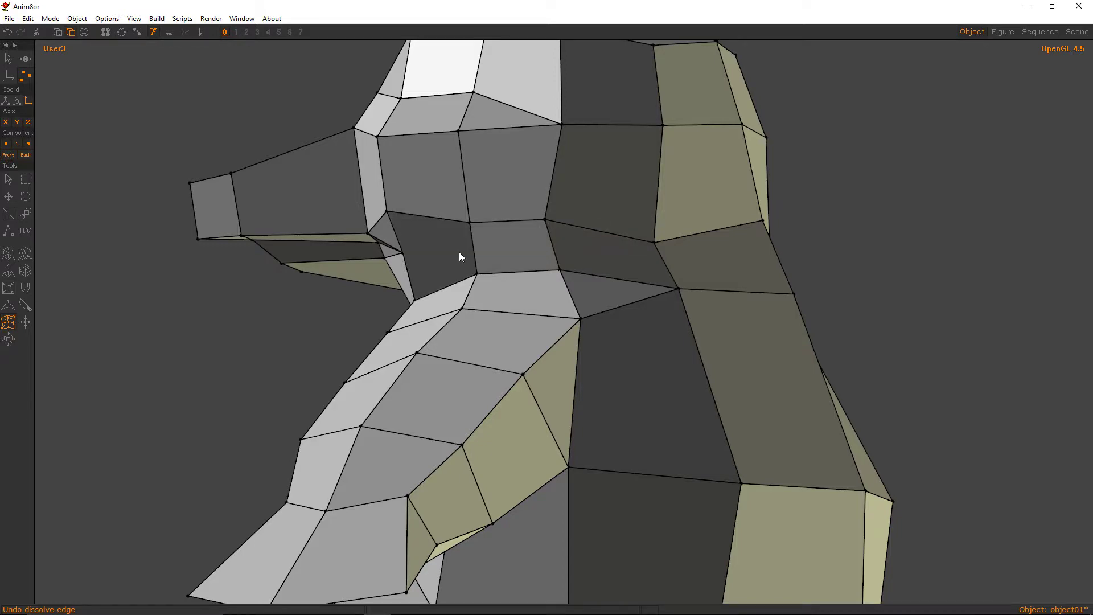
Nudge the vertices at the side of the neck and the lower head slightly inward.
middle_drag(535, 256, 649, 242)
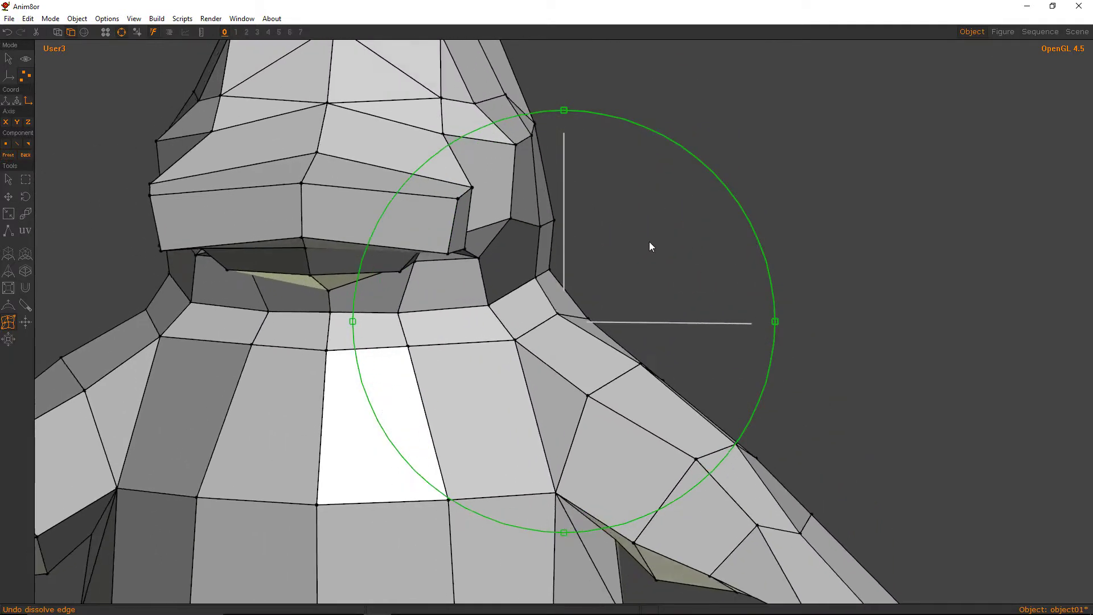
key(ctrl+r)
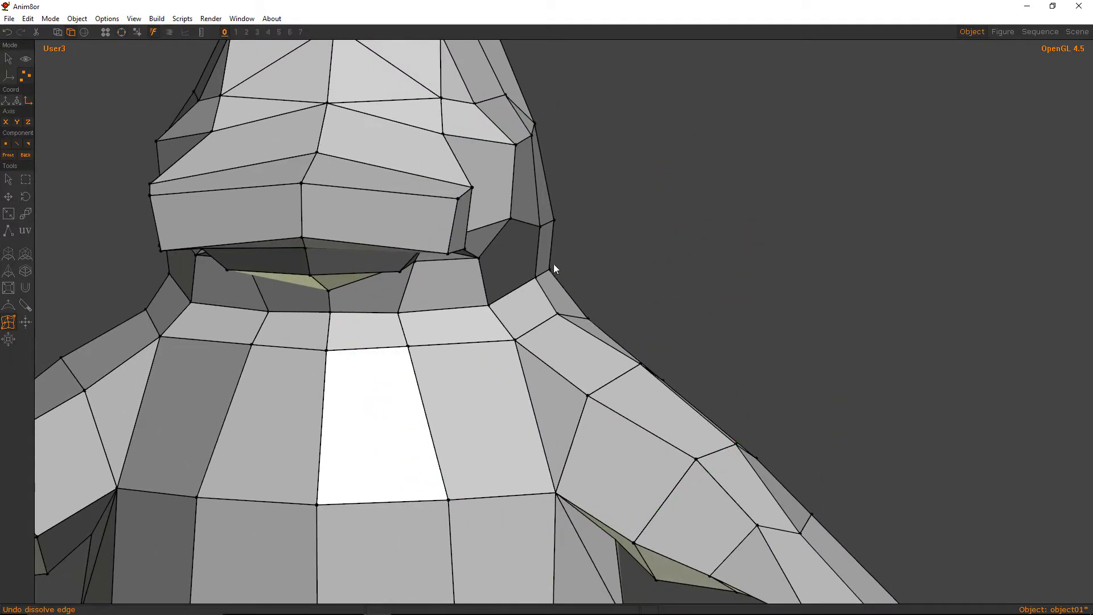
middle_drag(550, 267, 545, 265)
middle_drag(546, 224, 544, 223)
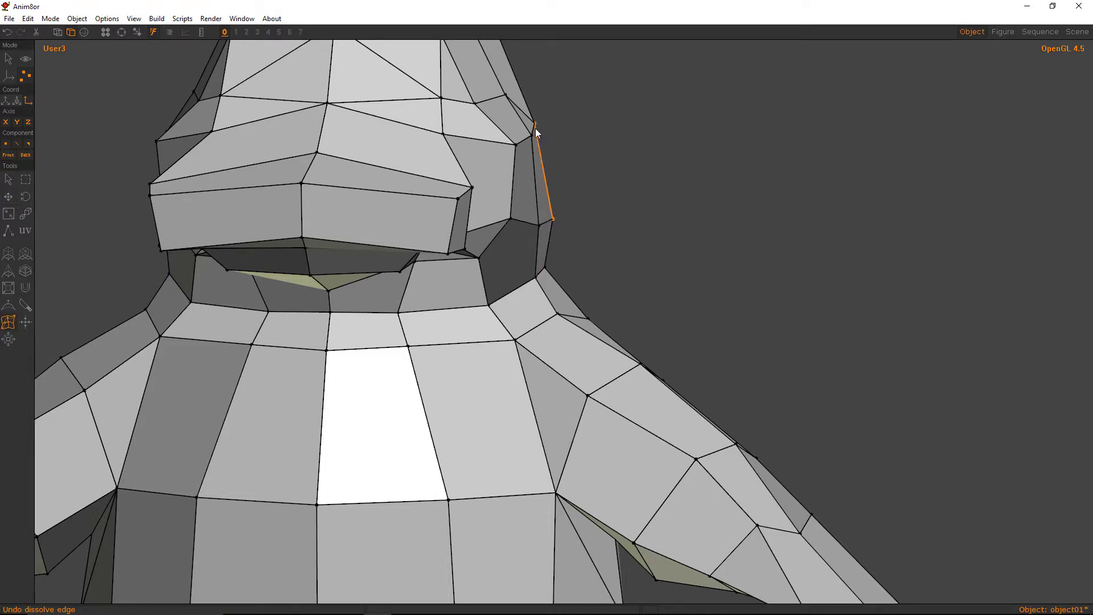
Connect the jaw corner to the lower side of the head with an edge and adjust the vertex where neck meets shoulder.
drag(535, 124, 530, 207)
key(ctrl+r)
key(a)
drag(542, 260, 548, 255)
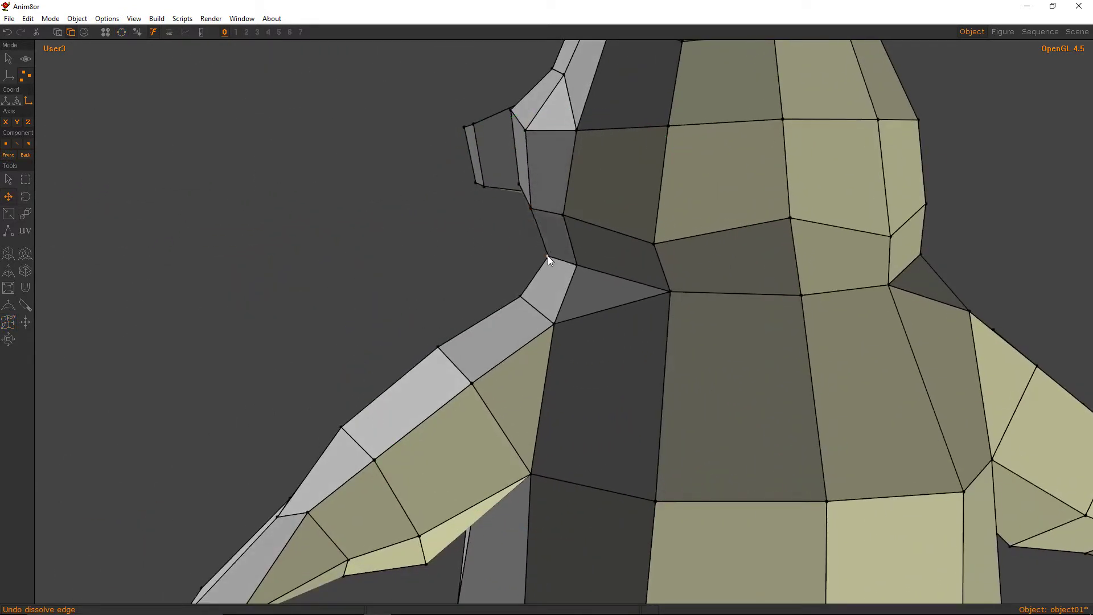
key(ctrl+r)
drag(578, 153, 623, 213)
key(ctrl+r)
key(ctrl+r)
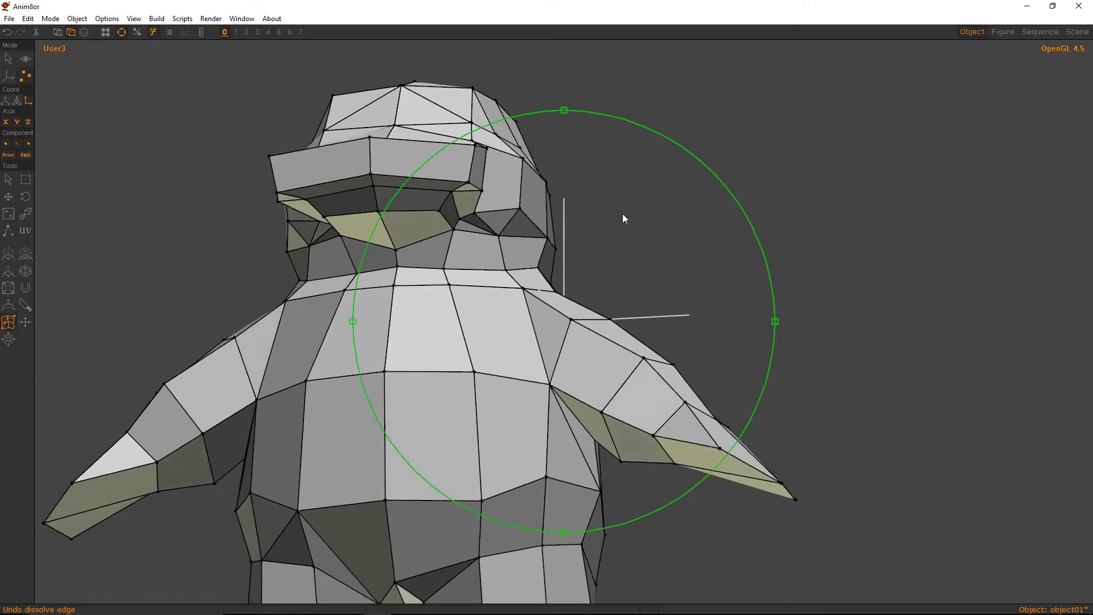
Move the vertex on top of the shoulder up and outward to smooth the slope into the wing.
right_drag(623, 215, 533, 265)
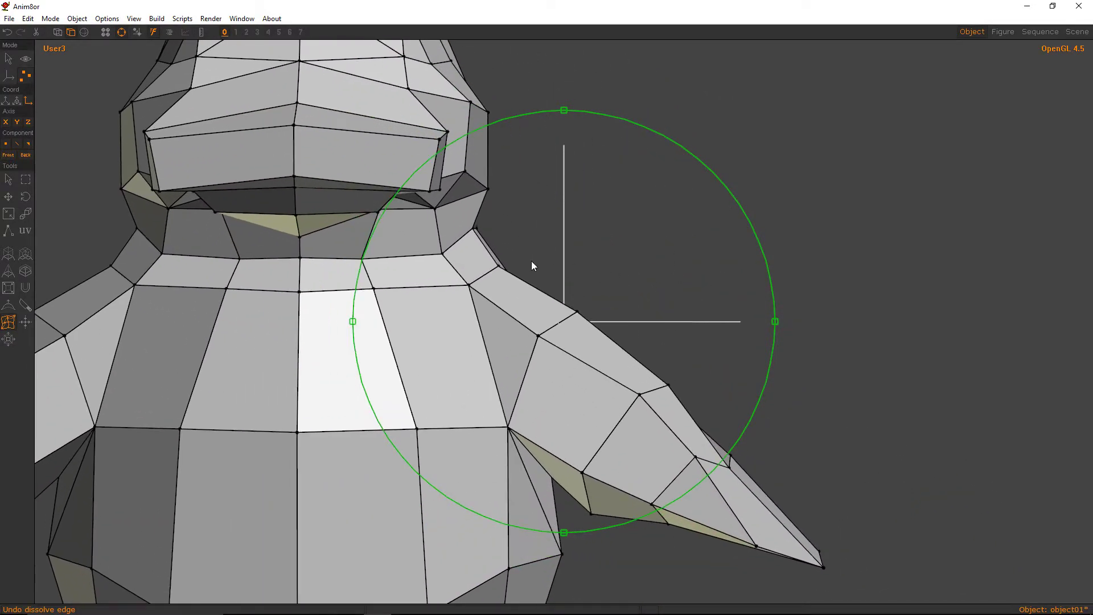
key(ctrl+r)
key(m)
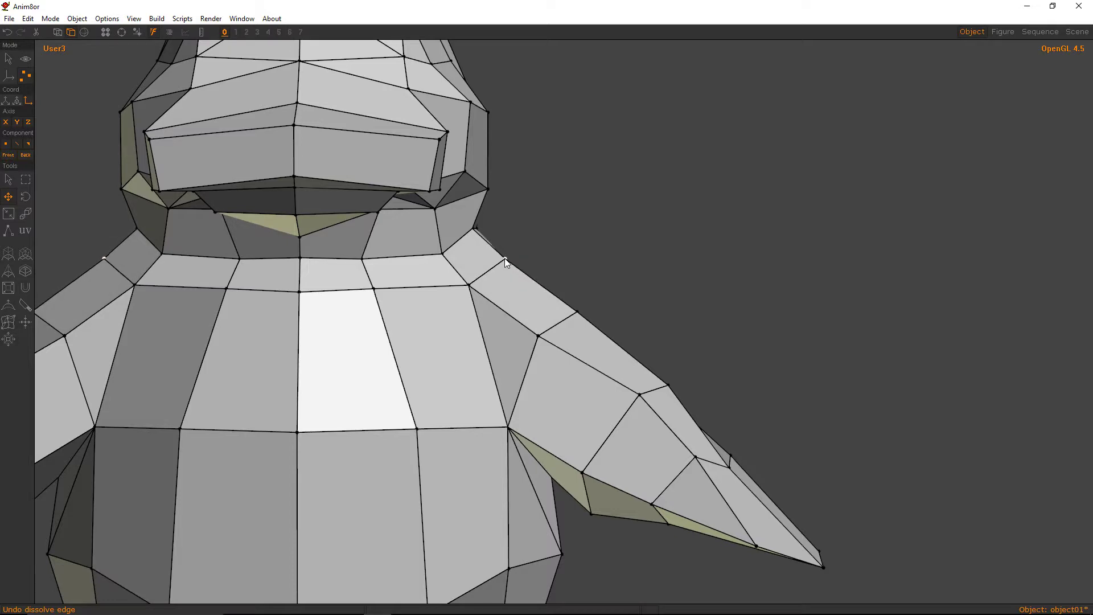
drag(504, 259, 541, 239)
Reposition the rear shoulder vertex where the wing joins the penguin's back.
key(t)
key(ctrl+r)
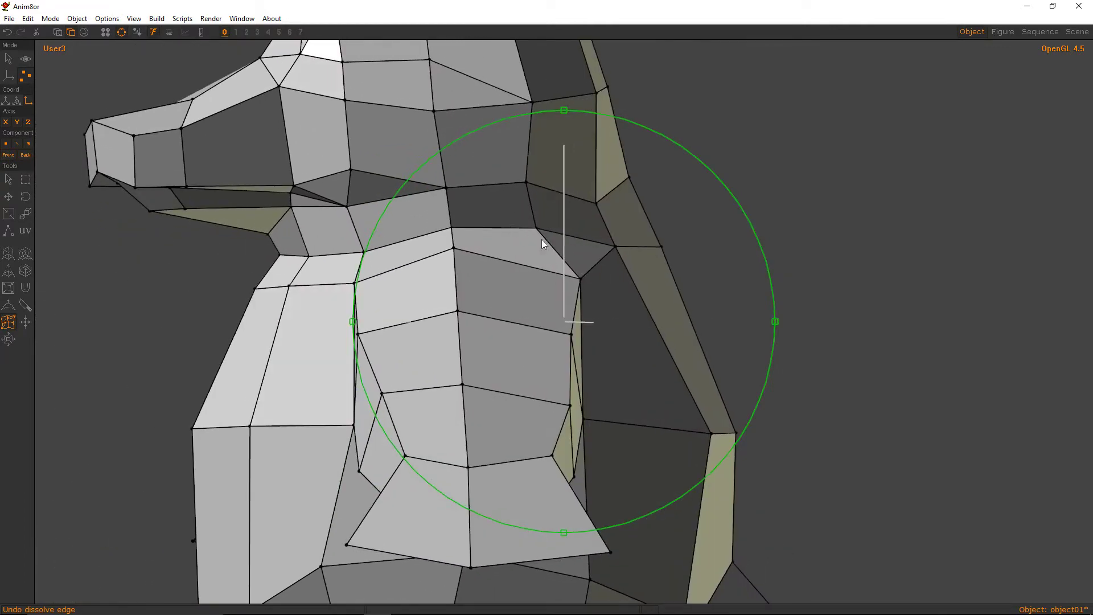
key(ctrl+r)
drag(561, 276, 578, 272)
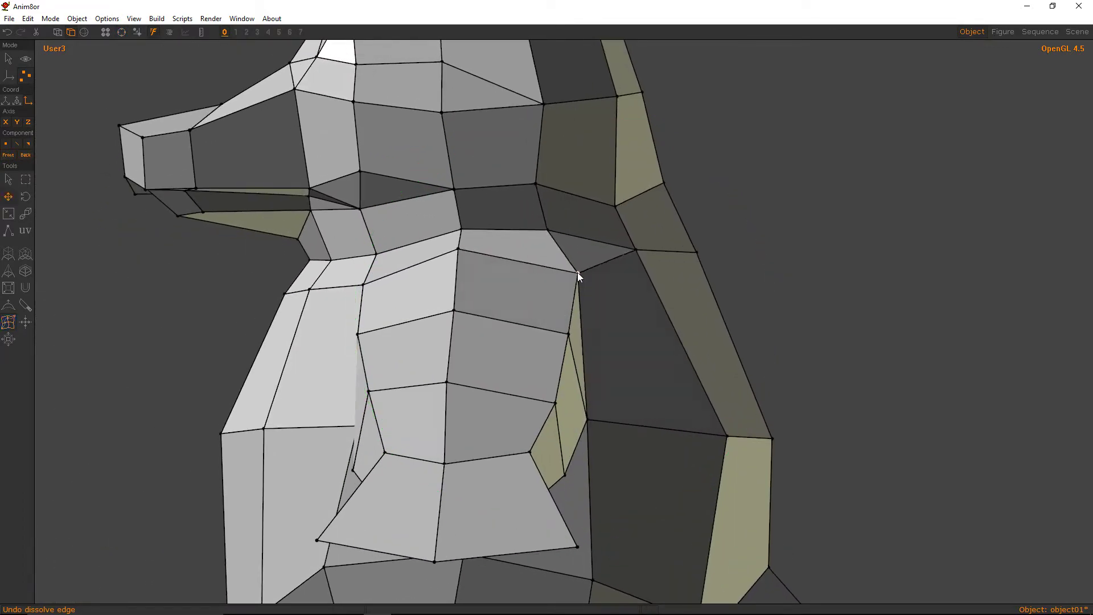
Inspect the penguin's head, beak and neck topology from the front and the side.
key(ctrl+r)
middle_drag(608, 253, 449, 250)
drag(449, 251, 626, 310)
middle_drag(485, 270, 706, 257)
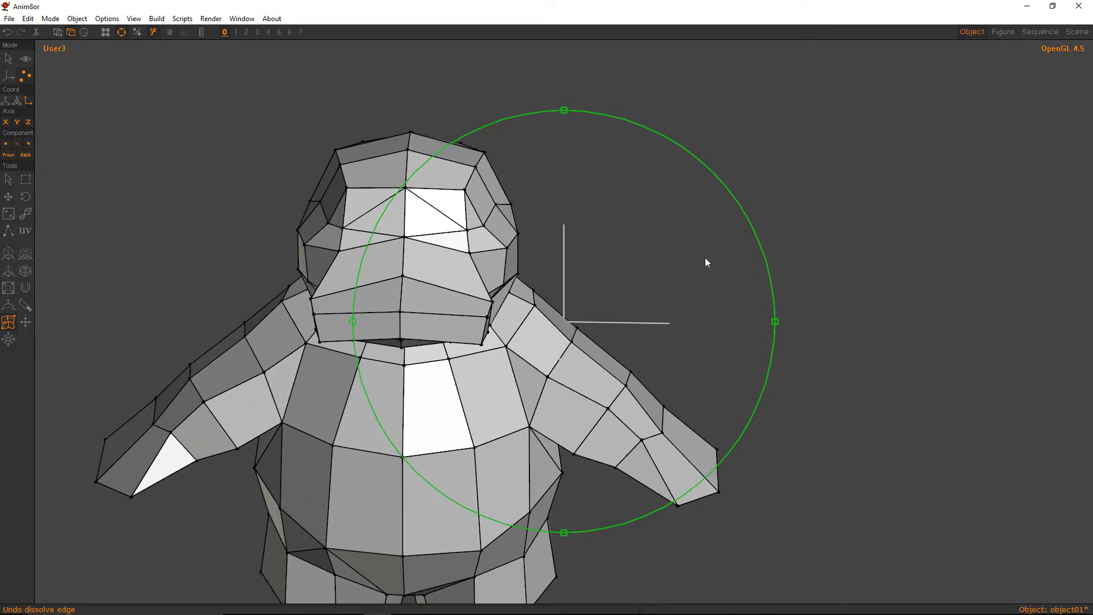
middle_drag(521, 244, 697, 244)
right_drag(479, 230, 551, 317)
drag(551, 316, 533, 300)
key(ctrl+r)
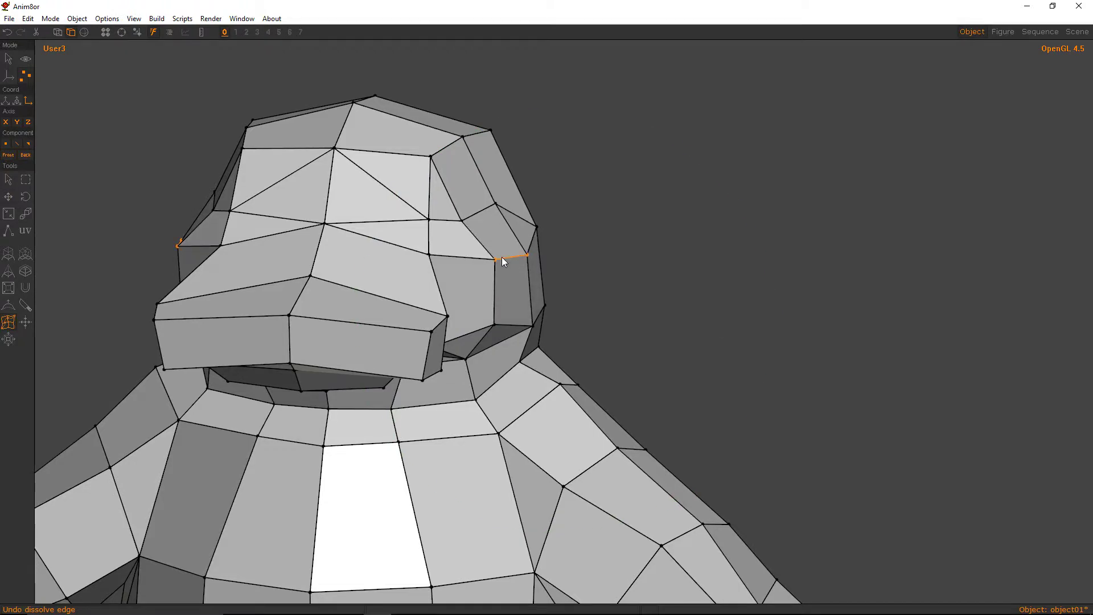
key(ctrl+r)
drag(500, 258, 410, 283)
Cut an edge across the side of the head to the rear crown vertex and dissolve the diagonal edge below it.
click(564, 278)
click(432, 254)
click(432, 247)
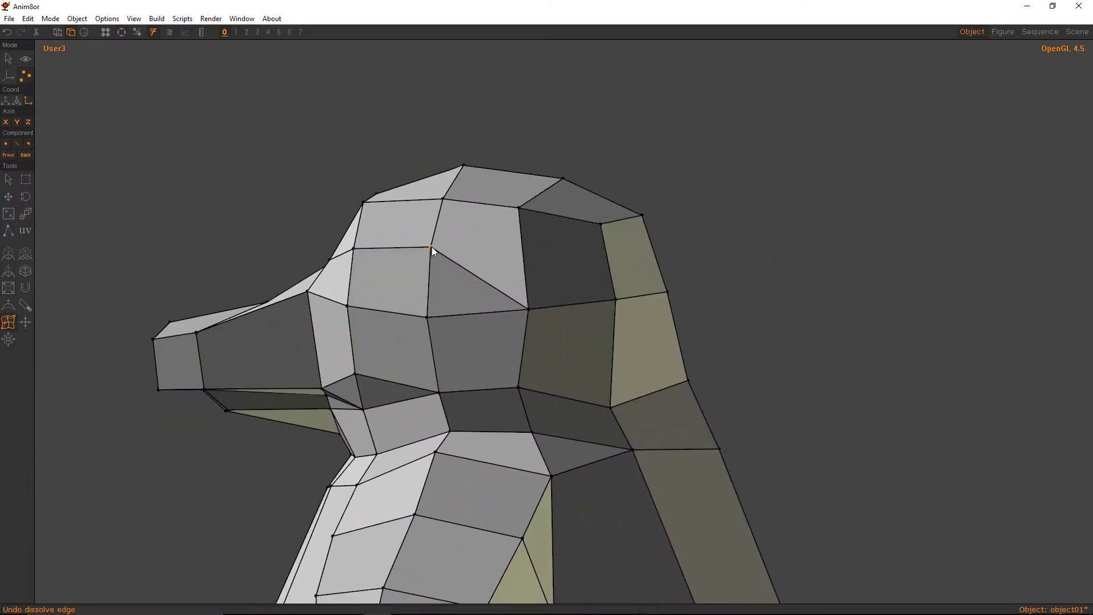
click(526, 247)
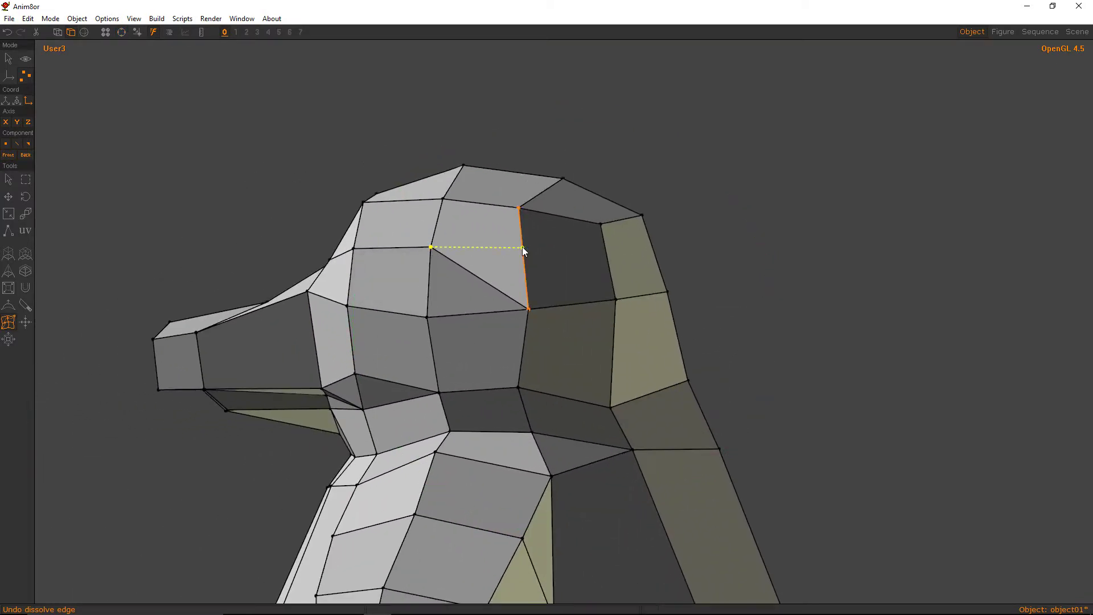
click(600, 223)
drag(477, 279, 344, 186)
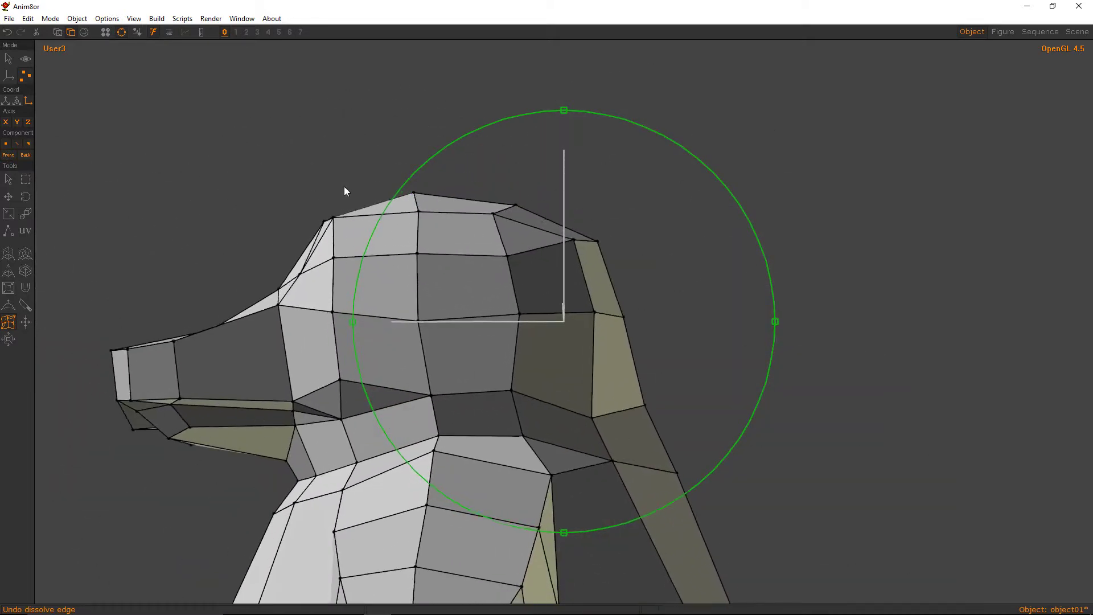
Connect the centre vertex on top of the head to the adjacent rear crown vertex with an edge.
drag(497, 209, 636, 215)
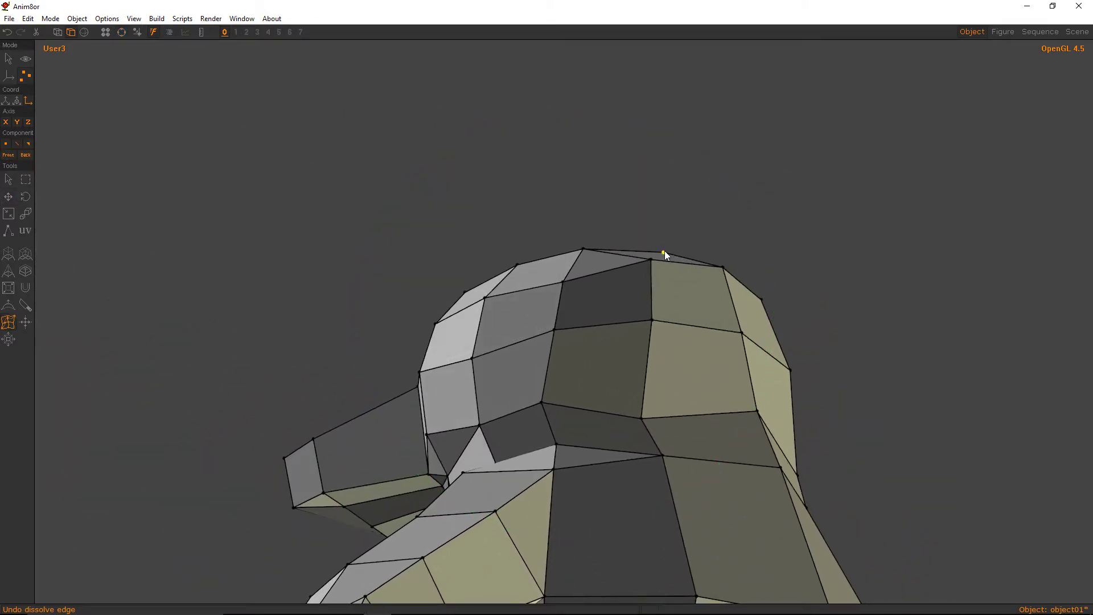
drag(654, 251, 609, 216)
middle_drag(608, 213, 558, 222)
drag(558, 222, 528, 148)
key(ctrl+r)
key(ctrl+r)
Move the vertices beside the brow above the beak outward to round the sides of the forehead.
right_drag(529, 148, 625, 262)
key(ctrl+r)
key(m)
drag(549, 219, 546, 225)
right_drag(546, 226, 517, 290)
drag(501, 289, 496, 283)
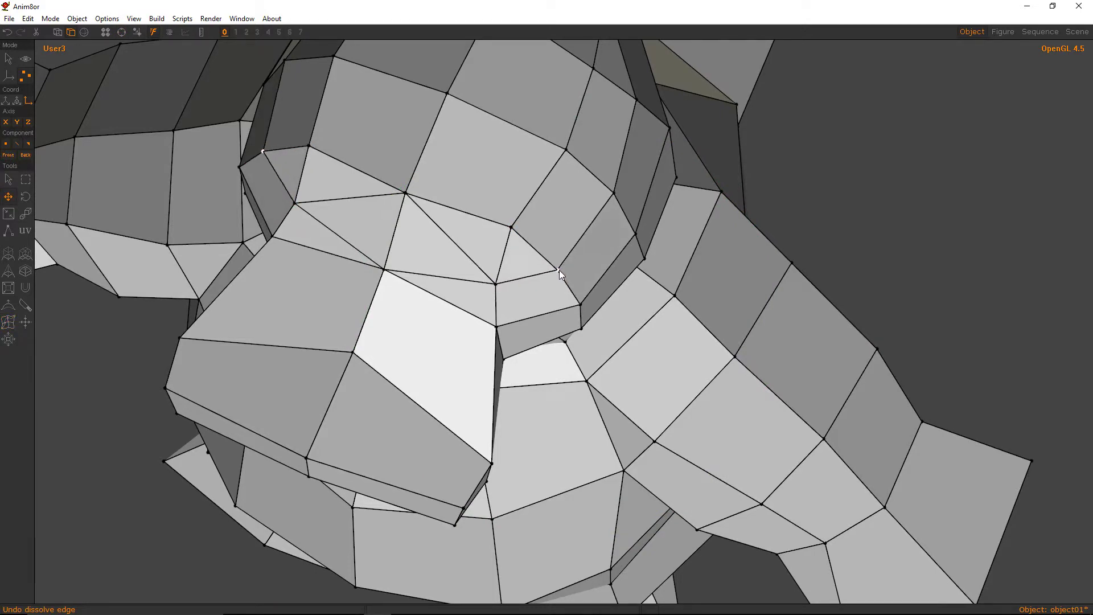
Move the upper corner vertices of the beak base slightly back toward the head.
right_drag(559, 270, 837, 265)
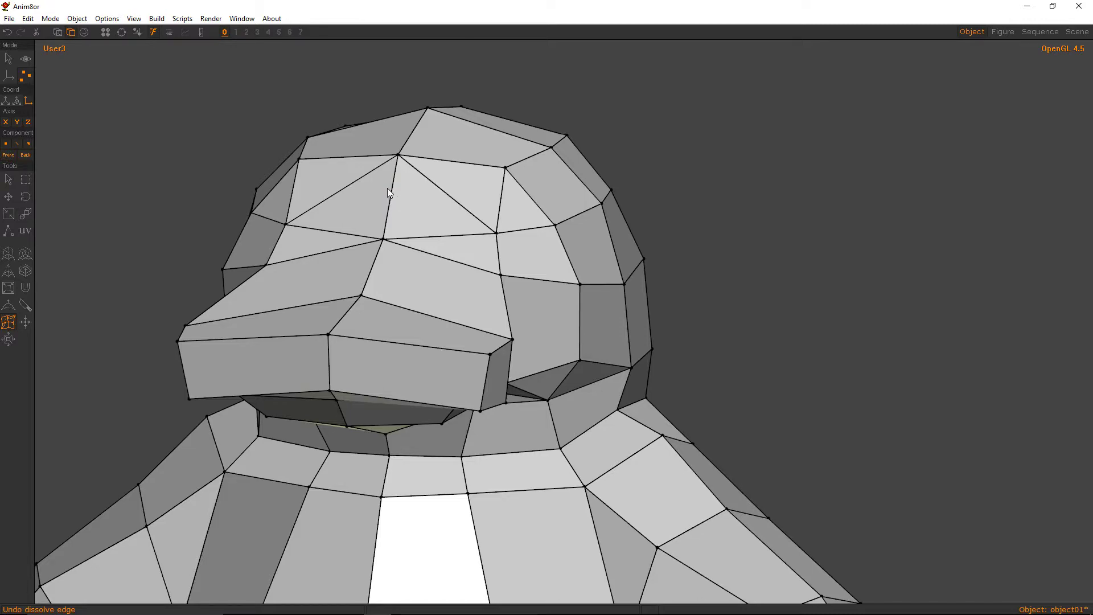
right_drag(435, 209, 550, 262)
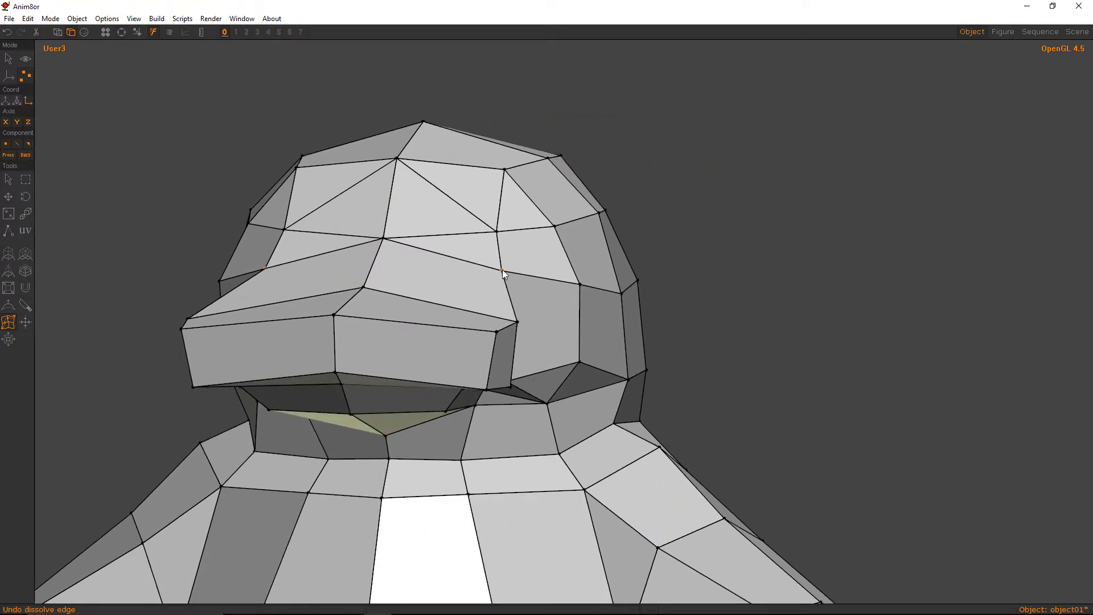
right_drag(496, 293, 505, 265)
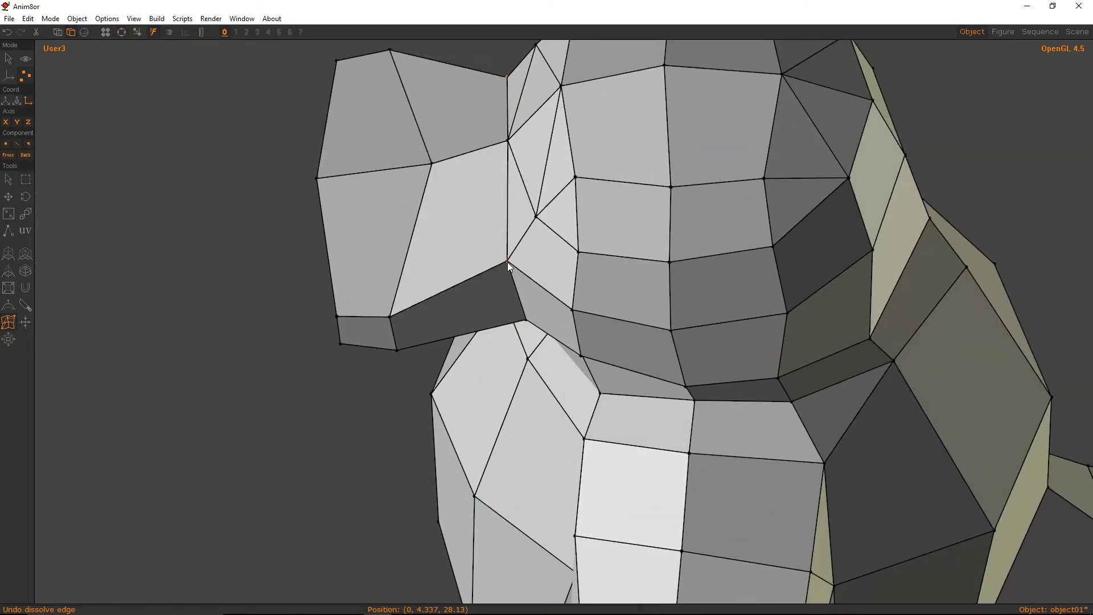
key(m)
drag(507, 261, 511, 261)
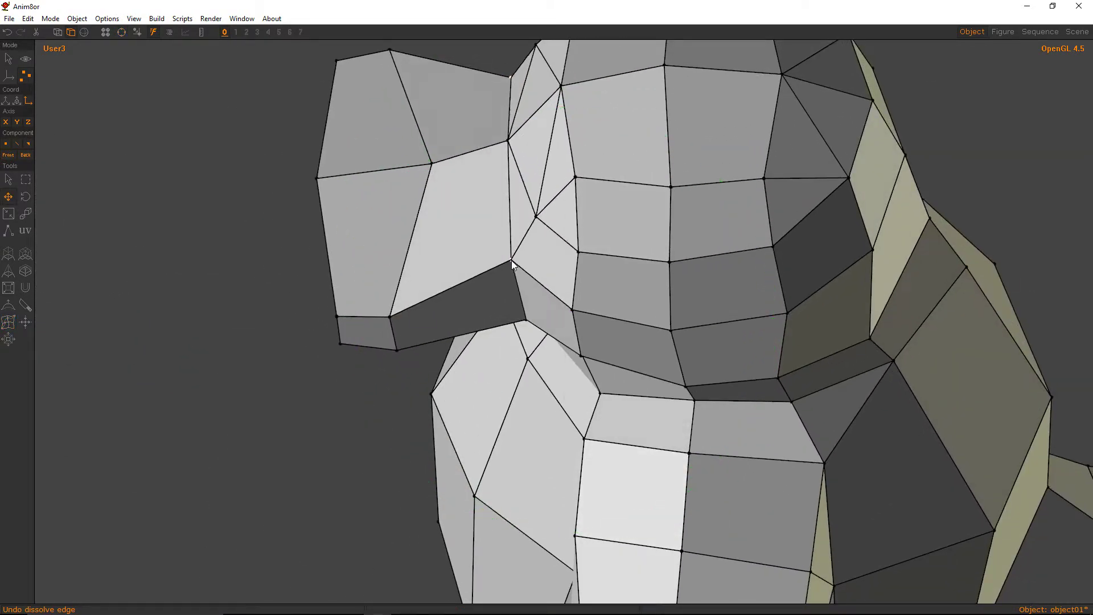
right_drag(511, 260, 634, 287)
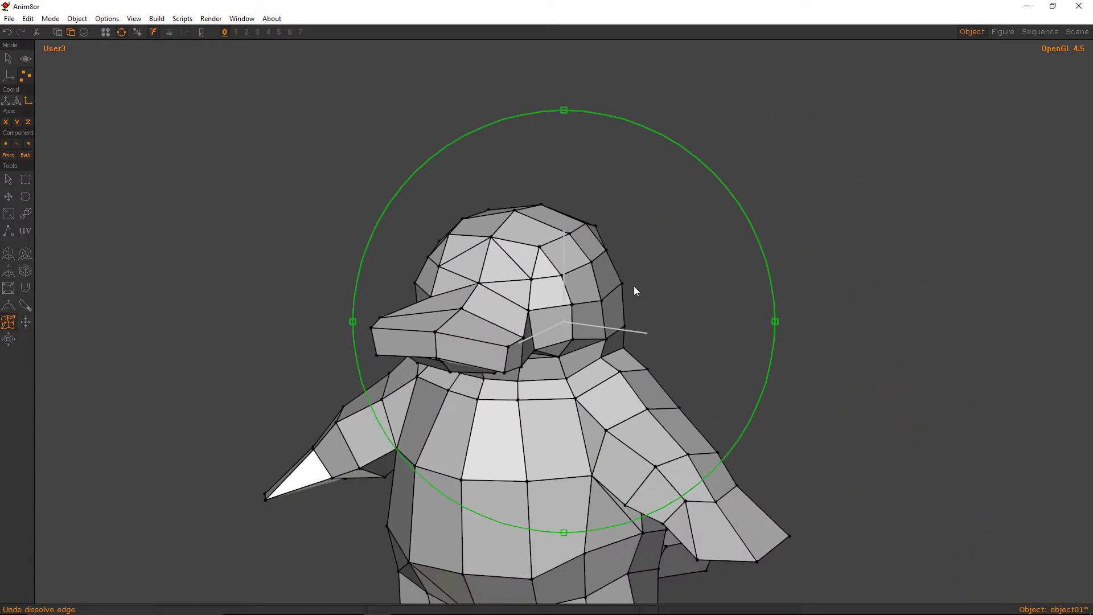
Preview the whole penguin with smooth shading and check its surface.
middle_drag(634, 286, 507, 305)
drag(507, 305, 510, 202)
right_drag(510, 201, 298, 137)
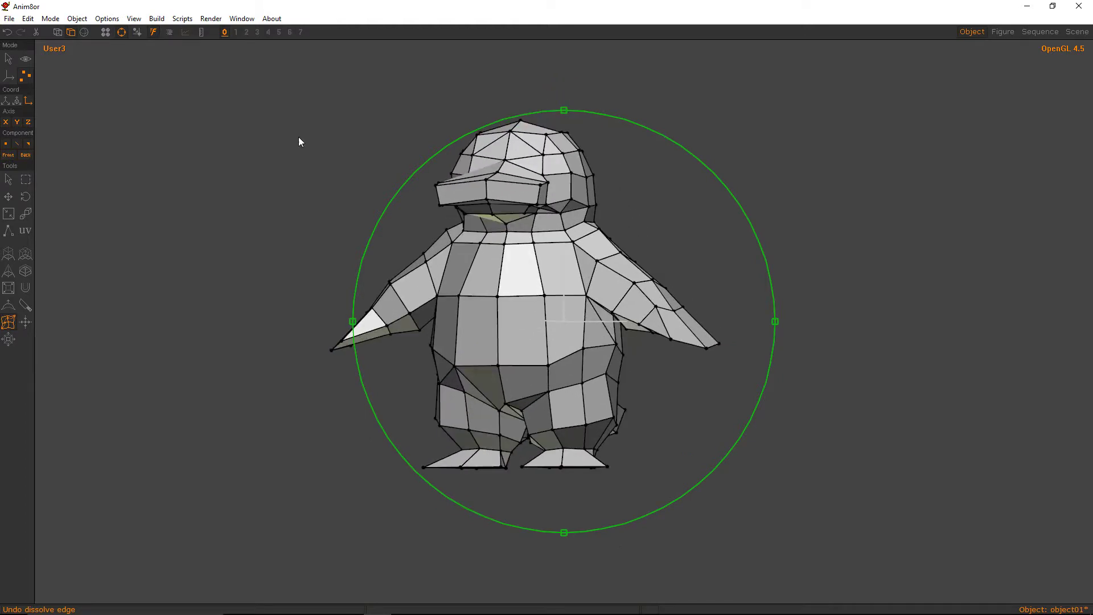
click(84, 32)
mouse_move(400, 219)
right_down()
mouse_move(615, 296)
mouse_move(616, 384)
mouse_move(542, 347)
mouse_move(537, 441)
mouse_move(497, 410)
mouse_move(541, 294)
mouse_move(560, 373)
mouse_move(551, 271)
mouse_move(520, 237)
mouse_move(601, 243)
mouse_move(554, 241)
mouse_move(356, 183)
right_up()
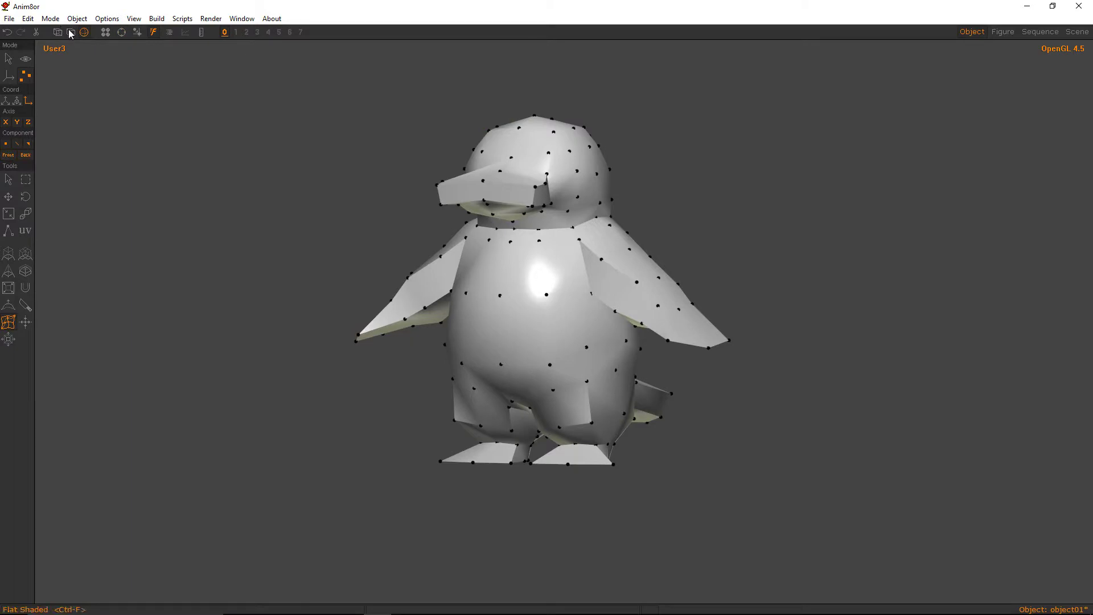
Save the project and return the model to flat shading.
click(10, 18)
click(65, 53)
click(72, 32)
Try dissolving the short edge beside the tail base and connecting the lower-back vertex to the tail's upper corner.
mouse_move(517, 272)
right_down()
mouse_move(624, 312)
mouse_move(832, 313)
mouse_move(546, 320)
mouse_move(746, 297)
mouse_move(730, 418)
mouse_move(704, 382)
right_up()
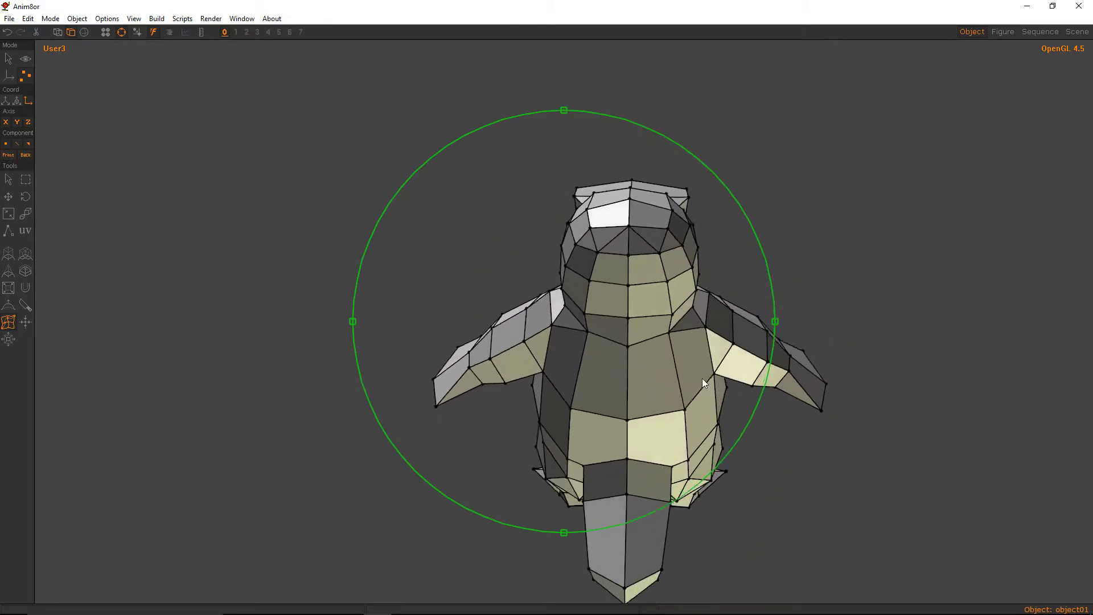
middle_drag(661, 392, 612, 289)
scroll(601, 332, up, 3)
drag(613, 343, 516, 255)
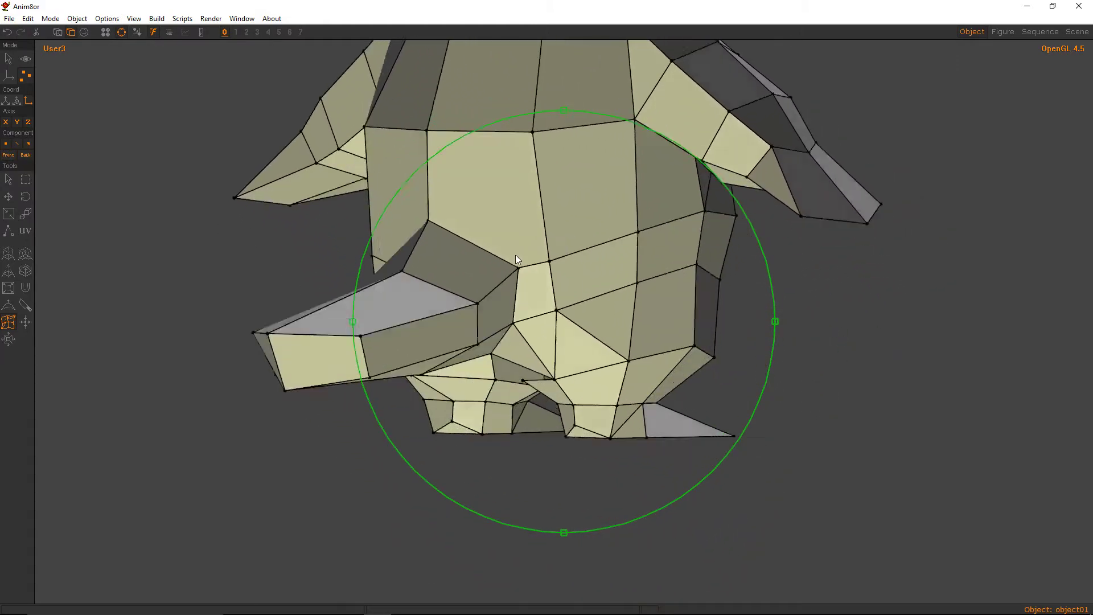
right_drag(517, 260, 568, 306)
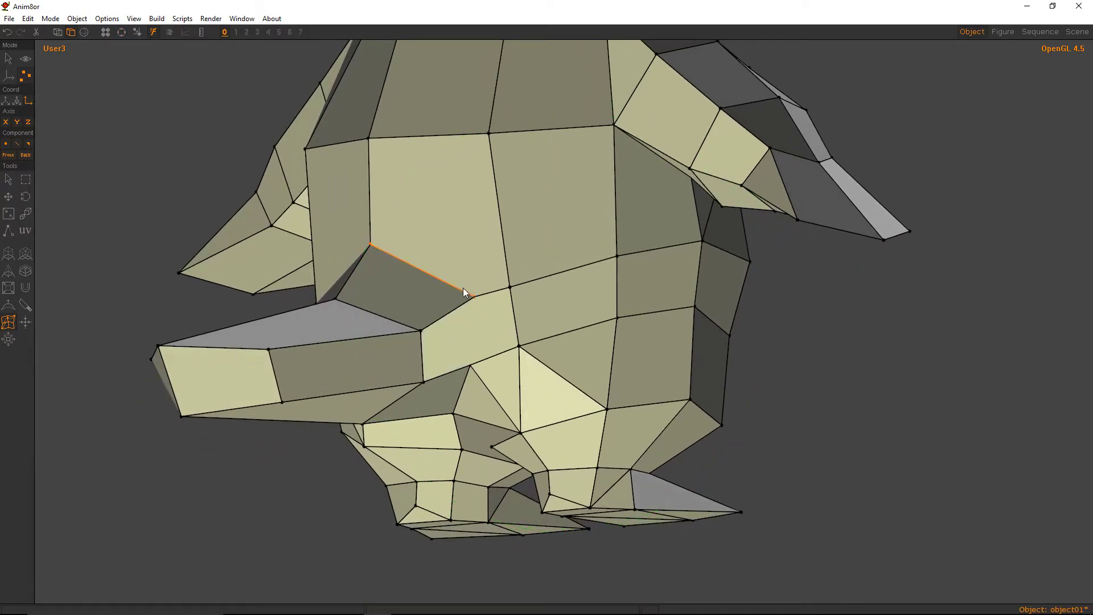
right_drag(463, 288, 559, 315)
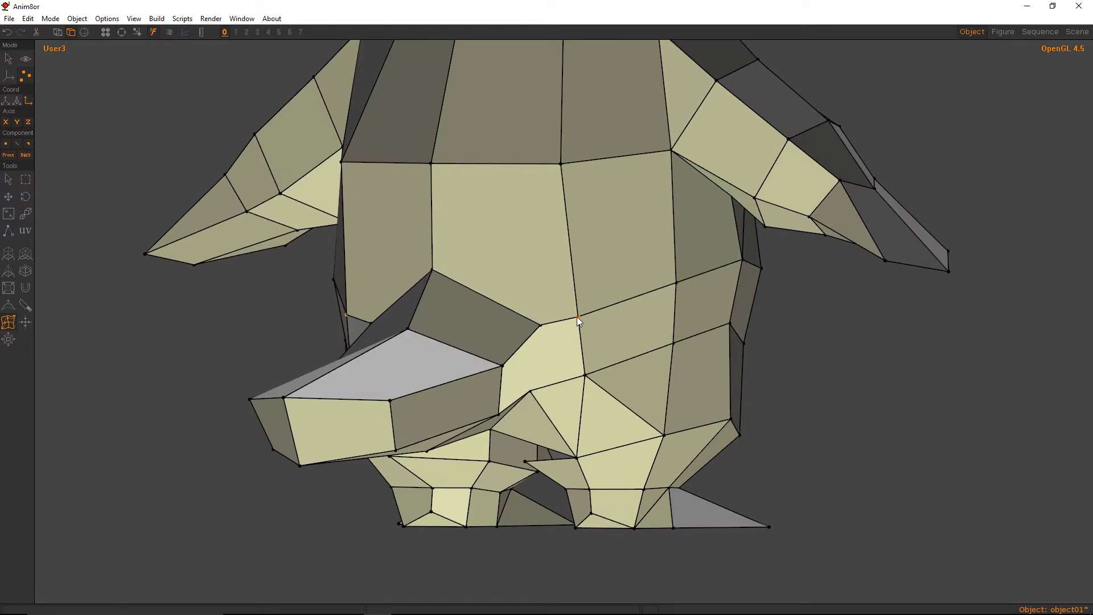
drag(503, 365, 504, 365)
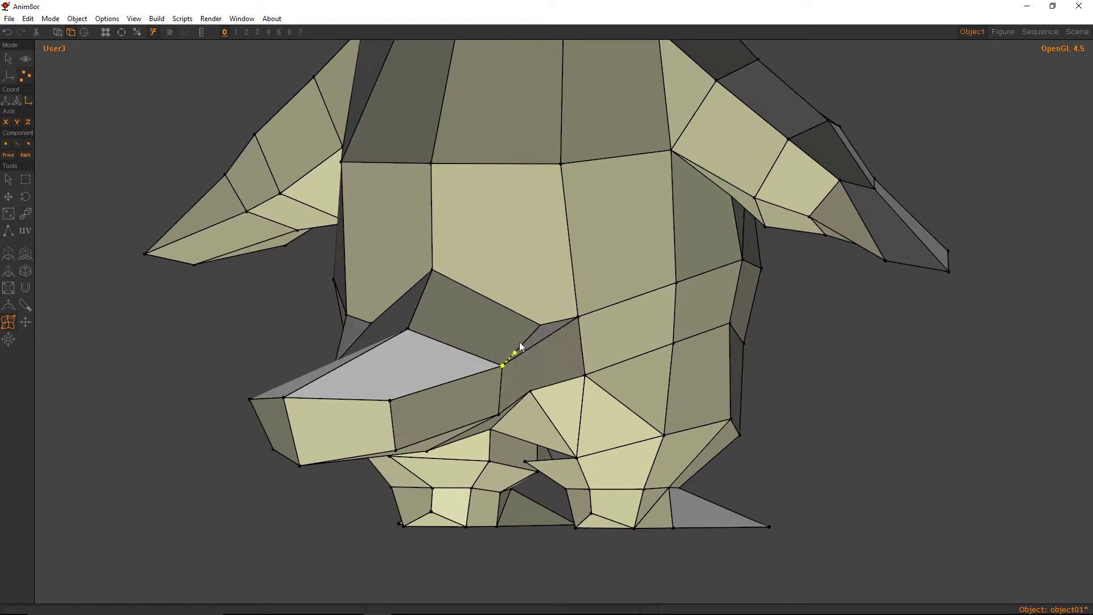
right_click(532, 334)
right_drag(532, 334, 626, 340)
Undo the edge edits at the side of the tail base.
key(ctrl+z)
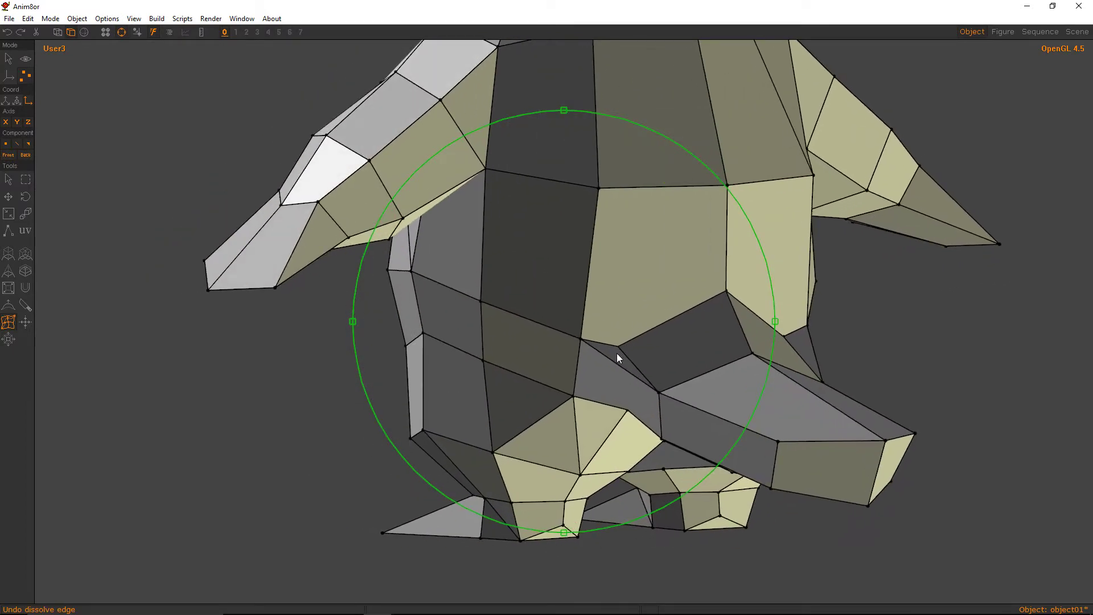
key(ctrl+z)
right_drag(614, 350, 510, 307)
key(ctrl+z)
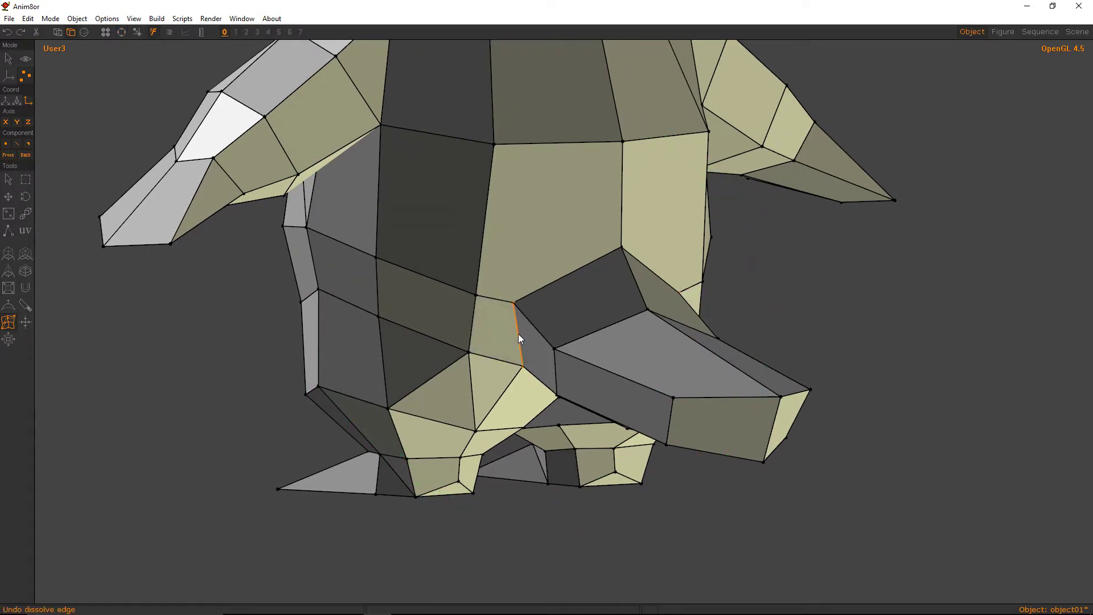
Try dissolving the short edge beside the tail base and the edge where the back meets the tail.
right_click(518, 333)
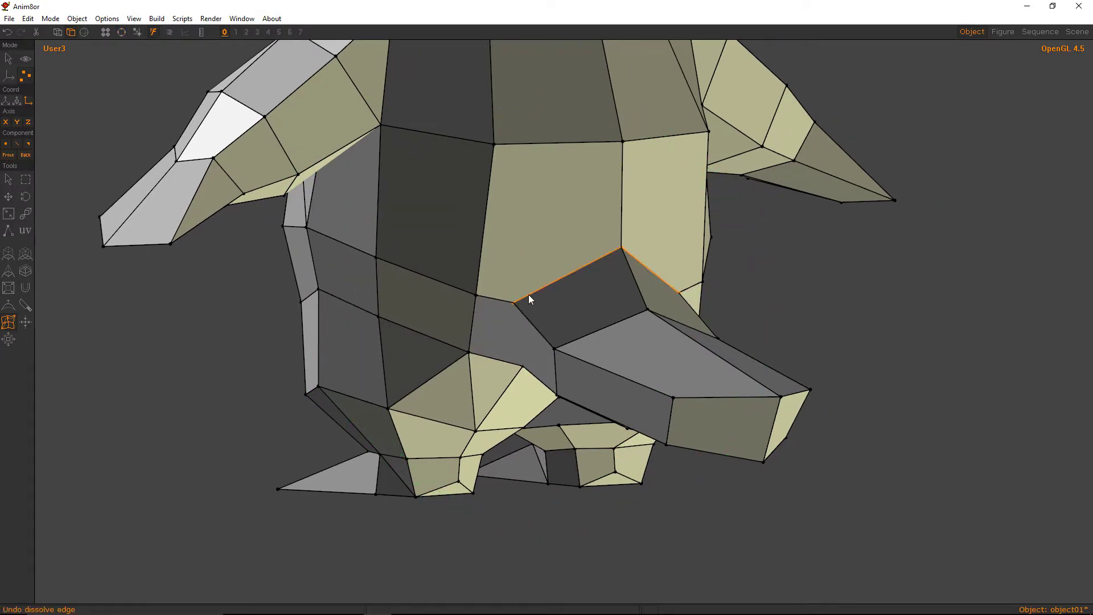
right_click(528, 294)
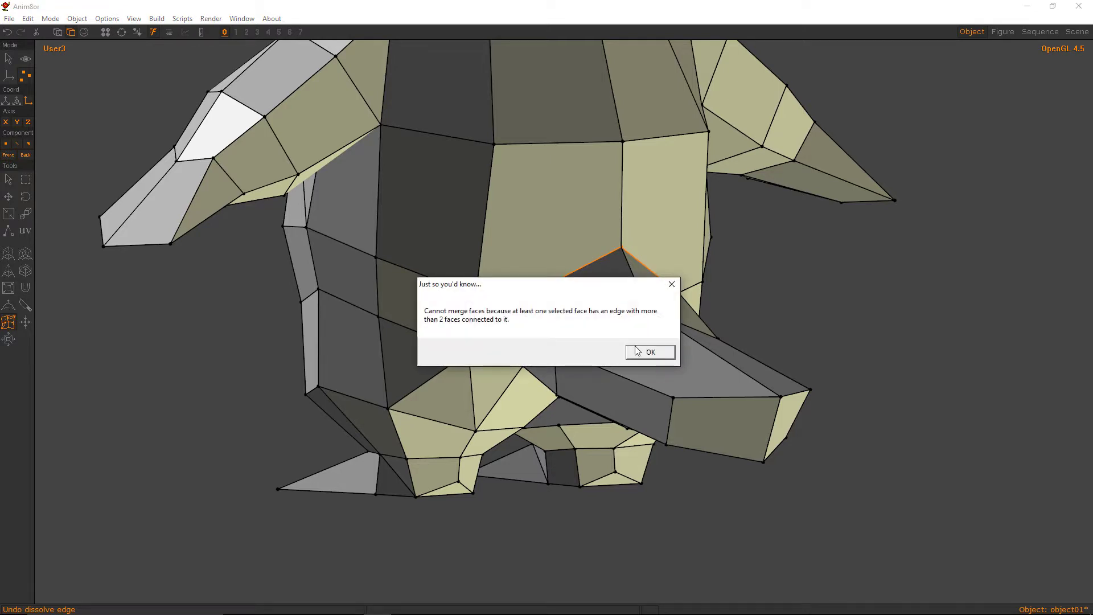
click(653, 356)
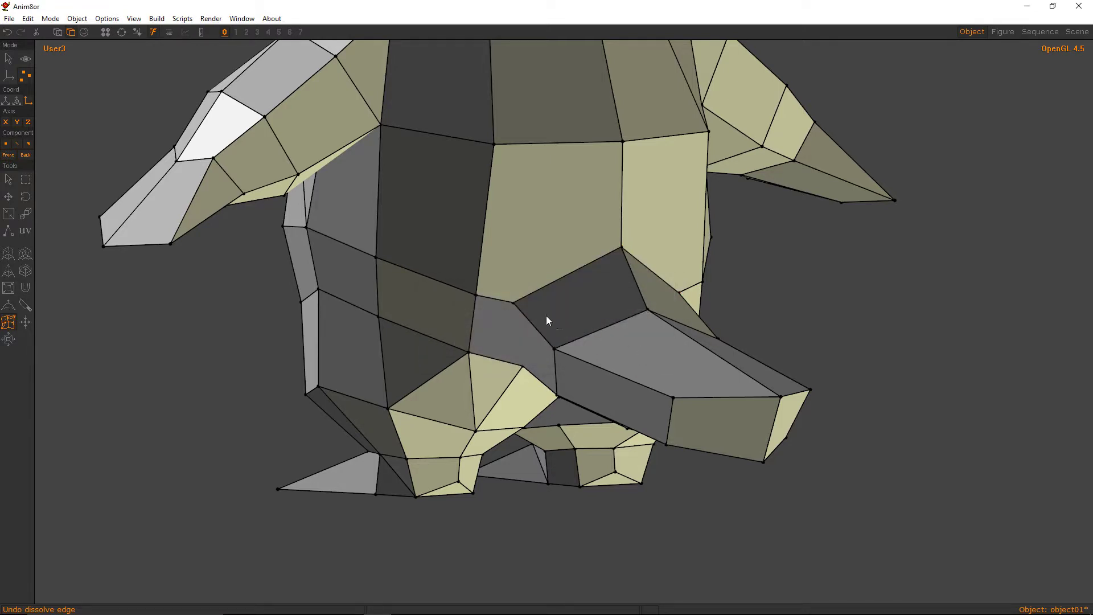
Connect the tail's lower side corner to the neighbouring body vertex above the leg with an edge.
key(ctrl+r)
drag(540, 314, 627, 254)
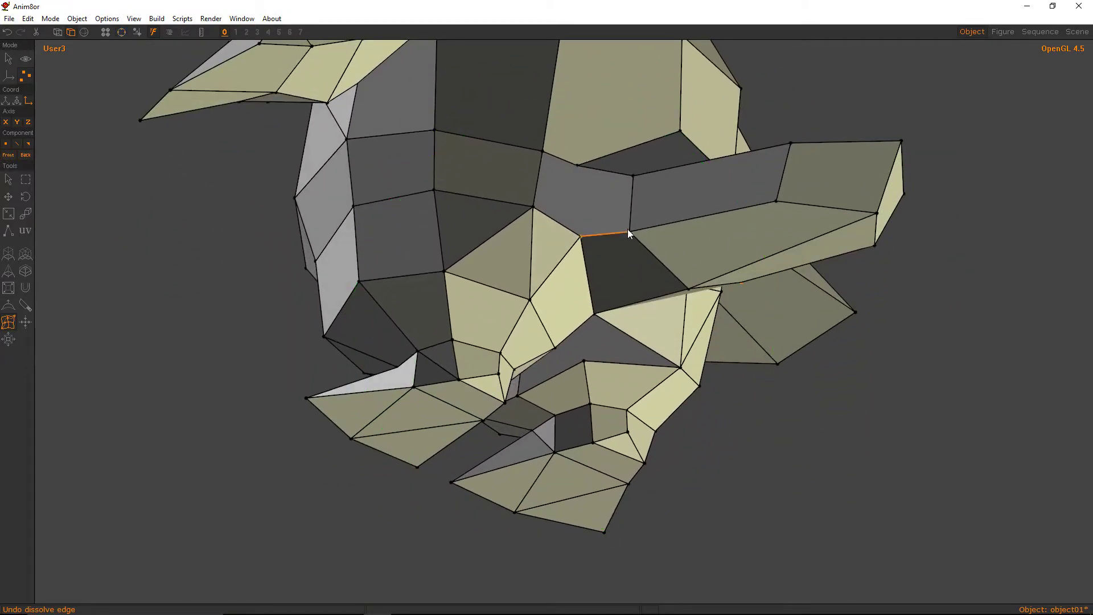
click(628, 231)
click(534, 207)
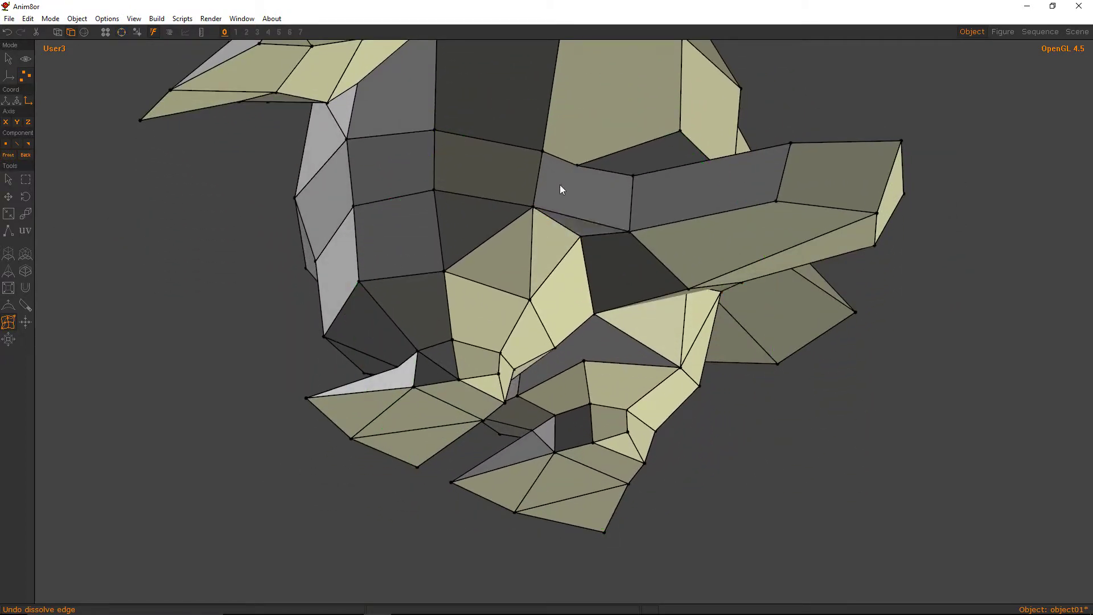
key(a)
Connect the body vertex beside the tail to the tail's upper corner and dissolve the surplus edge next to it.
drag(560, 188, 589, 336)
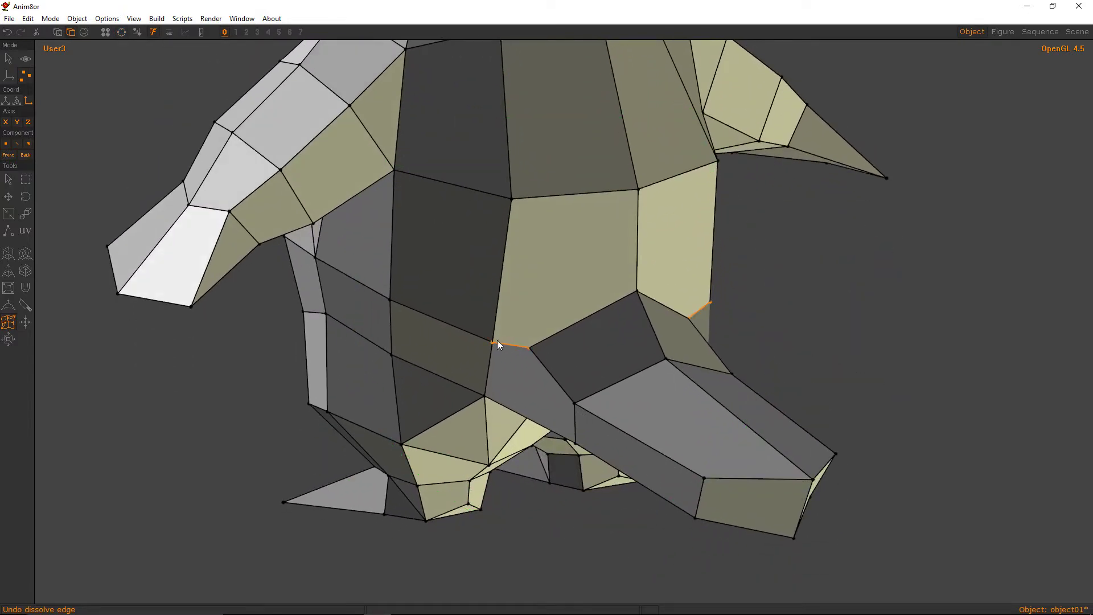
click(493, 343)
click(574, 403)
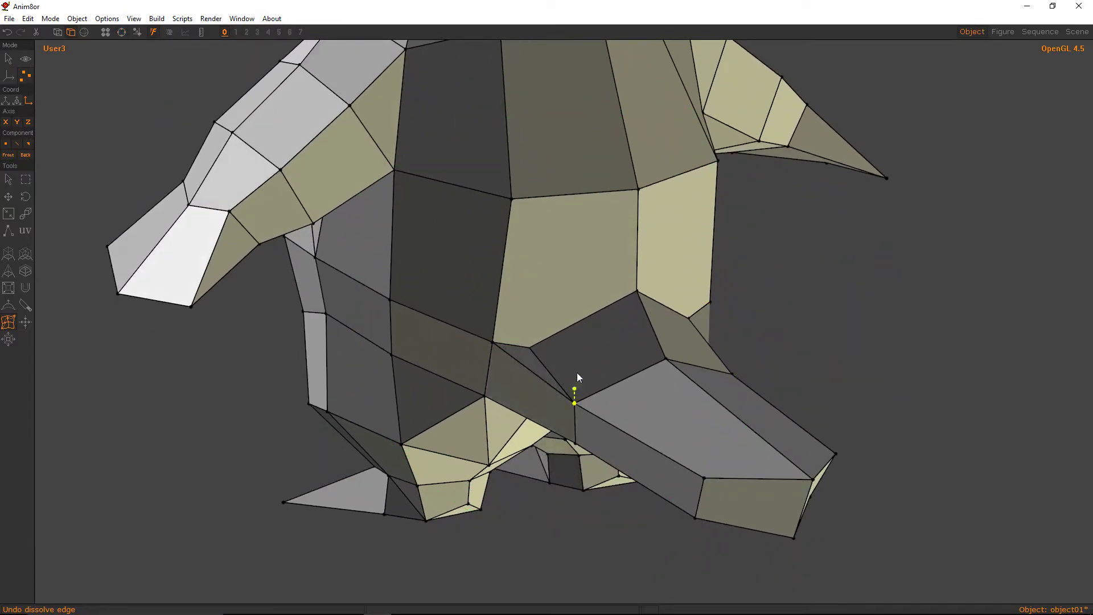
right_click(543, 361)
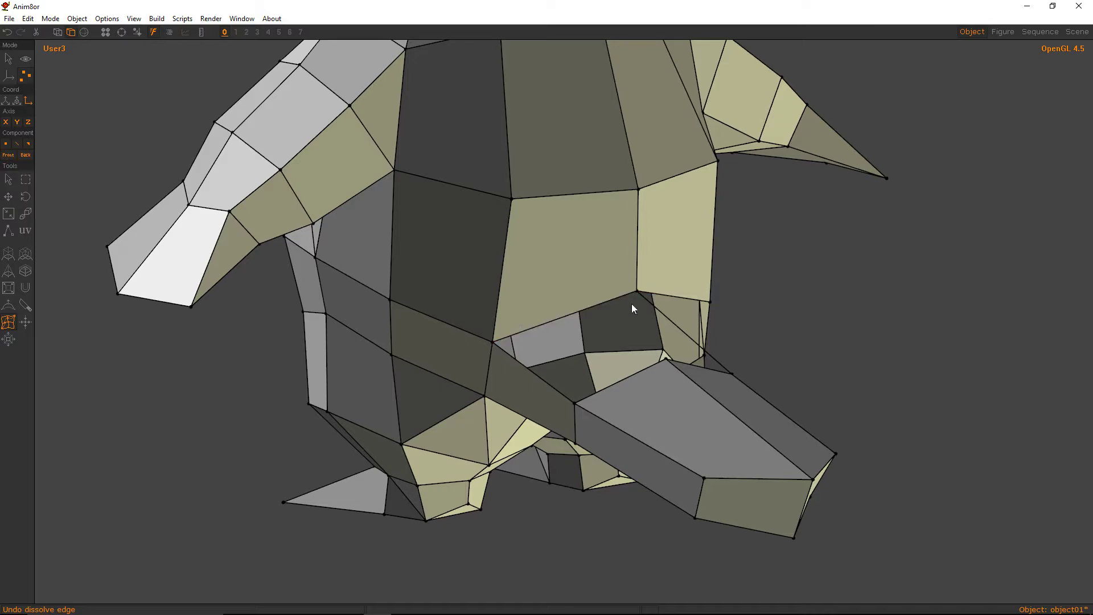
Connect the centre vertex of the lower back to the middle vertex on top of the tail.
key(a)
drag(633, 307, 494, 294)
click(495, 295)
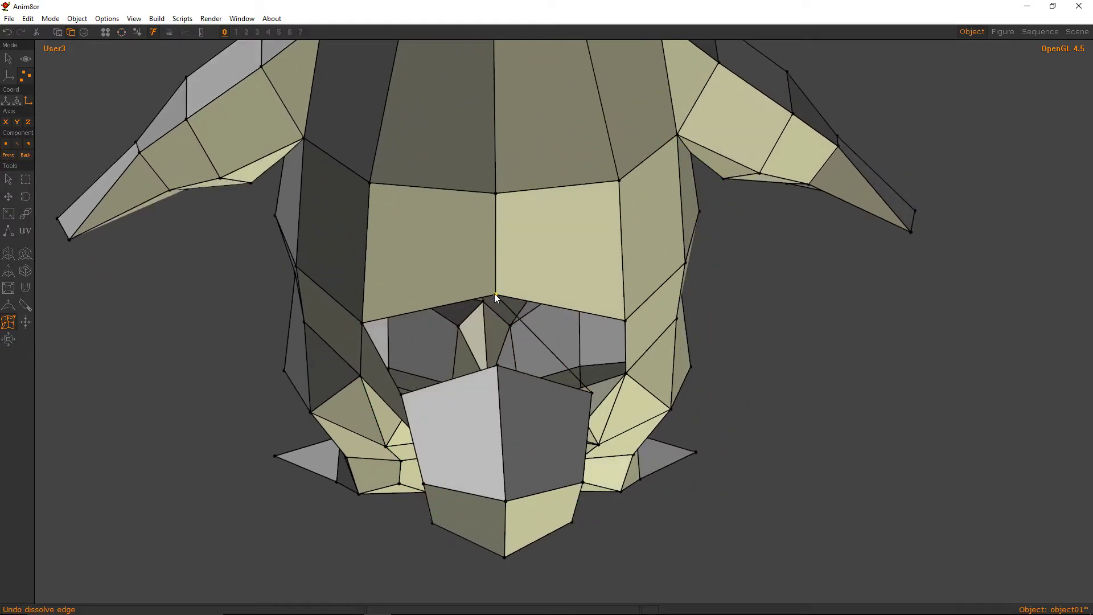
click(499, 364)
key(a)
drag(520, 333, 579, 339)
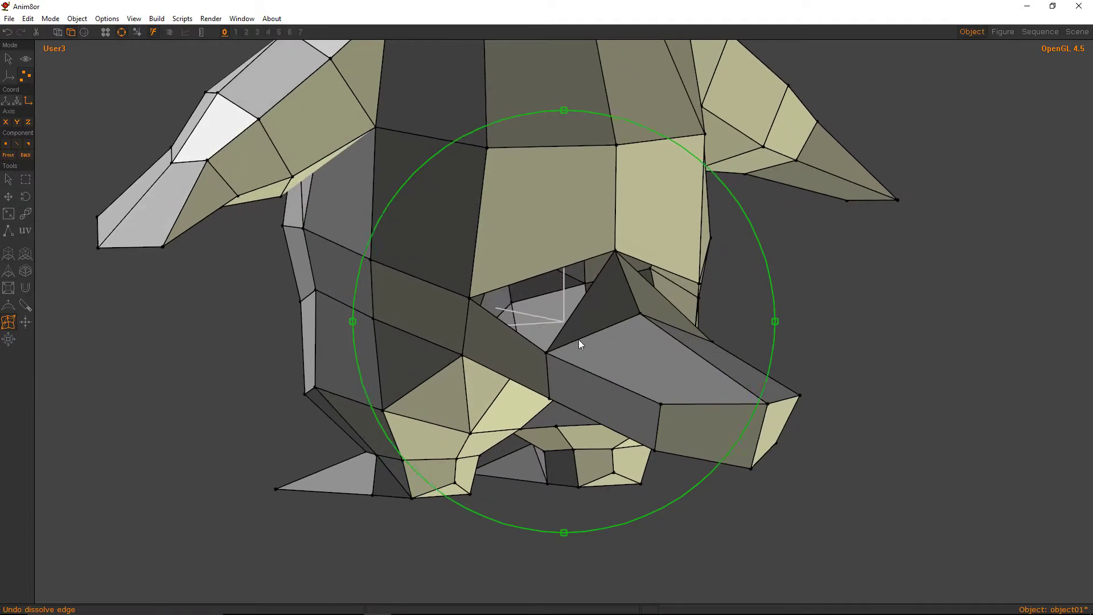
Try dissolving the slanted edge between the back's centre and the tail's upper corner, cancelling the edge properties.
right_click(575, 308)
double_click(576, 311)
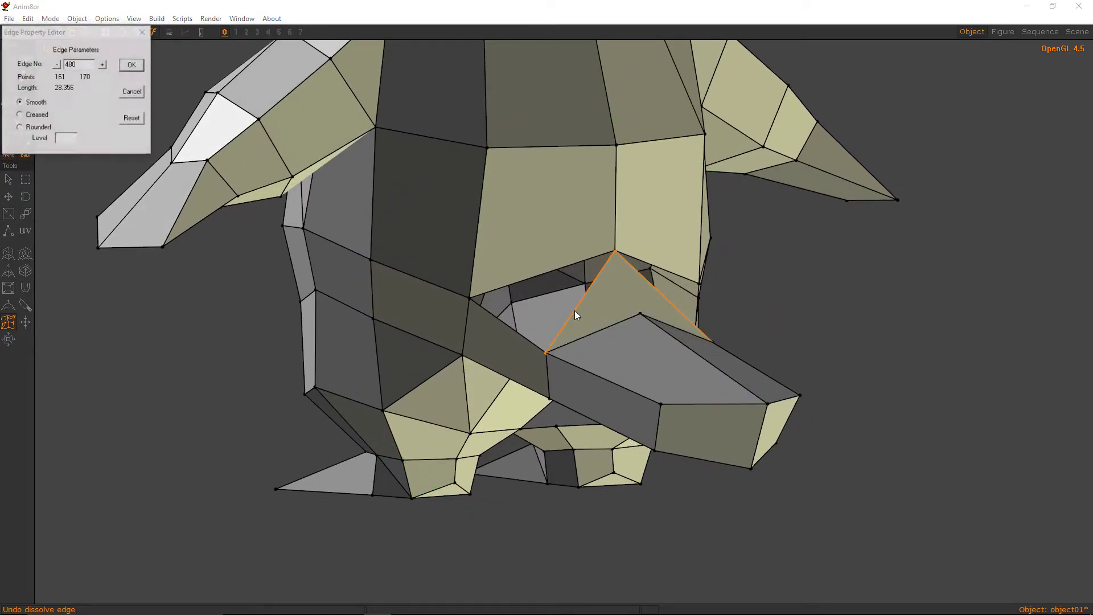
click(130, 94)
key(ctrl+r)
drag(565, 290, 564, 321)
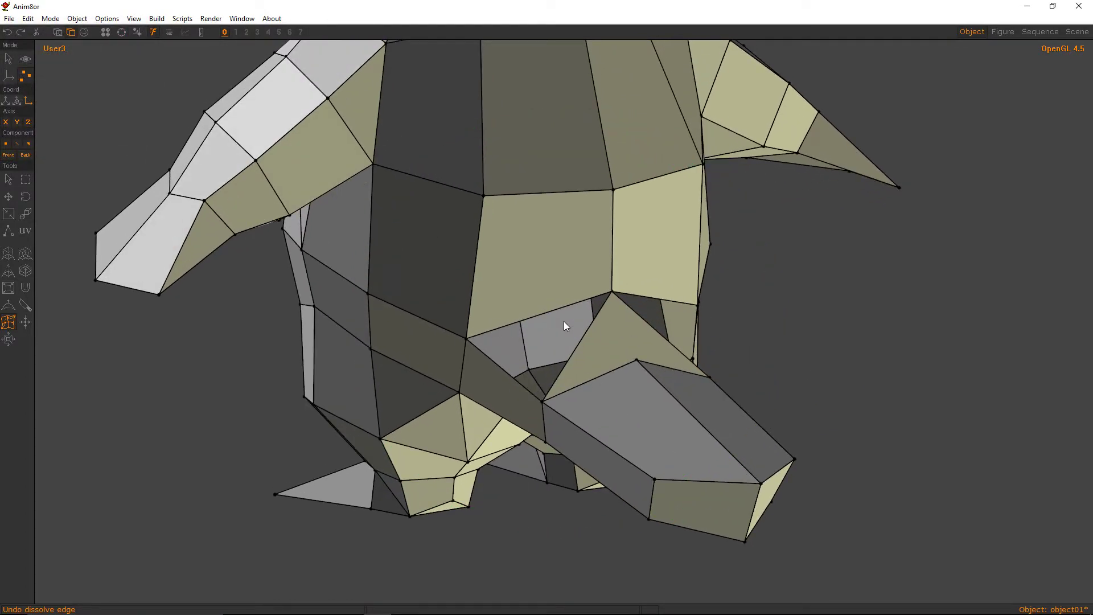
Undo the whole series of edge edits between the lower back and the tail.
key(ctrl+z)
key(ctrl+z)
key(ctrl+z)
key(ctrl+z)
key(ctrl+z)
key(ctrl+z)
key(ctrl+z)
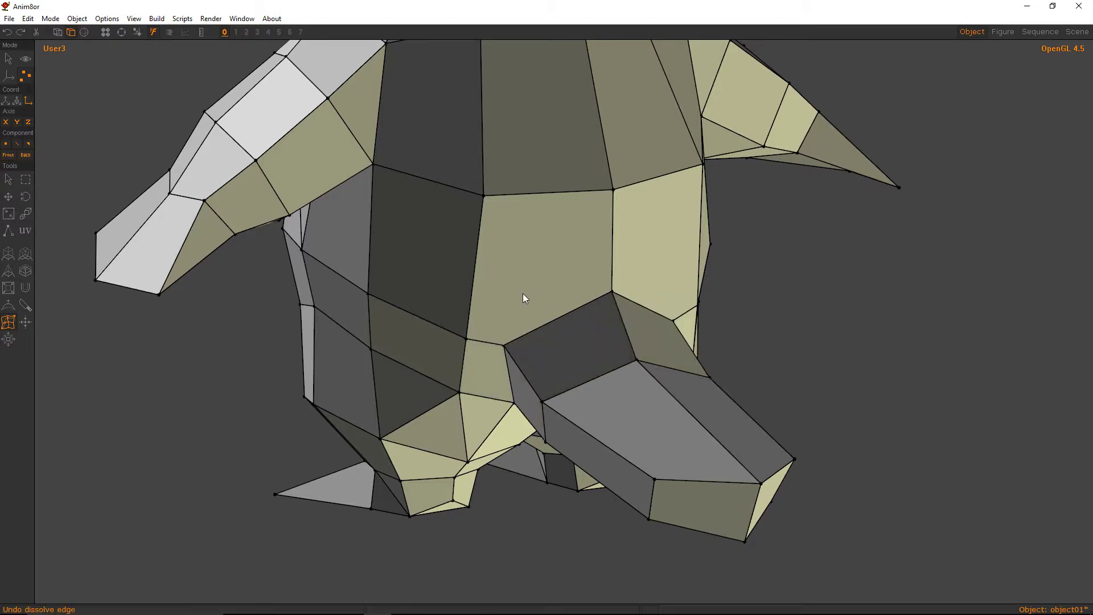
key(a)
drag(558, 345, 535, 322)
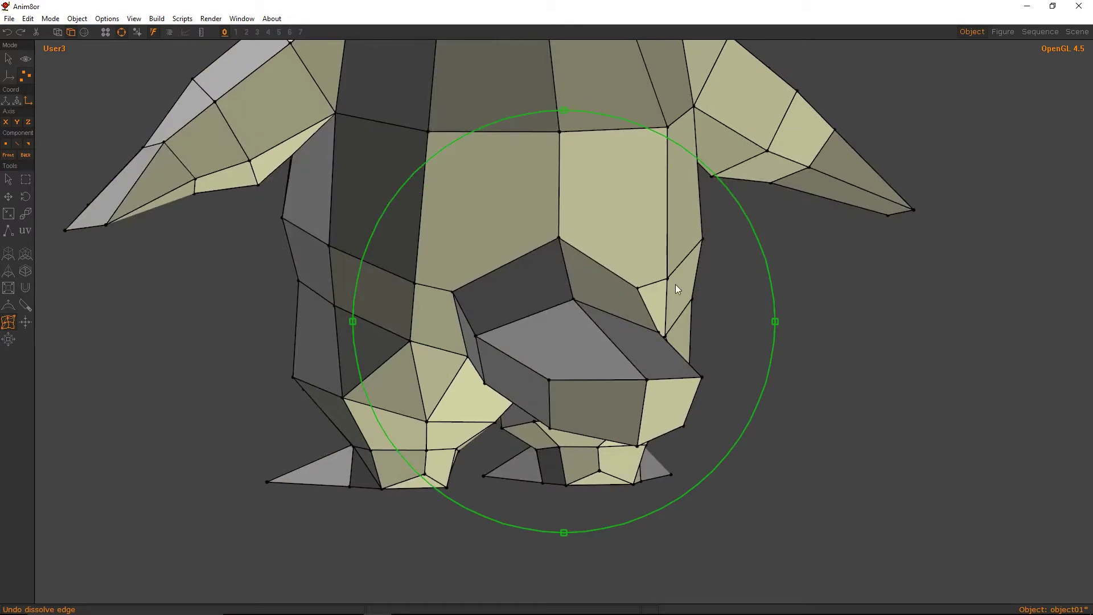
Save the penguin project.
scroll(248, 249, down, 5)
key(a)
click(9, 18)
click(32, 75)
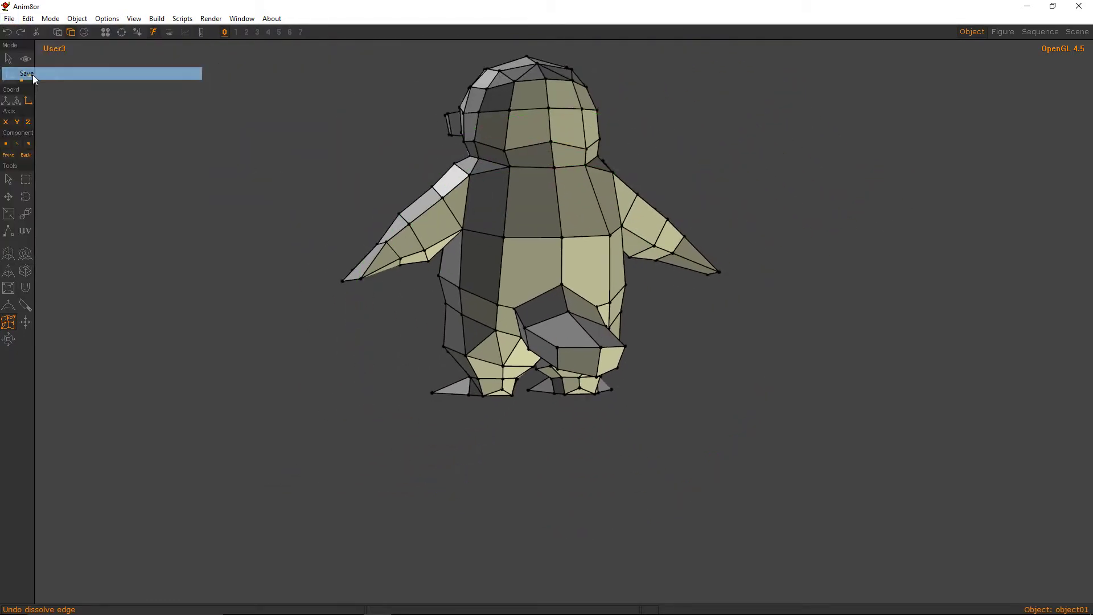
Show the penguin from the front and stop mirroring its mesh.
click(134, 18)
click(158, 141)
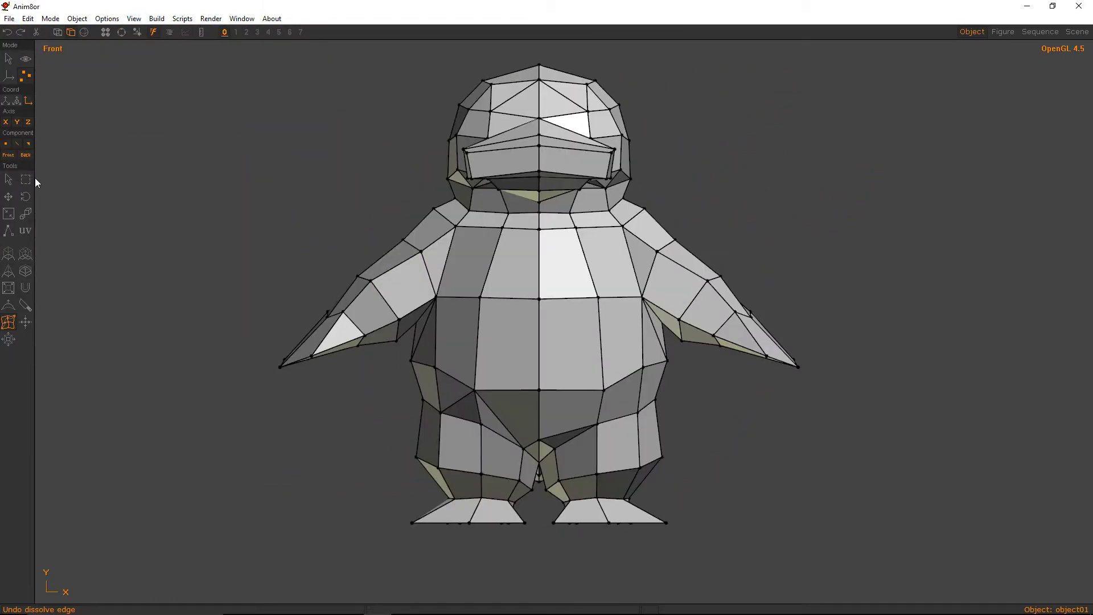
click(9, 59)
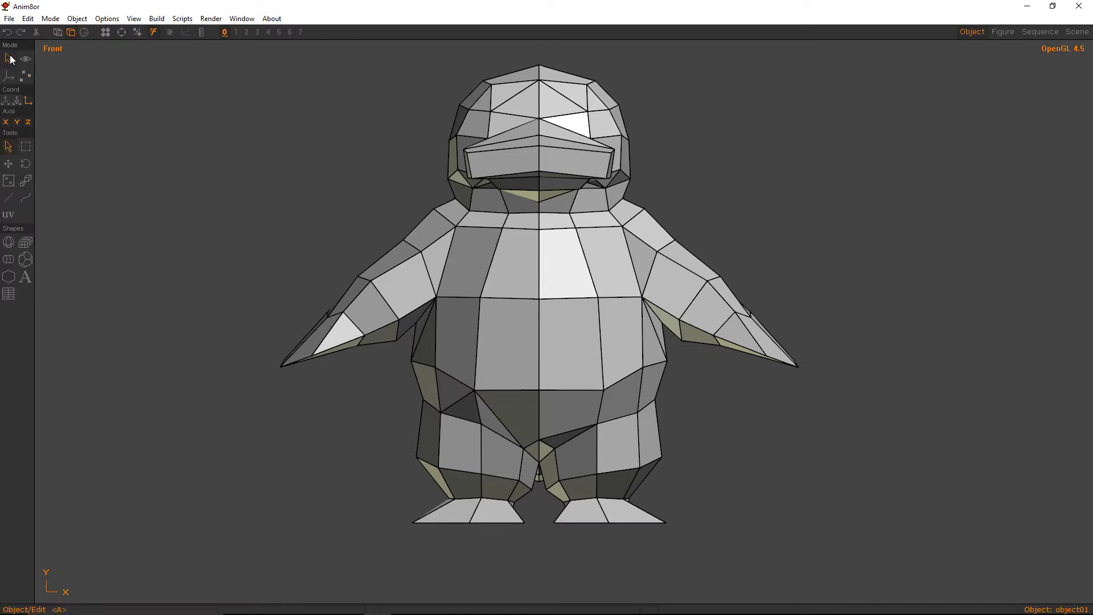
click(452, 166)
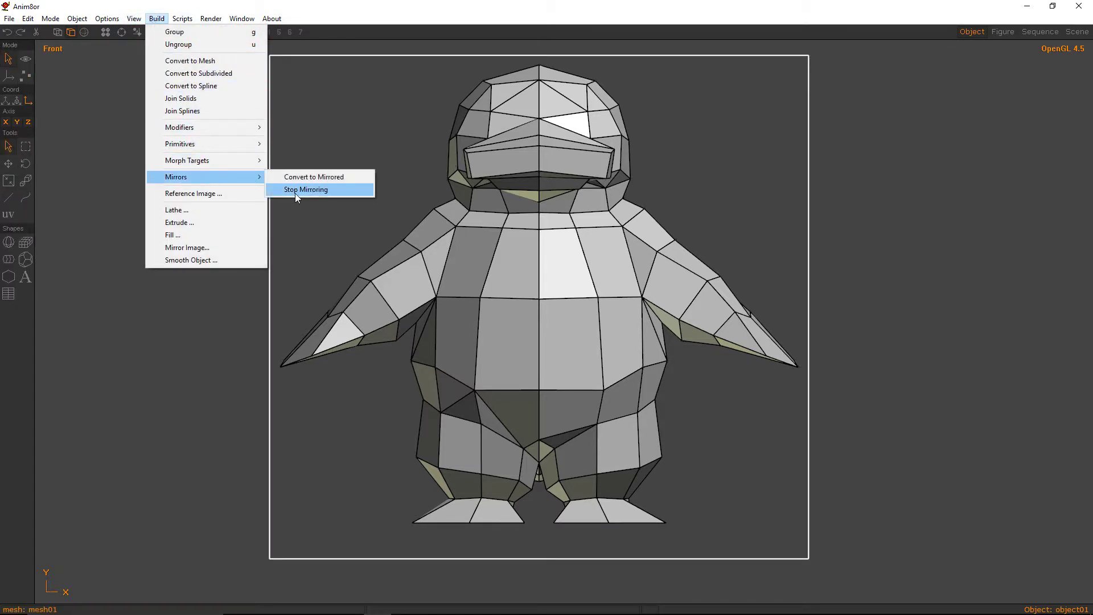
click(295, 193)
Select all points on one side of the penguin's centre line in the front view and delete that half.
click(24, 77)
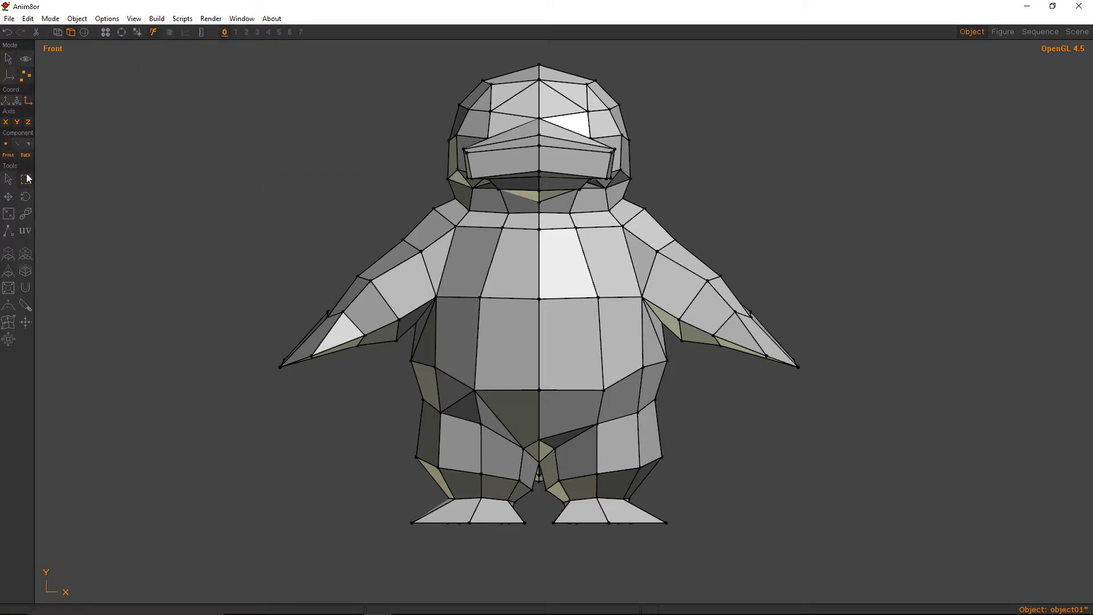
drag(190, 43, 536, 593)
key(Delete)
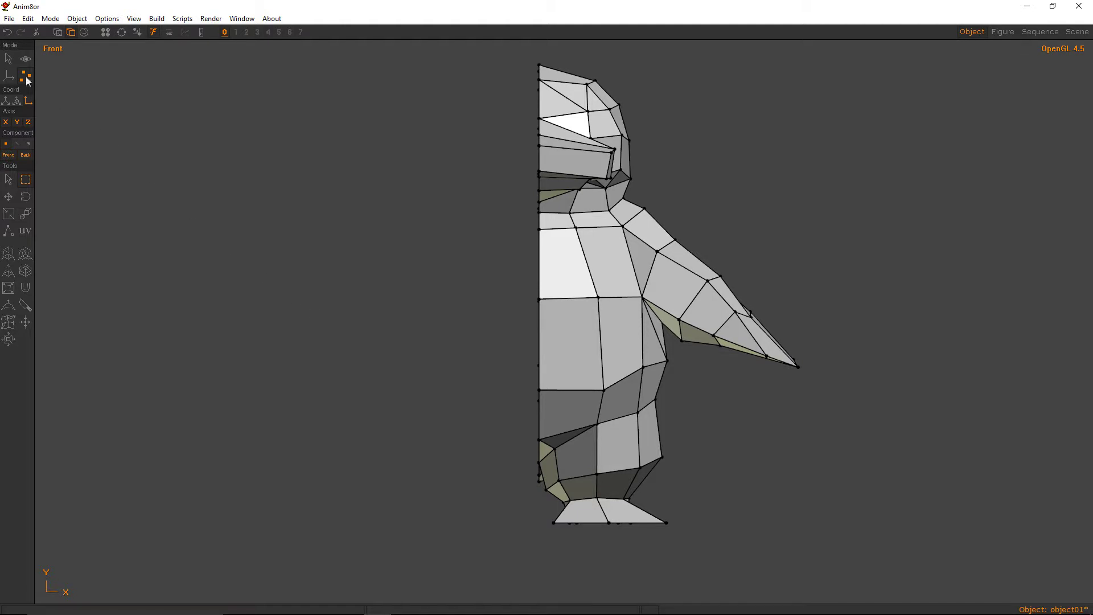
Connect the body vertex beside the tail directly to the tail's upper corner and dissolve the surplus edges and vertex between them.
key(ctrl+r)
drag(410, 257, 221, 255)
mouse_move(515, 342)
mouse_down()
mouse_move(555, 359)
mouse_move(523, 342)
mouse_up()
middle_drag(421, 309, 310, 209)
click(8, 324)
right_drag(565, 329, 546, 313)
scroll(569, 307, up, 3)
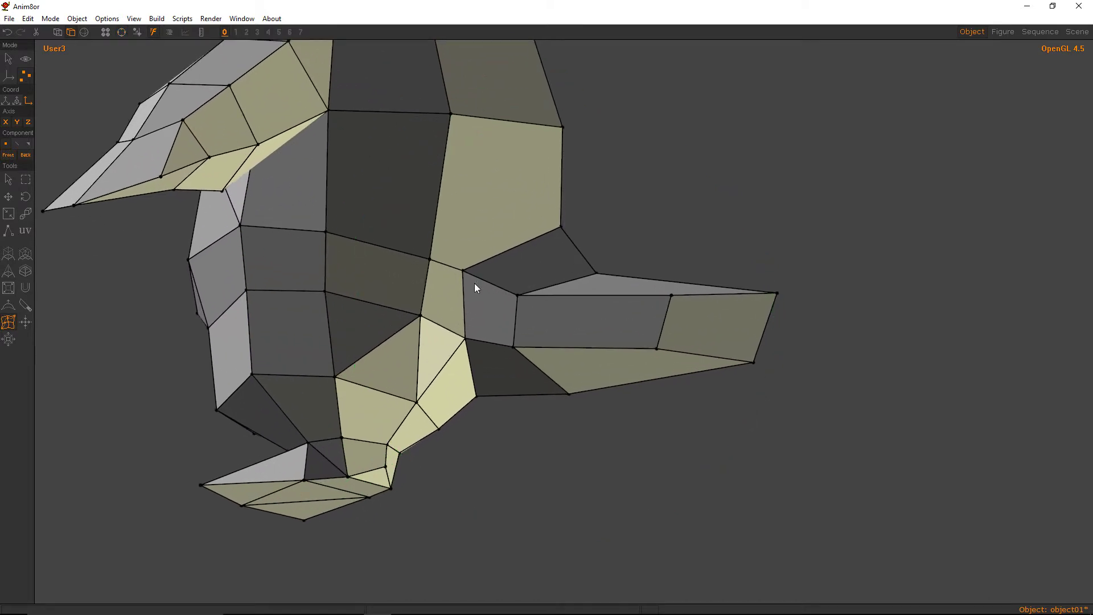
right_drag(476, 285, 456, 374)
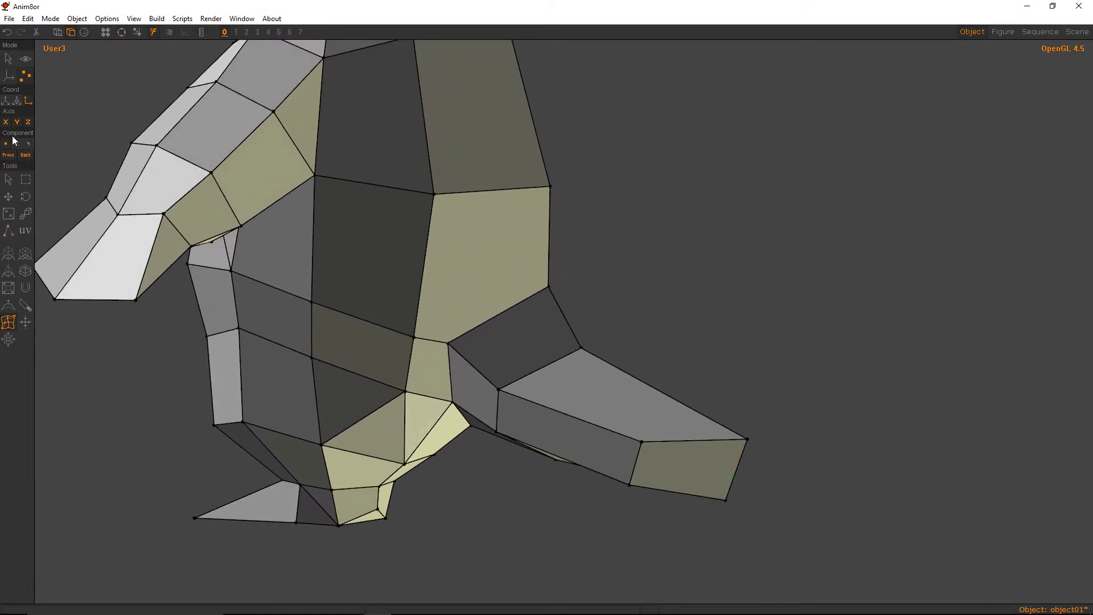
click(449, 368)
key(Delete)
drag(412, 337, 498, 390)
click(459, 355)
key(Delete)
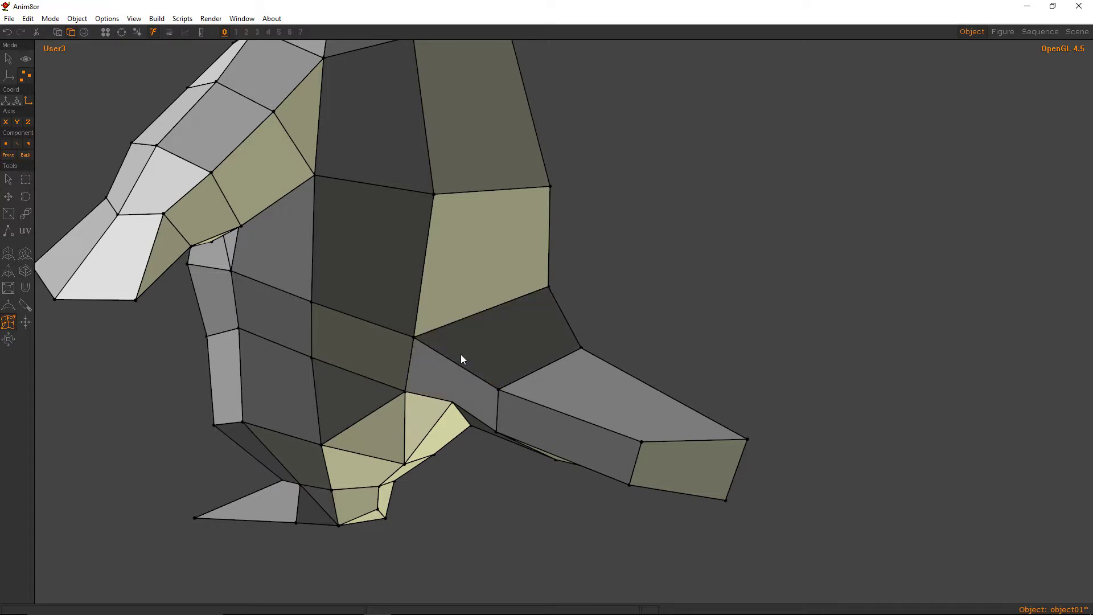
Connect the next lower body vertex to the tail's lower corner and dissolve the surplus edges between the thigh and the tail's underside.
key(ctrl+r)
drag(517, 340, 566, 217)
right_drag(568, 222, 564, 218)
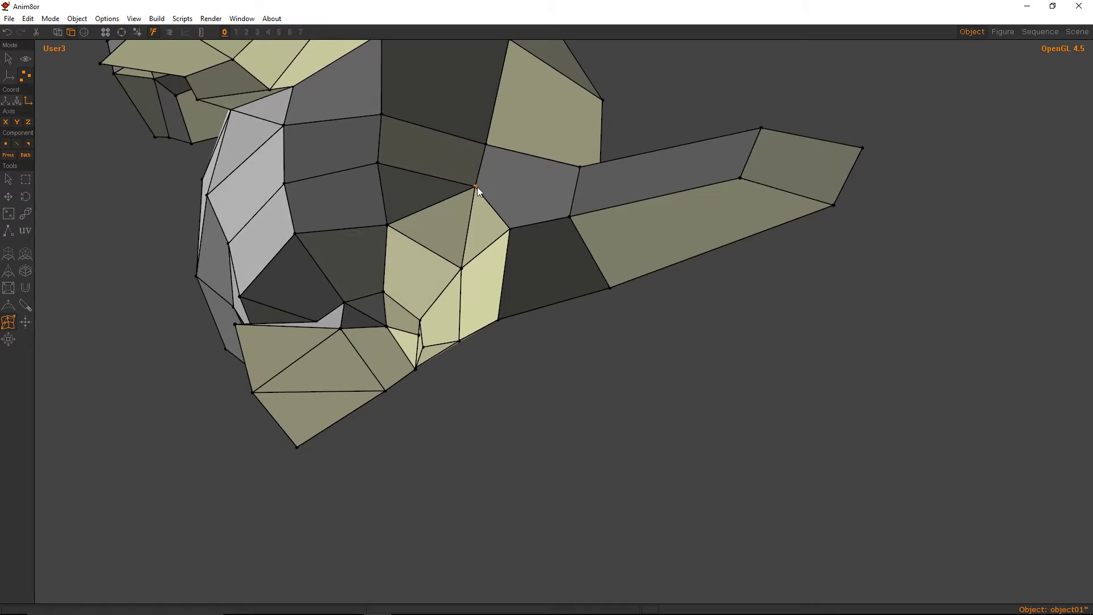
drag(476, 187, 569, 216)
right_drag(569, 216, 468, 228)
key(ctrl+r)
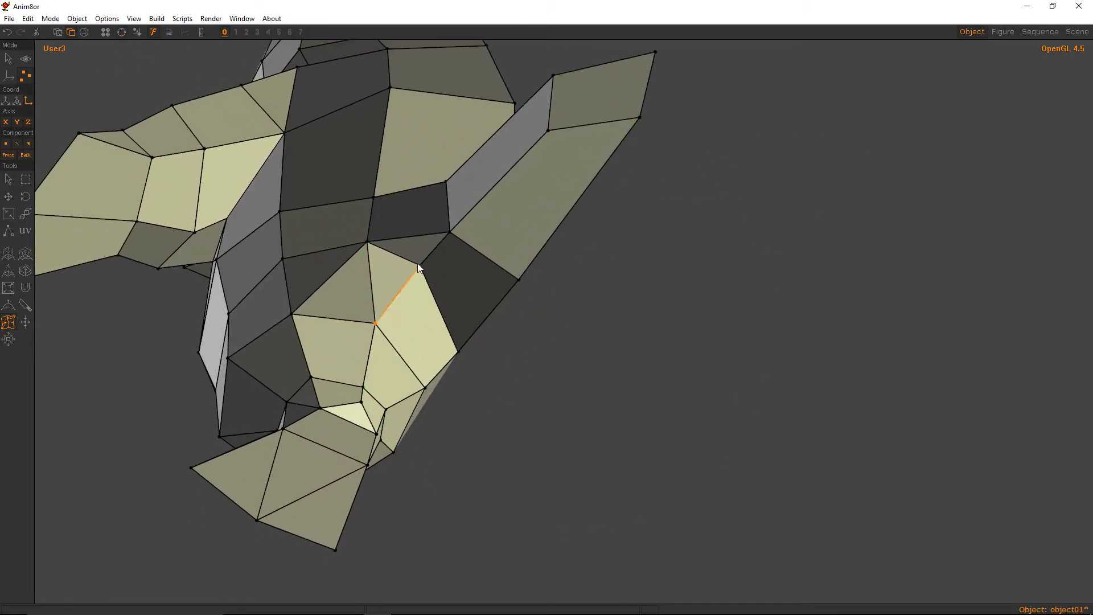
right_click(415, 264)
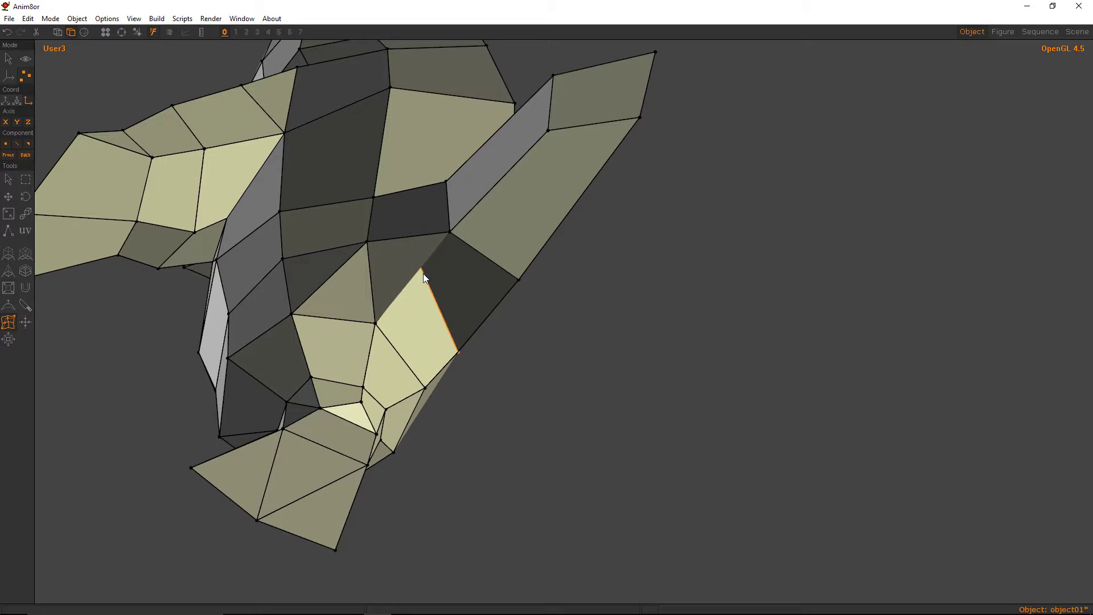
right_drag(424, 278, 452, 278)
right_drag(368, 318, 471, 343)
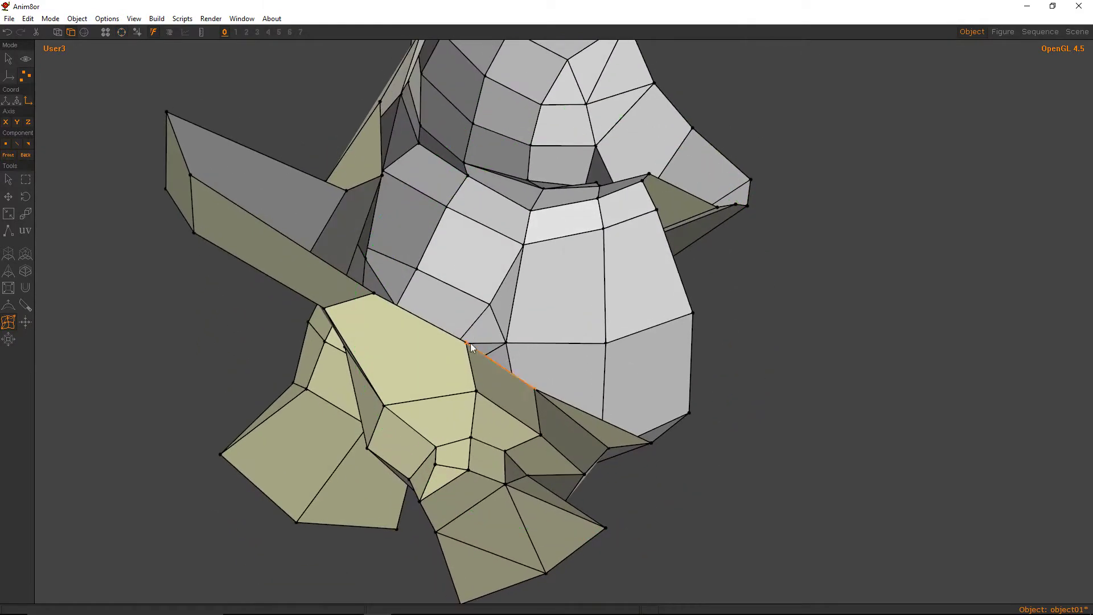
Try connecting the centre vertex beneath the tail base to the thigh vertex.
click(466, 343)
click(384, 404)
right_drag(446, 338, 524, 346)
click(516, 334)
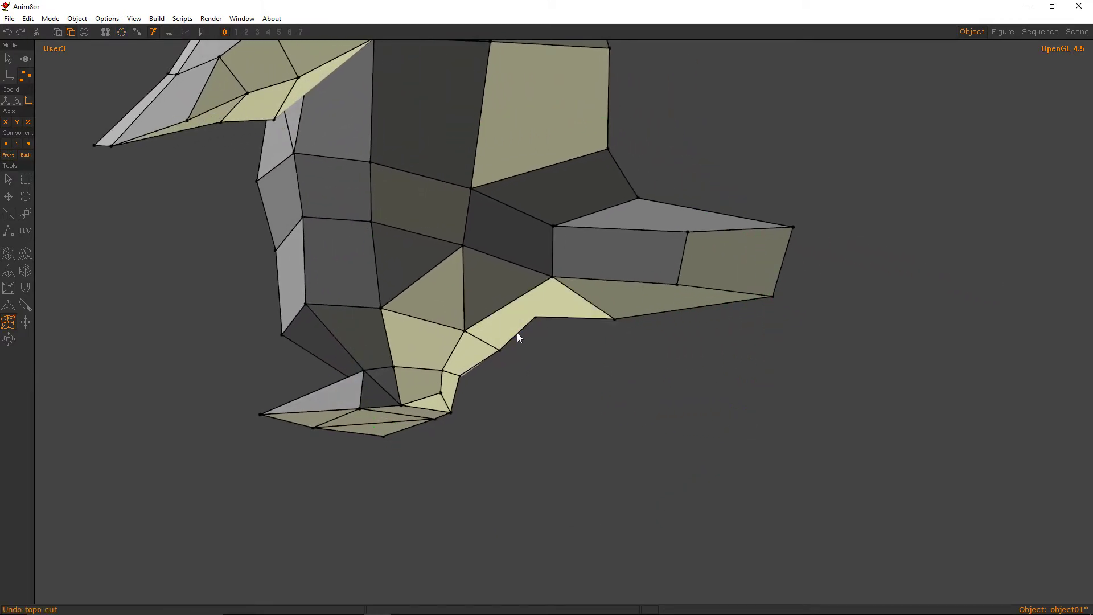
Connect the body's side vertex below the tail base to the centre vertex on the underside, separating the tail from the thigh.
right_drag(515, 302, 444, 258)
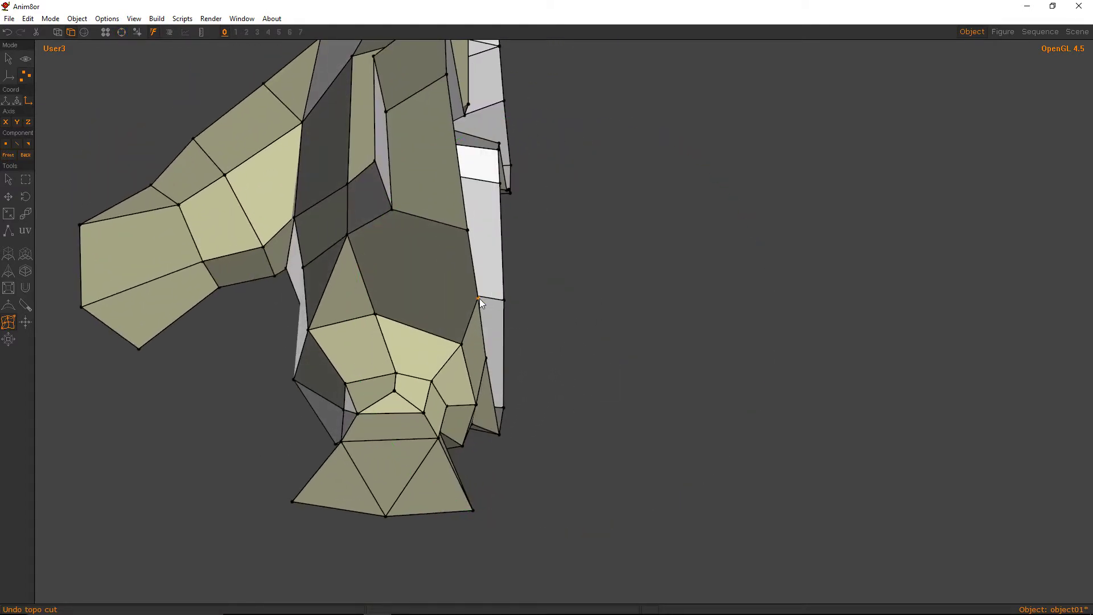
click(479, 297)
right_drag(349, 236, 551, 415)
click(403, 239)
drag(550, 415, 555, 357)
key(ctrl+r)
key(m)
key(ctrl+r)
drag(556, 357, 608, 317)
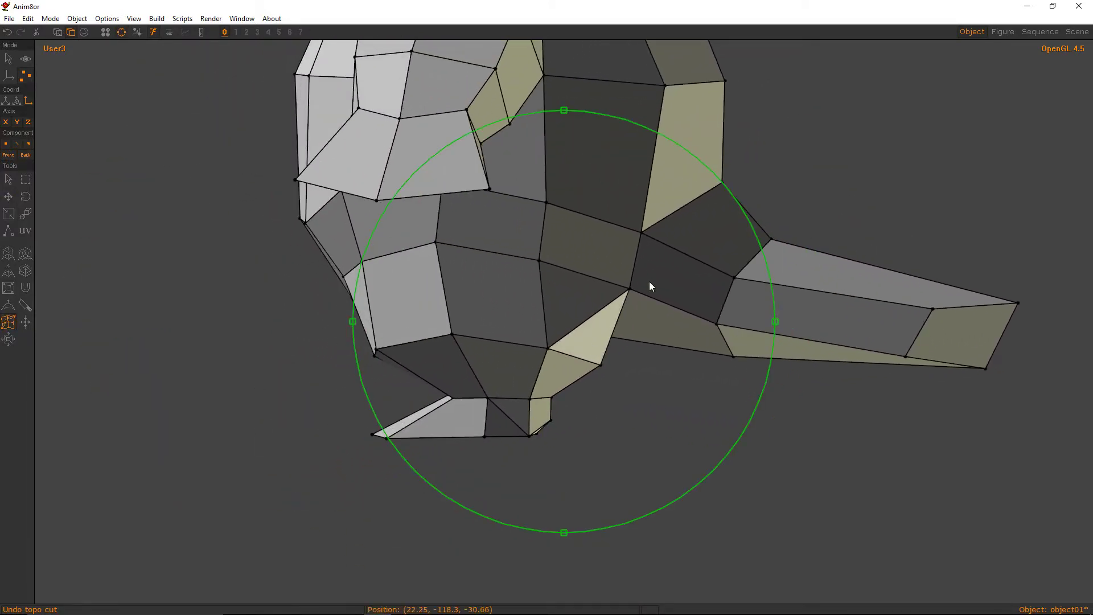
Select the foot's points in the left side view and move them slightly back toward the tail.
scroll(637, 273, down, 4)
right_drag(461, 227, 536, 259)
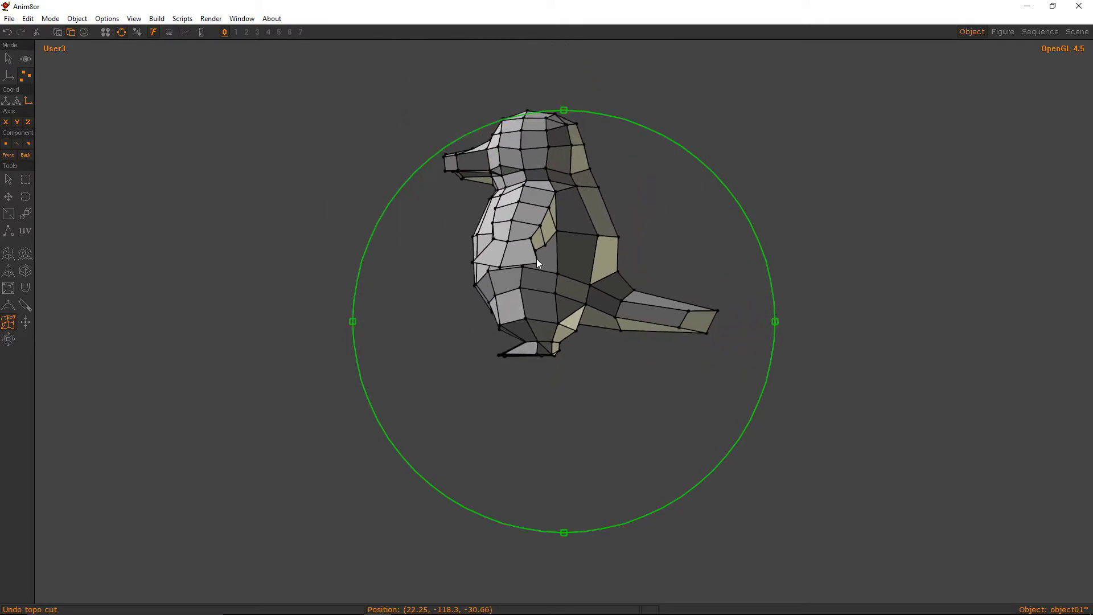
middle_drag(471, 319, 523, 286)
click(26, 180)
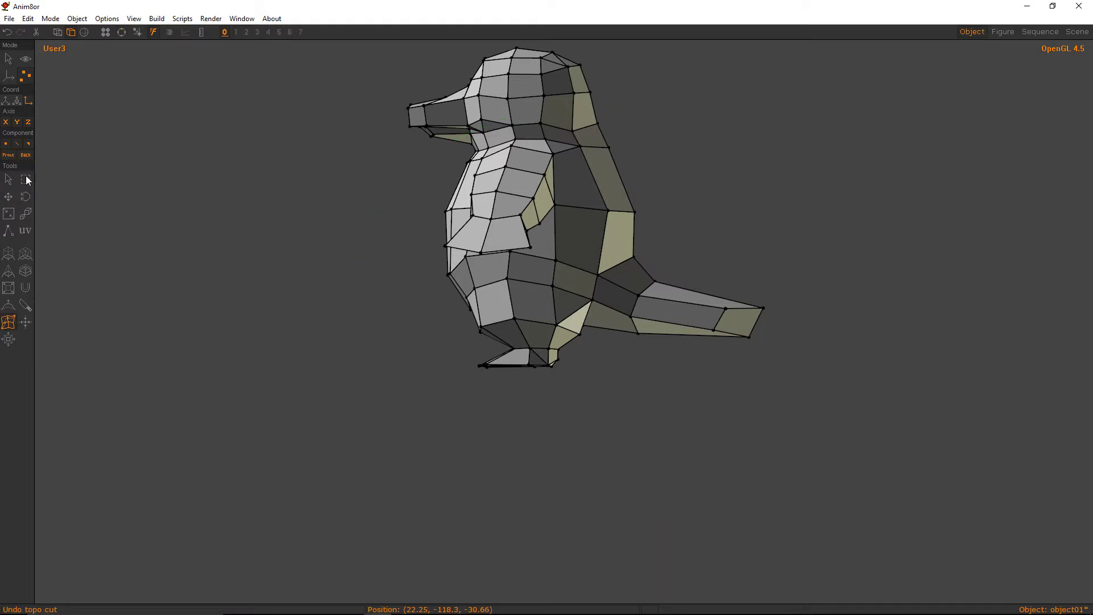
click(120, 19)
mouse_move(134, 19)
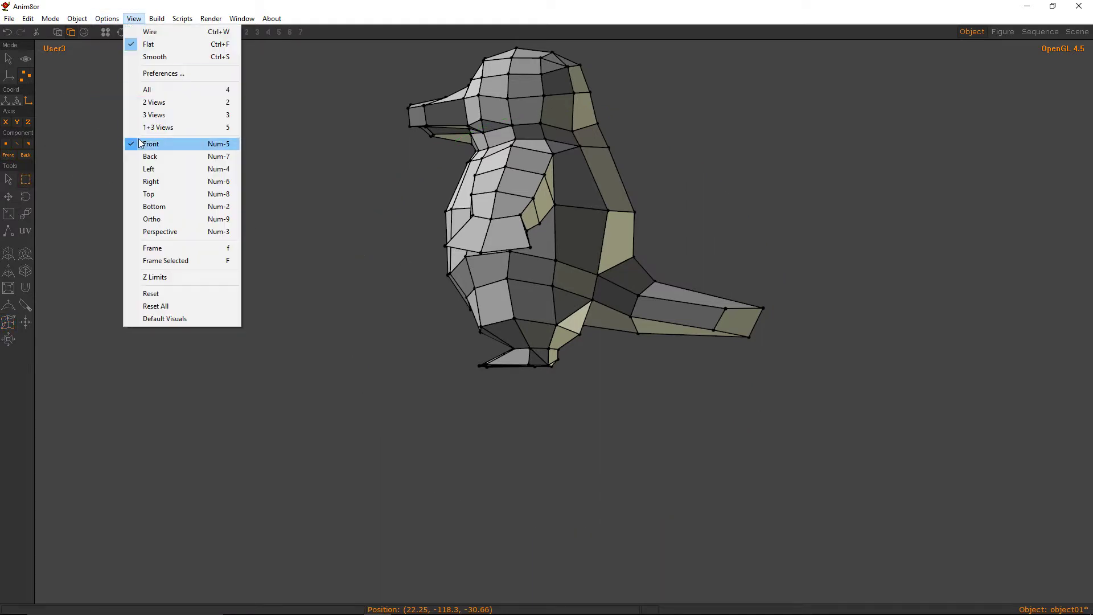
click(147, 166)
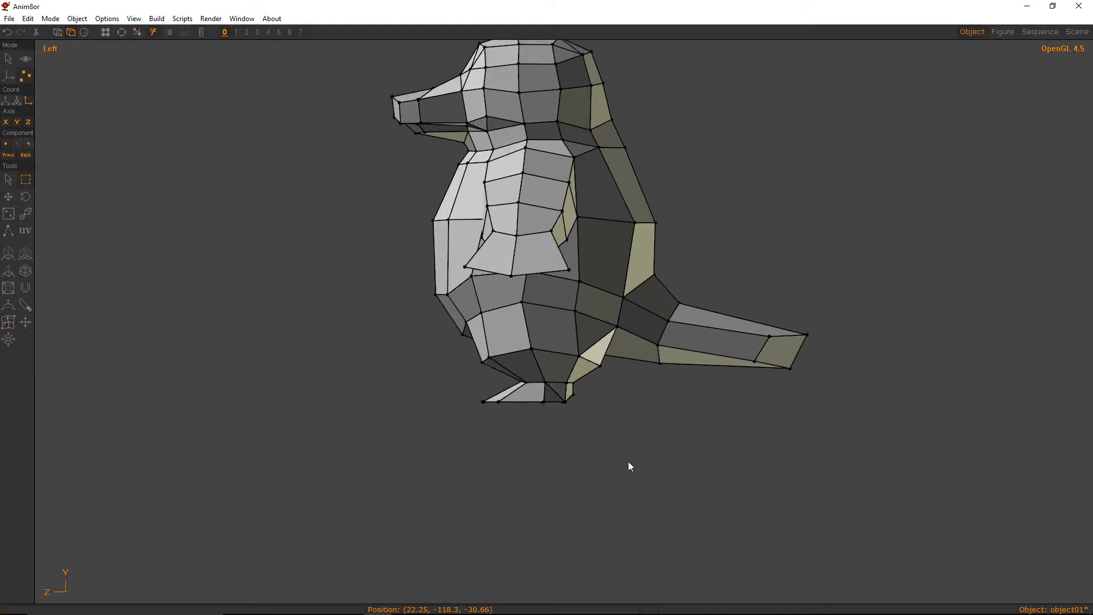
drag(622, 455, 469, 376)
click(8, 196)
drag(173, 164, 184, 164)
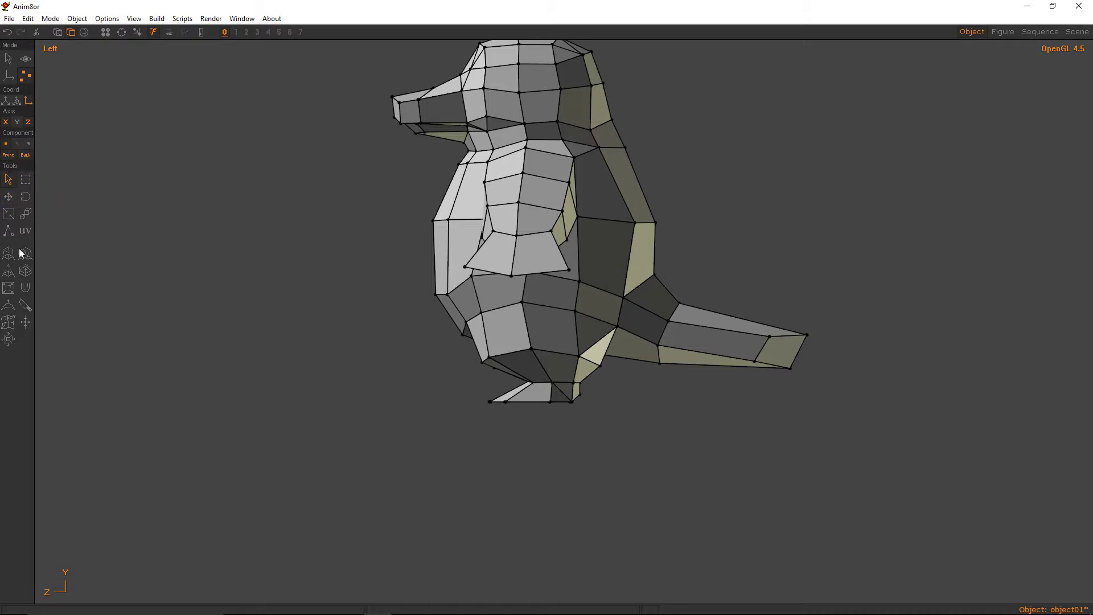
Nudge the vertex on the inner side of the leg, just in front of the tail base, in a view from below.
click(8, 321)
right_drag(598, 366, 310, 164)
middle_drag(482, 277, 737, 316)
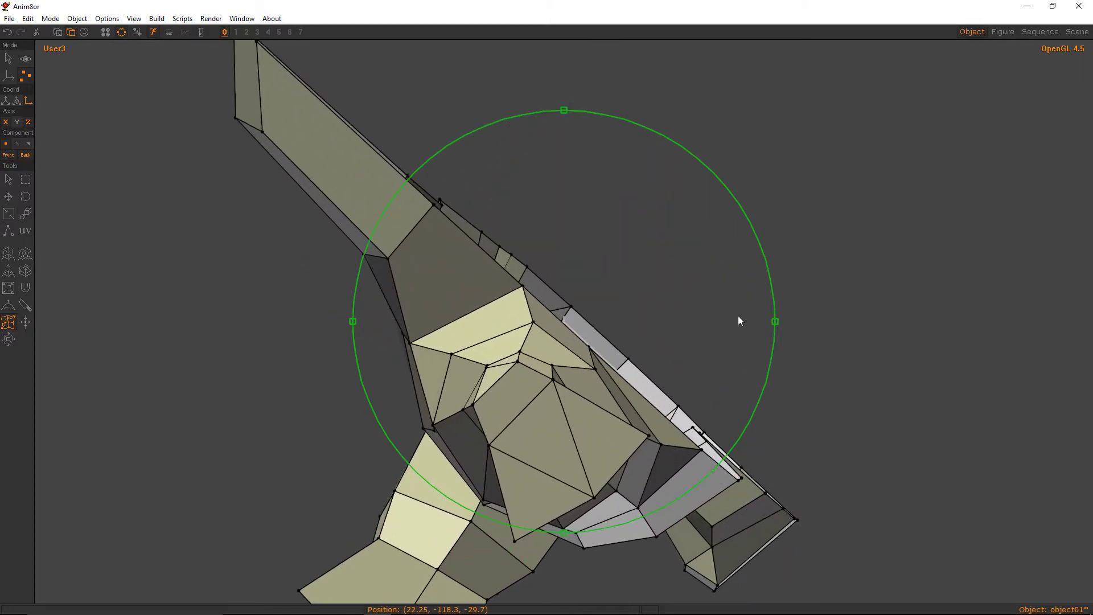
key(m)
drag(533, 321, 529, 320)
right_drag(530, 320, 484, 314)
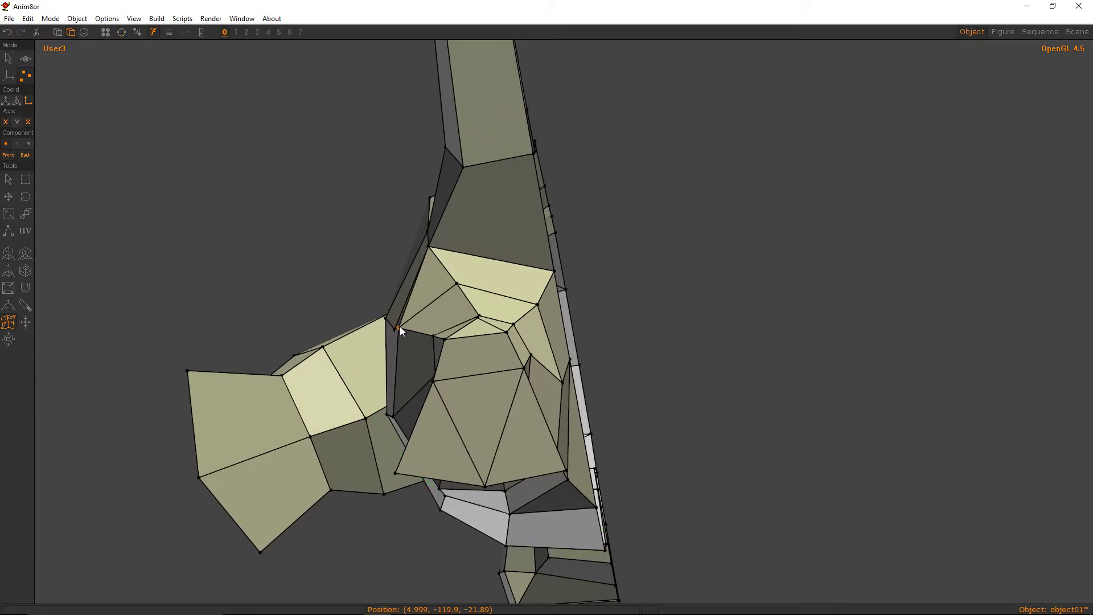
key(m)
drag(399, 327, 401, 319)
key(ctrl+z)
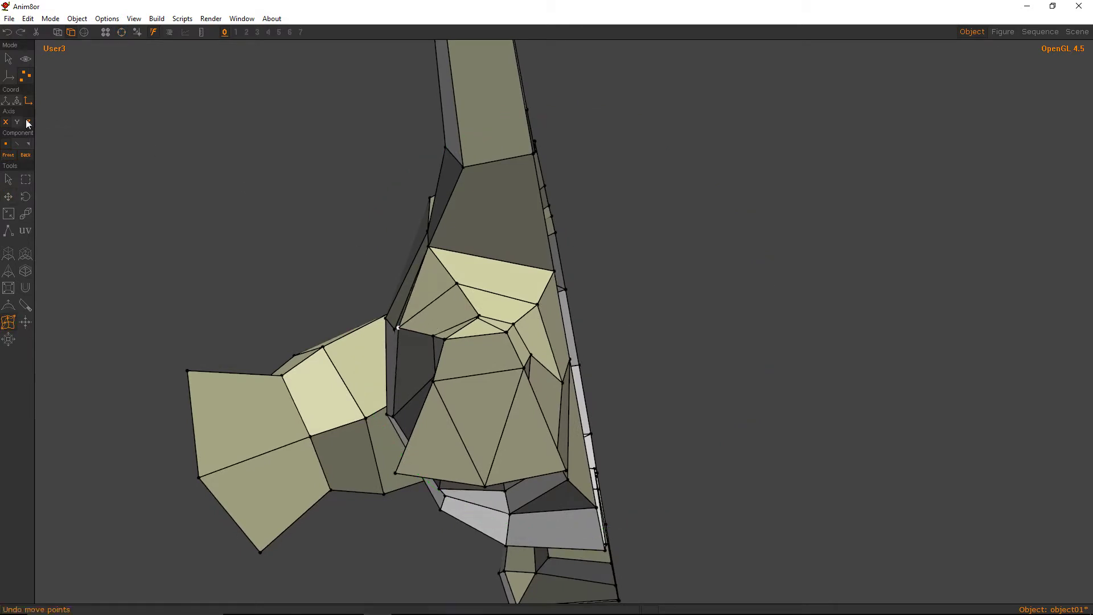
Toggle the Z axis constraint and shift the vertex on the leg's outer side slightly toward the tail.
click(28, 123)
drag(397, 326, 398, 322)
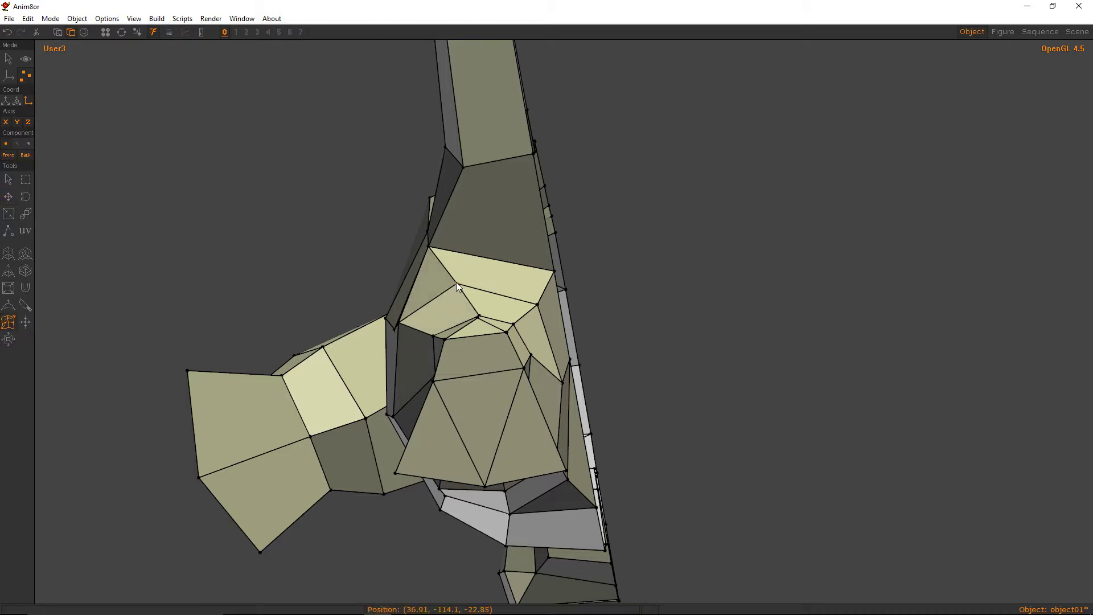
key(a)
drag(504, 252, 721, 442)
middle_drag(708, 355, 262, 284)
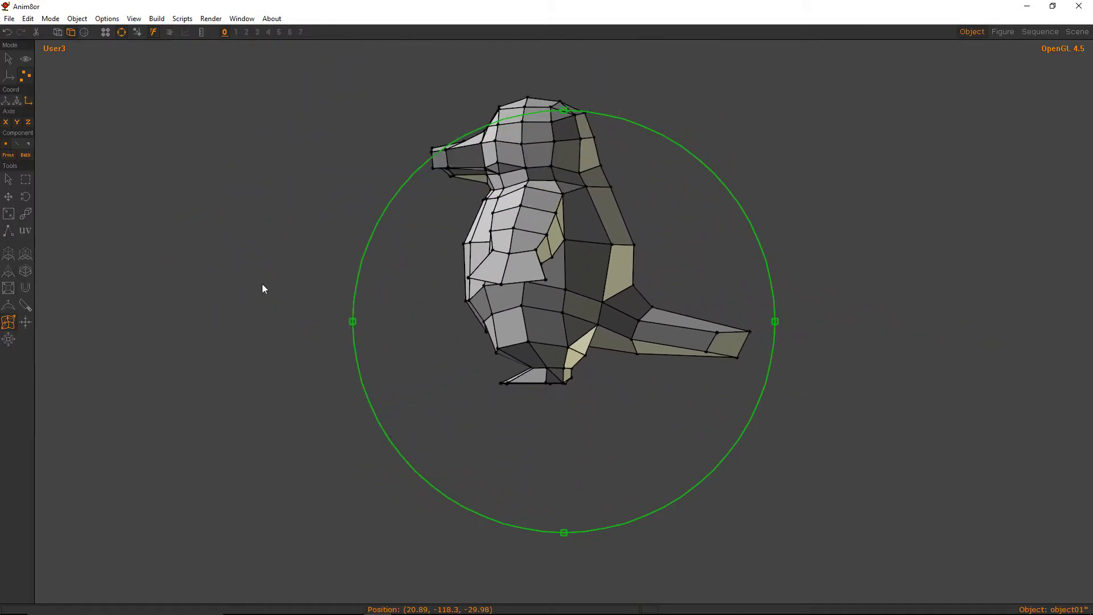
drag(261, 283, 491, 326)
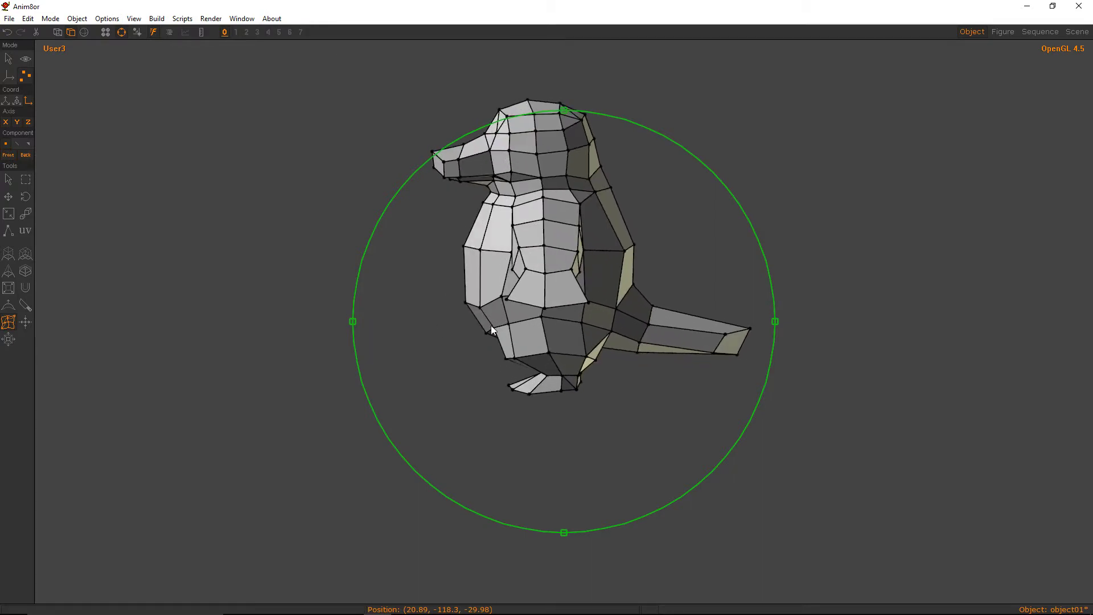
Return to object editing and save the edited half of the penguin.
click(9, 58)
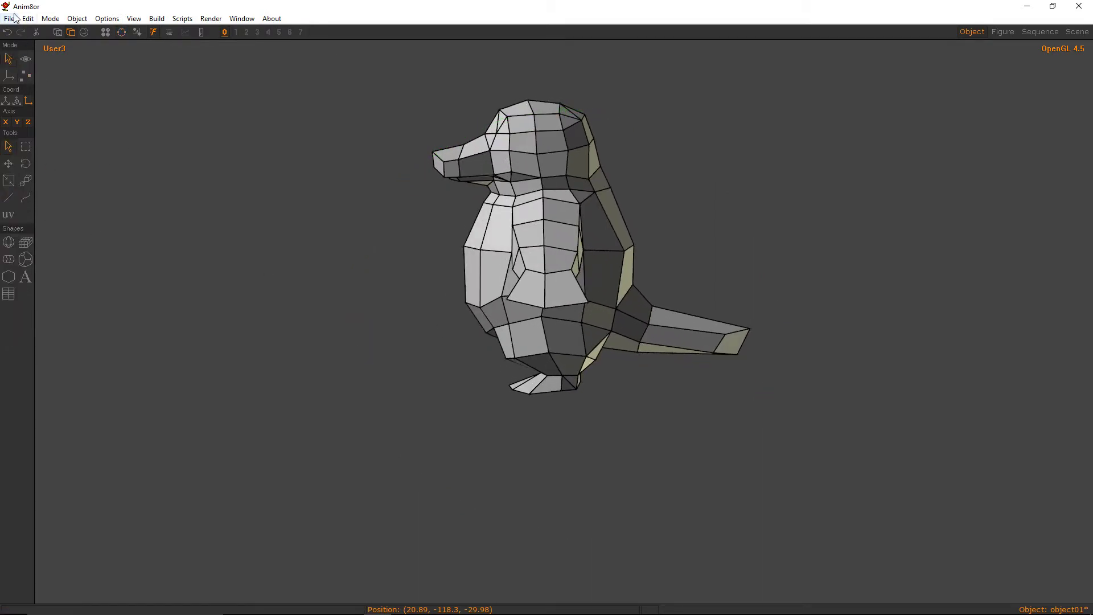
click(14, 17)
click(34, 74)
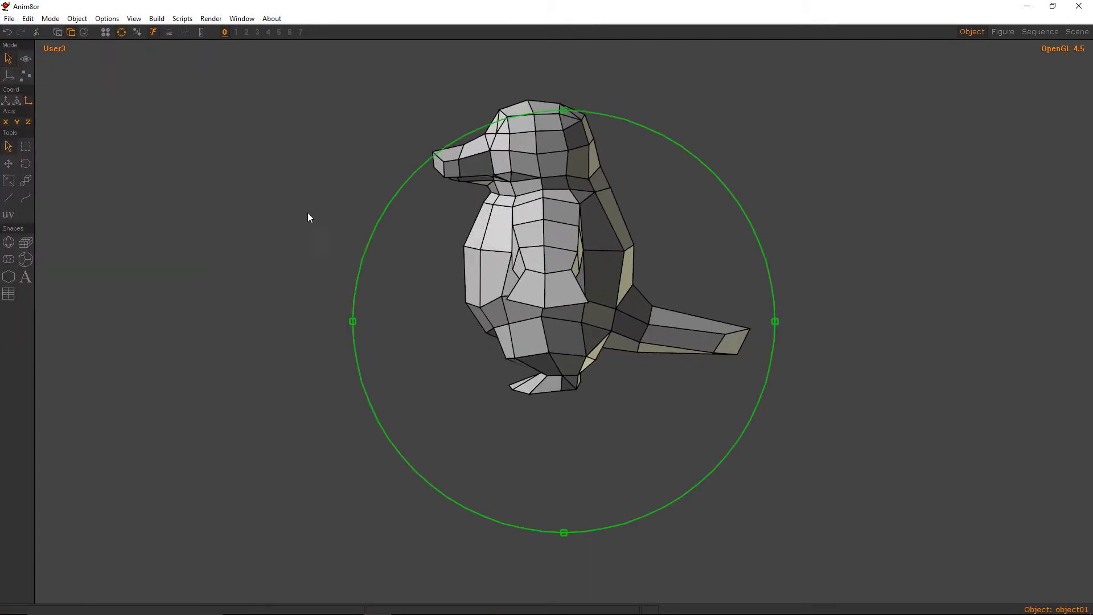
Select the half penguin mesh and convert it to a mirrored object.
drag(309, 217, 592, 260)
click(599, 226)
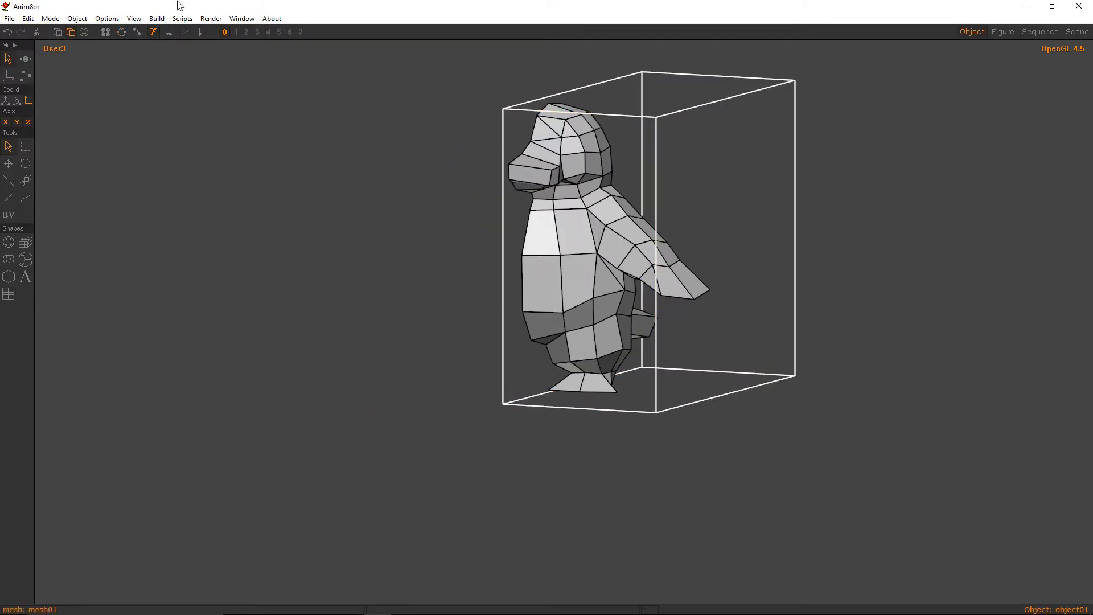
click(156, 19)
mouse_move(200, 177)
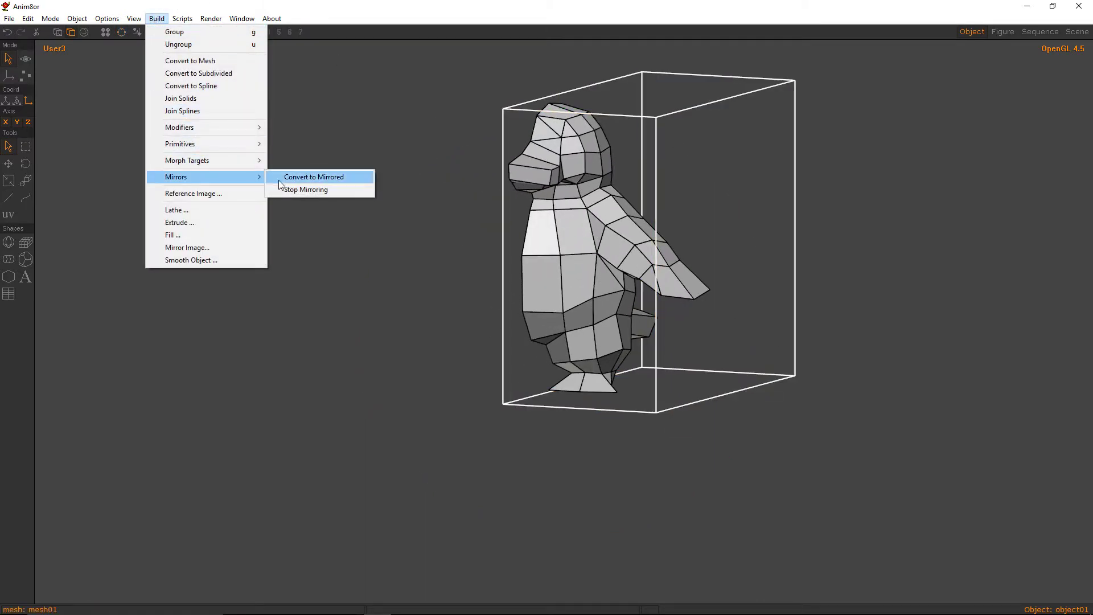
click(311, 177)
drag(446, 233, 162, 53)
Inspect the mirrored penguin's head and body in smooth shading and again in flat shading.
click(84, 31)
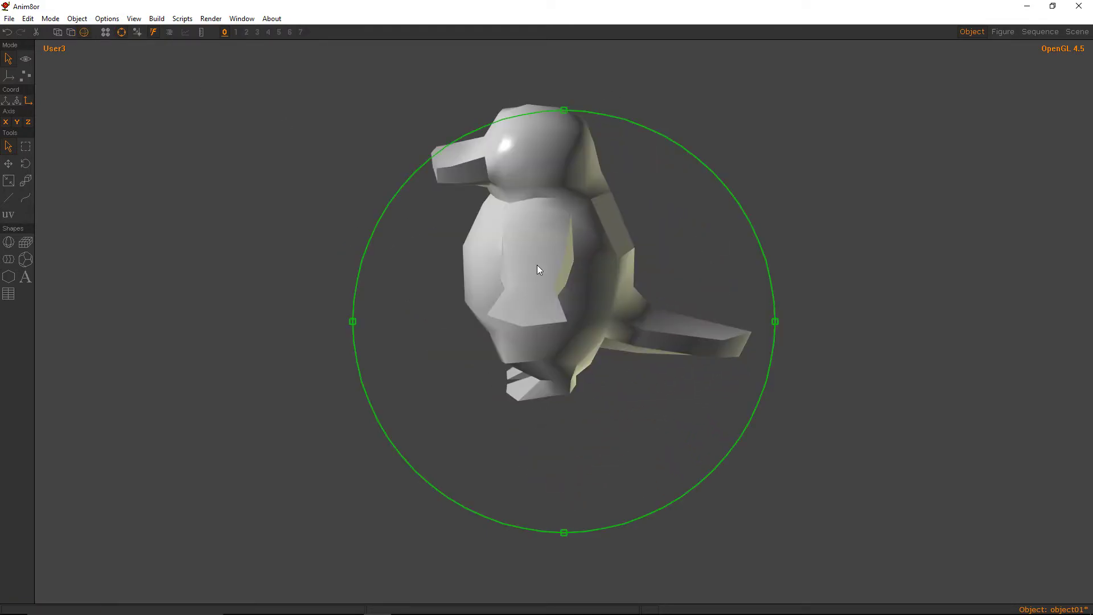
mouse_move(538, 264)
mouse_down()
mouse_move(387, 353)
mouse_move(297, 201)
mouse_move(373, 178)
mouse_move(668, 288)
mouse_move(825, 249)
mouse_move(780, 347)
mouse_move(641, 245)
mouse_move(712, 245)
mouse_move(659, 310)
mouse_move(522, 268)
mouse_move(418, 256)
mouse_move(665, 274)
mouse_move(575, 350)
mouse_move(558, 330)
mouse_up()
scroll(599, 262, up, 5)
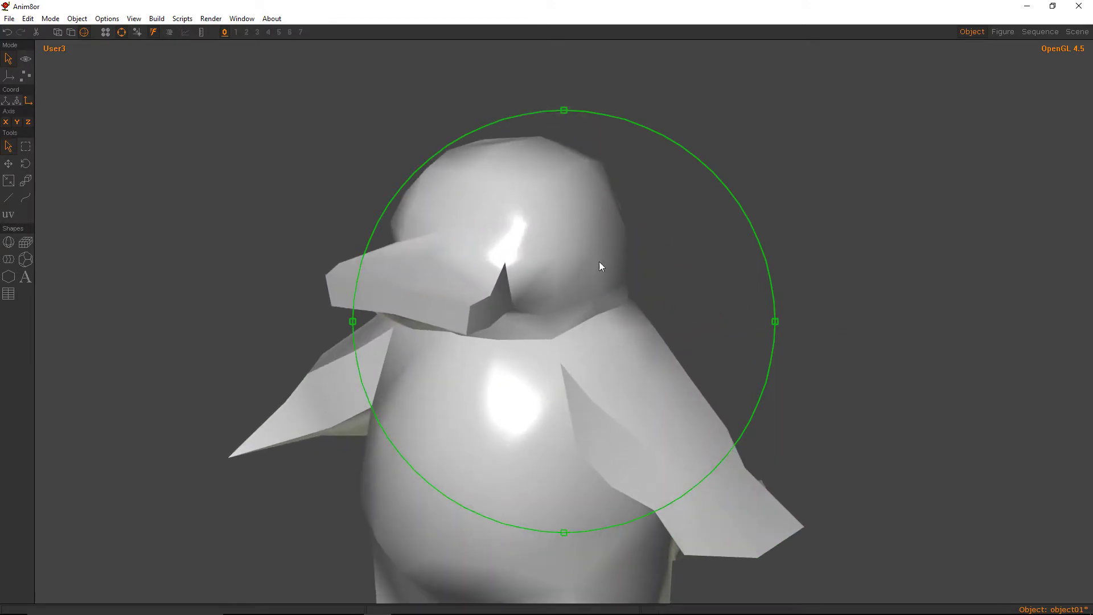
click(71, 32)
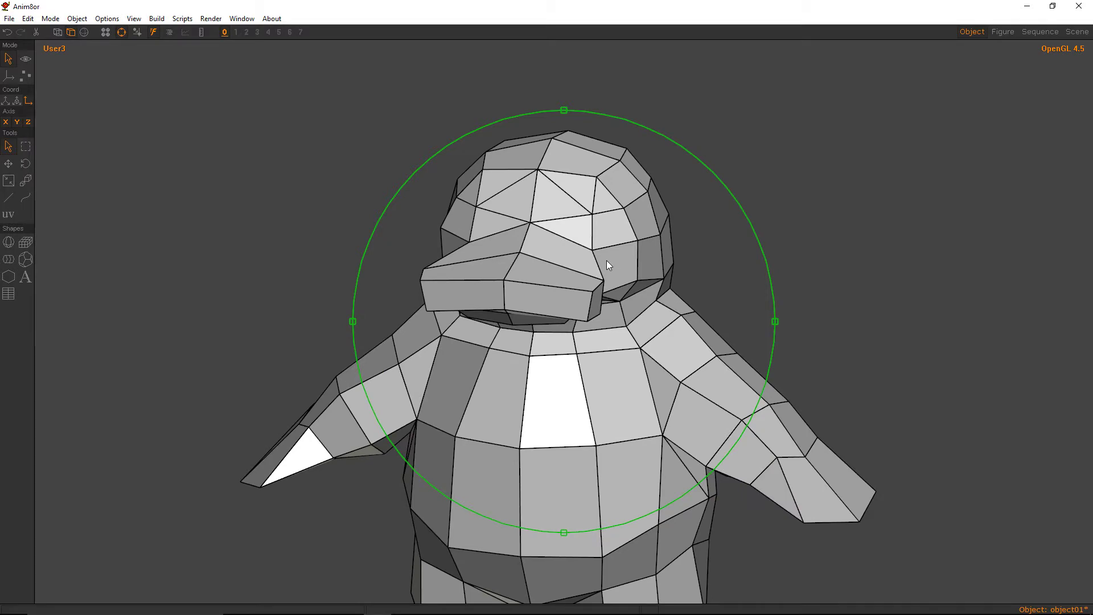
drag(606, 261, 559, 313)
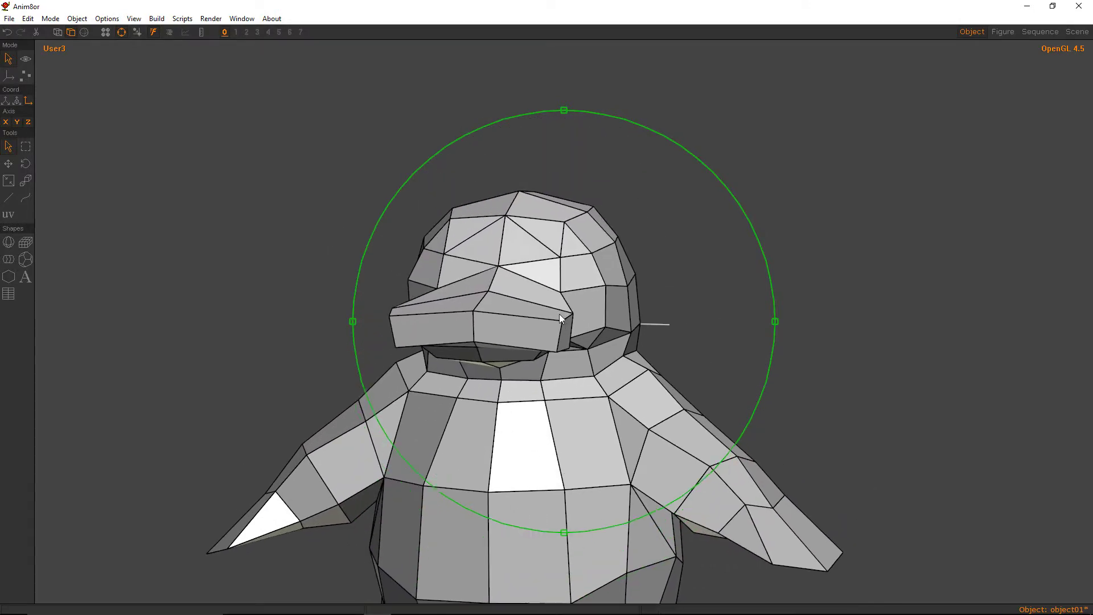
Examine the mirrored penguin's head from several angles around the beak, eye area and neck.
scroll(537, 313, up, 5)
middle_drag(618, 244, 586, 288)
drag(586, 288, 501, 337)
middle_drag(405, 407, 604, 193)
drag(604, 193, 542, 243)
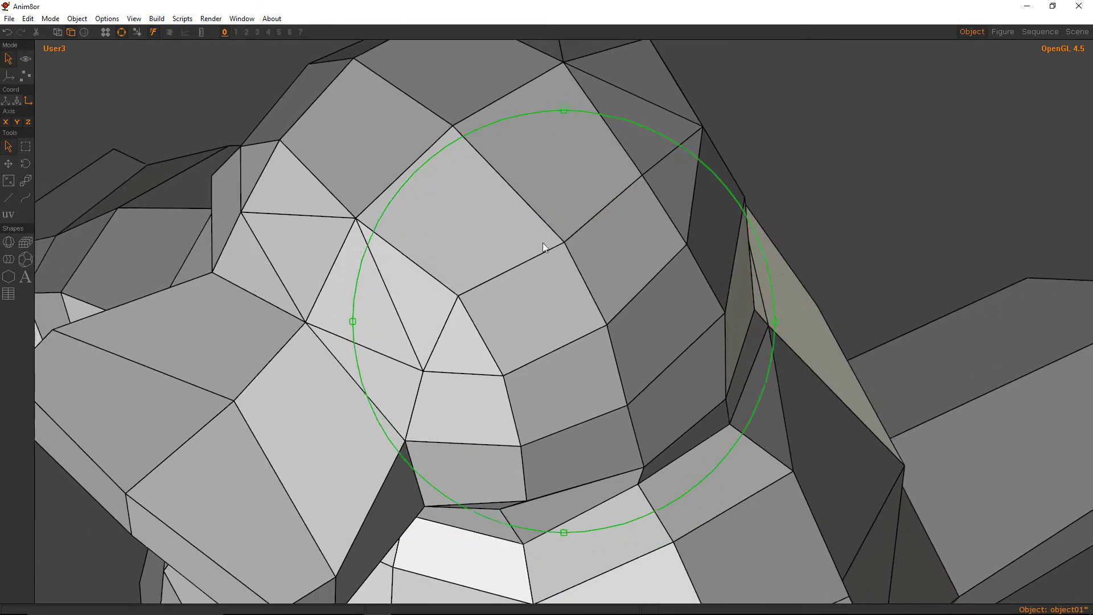
scroll(535, 246, down, 4)
drag(484, 278, 493, 204)
middle_drag(492, 203, 505, 225)
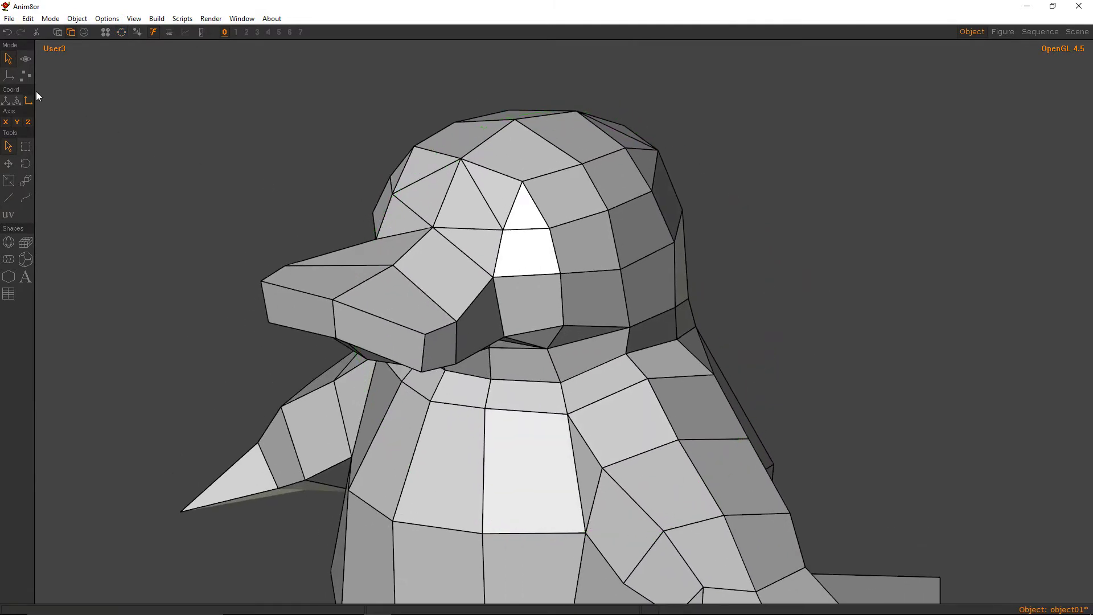
Switch to point editing and cut an edge from the brow vertex down to the edge below it beside the eye.
click(25, 76)
drag(545, 258, 614, 253)
key(ctrl+r)
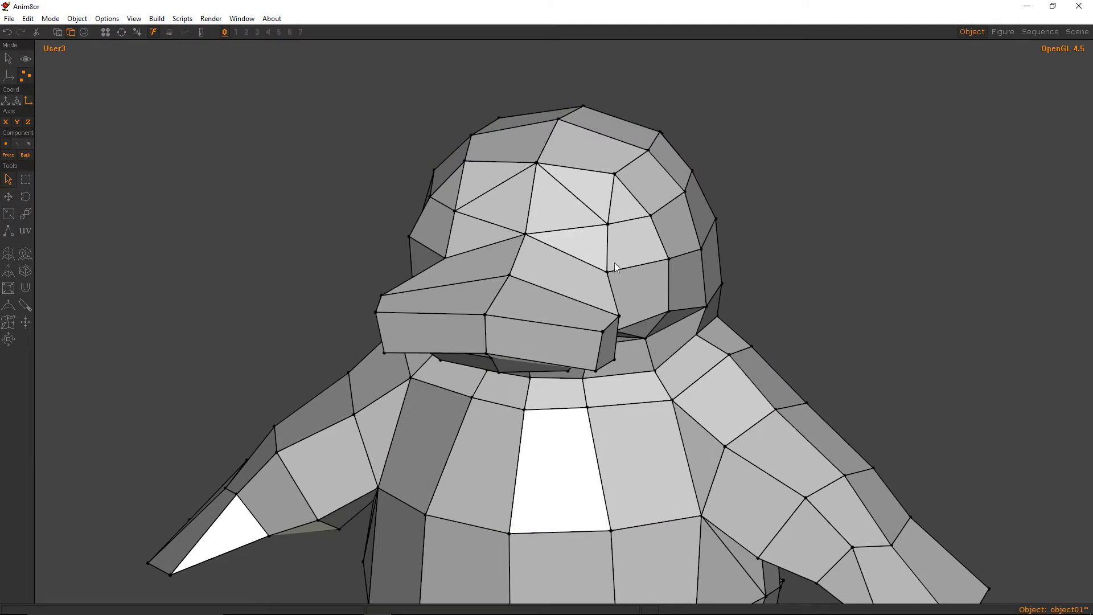
click(8, 322)
drag(616, 285, 585, 298)
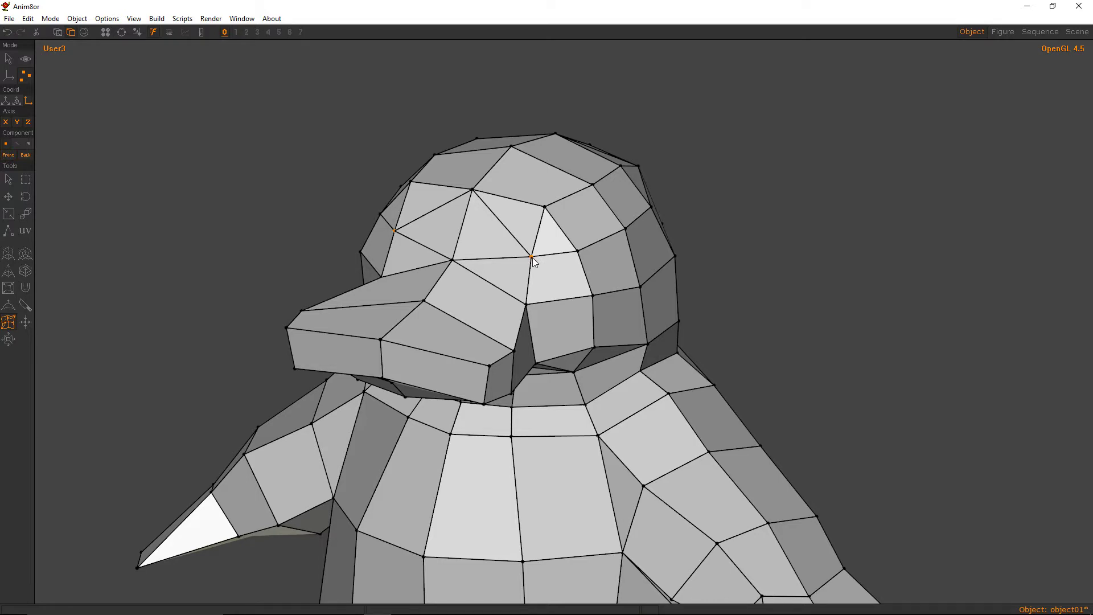
click(545, 207)
click(545, 207)
drag(550, 234, 546, 254)
middle_drag(558, 241, 552, 266)
alt+drag(552, 265, 613, 345)
key(m)
drag(472, 386, 526, 353)
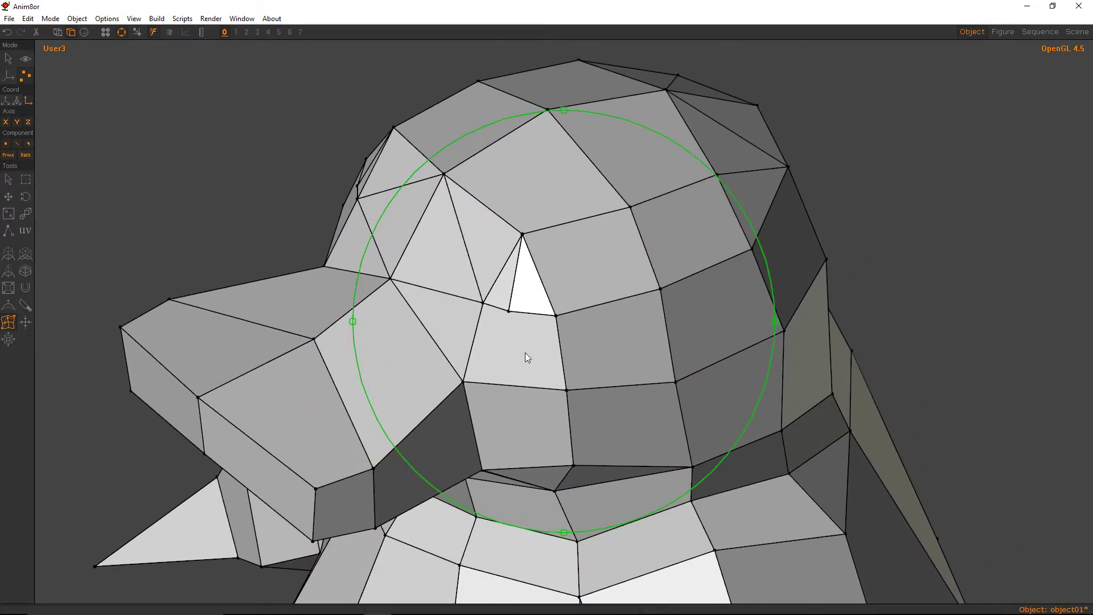
Cut across the face below the eye and connect the new edge up to the vertex above it.
alt+drag(584, 317, 432, 373)
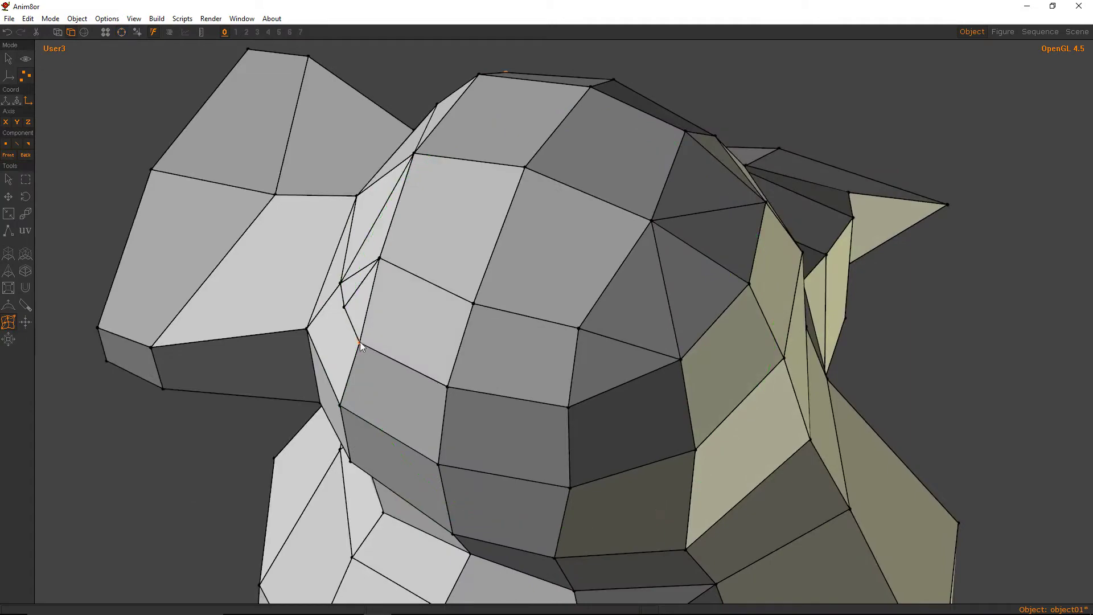
alt+drag(432, 317, 533, 309)
key(m)
key(a)
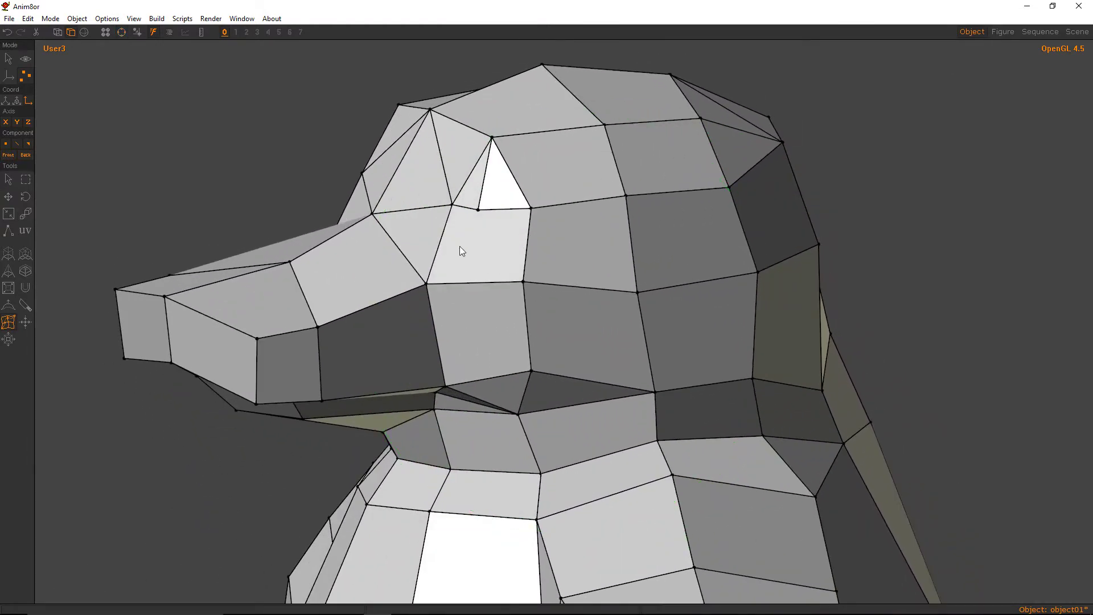
click(445, 235)
click(446, 227)
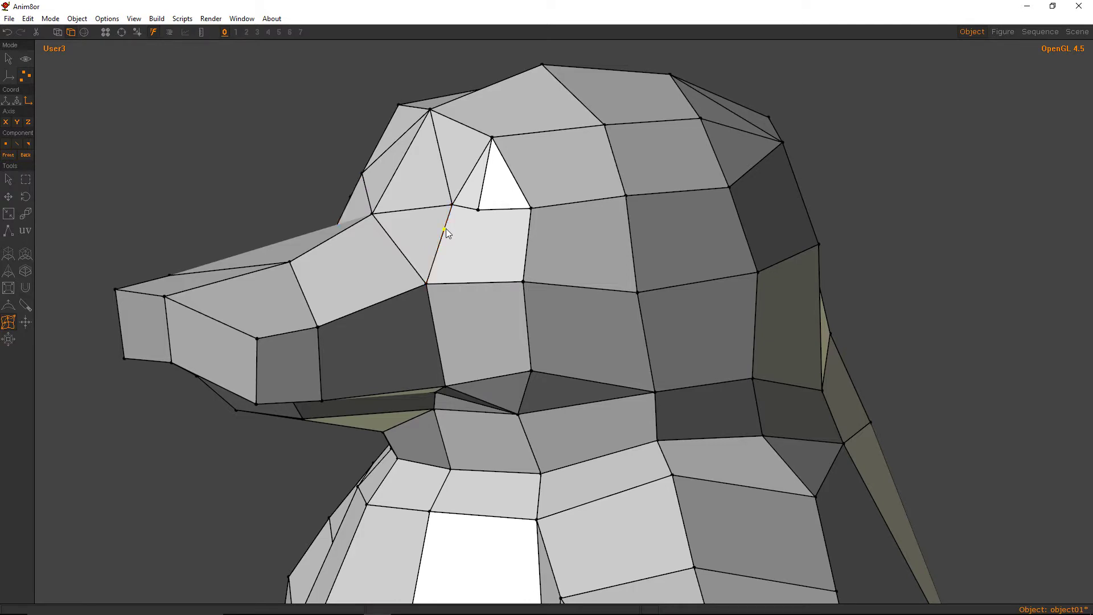
click(527, 236)
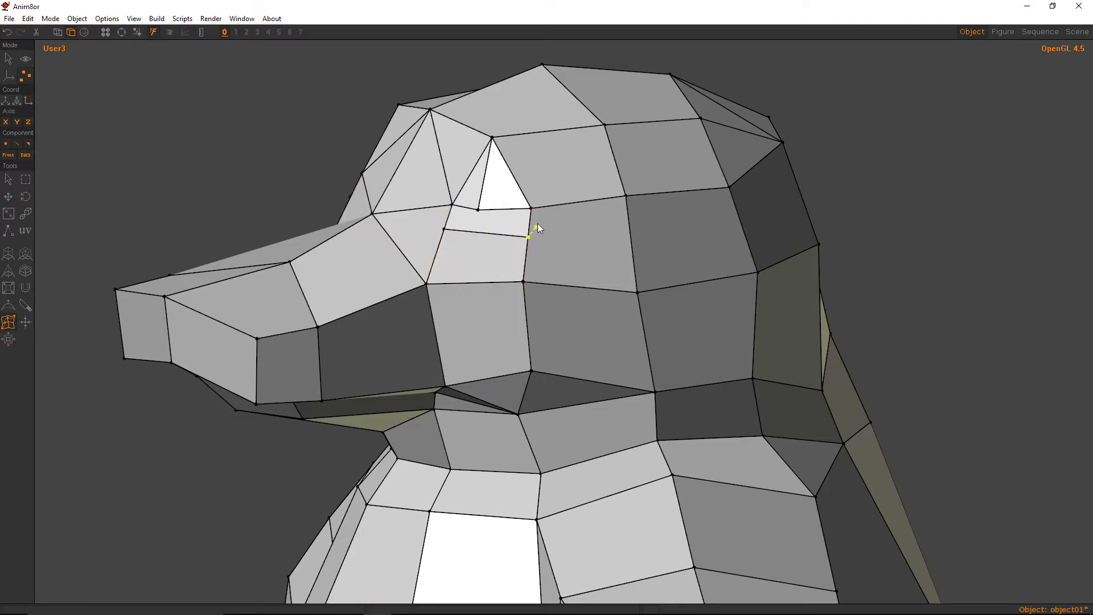
click(477, 210)
click(475, 231)
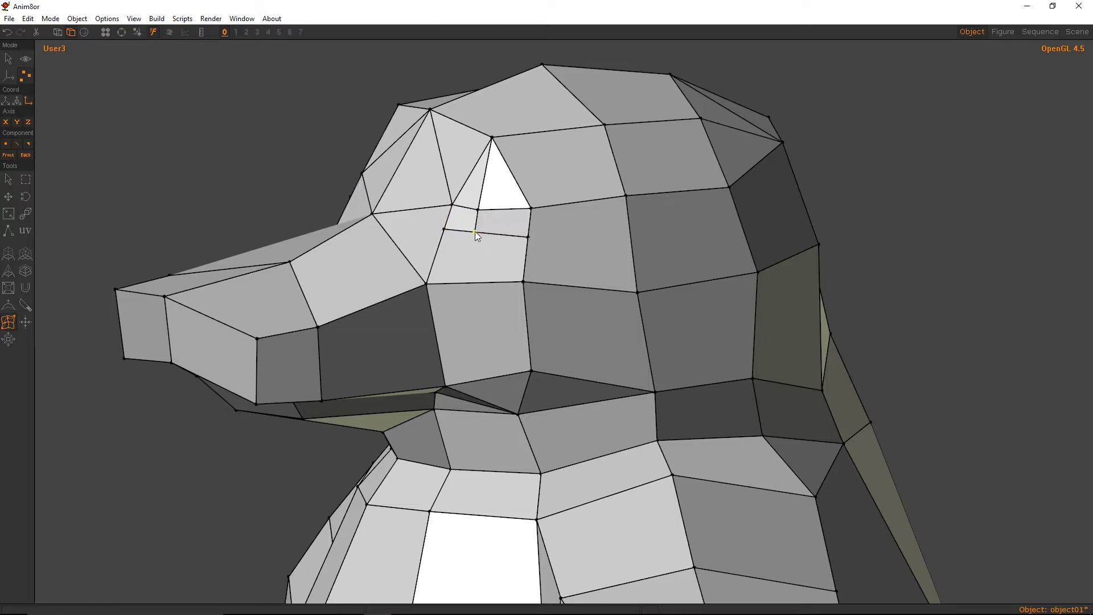
right_drag(493, 222, 721, 261)
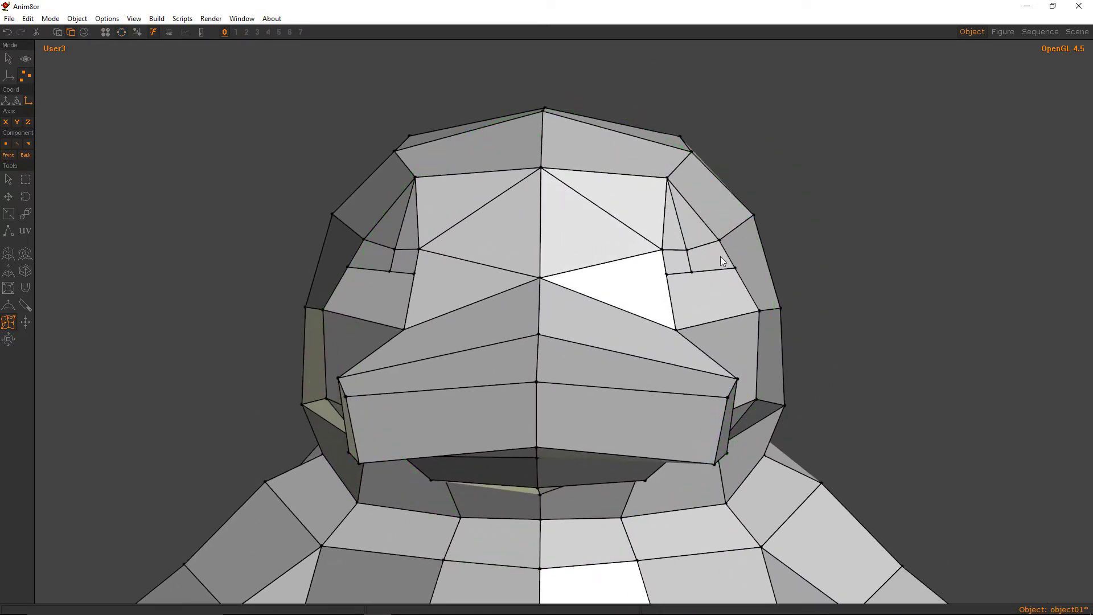
drag(735, 267, 744, 263)
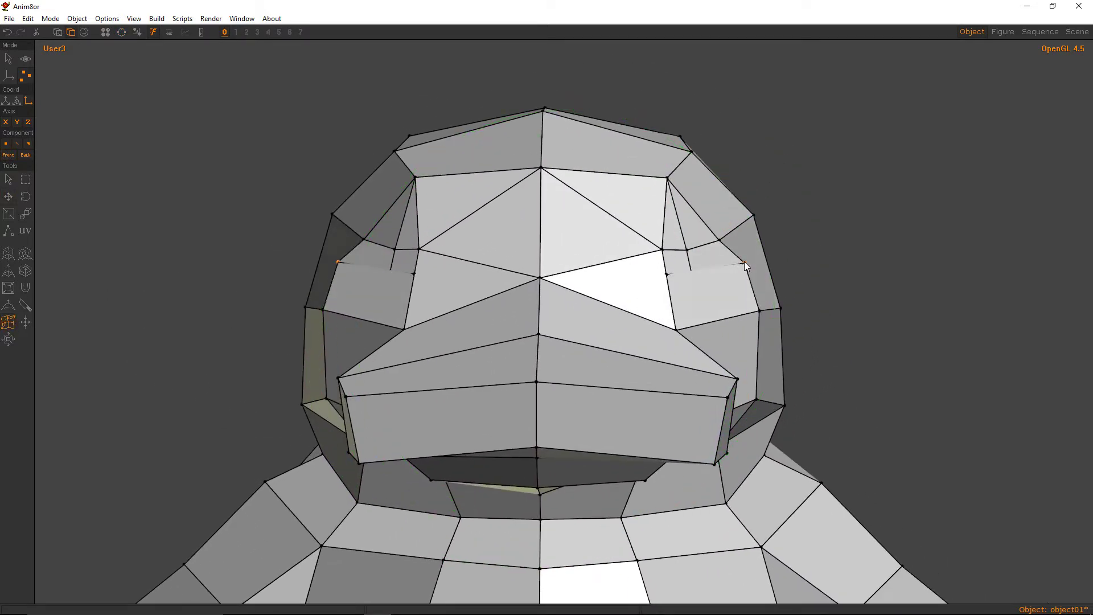
key(ctrl+z)
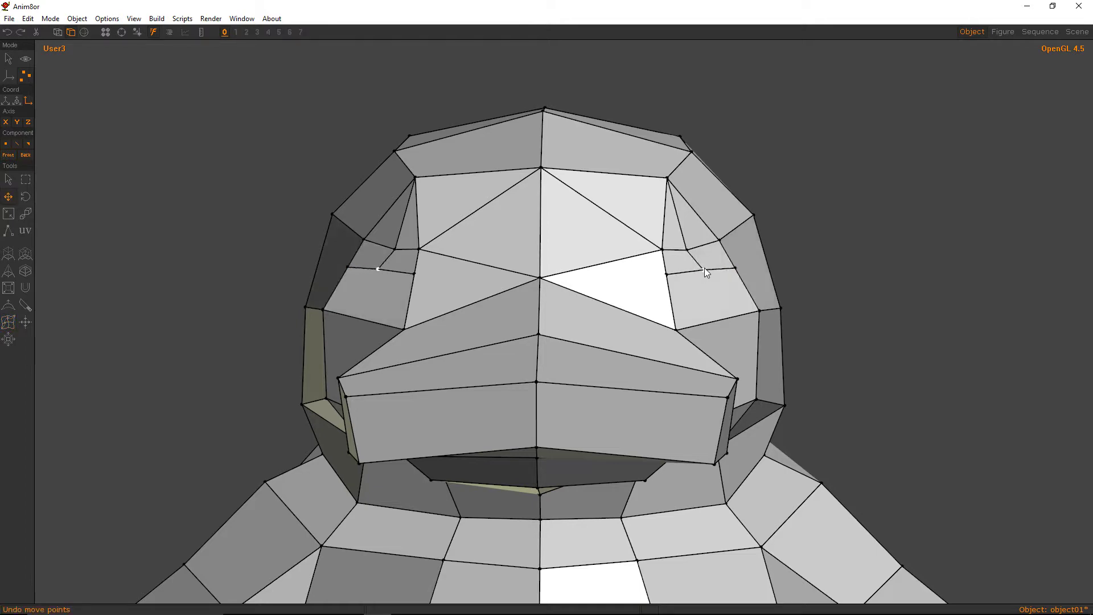
Reposition the vertices of the new edge below the eye to round the eye area.
right_drag(705, 268, 657, 370)
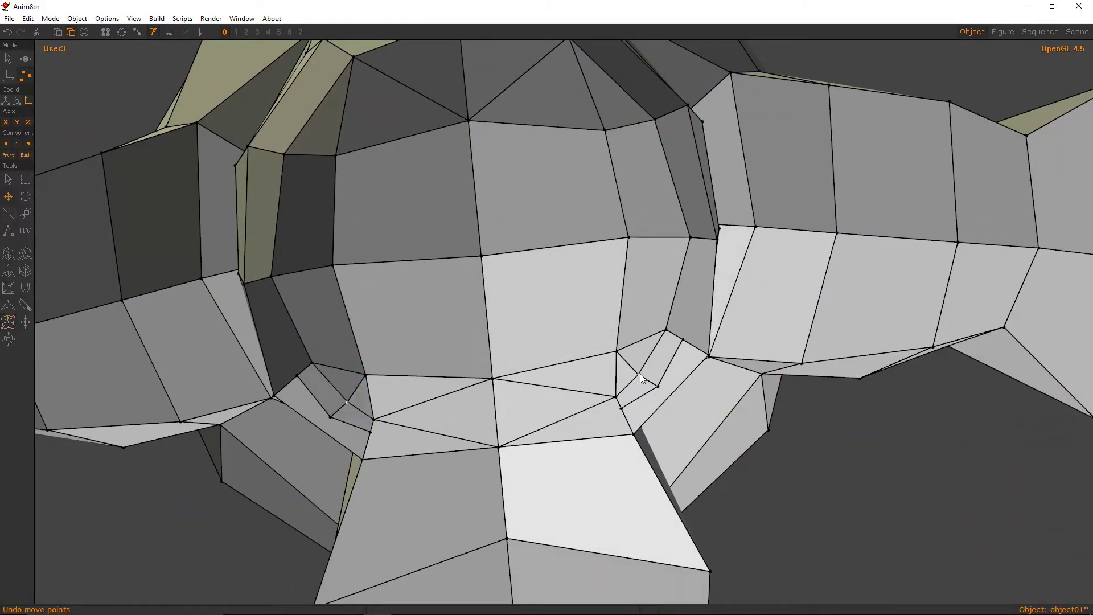
key(t)
middle_drag(662, 328, 545, 142)
drag(545, 142, 657, 171)
key(m)
drag(653, 219, 607, 201)
key(a)
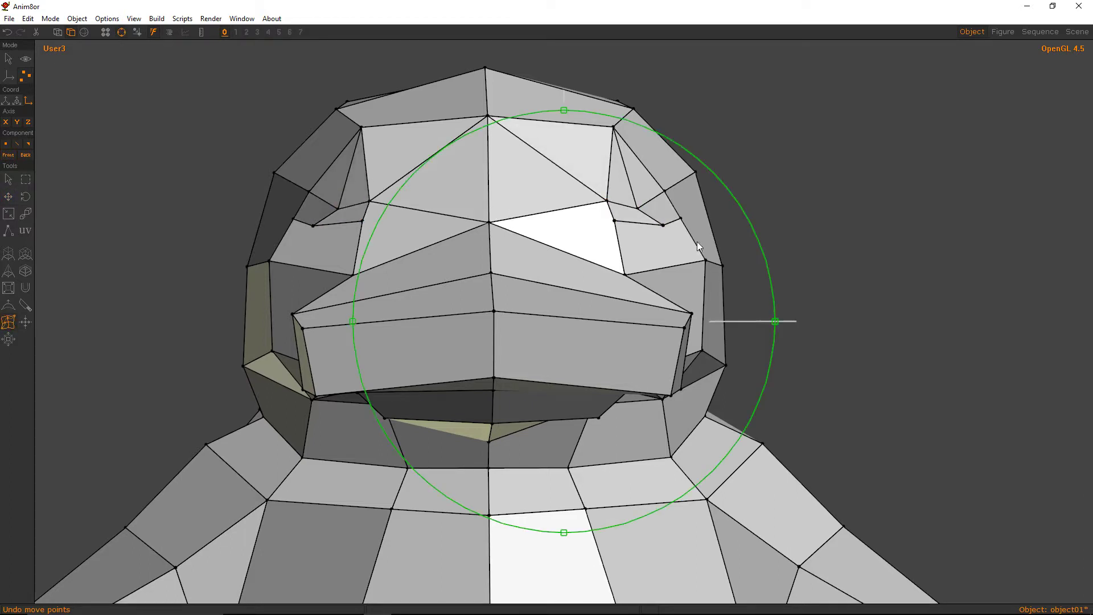
Reroute the lower eye edge to the eye's inner corner and extend it backward across the neighbouring face.
drag(696, 241, 486, 292)
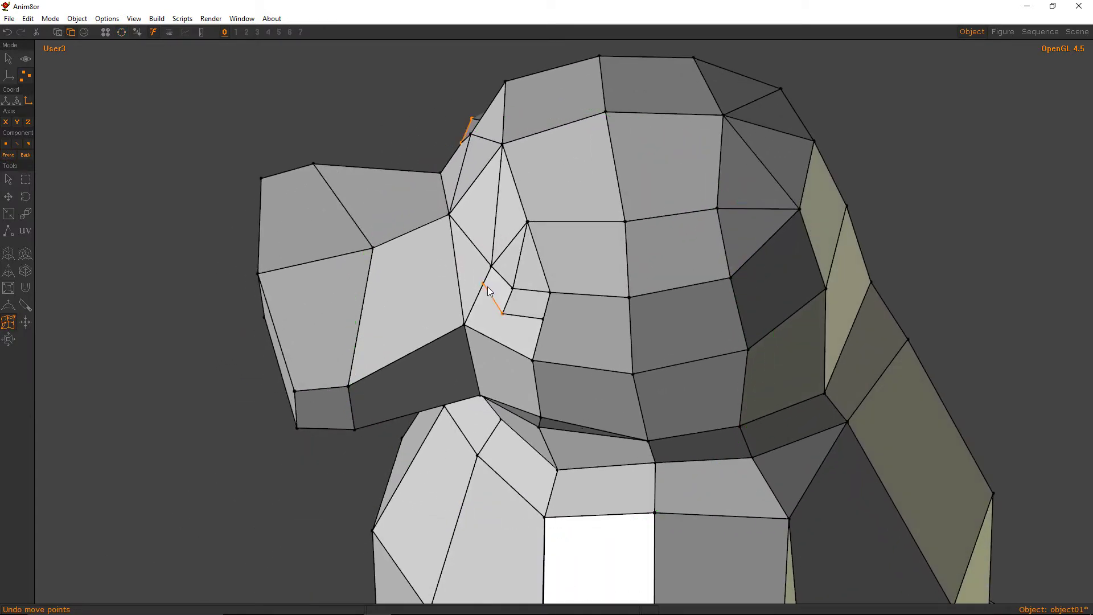
right_click(488, 286)
key(ctrl+z)
key(Delete)
drag(561, 285, 564, 224)
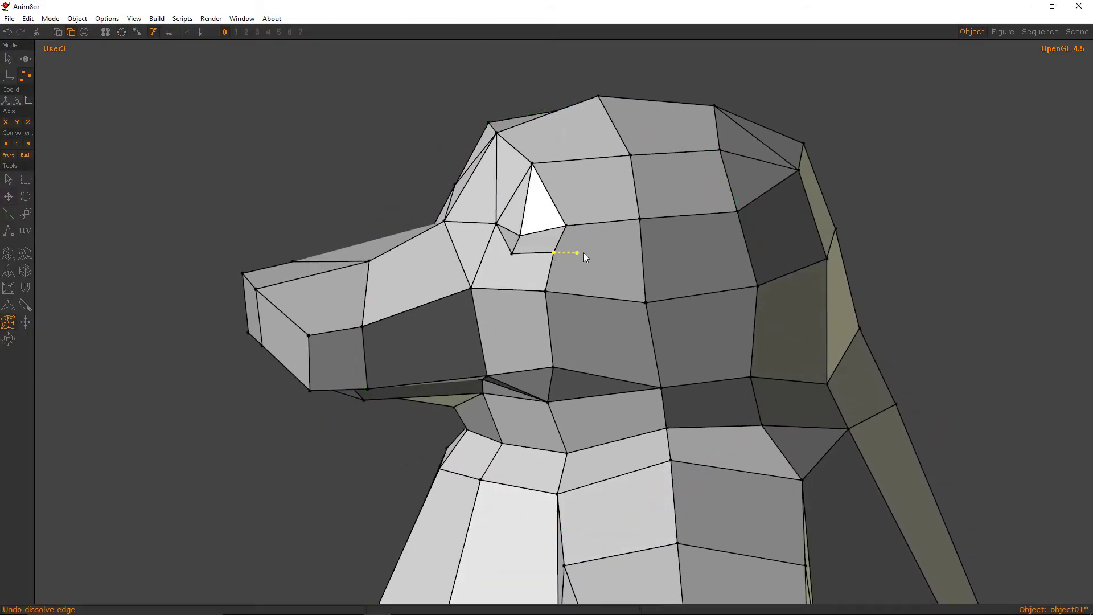
click(641, 251)
Shift the vertices along the side of the head behind the eye to smooth the head's front-view outline.
drag(640, 250, 682, 190)
key(m)
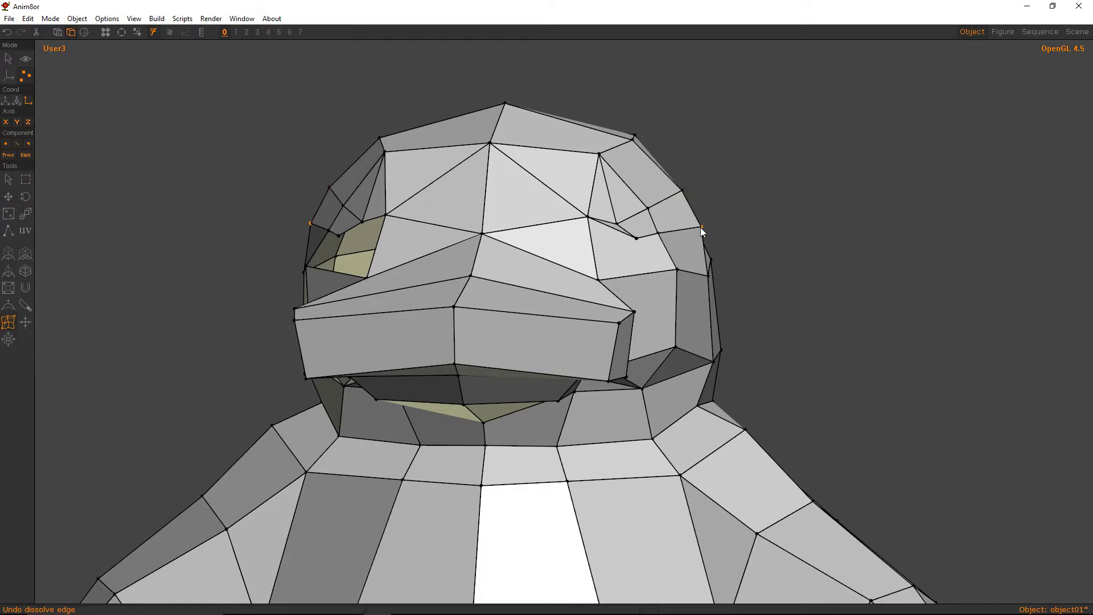
key(m)
drag(700, 227, 692, 227)
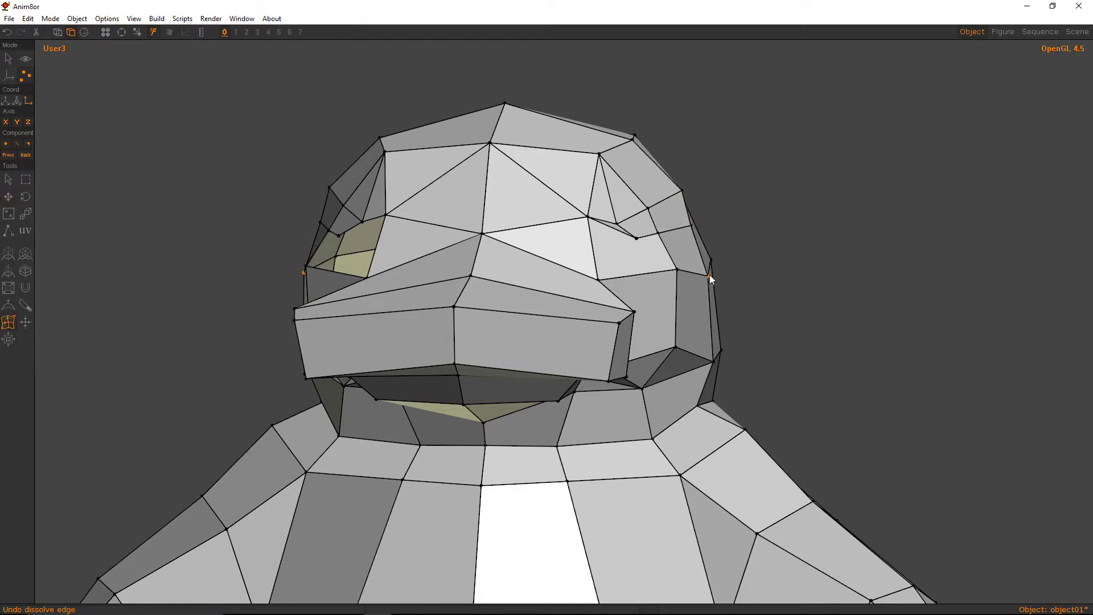
key(m)
drag(707, 276, 714, 274)
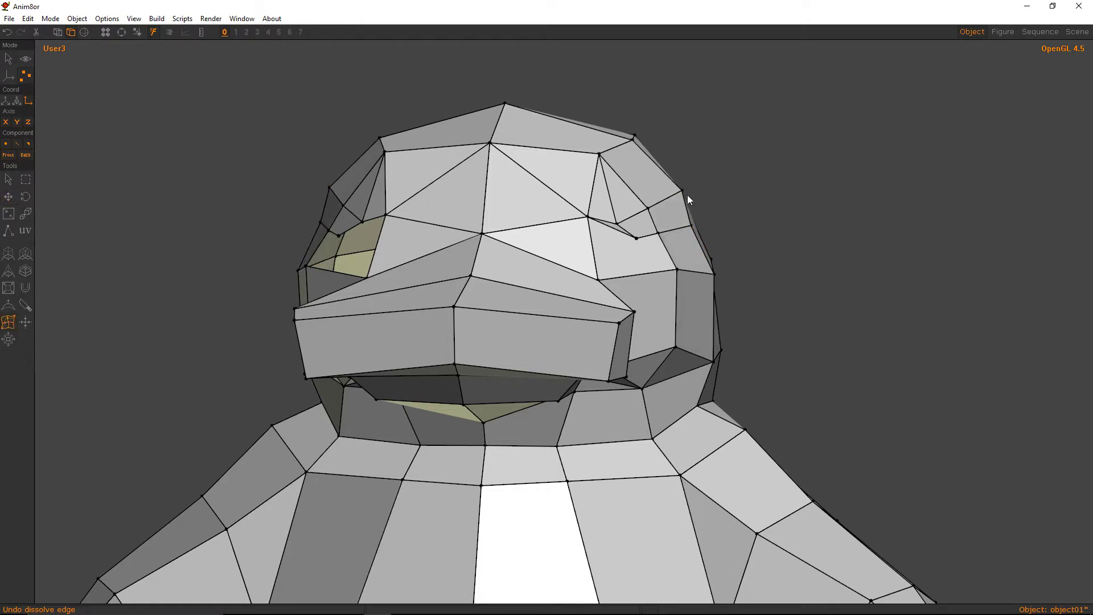
key(m)
drag(682, 190, 483, 240)
Lower the widest vertex on the side of the head slightly, working from the rear view.
key(ctrl+r)
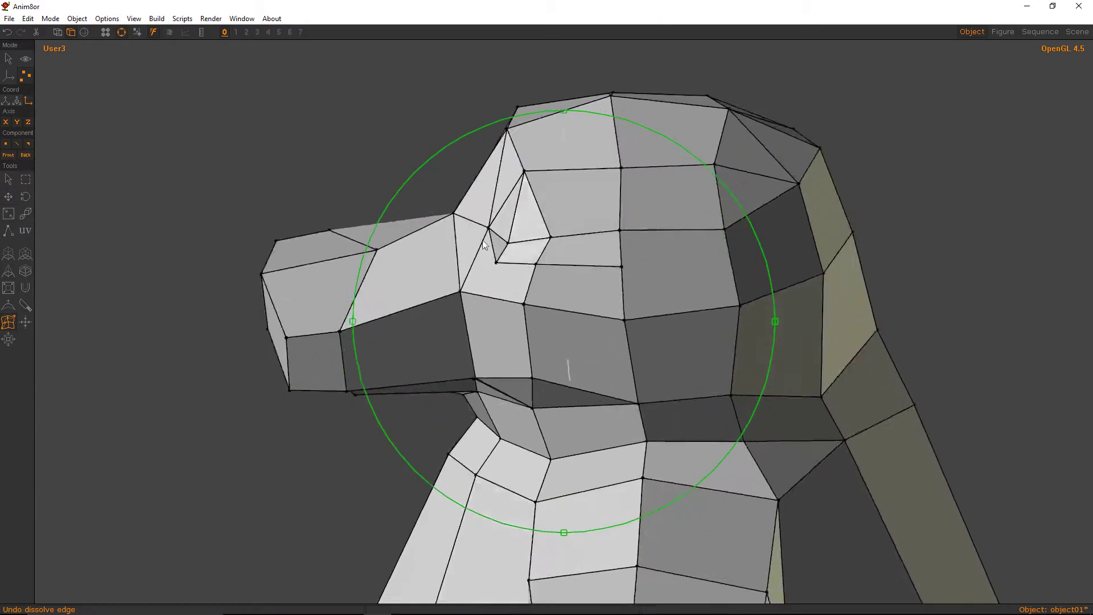
right_drag(484, 245, 480, 276)
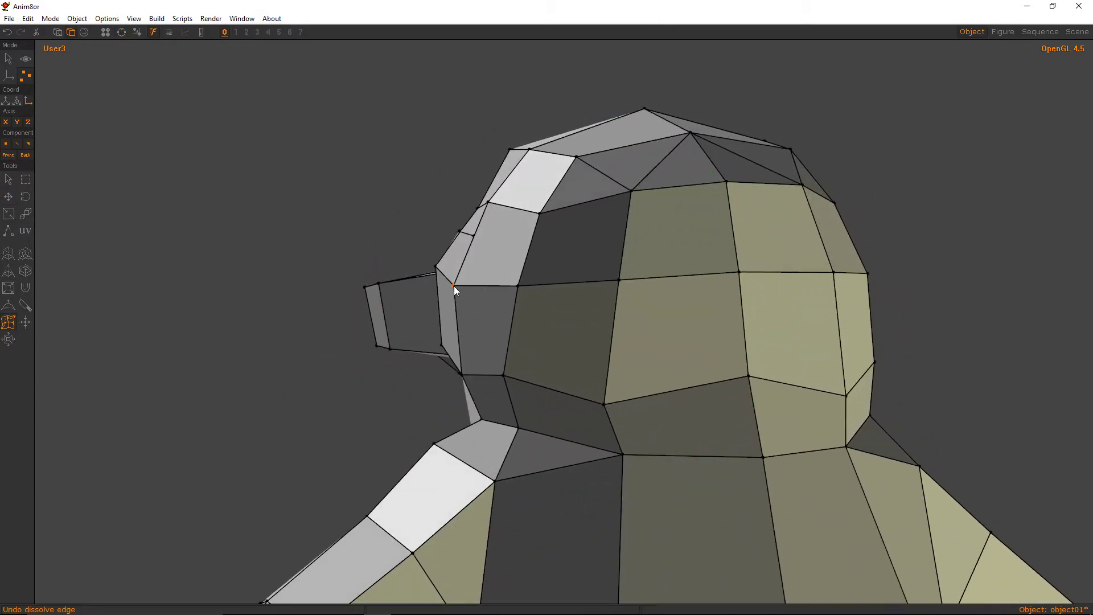
drag(454, 286, 448, 298)
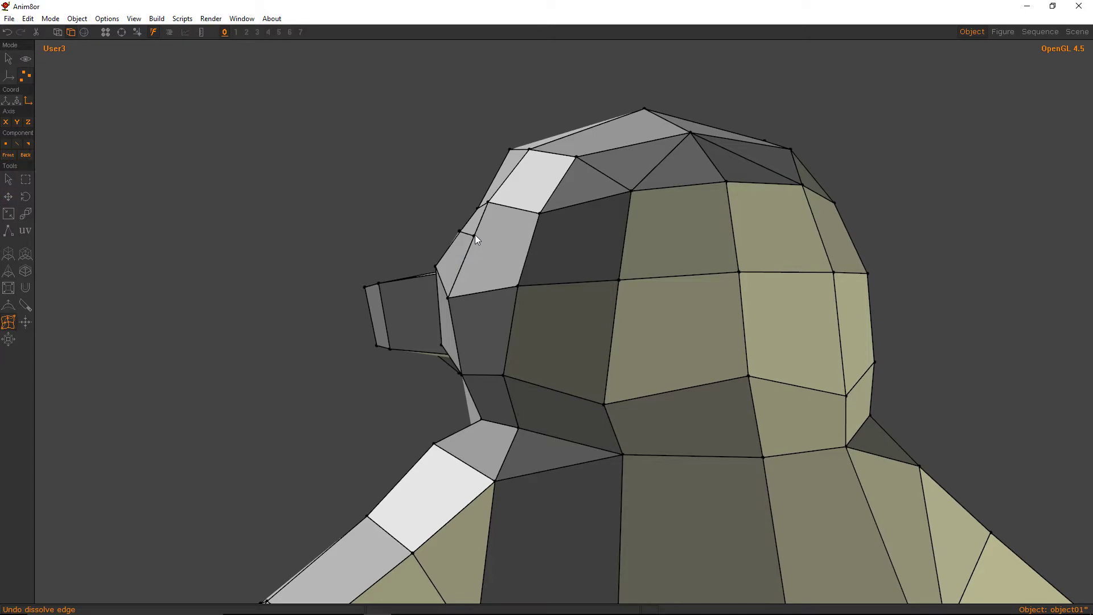
right_drag(473, 235, 722, 286)
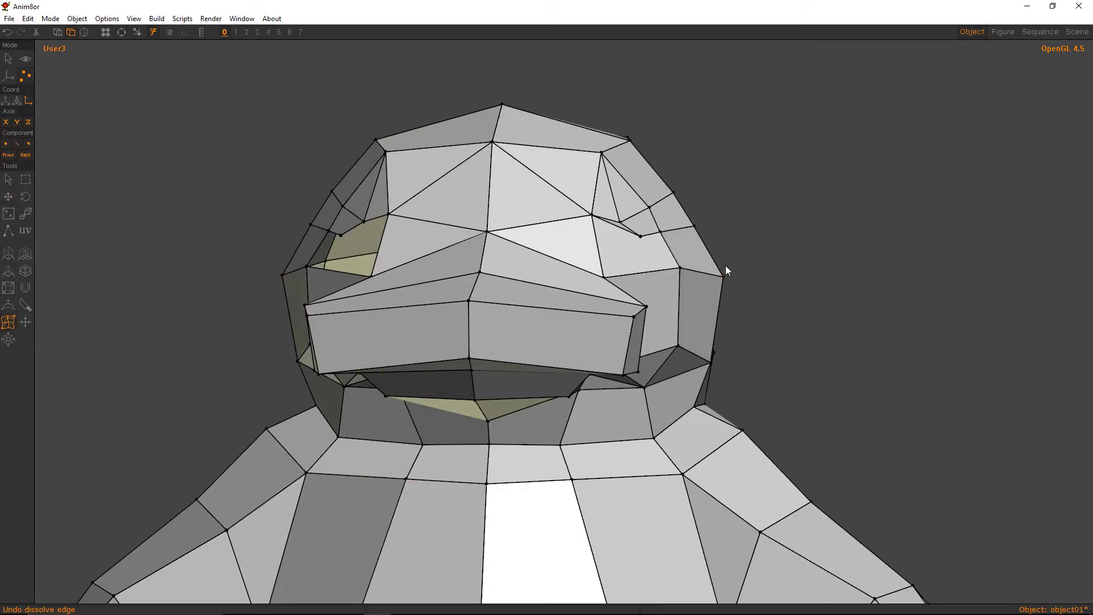
Cut an edge from the back end of the eye line to the lower vertex at the rear of the head.
right_drag(688, 231, 631, 251)
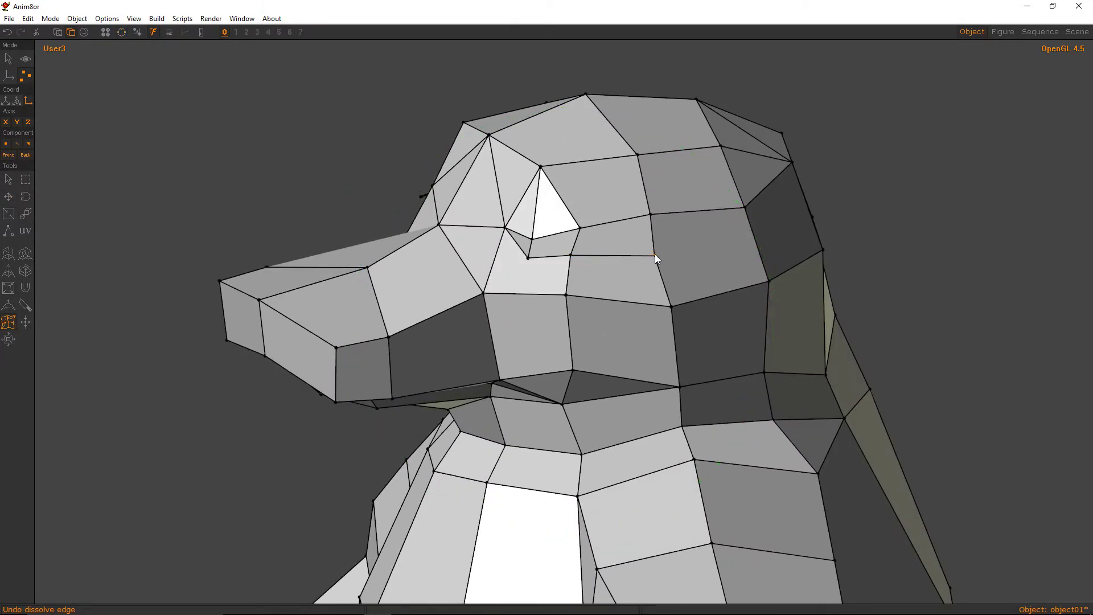
click(654, 256)
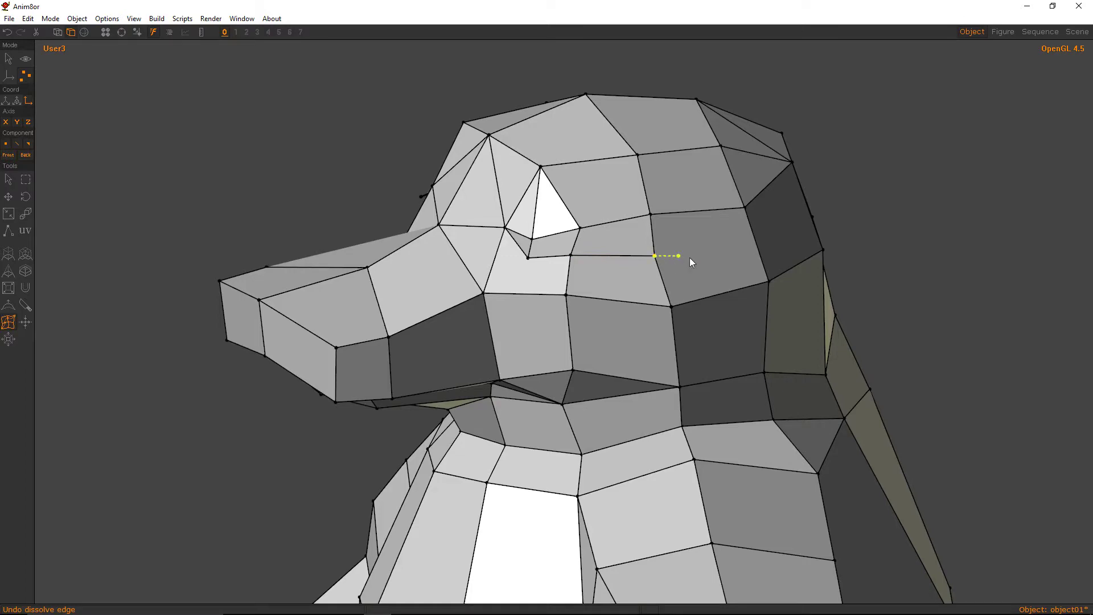
click(769, 282)
Cut an edge from below the eye down across the cheek to the vertex at the beak's base.
right_drag(814, 278, 561, 301)
click(565, 303)
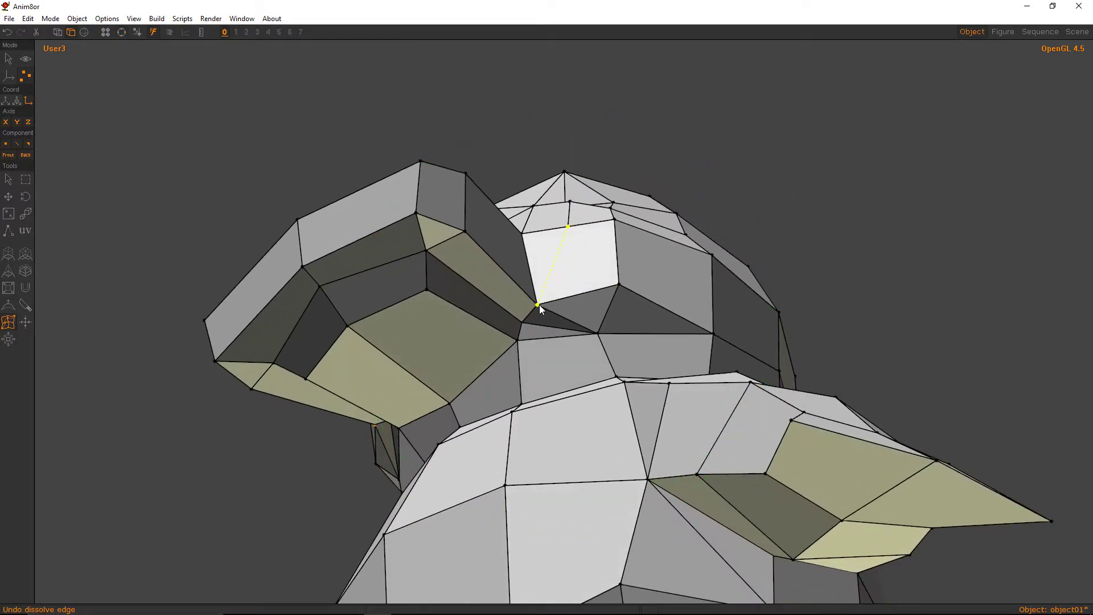
click(539, 305)
Adjust the vertices at the middle of the eye opening and check their curvature from above.
right_drag(565, 258, 539, 261)
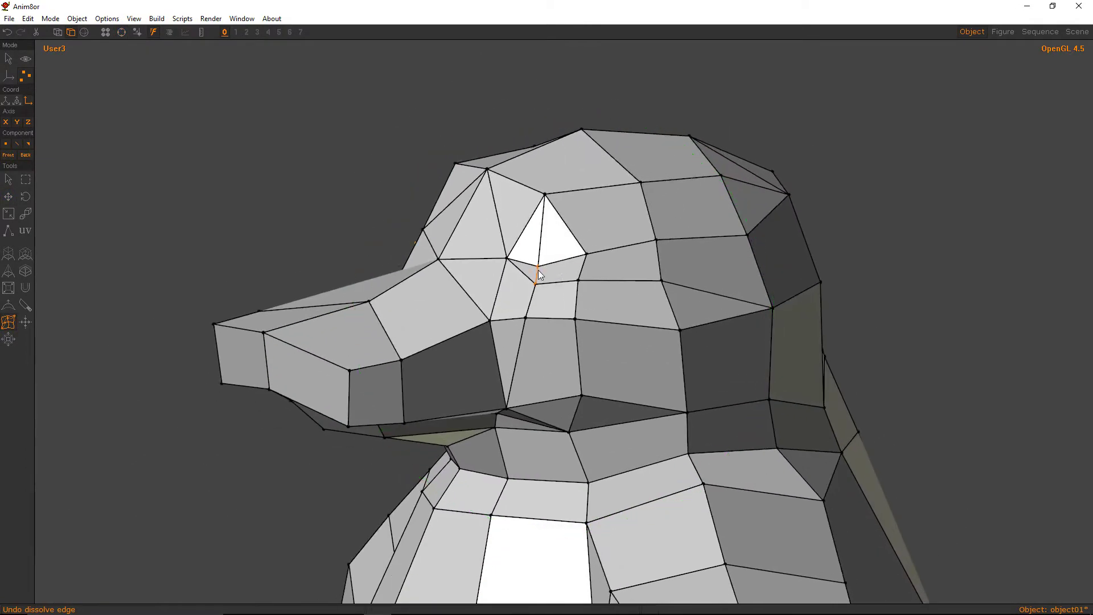
key(m)
drag(538, 267, 538, 267)
key(t)
right_drag(586, 258, 672, 346)
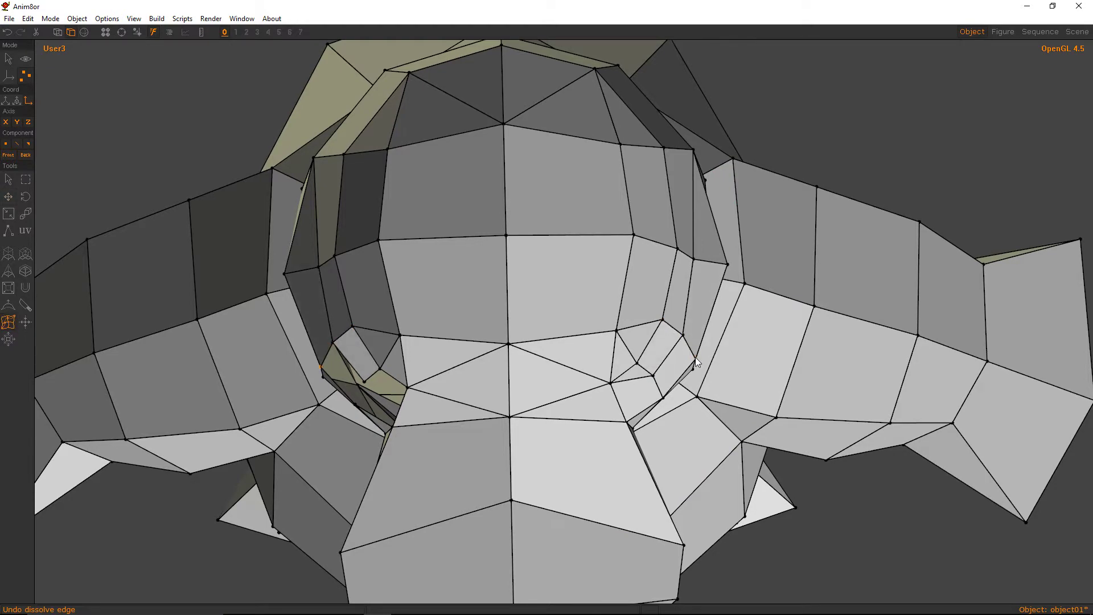
Reposition the outer vertices behind the eye to even out the side of the head.
right_drag(701, 354, 687, 189)
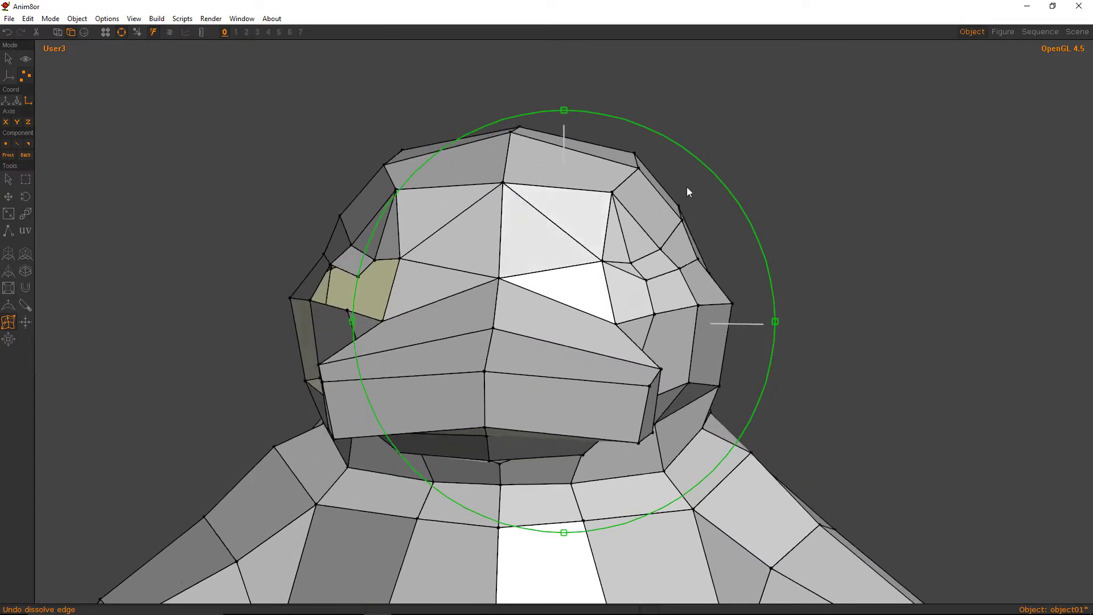
drag(687, 187, 694, 179)
key(ctrl+r)
key(m)
drag(681, 224, 701, 257)
key(m)
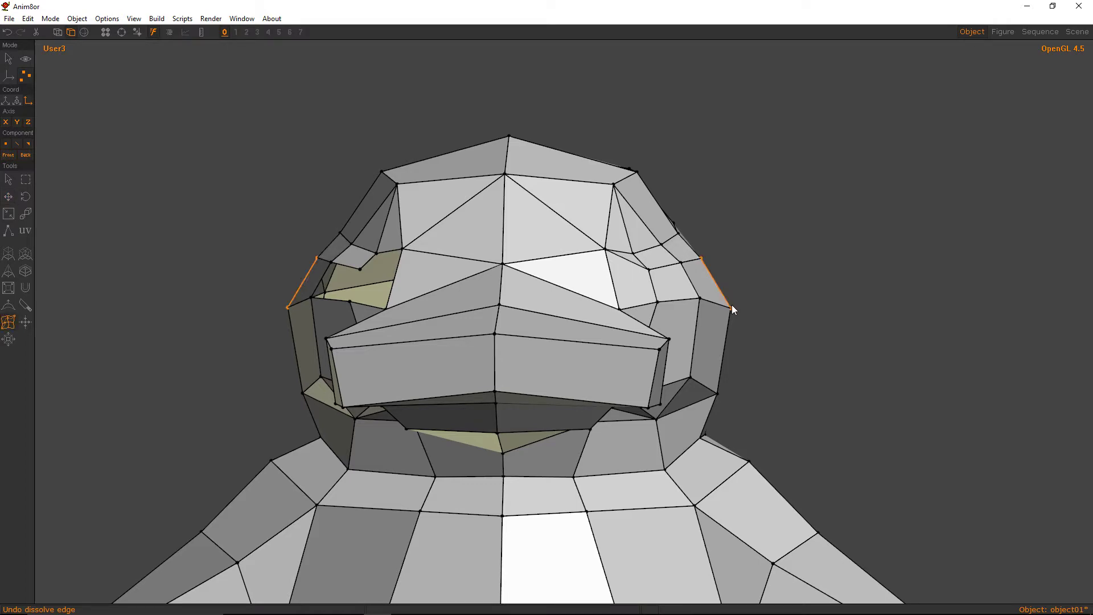
Move the eye's inner corner vertex slightly toward the centre line of the face.
right_drag(729, 305, 620, 251)
scroll(618, 248, up, 3)
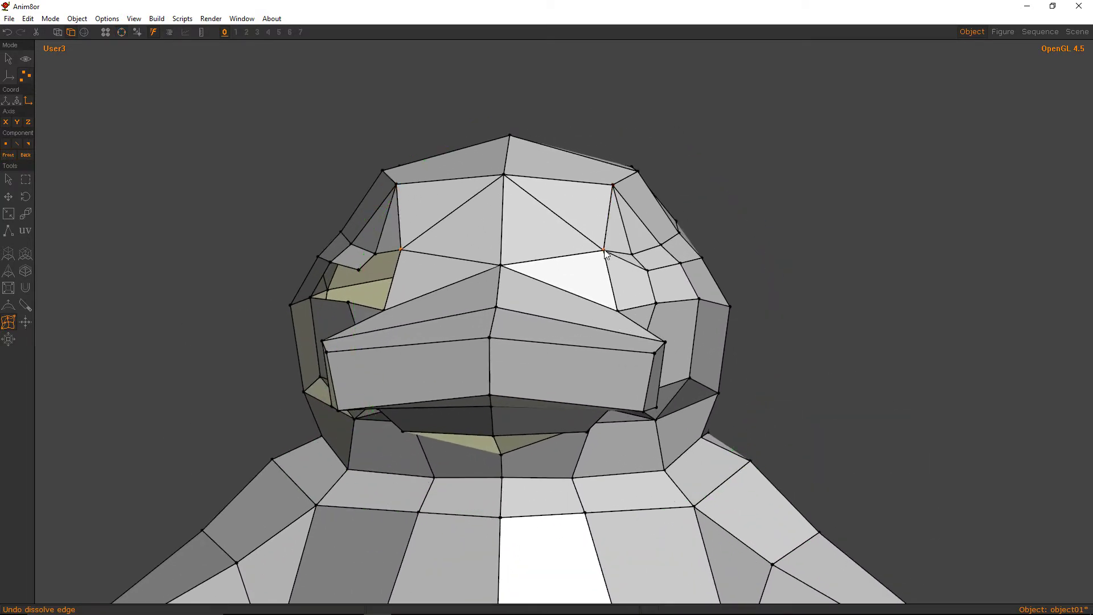
drag(604, 250, 600, 251)
mouse_move(646, 267)
right_down()
mouse_move(667, 244)
mouse_move(534, 245)
mouse_move(527, 212)
mouse_move(736, 278)
mouse_move(738, 376)
mouse_move(777, 276)
mouse_move(695, 244)
right_up()
Switch to smooth shading, inspect the head from the side, and return to object editing.
middle_drag(695, 244, 239, 193)
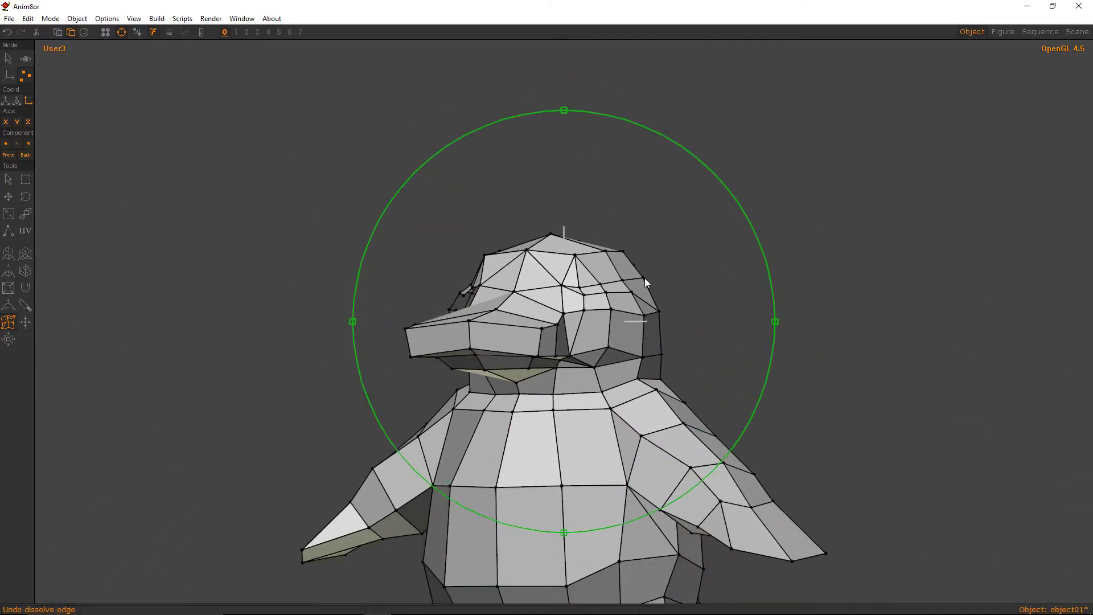
middle_drag(644, 278, 303, 226)
click(84, 32)
mouse_move(467, 336)
right_down()
mouse_move(594, 310)
mouse_move(727, 308)
mouse_move(534, 312)
mouse_move(746, 289)
mouse_move(672, 329)
mouse_move(699, 307)
mouse_move(507, 243)
right_up()
click(8, 59)
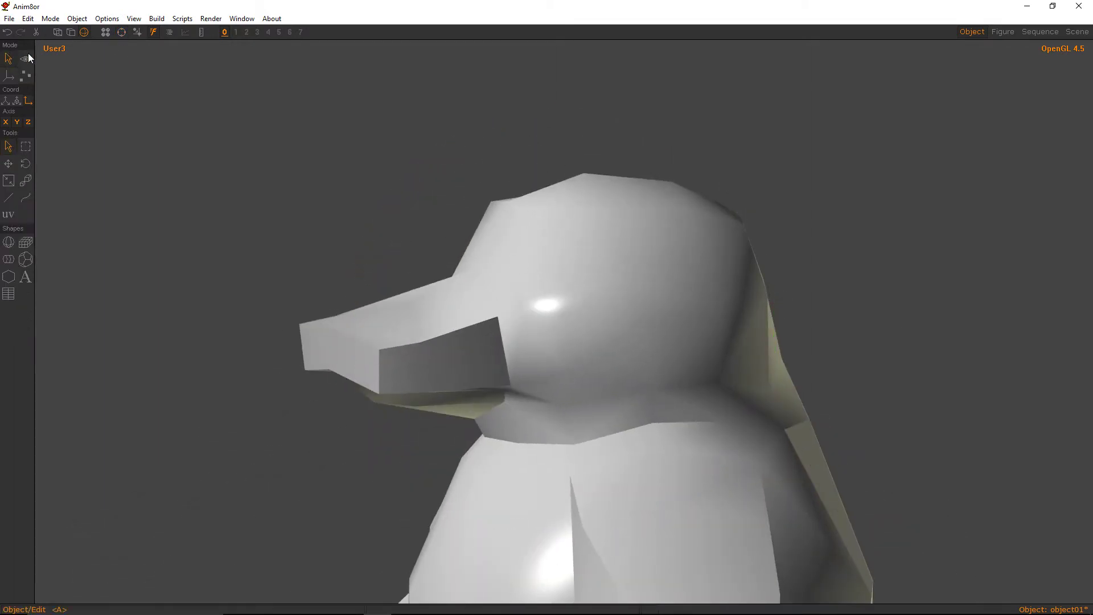
Create a material with a grey 213 diffuse colour at strength 1, a grey 132 ambient colour and specular 0.
click(102, 31)
click(55, 86)
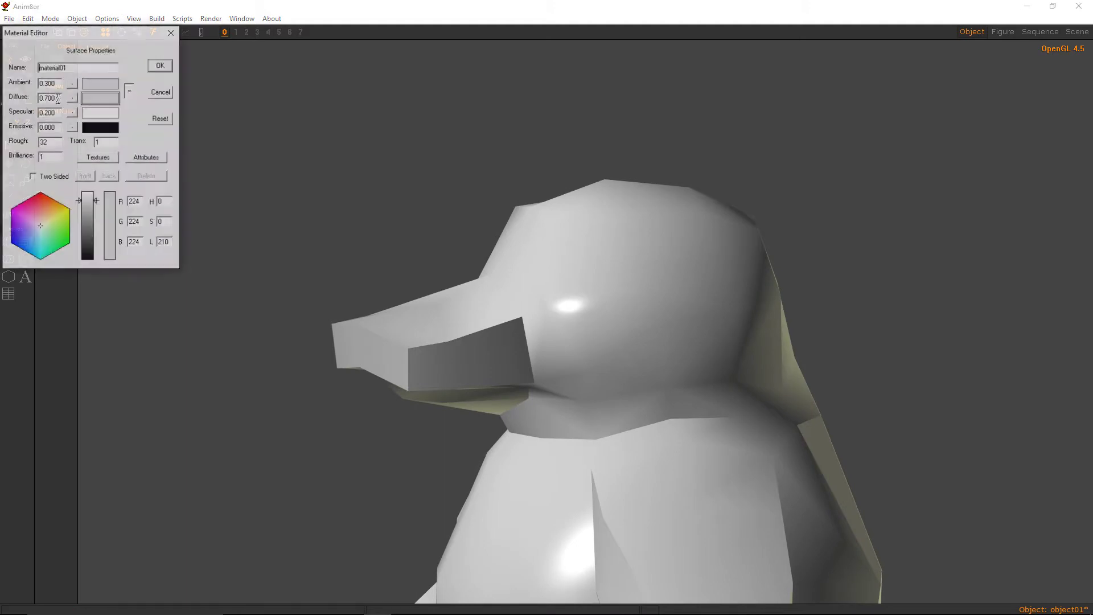
click(92, 203)
click(97, 85)
drag(88, 199, 87, 225)
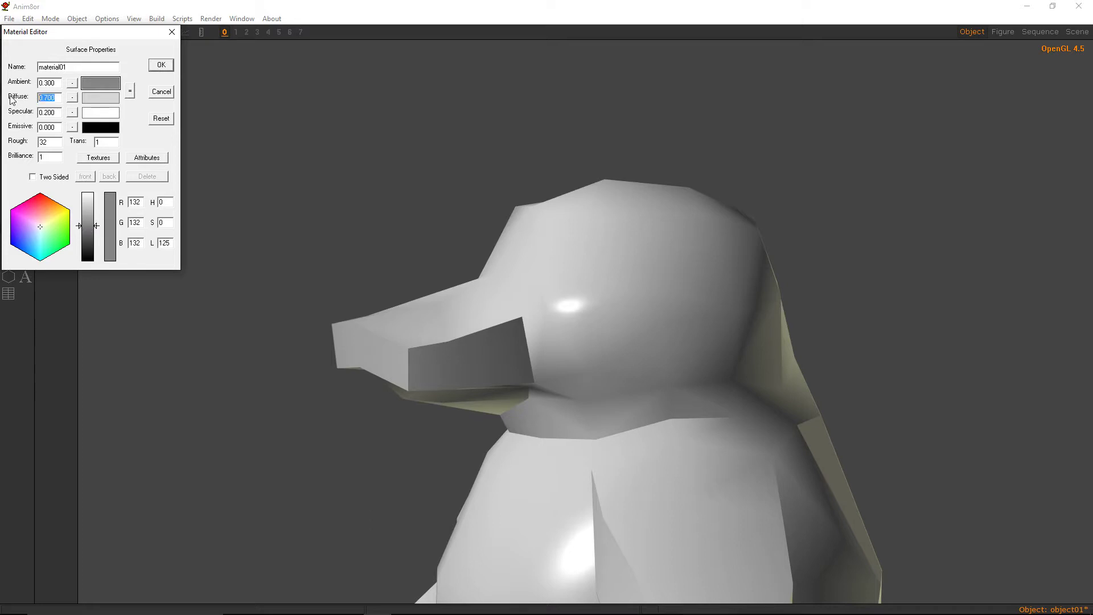
text(1)
click(161, 65)
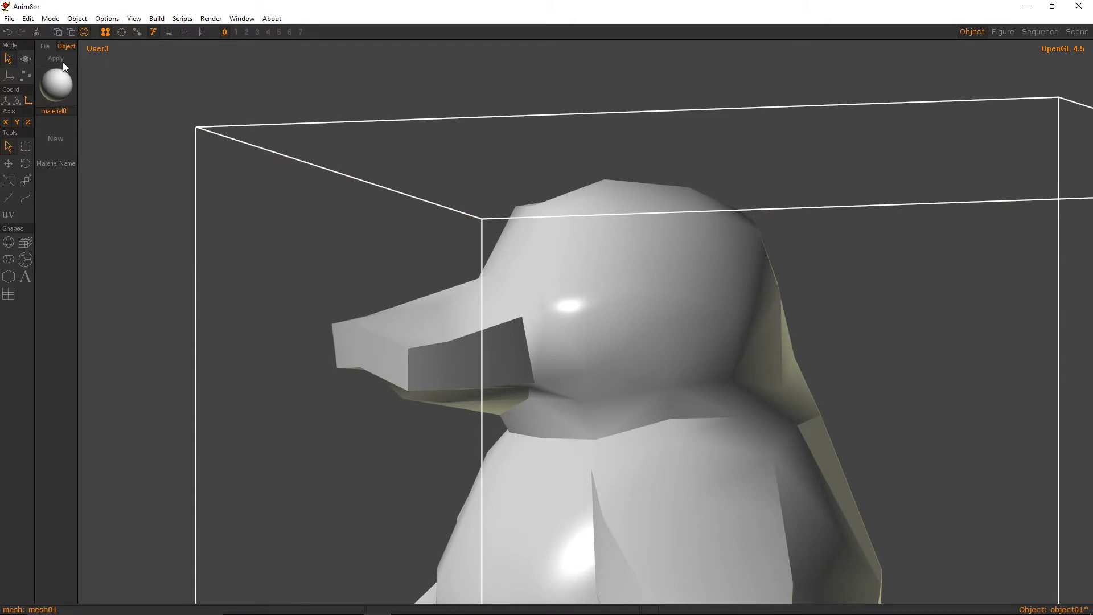
Apply the new material to the whole mesh, deselect it and save the project.
click(187, 95)
click(9, 18)
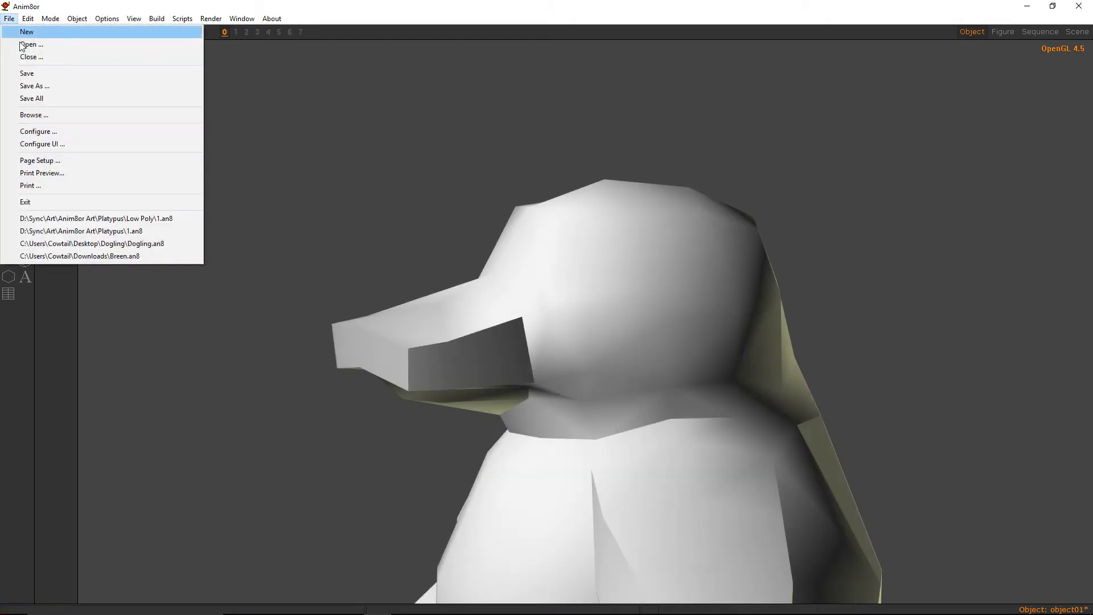
click(31, 74)
Darken the material's diffuse colour slightly and inspect the shaded model from the front and below.
right_drag(380, 153, 694, 265)
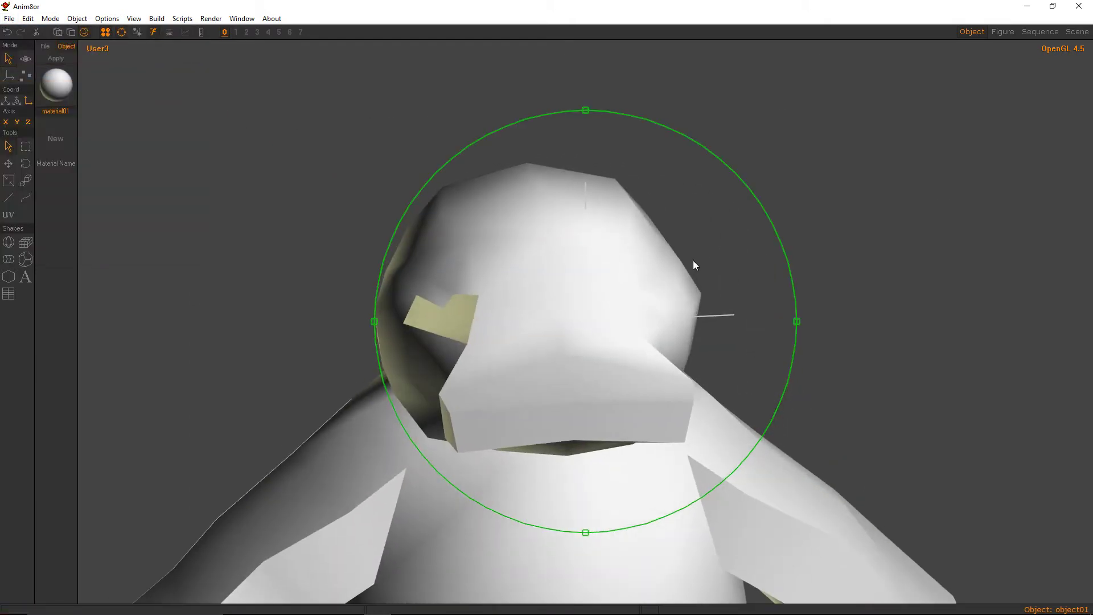
scroll(693, 264, down, 5)
double_click(68, 85)
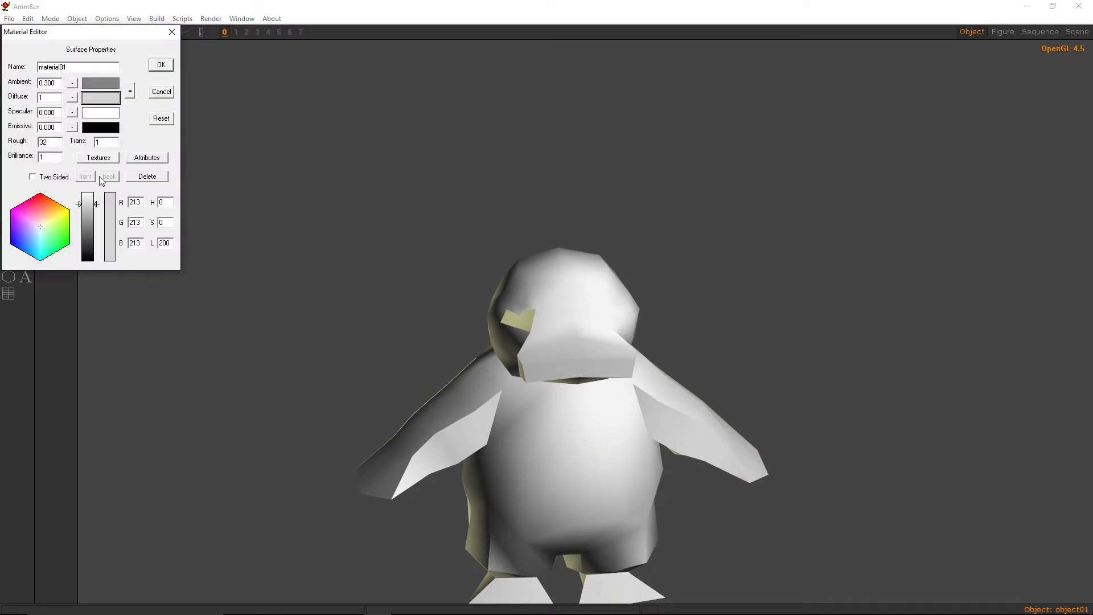
click(90, 210)
click(168, 64)
right_drag(567, 323, 507, 190)
scroll(470, 226, up, 4)
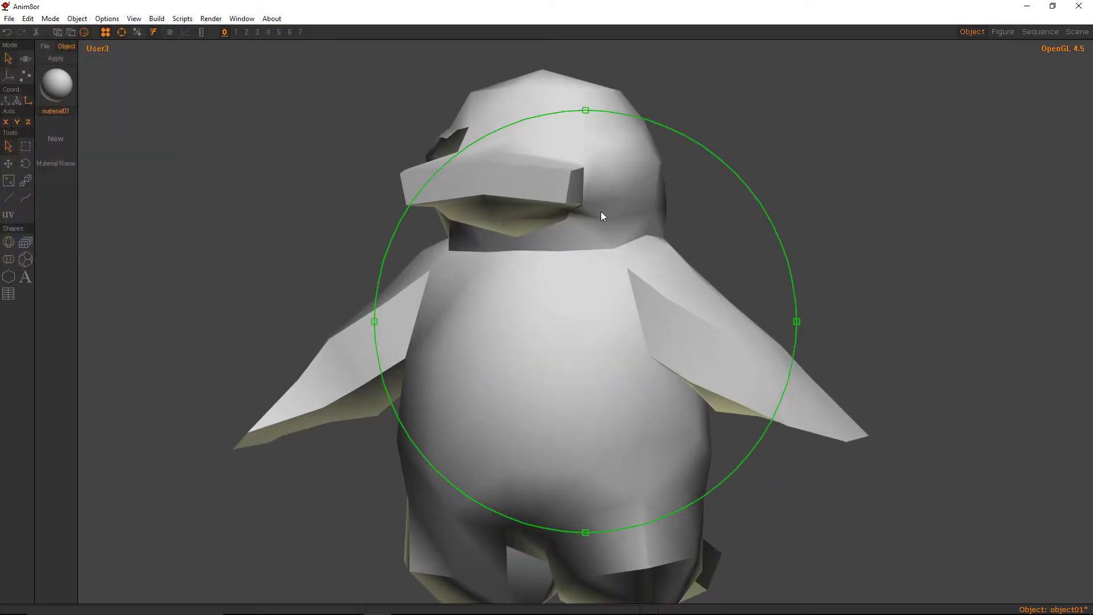
middle_drag(600, 210, 621, 266)
right_drag(621, 270, 753, 275)
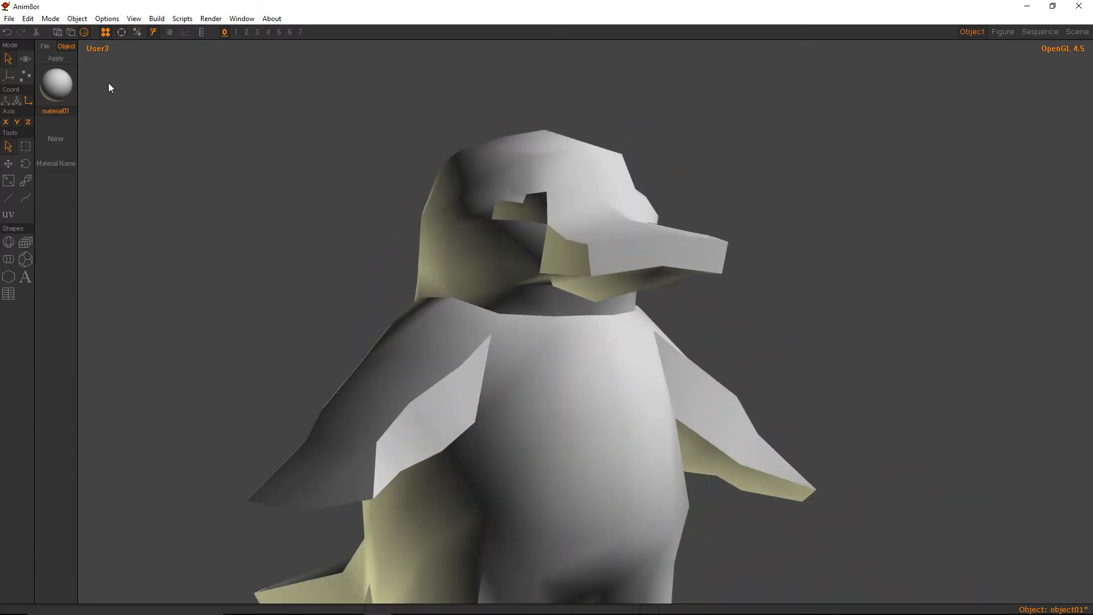
Show the mesh edges, switch to point editing and slightly lower the vertices along the upper edge of the eye.
click(71, 33)
right_drag(643, 206, 547, 241)
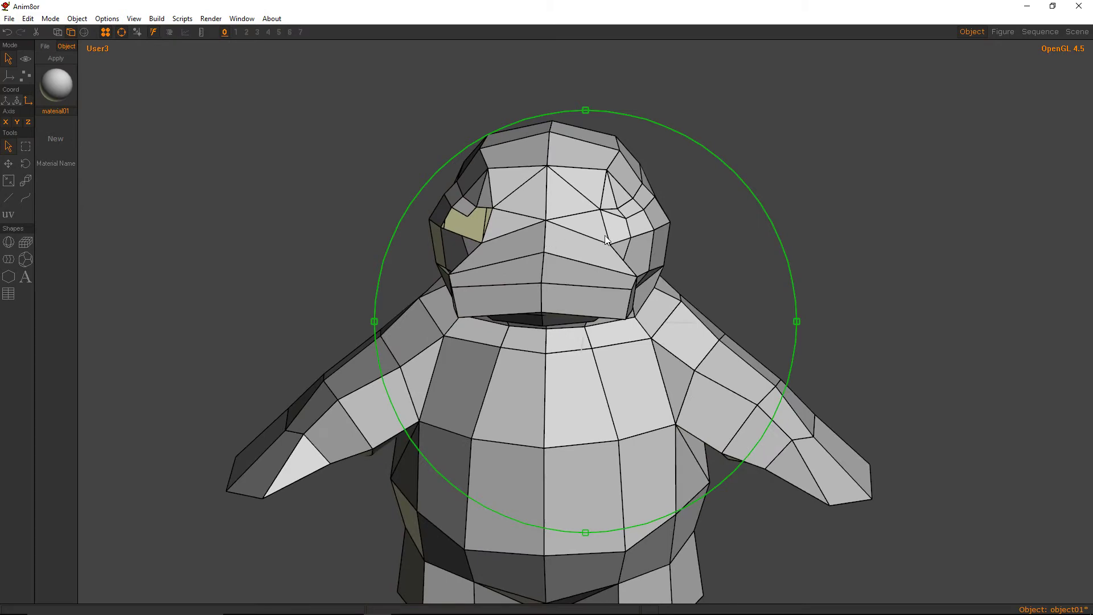
mouse_move(612, 233)
right_down()
mouse_move(552, 217)
mouse_move(534, 317)
mouse_move(623, 360)
mouse_move(673, 322)
mouse_move(618, 275)
mouse_move(488, 337)
mouse_move(503, 303)
mouse_move(707, 296)
mouse_move(586, 327)
mouse_move(502, 259)
mouse_move(483, 197)
mouse_move(488, 165)
mouse_move(716, 188)
mouse_move(762, 178)
mouse_move(739, 163)
mouse_move(721, 264)
mouse_move(626, 248)
mouse_move(601, 232)
right_up()
middle_drag(601, 232, 637, 193)
key(ctrl+r)
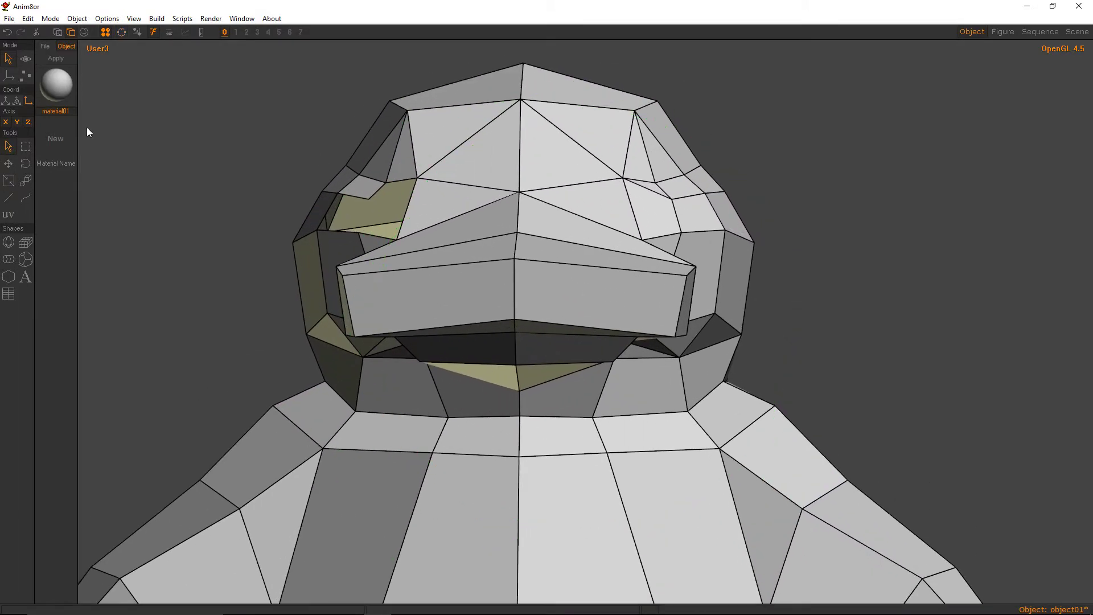
click(24, 75)
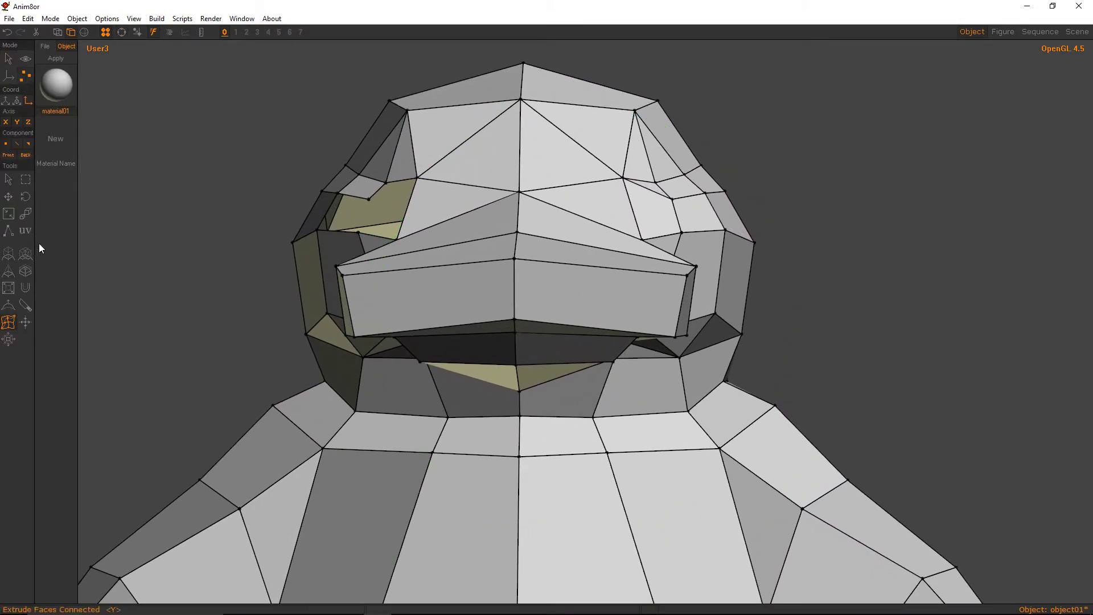
click(638, 185)
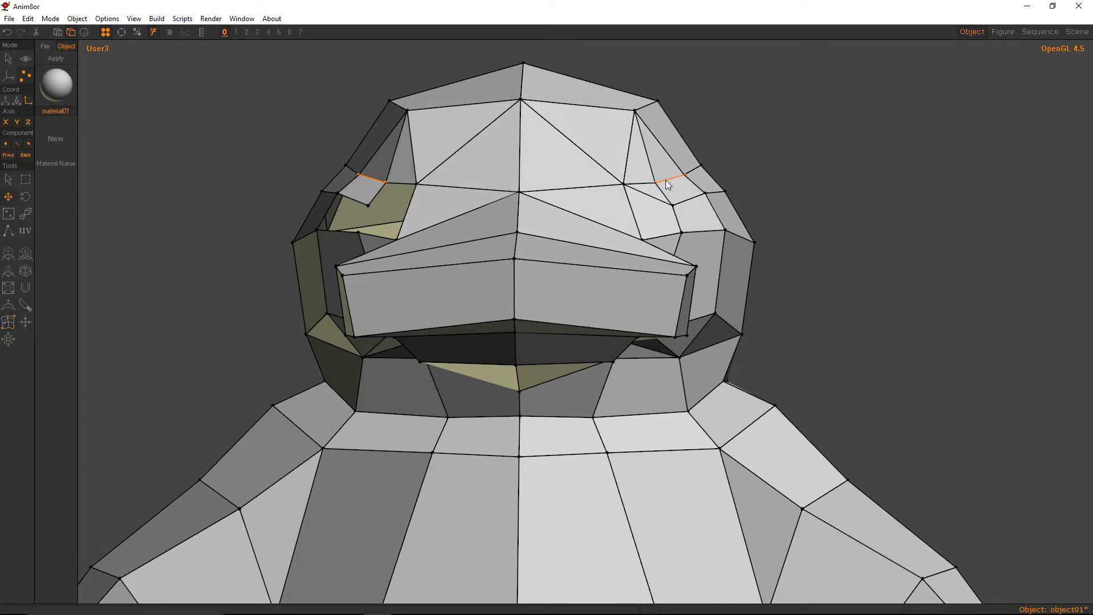
drag(665, 180, 665, 187)
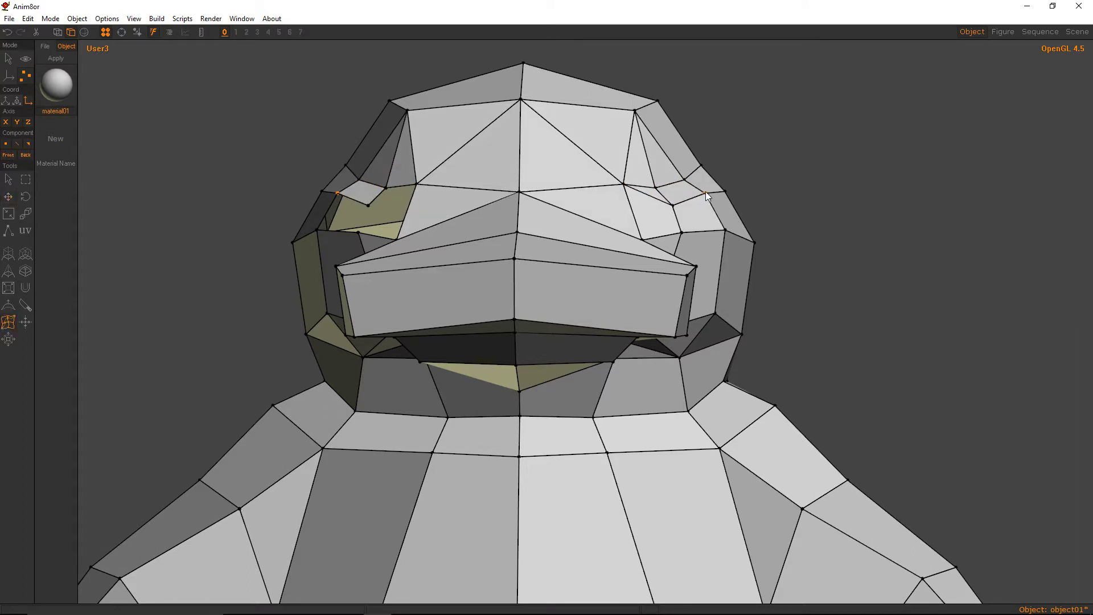
click(706, 191)
Adjust the vertices below the eye opening and shift the upper throat vertex behind the beak slightly forward and down.
drag(723, 228, 727, 241)
mouse_move(682, 233)
mouse_down()
mouse_move(691, 247)
mouse_move(616, 238)
mouse_move(686, 227)
mouse_move(646, 240)
mouse_move(674, 309)
mouse_up()
key(ctrl+r)
key(ctrl+r)
mouse_move(644, 276)
mouse_down()
mouse_move(698, 296)
mouse_move(707, 335)
mouse_up()
key(ctrl+r)
key(m)
key(t)
key(ctrl+r)
drag(691, 283, 456, 274)
key(ctrl+r)
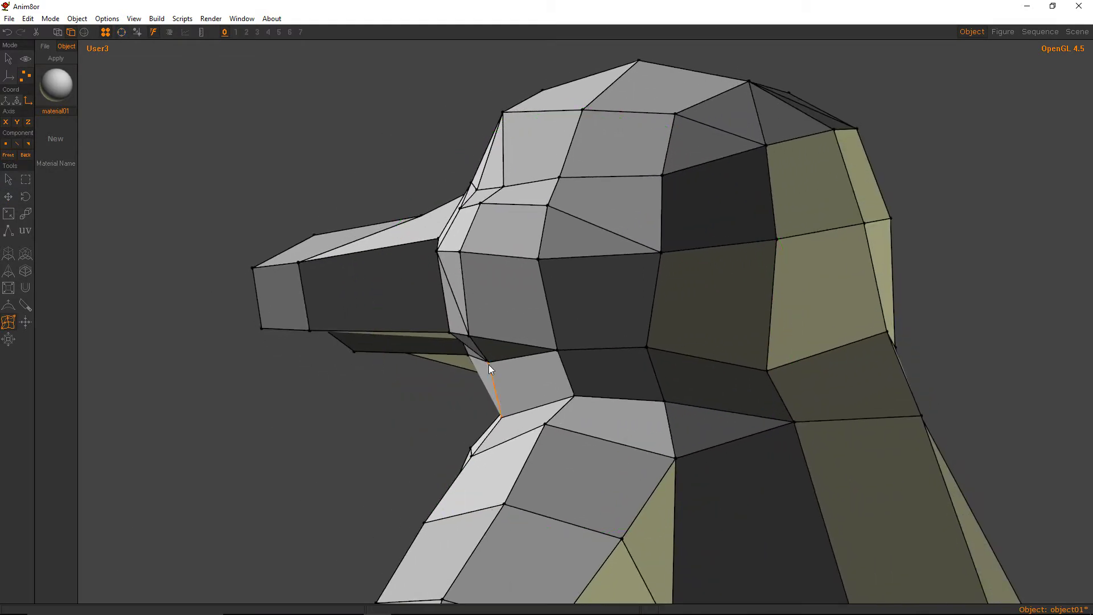
drag(488, 362, 483, 368)
Nudge the forehead's centre vertex slightly backward and move the brow vertex beside the eye slightly up and inward.
key(ctrl+r)
drag(484, 310, 689, 279)
right_drag(690, 283, 665, 162)
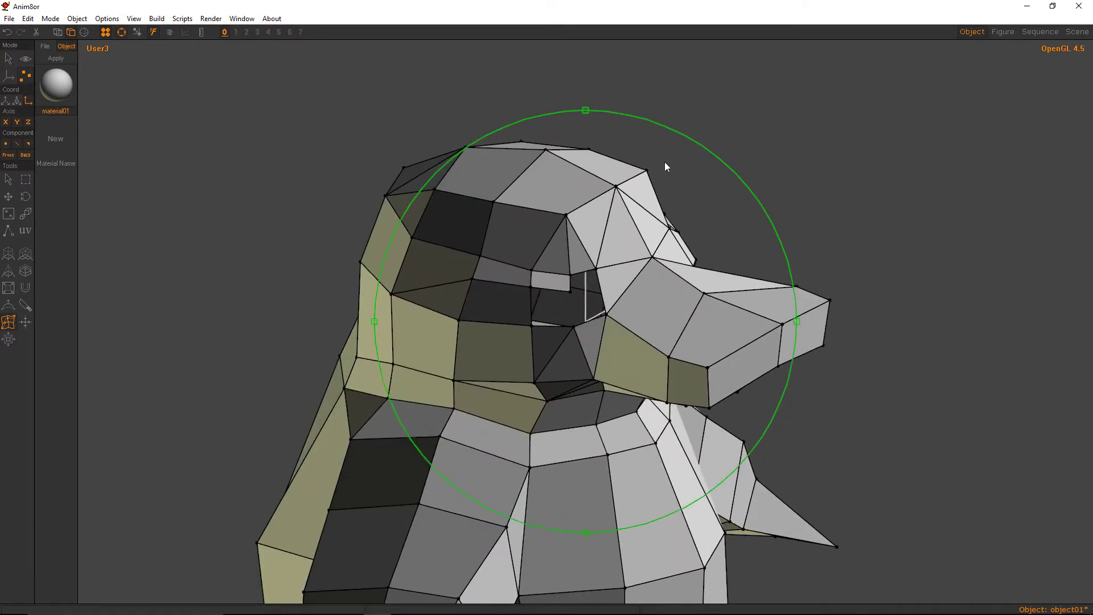
key(m)
drag(647, 171, 644, 170)
right_drag(644, 170, 584, 215)
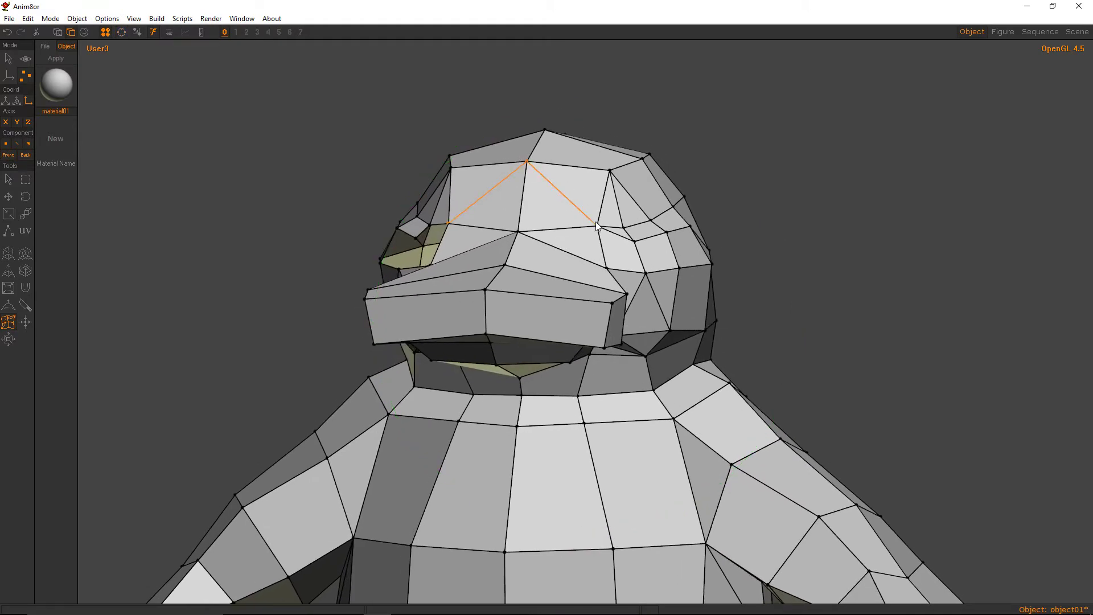
key(m)
drag(597, 226, 595, 222)
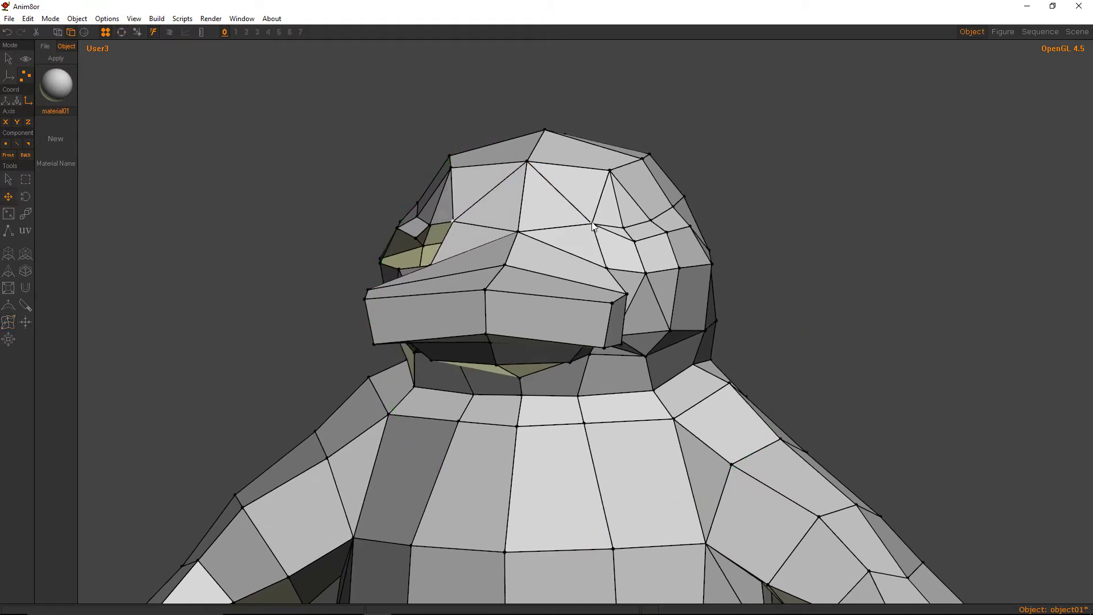
right_drag(596, 225, 711, 249)
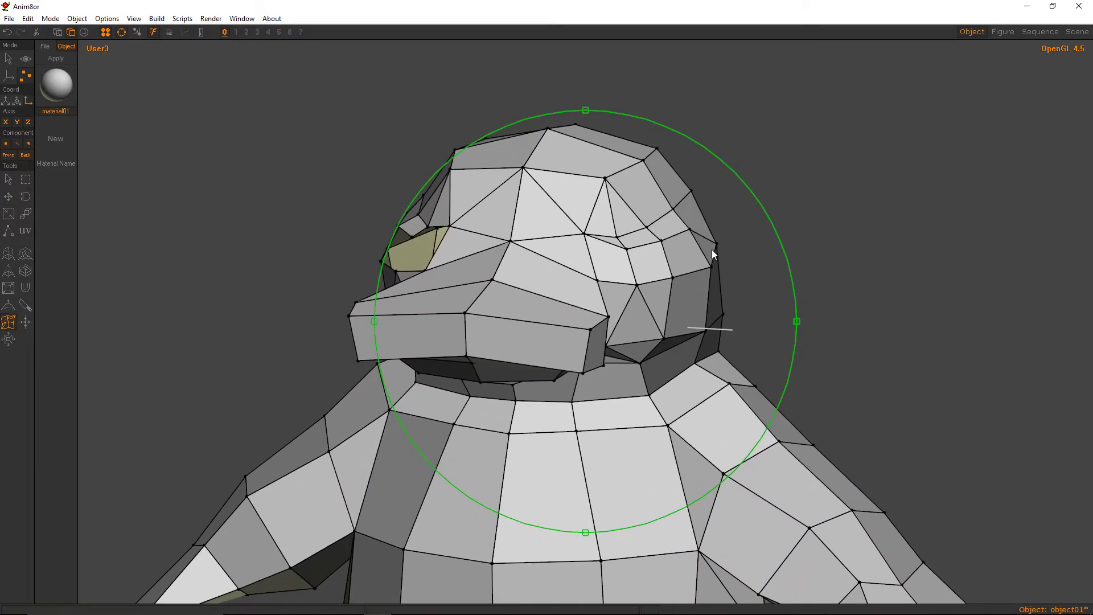
Reposition the centre-line vertices down the back, pulling the mid-back vertex slightly inward to smooth the side profile.
right_drag(643, 251, 503, 260)
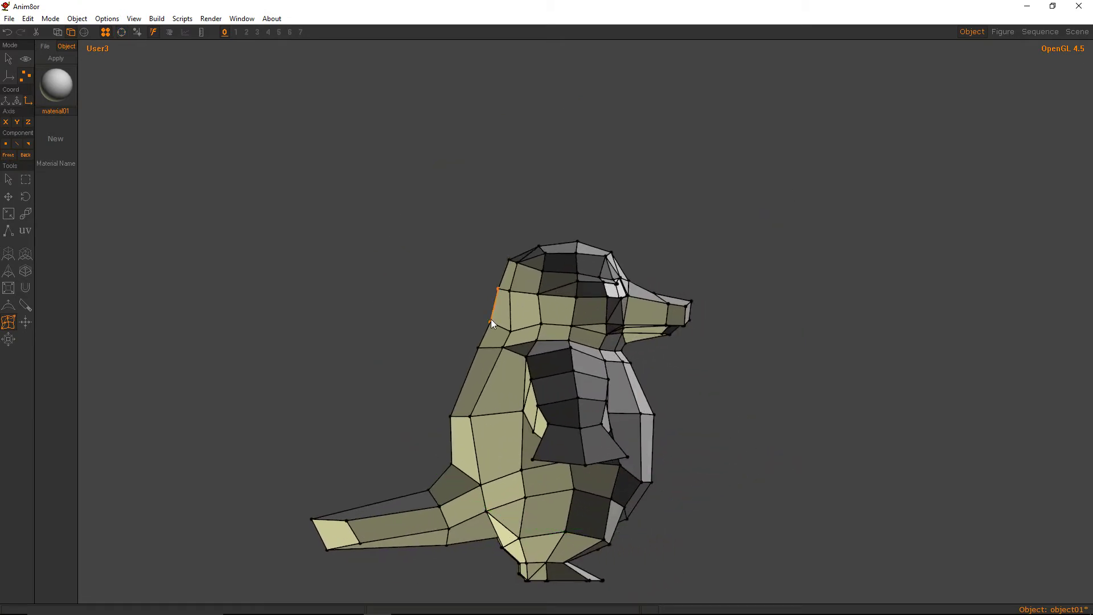
key(m)
right_drag(476, 351, 723, 357)
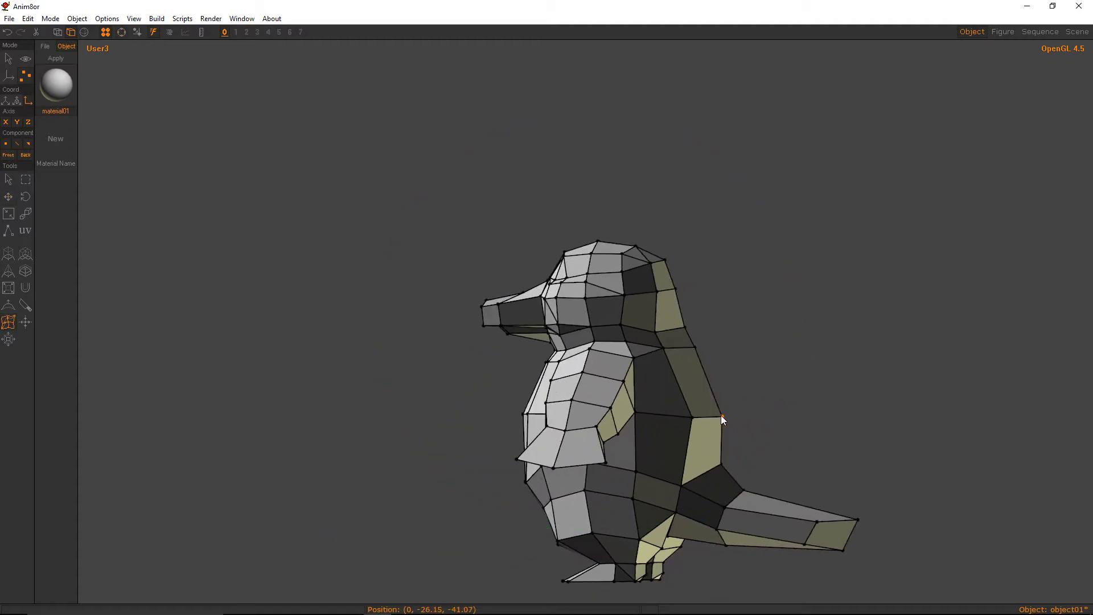
right_drag(721, 411, 512, 240)
drag(484, 292, 494, 292)
right_drag(494, 292, 749, 276)
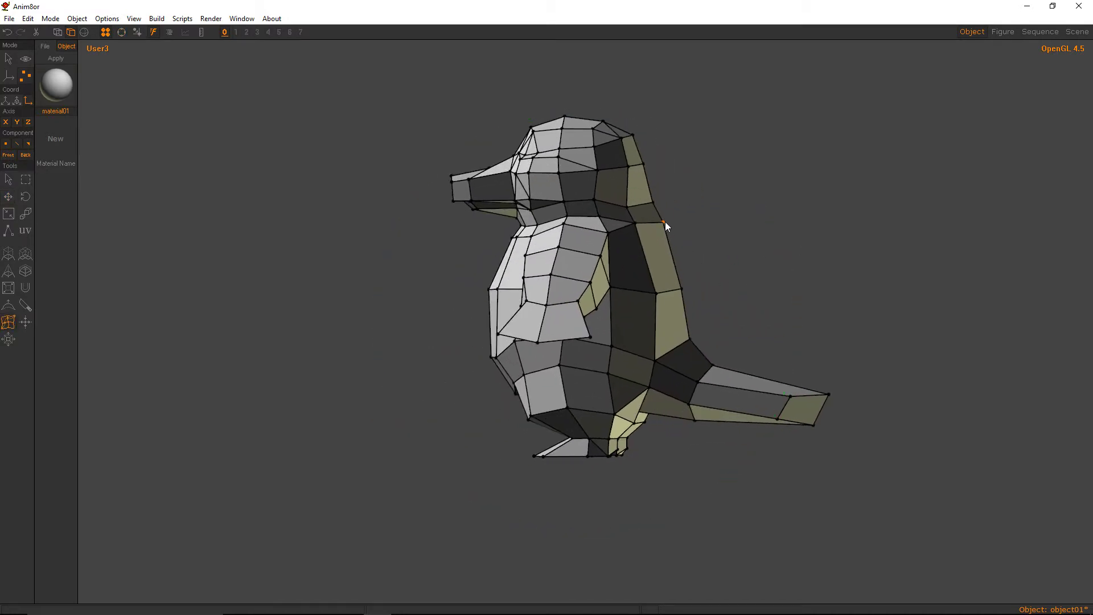
right_drag(661, 221, 544, 263)
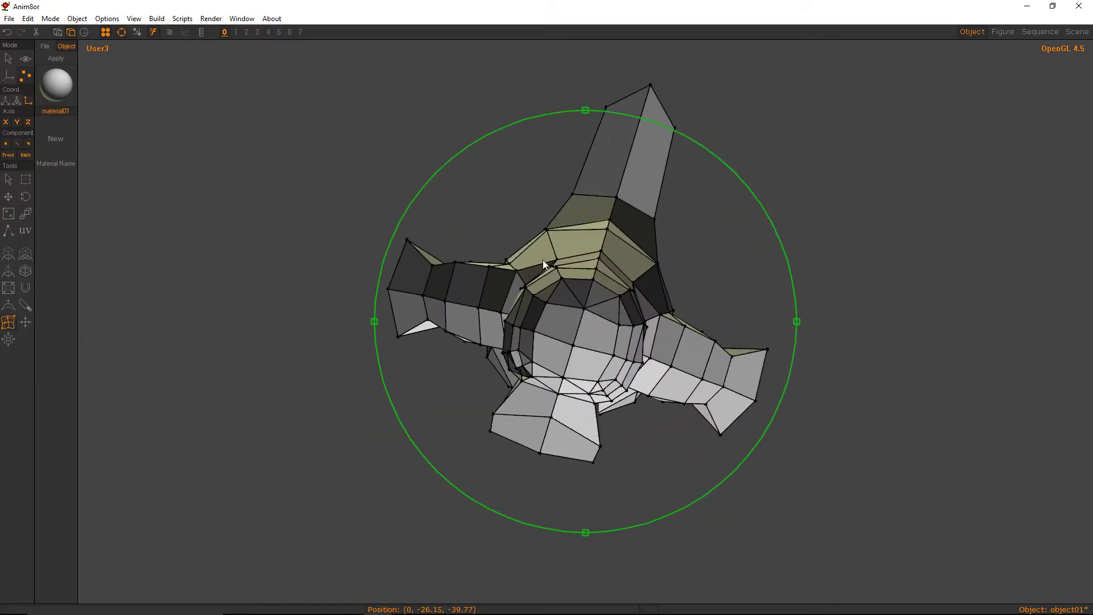
Viewing the model from above, adjust the upper-back vertex beside the spine to round the shoulders.
middle_drag(544, 263, 838, 271)
drag(612, 240, 497, 373)
right_drag(497, 372, 568, 342)
key(ctrl+r)
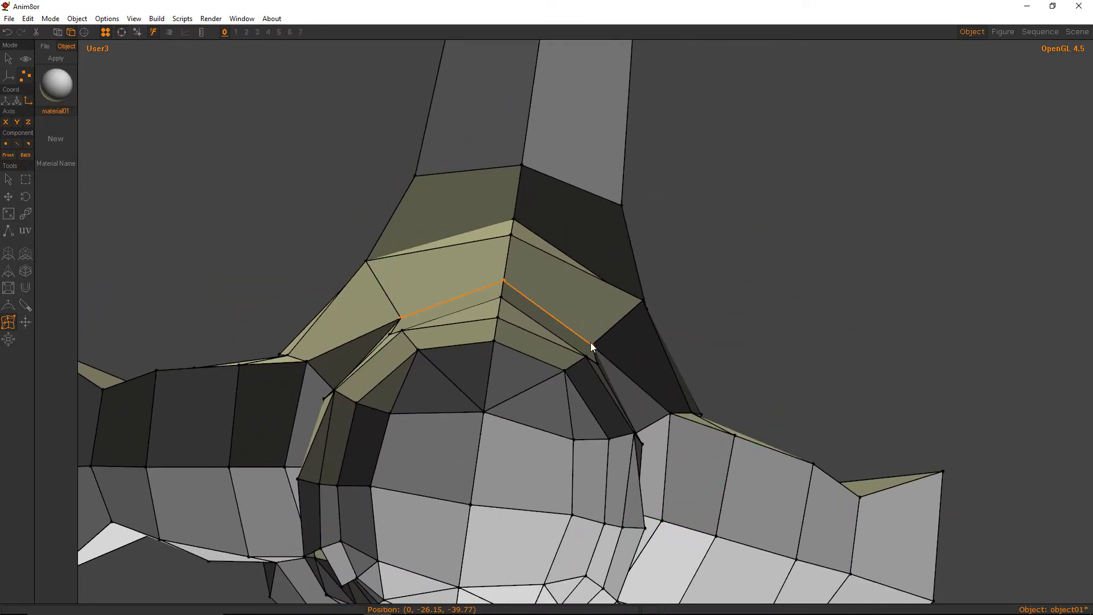
click(590, 343)
key(m)
drag(592, 343, 406, 176)
key(ctrl+r)
Examine the reshaped body from behind, the side and the front, returning to object editing with smooth shading.
right_drag(581, 235, 602, 403)
middle_drag(704, 325, 340, 208)
drag(501, 244, 407, 235)
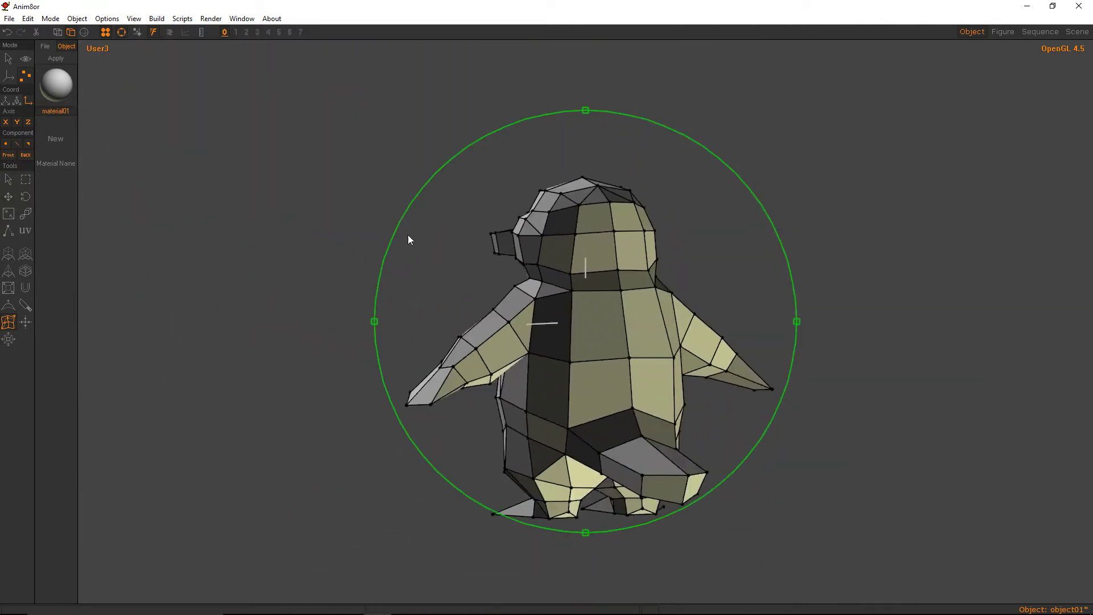
right_drag(408, 239, 636, 266)
key(a)
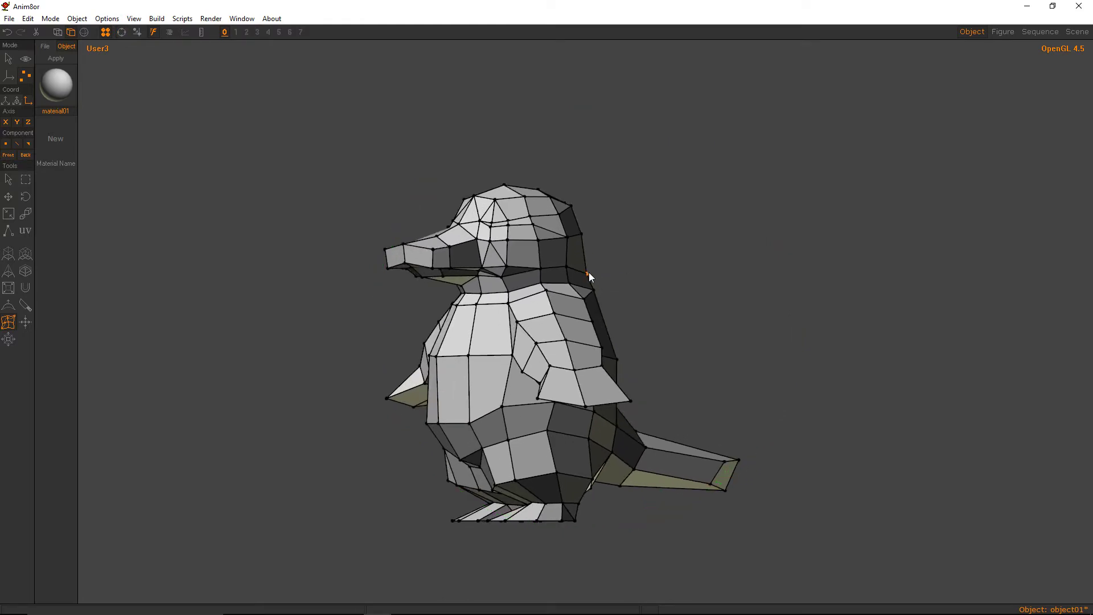
right_drag(590, 272, 558, 228)
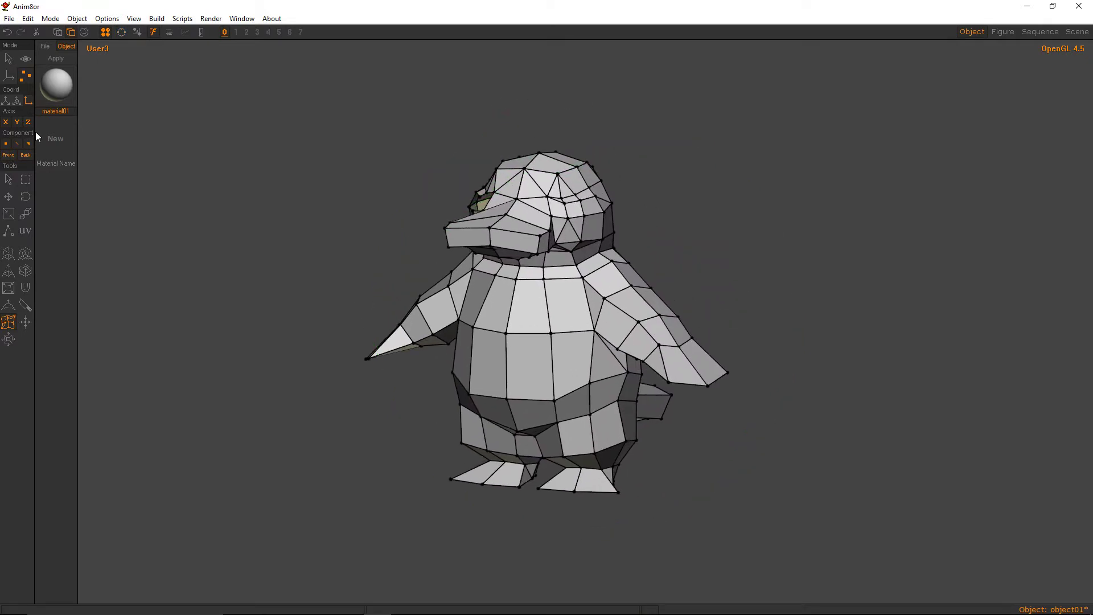
click(8, 58)
click(84, 32)
mouse_move(467, 217)
right_down()
mouse_move(268, 211)
mouse_move(408, 277)
mouse_move(577, 329)
mouse_move(616, 316)
mouse_move(599, 297)
mouse_move(763, 256)
mouse_move(666, 200)
right_up()
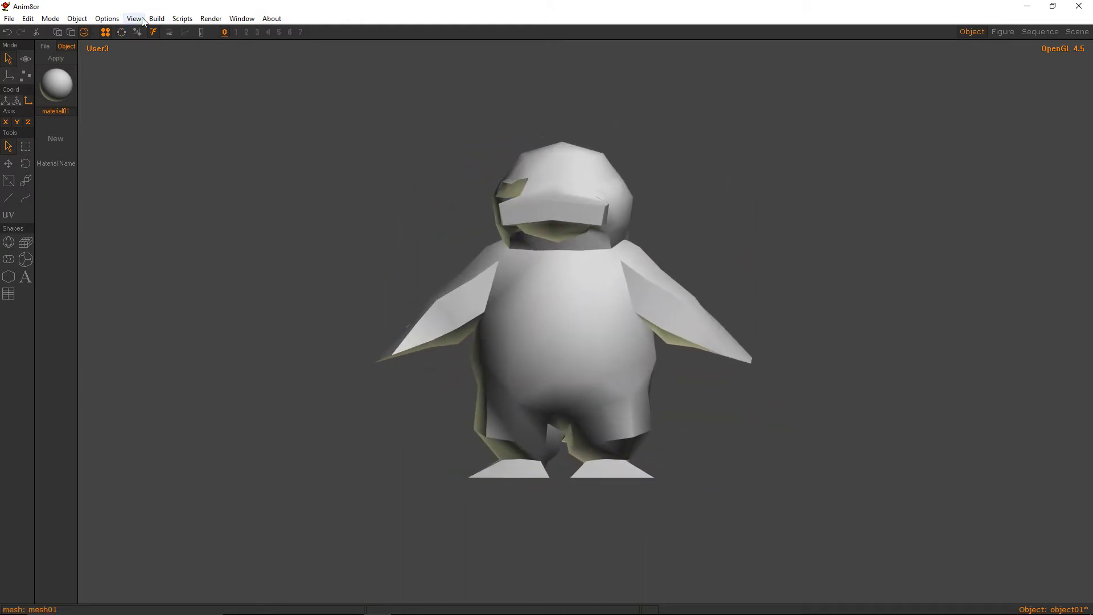
Switch to the front view in wireframe and stop the live mirroring of the mesh.
click(134, 18)
click(172, 145)
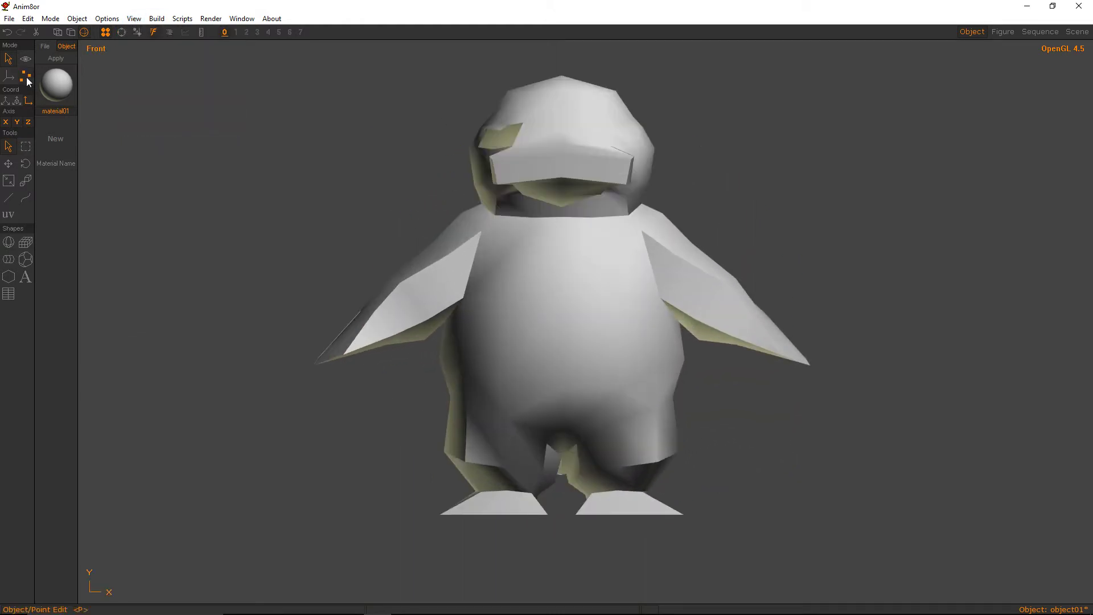
click(25, 75)
click(69, 32)
click(58, 32)
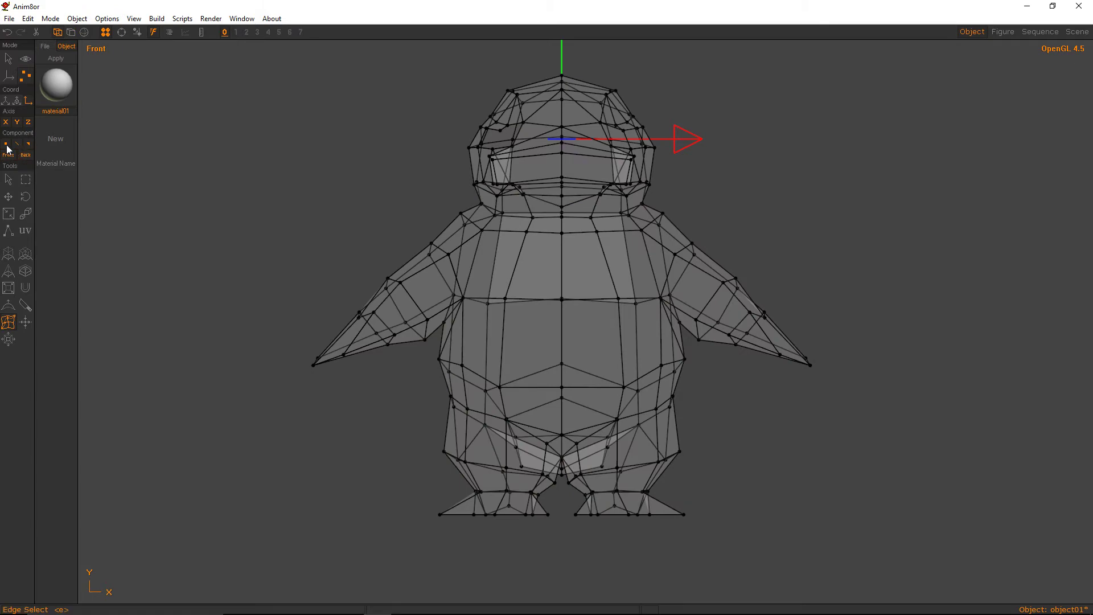
click(26, 179)
click(9, 59)
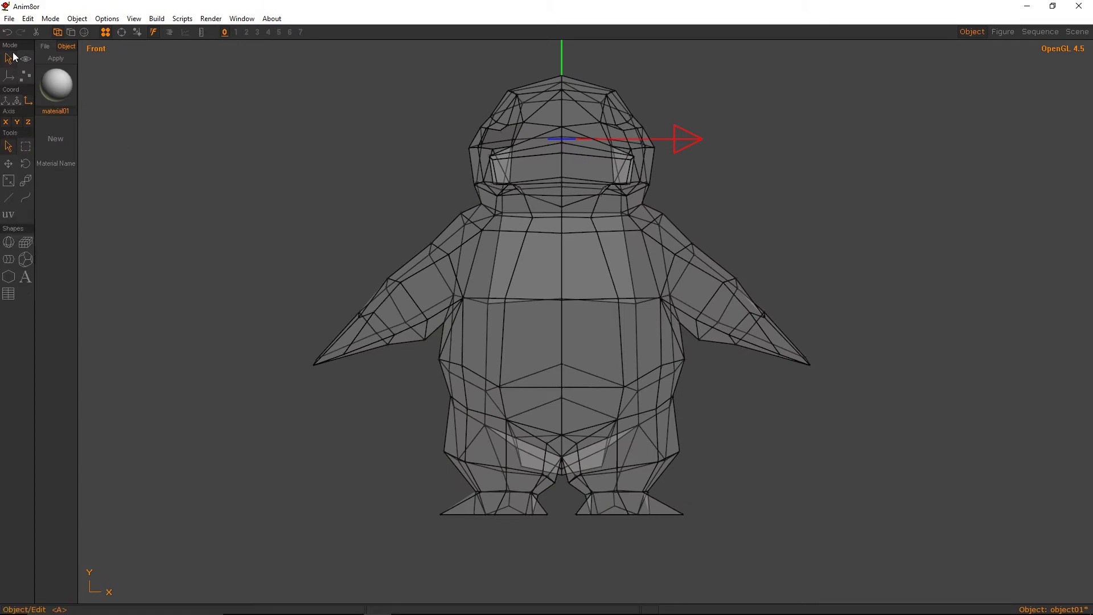
click(155, 19)
mouse_move(250, 175)
click(306, 190)
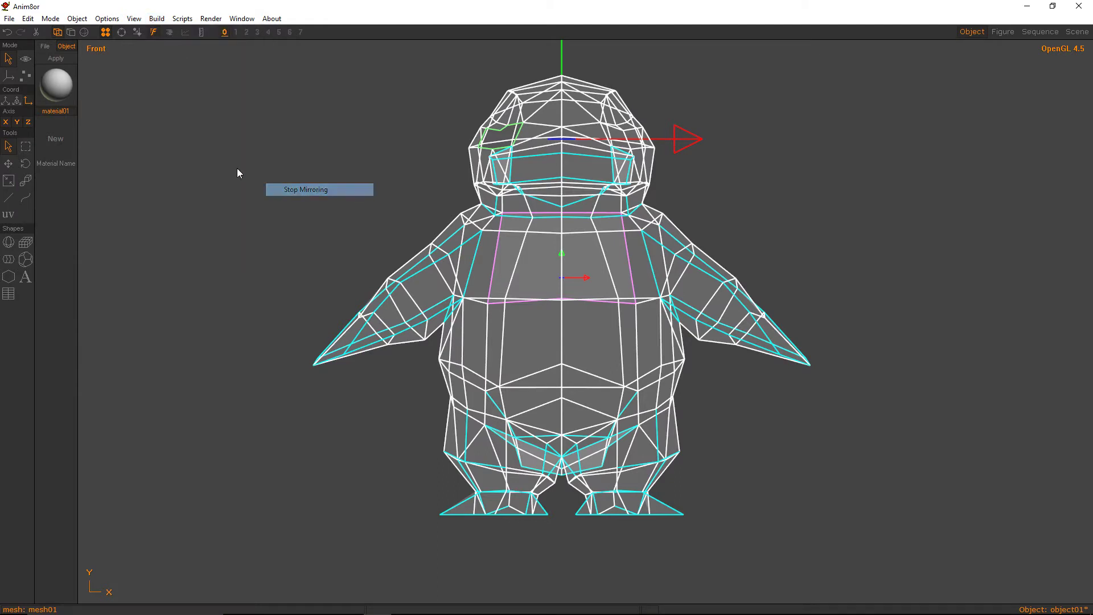
Select all vertices of the half on the negative X side and delete them.
click(26, 74)
click(26, 180)
drag(230, 58, 558, 568)
key(Delete)
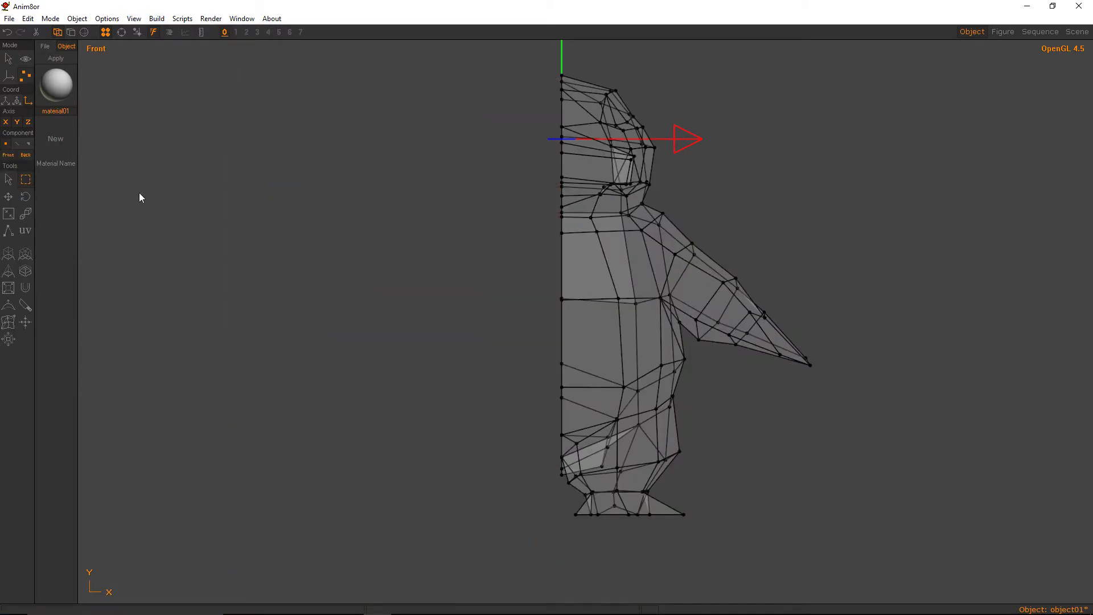
Return to object editing with smooth shading and save the project.
click(8, 58)
click(85, 31)
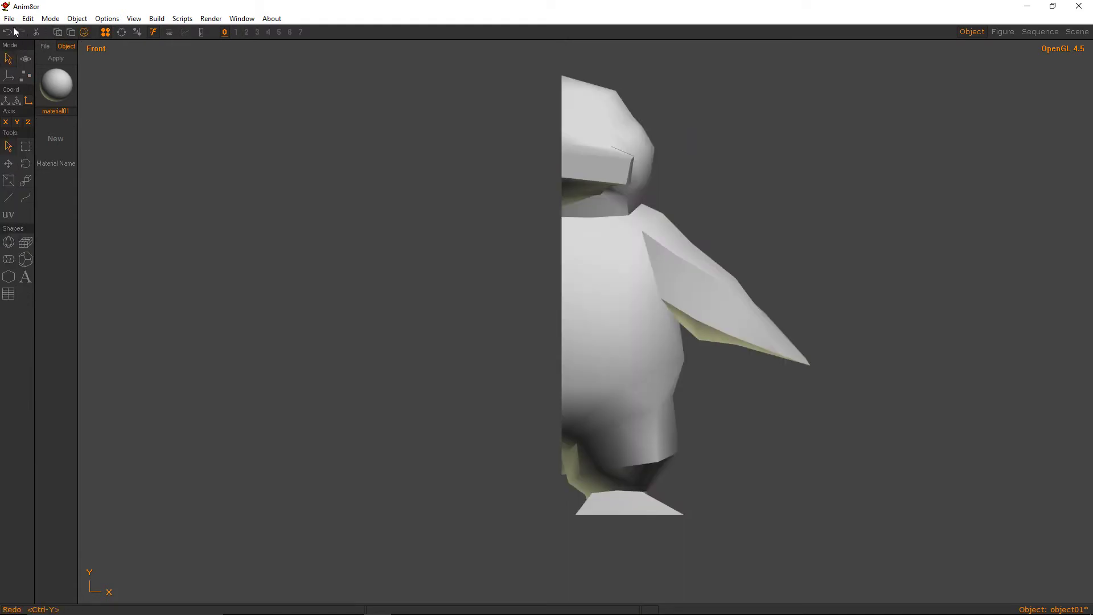
click(9, 18)
click(23, 73)
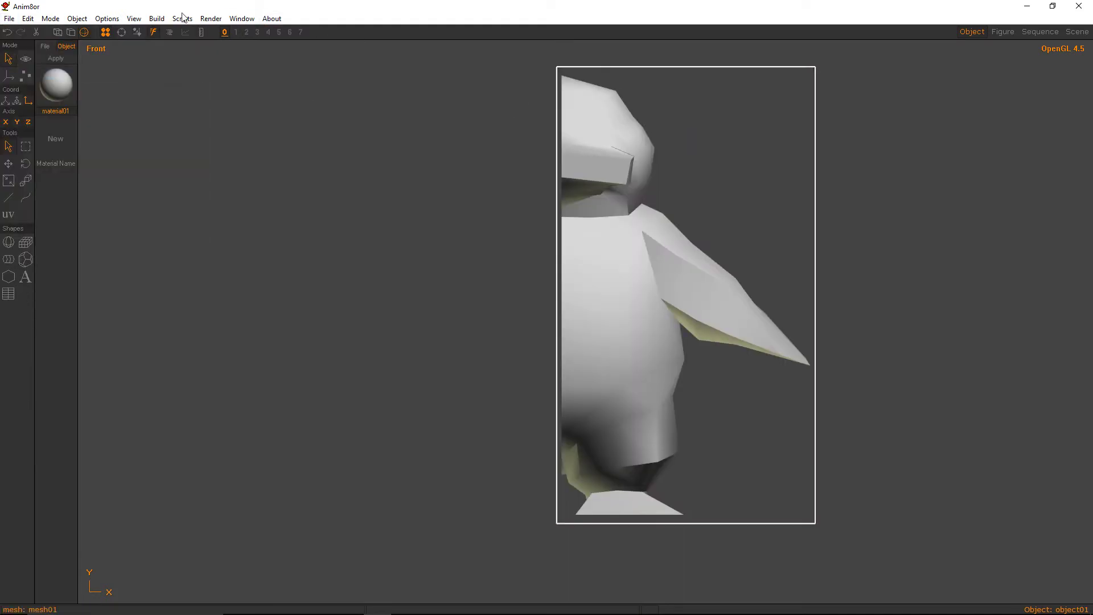
Create a mirror image of the half mesh across the X axis.
click(157, 19)
click(171, 245)
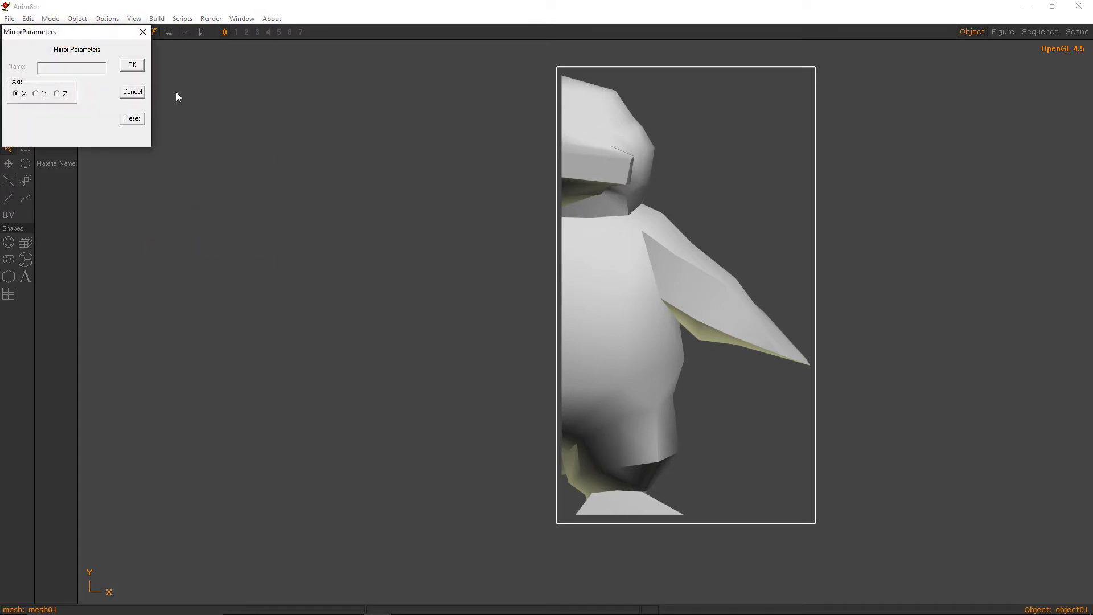
click(131, 65)
Select both body halves and join them into a single solid mesh.
click(182, 18)
mouse_move(157, 18)
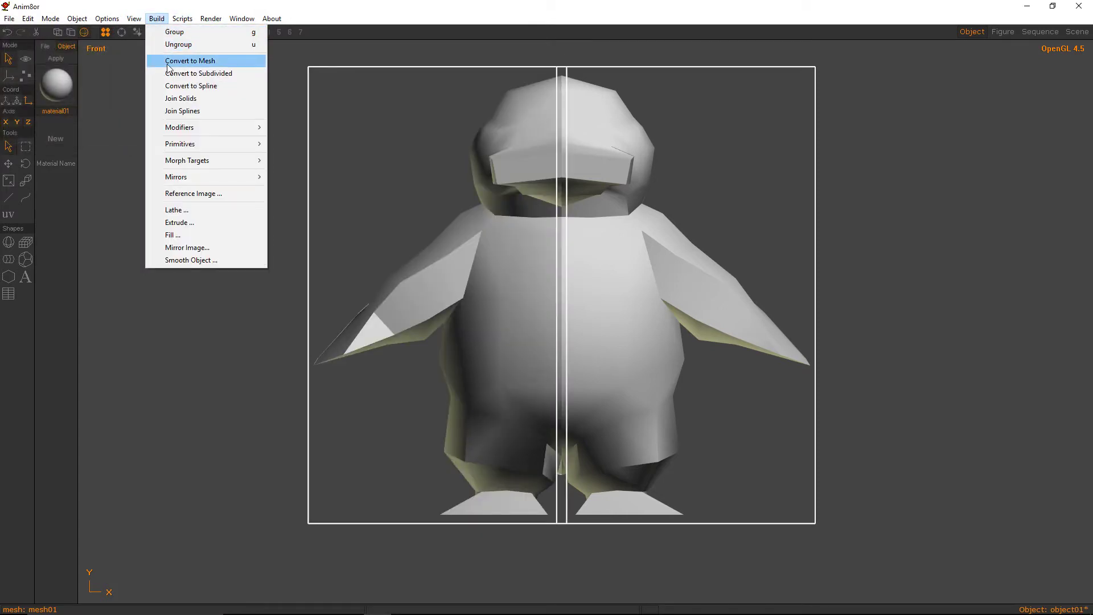
click(167, 67)
click(157, 18)
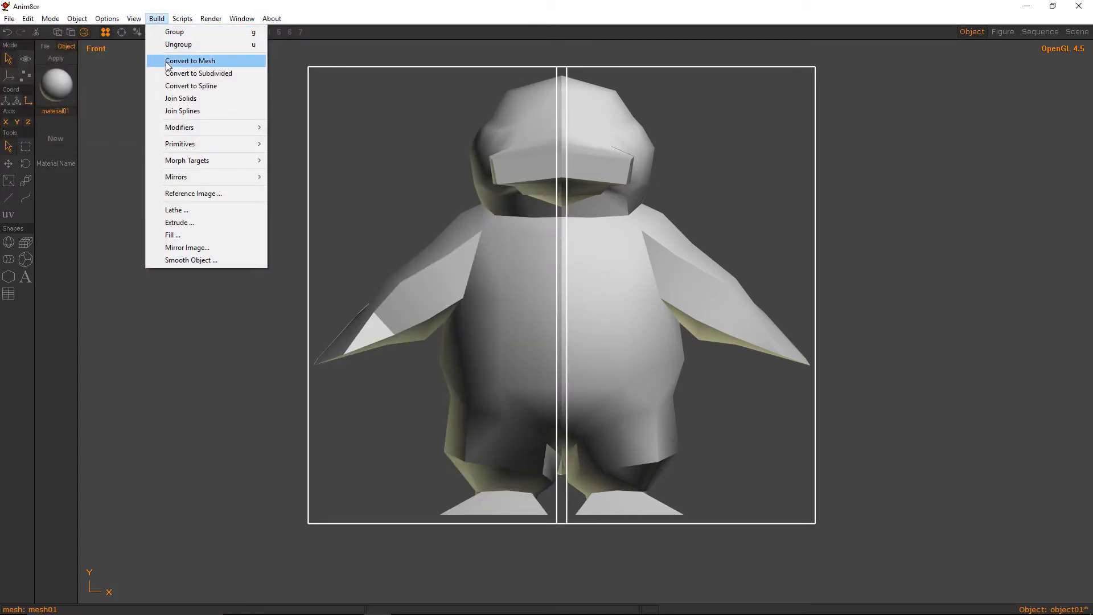
click(188, 100)
click(26, 74)
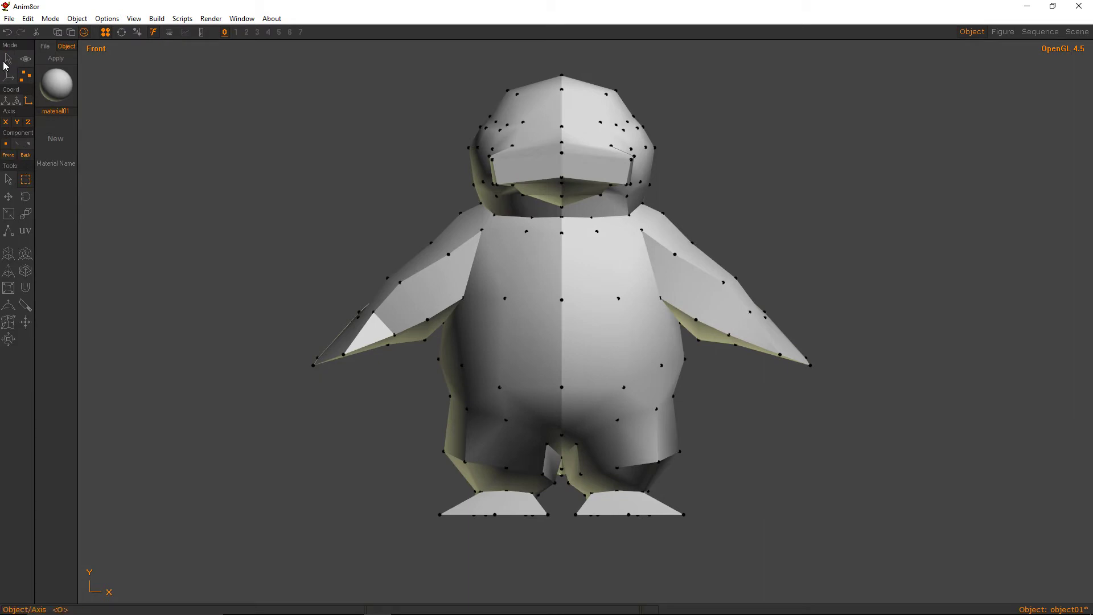
click(8, 58)
click(533, 224)
shift+click(614, 224)
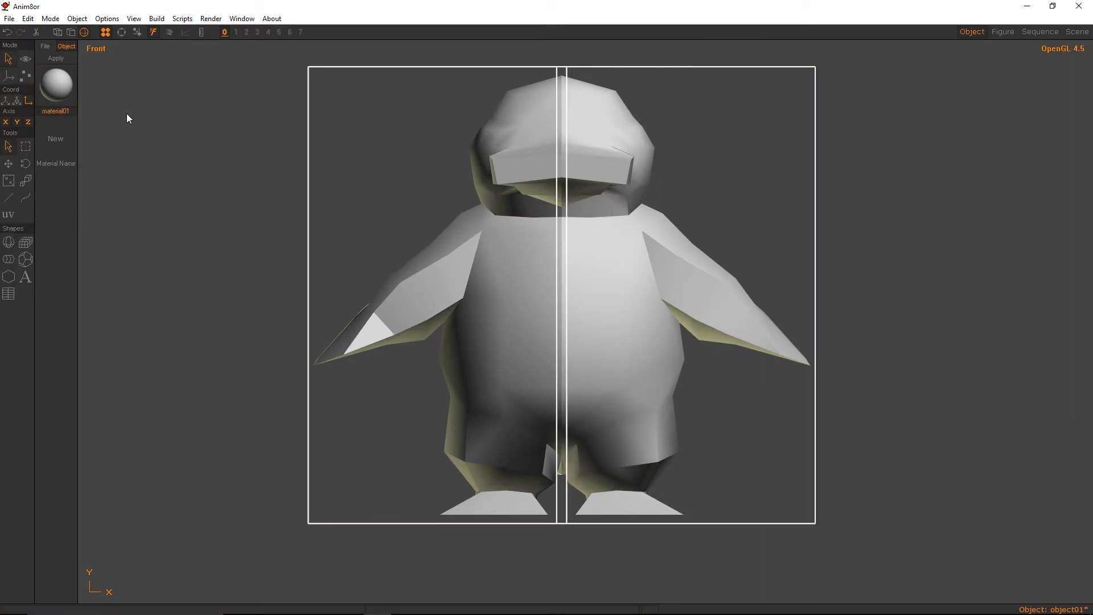
click(157, 18)
click(186, 101)
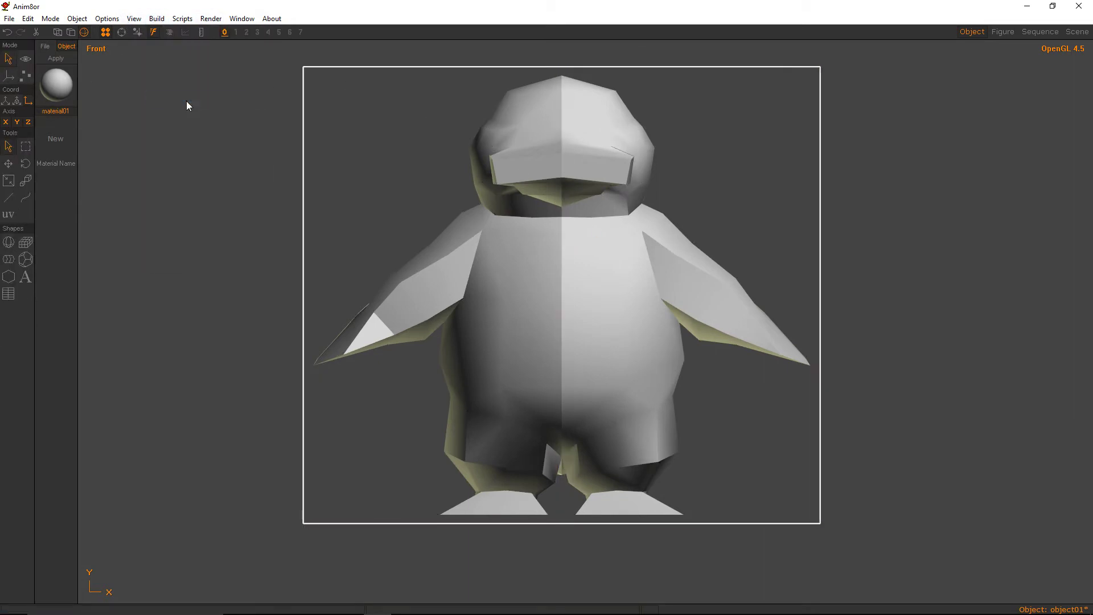
Select all vertices along the body's centre seam in wireframe and scale them along X to about 0.15.
click(25, 75)
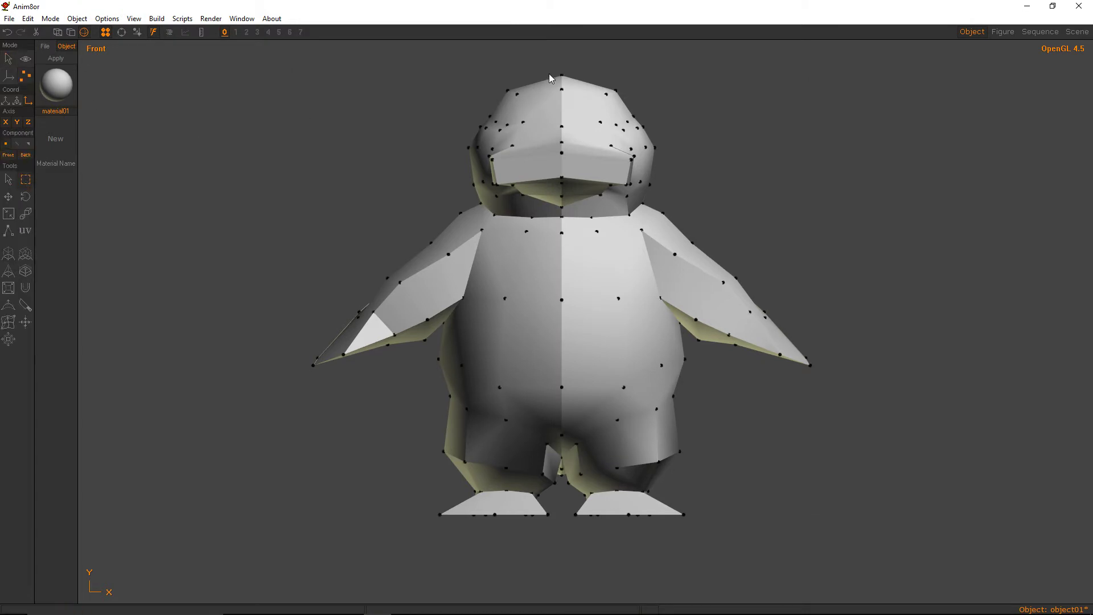
drag(558, 64, 562, 476)
click(57, 32)
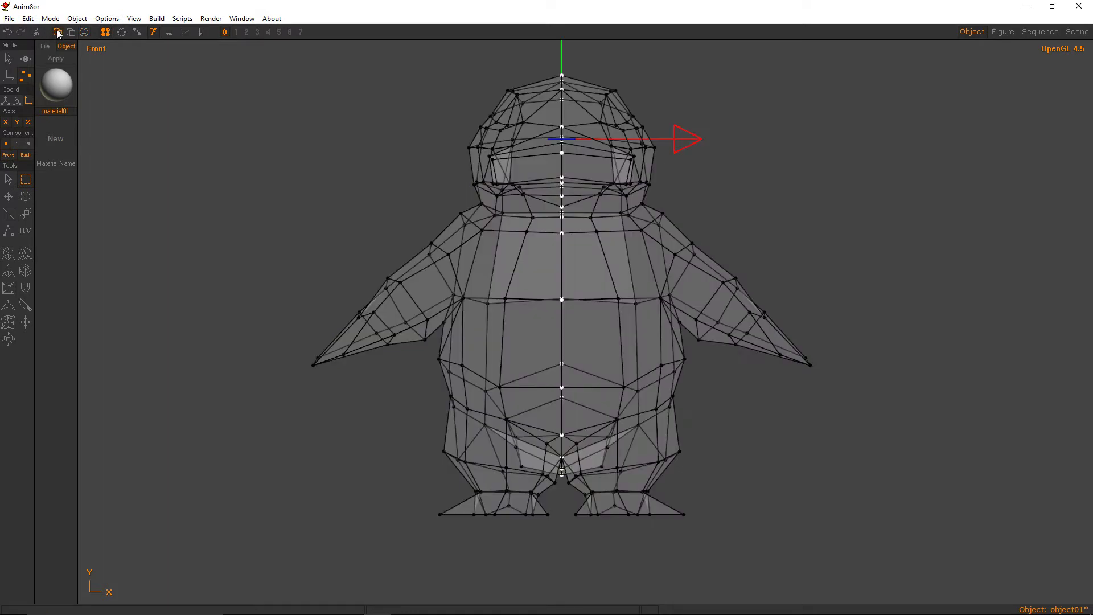
click(8, 213)
click(17, 122)
drag(886, 222, 122, 72)
Merge the duplicate points selected along the centre seam.
click(27, 18)
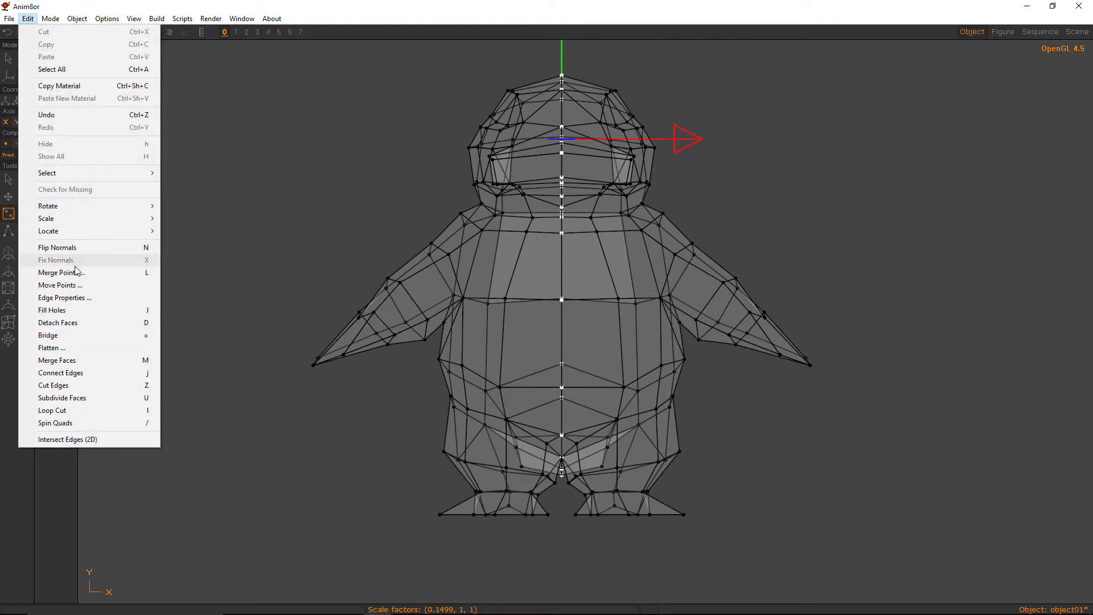
click(77, 274)
click(135, 69)
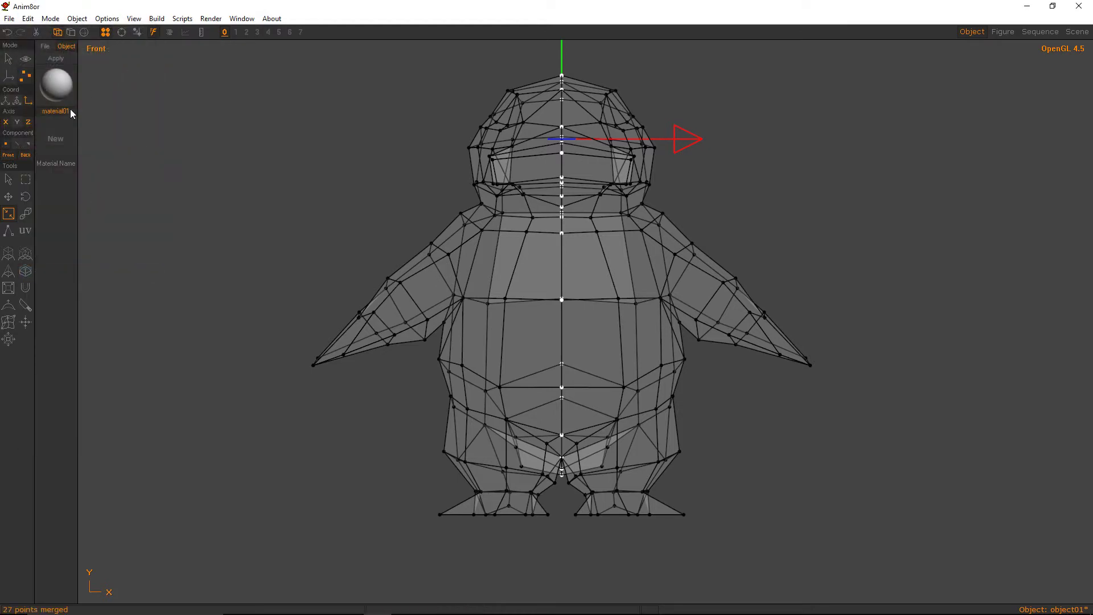
Return to object editing with smooth shading and examine the joined body from behind.
click(9, 59)
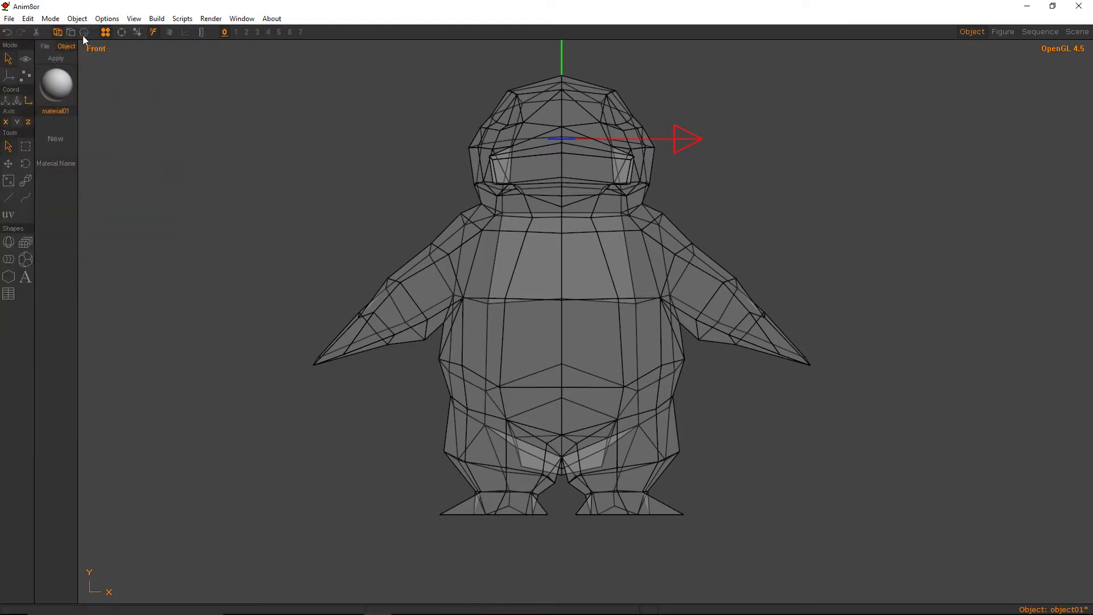
click(84, 33)
drag(564, 272, 223, 248)
click(565, 259)
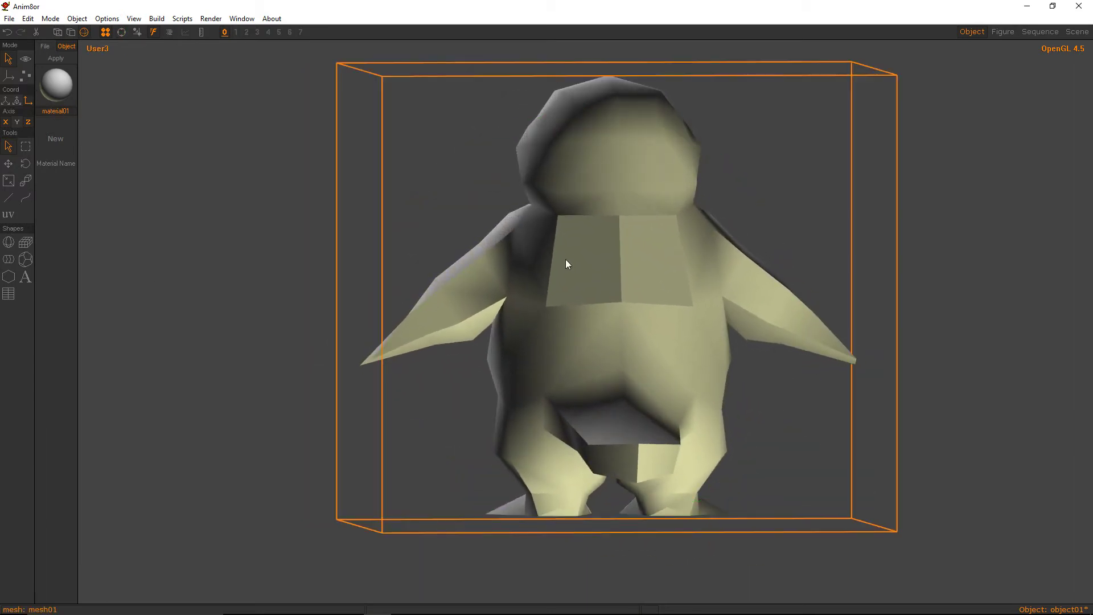
Try to merge the two vertices on the side edge of the flat-looking upper back panel.
click(26, 75)
click(28, 144)
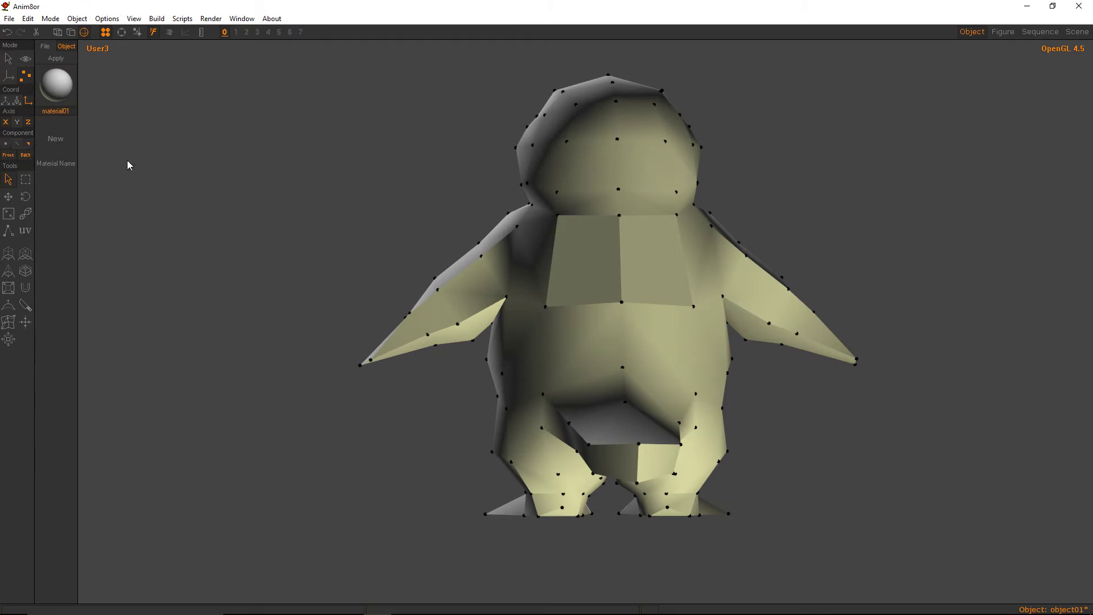
click(9, 62)
click(26, 76)
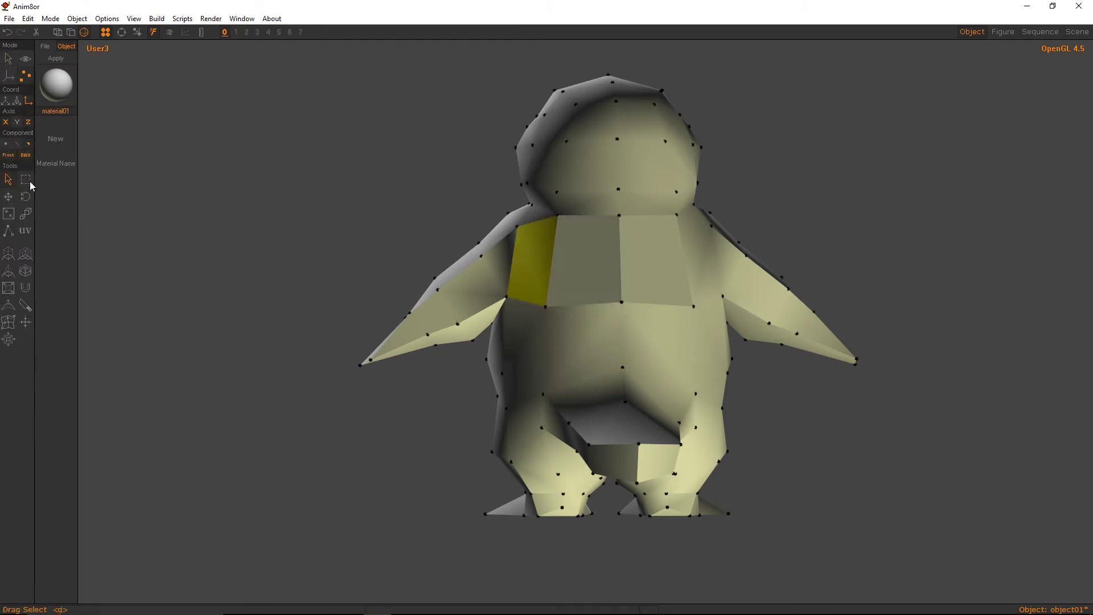
click(26, 180)
click(7, 144)
key(ctrl+r)
drag(510, 231, 609, 278)
right_drag(609, 279, 611, 278)
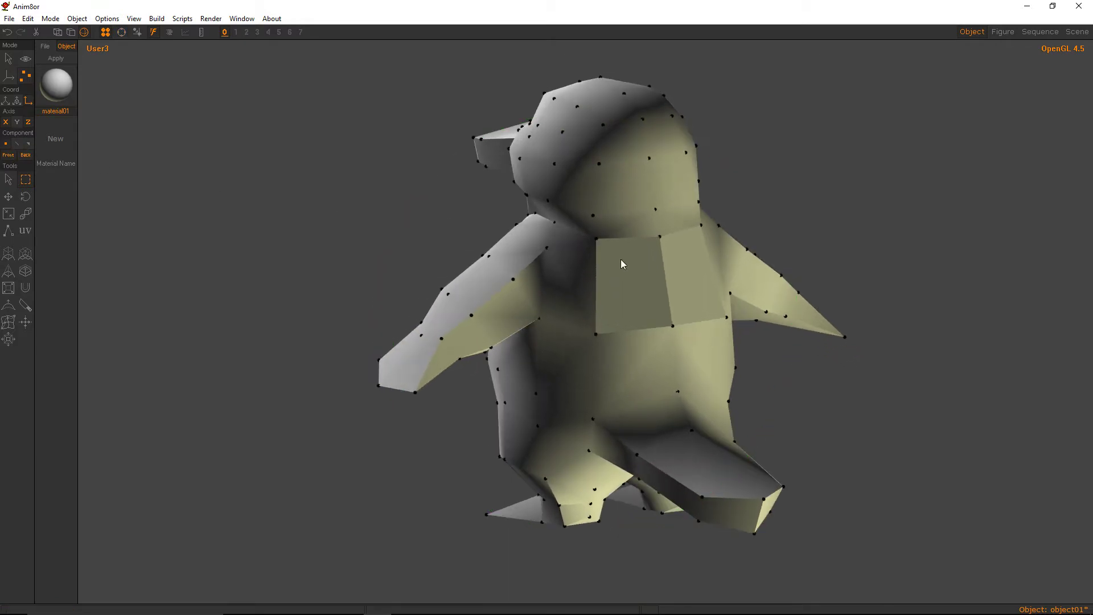
drag(603, 294, 581, 342)
click(28, 19)
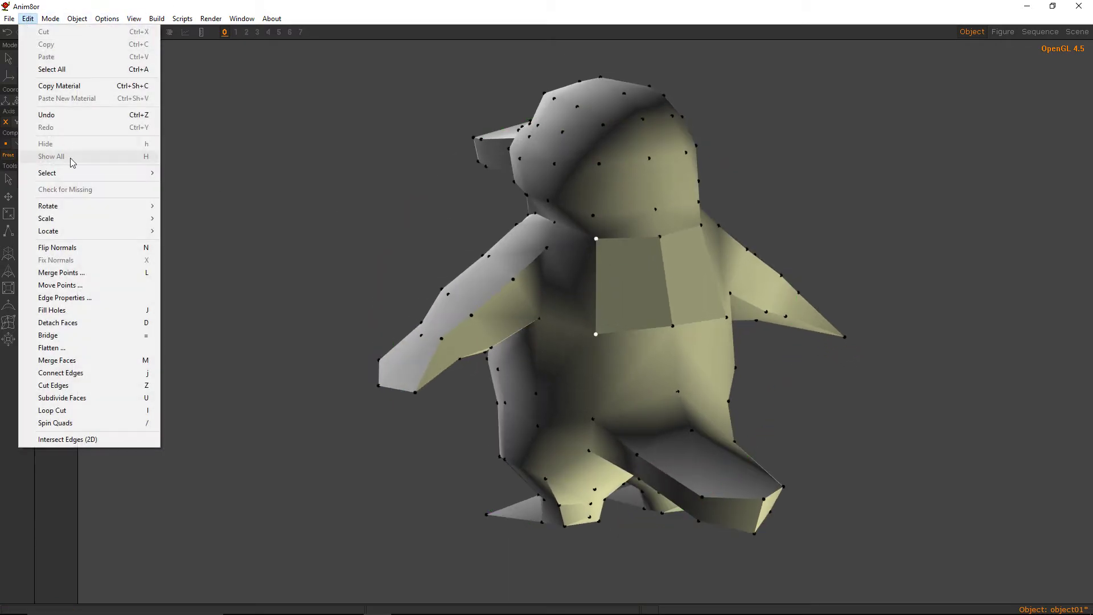
click(80, 276)
click(132, 64)
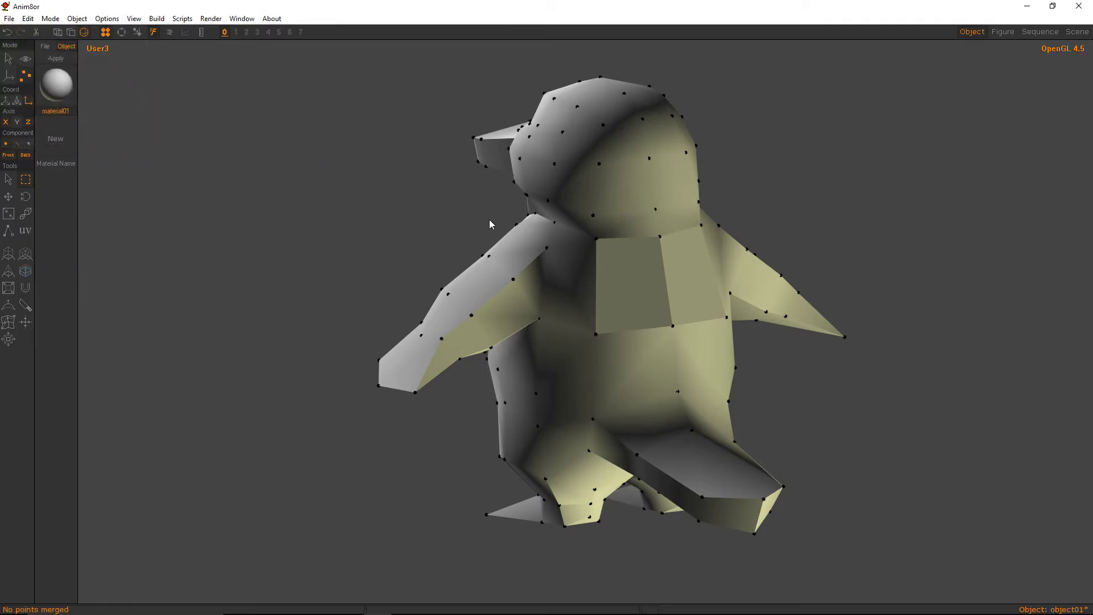
Select the two flat-shaded faces on the upper back below the head and delete them.
click(8, 180)
click(26, 155)
click(685, 405)
click(642, 340)
right_drag(648, 316, 498, 314)
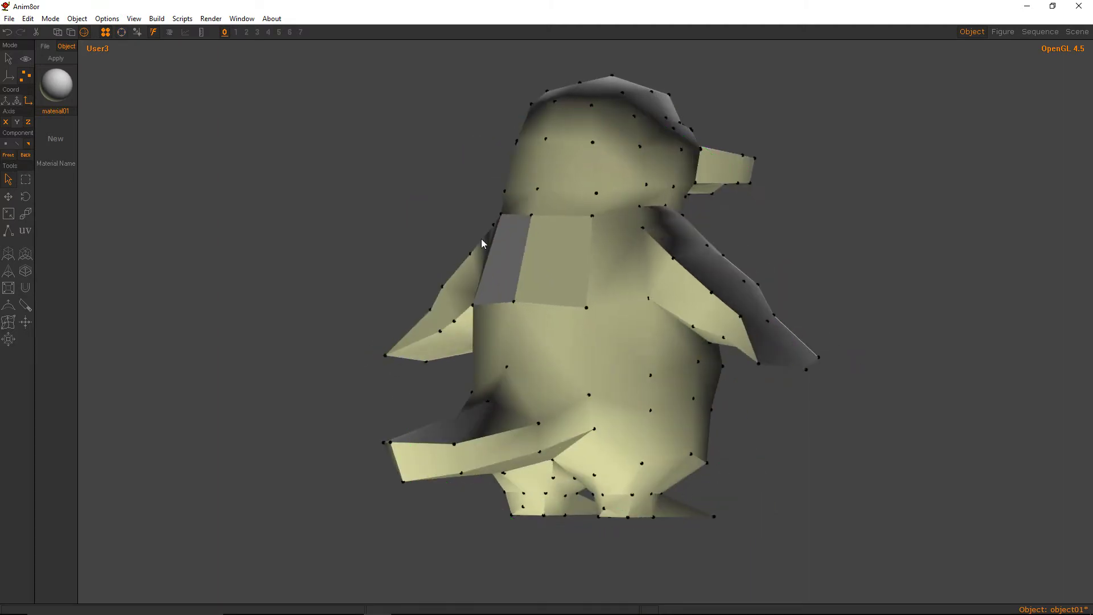
click(570, 255)
key(Delete)
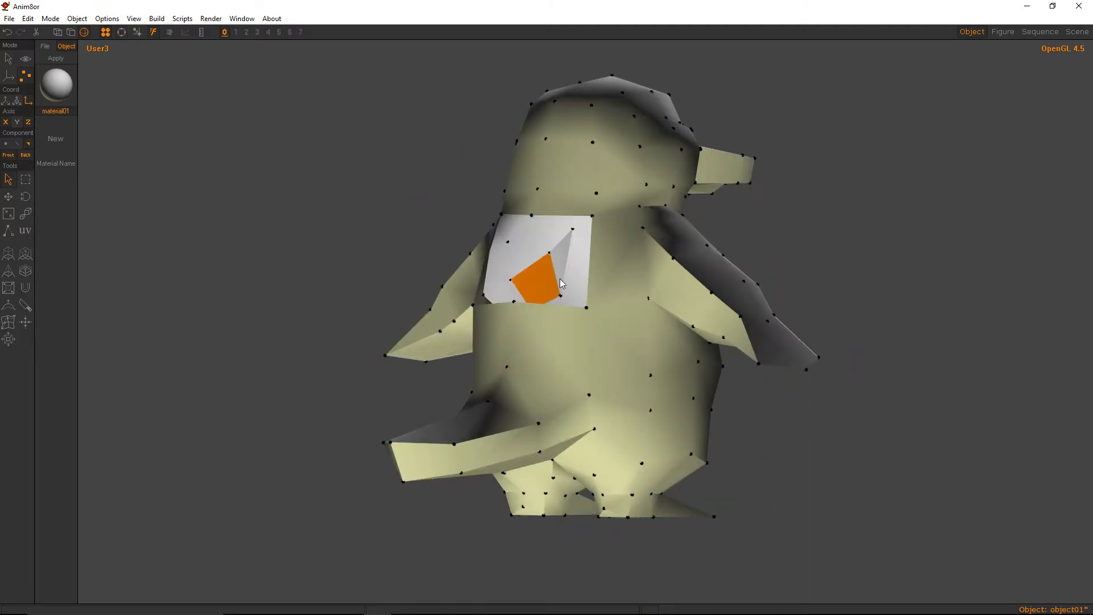
Show flat shading, select the vertices around the back opening and merge them with a maximum distance of 0.050.
mouse_move(559, 278)
right_down()
mouse_move(600, 323)
mouse_move(575, 308)
mouse_move(717, 306)
mouse_move(619, 285)
mouse_move(574, 290)
mouse_move(565, 343)
mouse_move(570, 302)
mouse_move(742, 295)
mouse_move(735, 204)
right_up()
click(70, 32)
click(26, 179)
drag(739, 200, 594, 341)
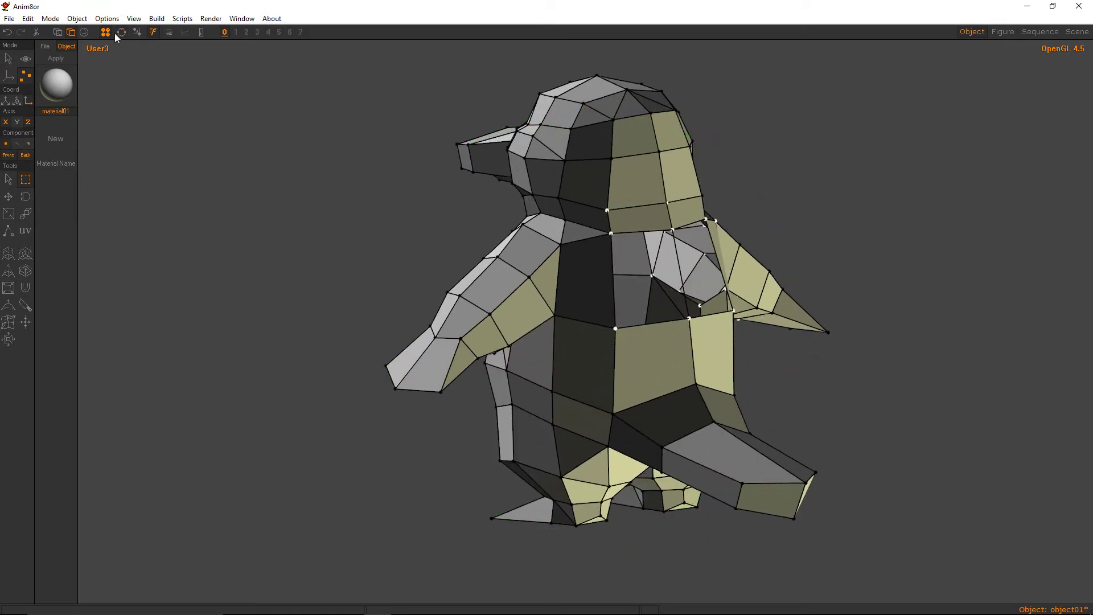
click(27, 18)
click(63, 272)
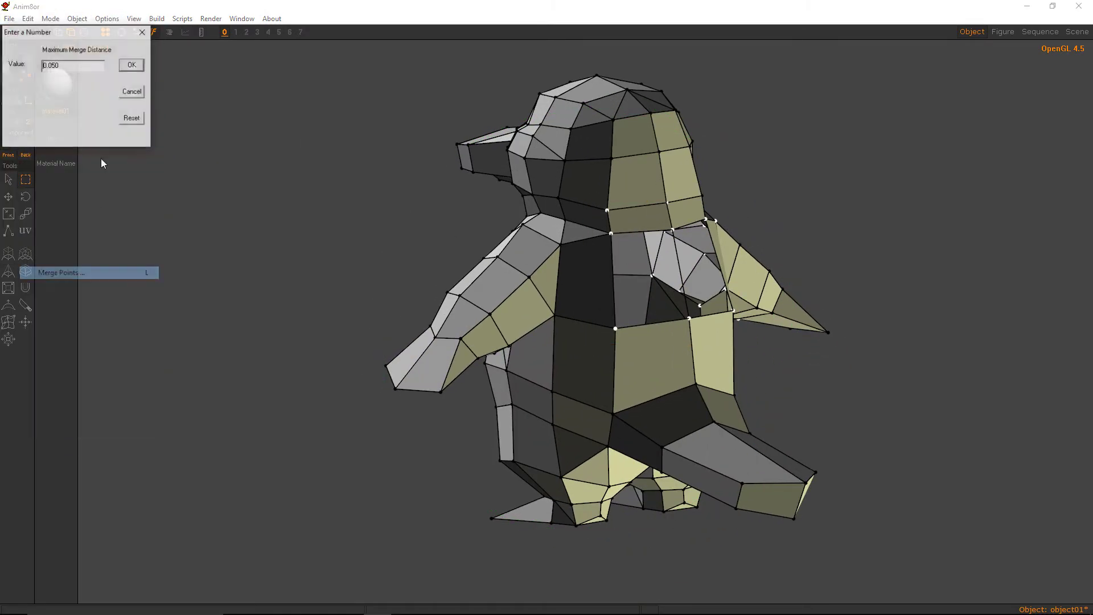
click(132, 68)
Fill the opening in the upper back using its surrounding edges.
click(17, 143)
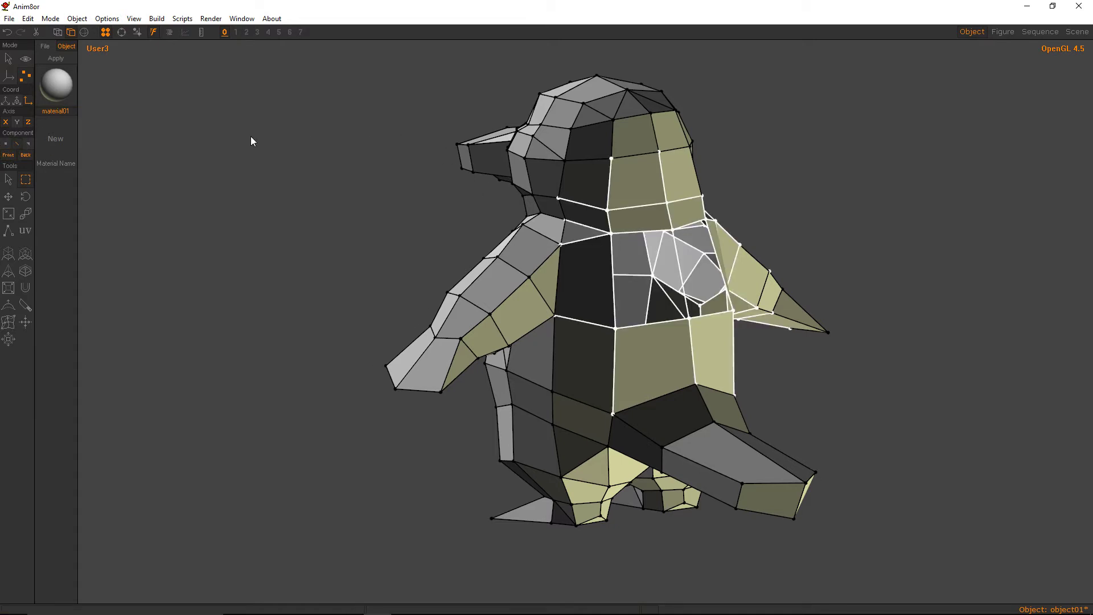
key(j)
click(319, 169)
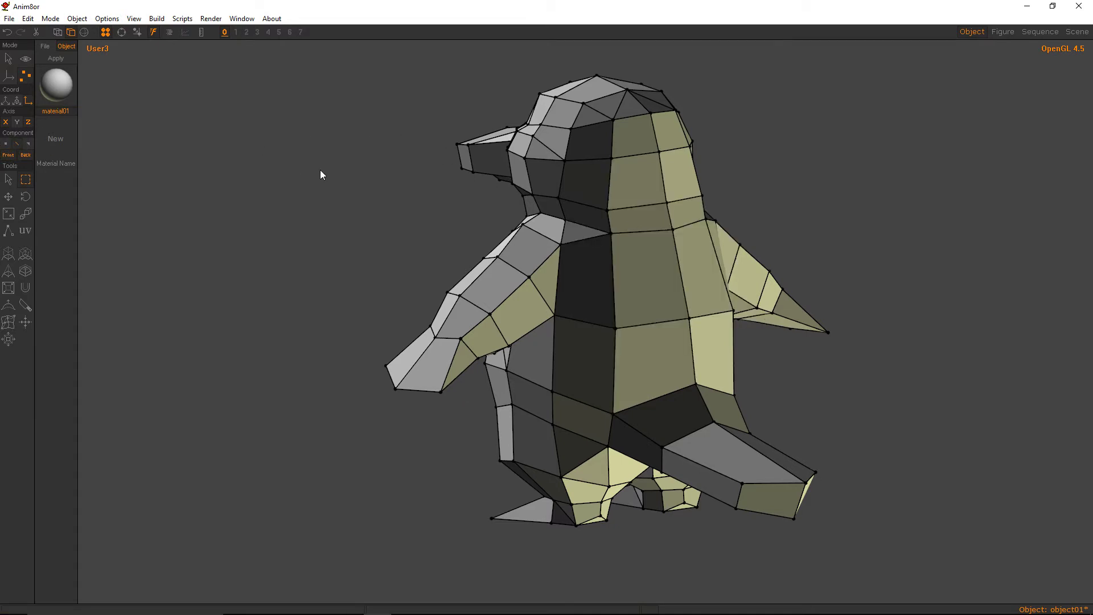
Return to object editing with smooth shading and examine the repaired body from all around.
click(5, 55)
click(84, 32)
click(122, 32)
drag(541, 245, 324, 251)
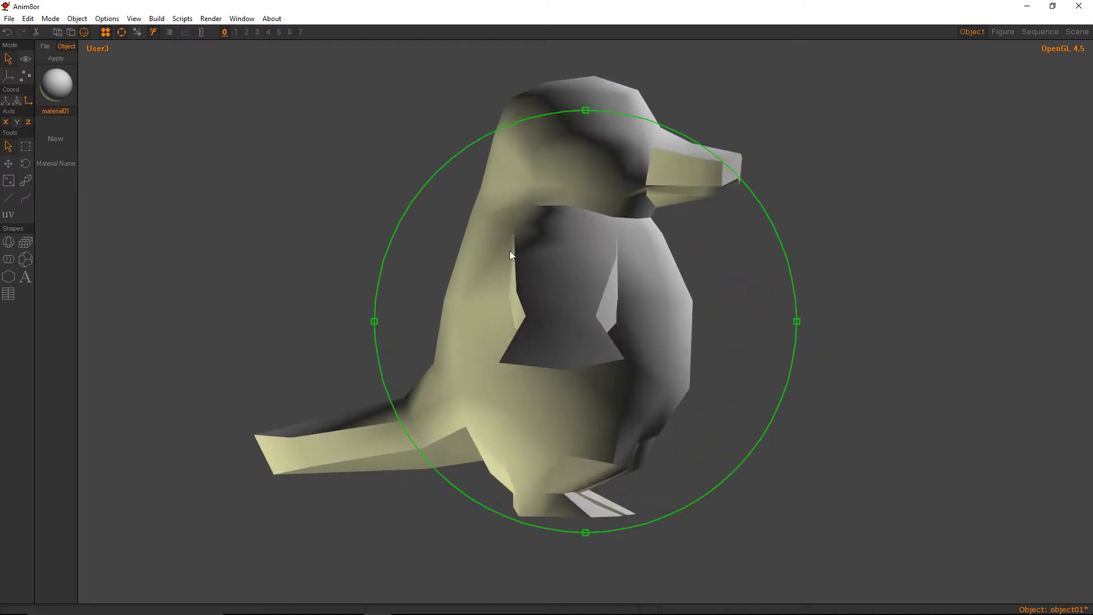
right_drag(510, 255, 380, 247)
In the left view with flat shading, select the head and beak vertices and shift them slightly towards the back.
click(134, 19)
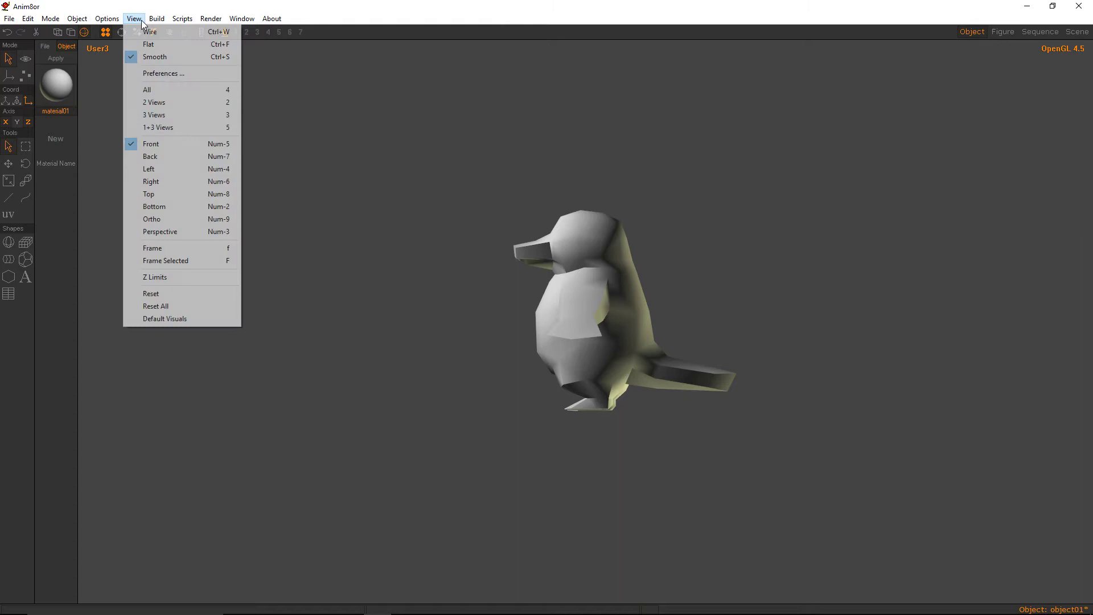
click(149, 169)
right_drag(618, 261, 643, 250)
click(25, 76)
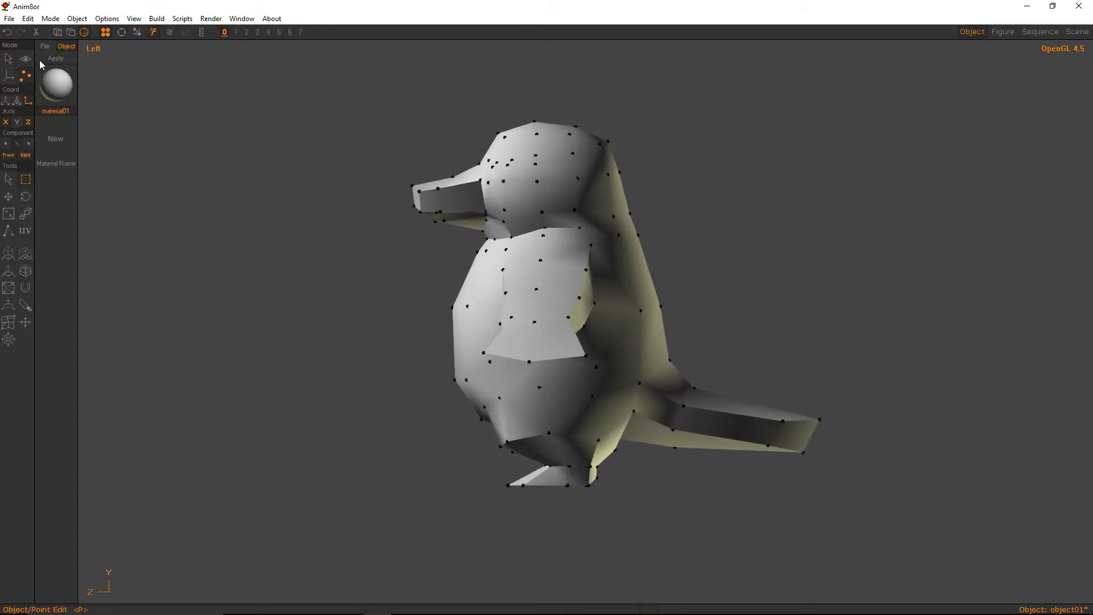
click(70, 31)
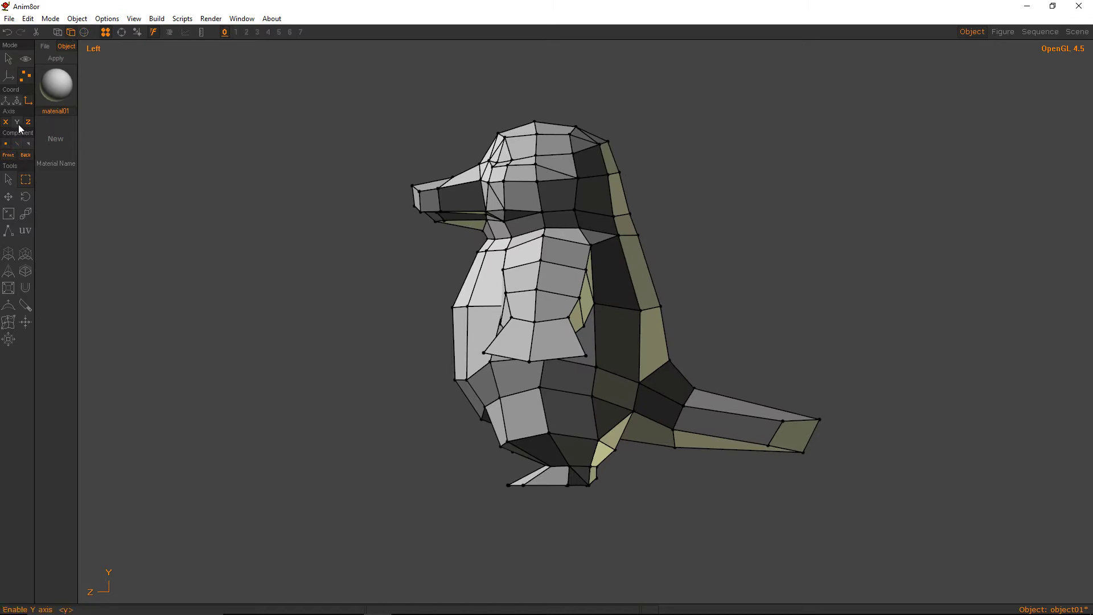
drag(315, 75, 723, 218)
shift+drag(341, 135, 494, 235)
click(8, 196)
drag(171, 119, 176, 119)
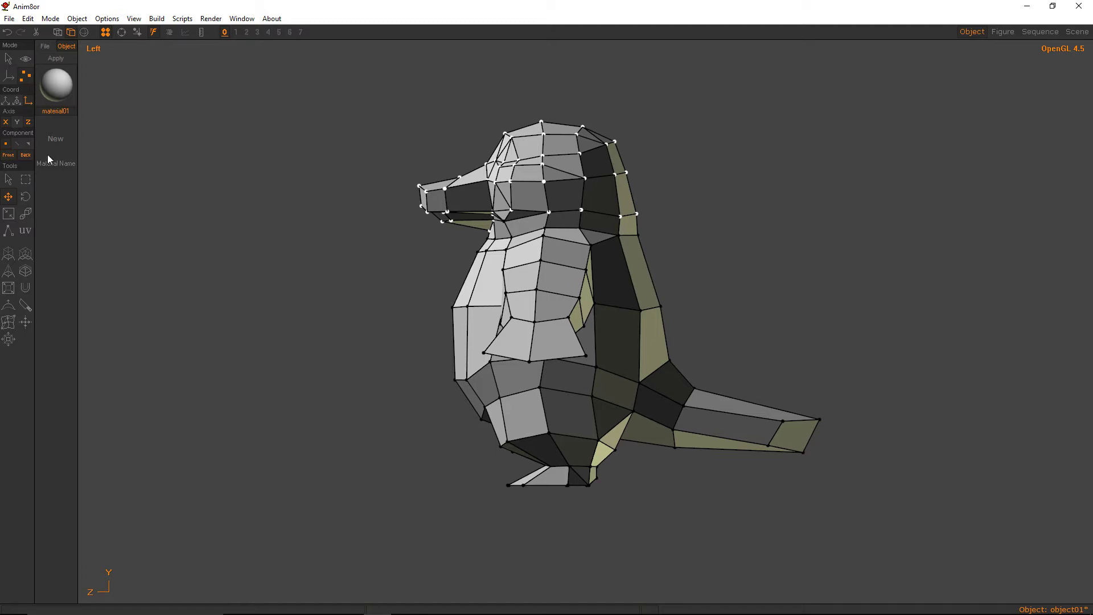
Undo the head move and the back hole fill, and redo both.
key(ctrl+z)
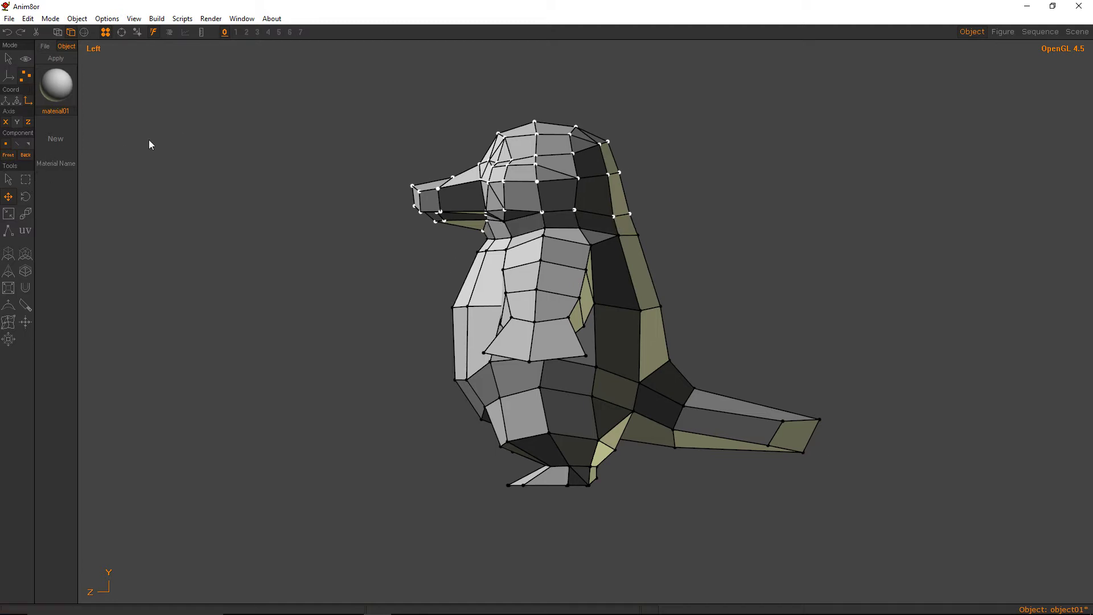
key(ctrl+z)
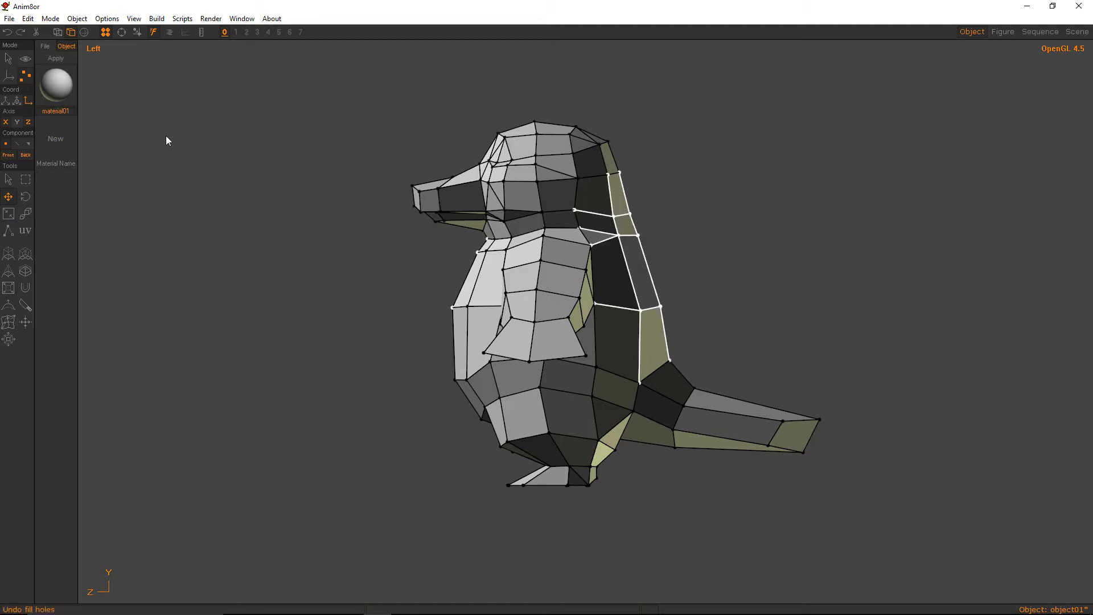
key(ctrl+y)
key(ctrl+y)
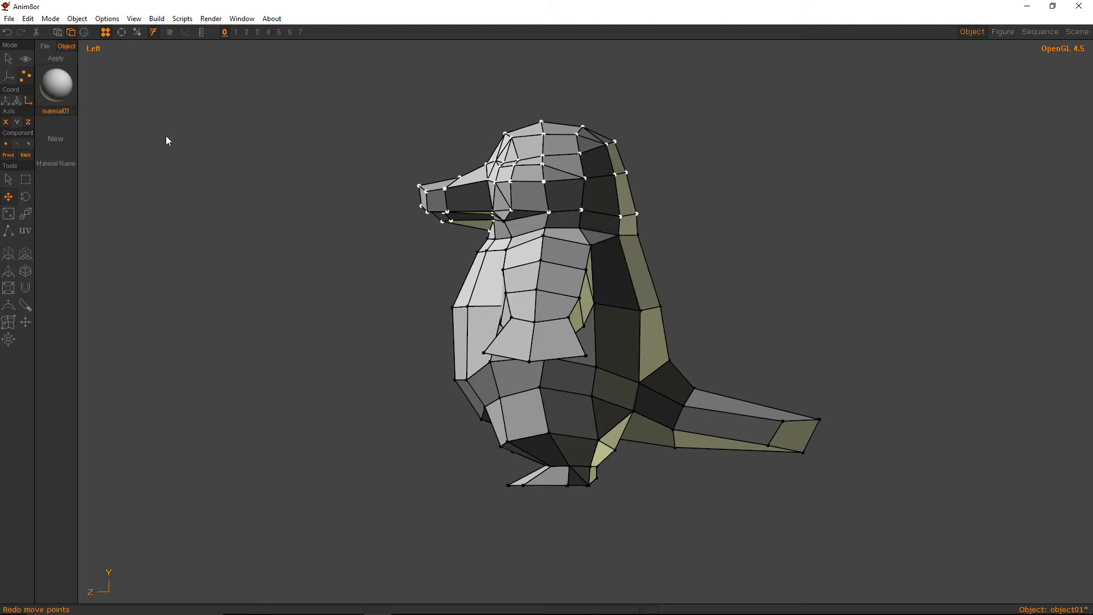
Select the two front neck vertices beside the centre line and widen them along X by a factor of about 1.147.
click(9, 180)
click(121, 170)
key(ctrl+r)
drag(473, 233, 697, 247)
drag(301, 243, 621, 236)
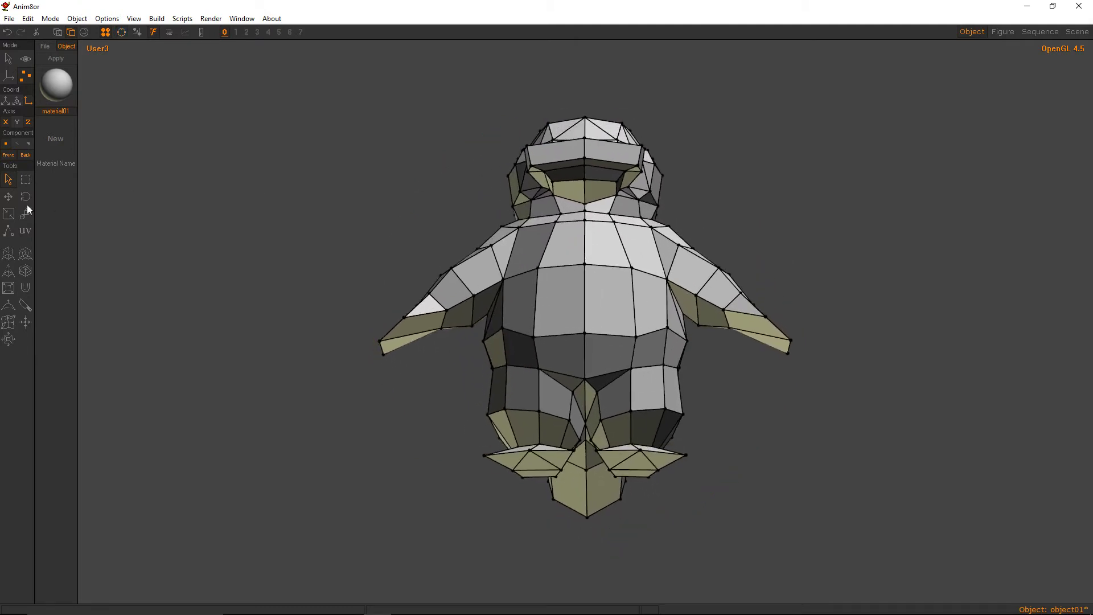
click(560, 213)
shift+click(609, 213)
click(133, 18)
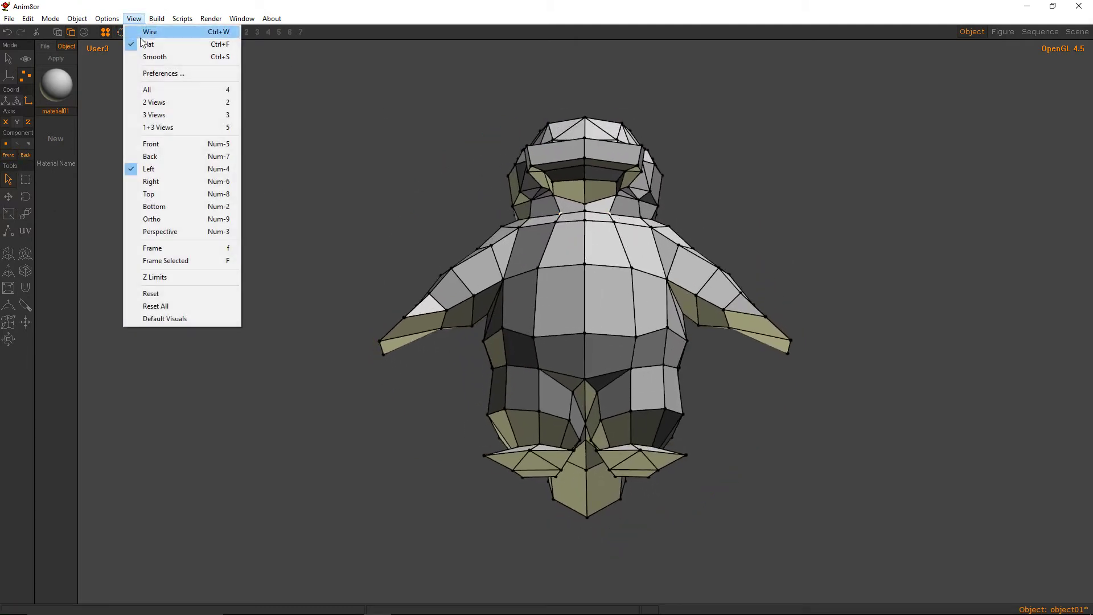
click(159, 144)
key(n)
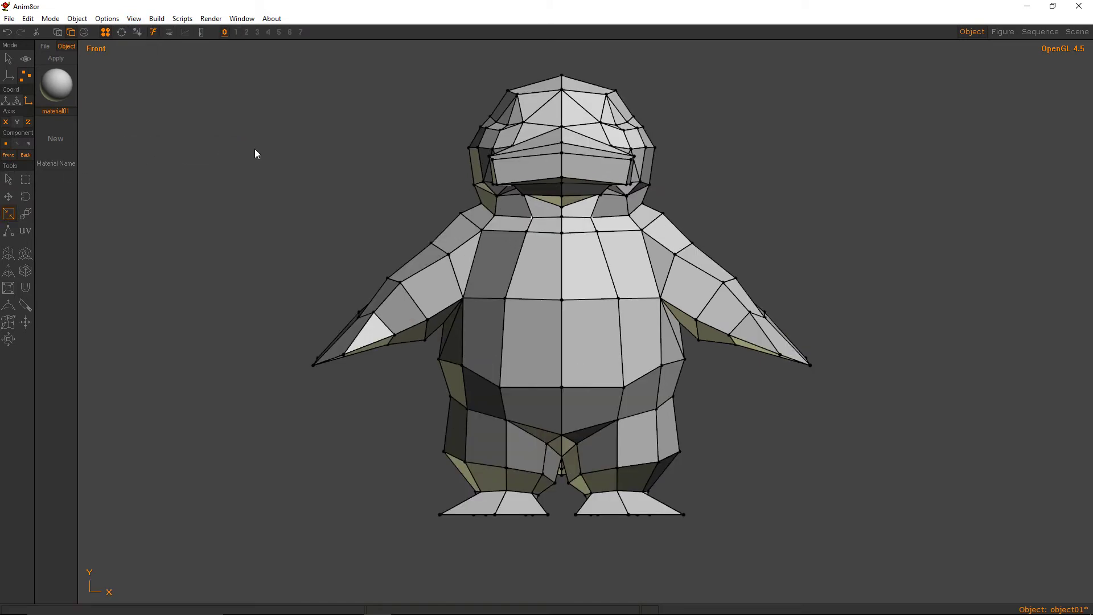
drag(254, 149, 288, 149)
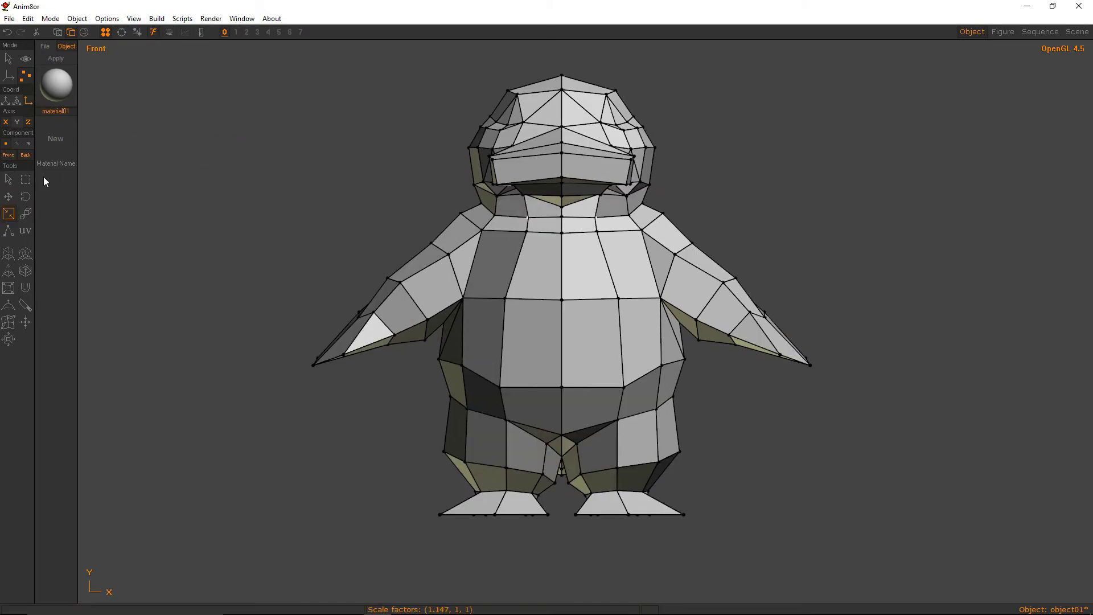
Scale the two upper chest vertices beside the centre line by about 1.142 in X and 1.229 in Y.
key(a)
click(8, 213)
drag(168, 163, 199, 110)
key(ctrl+r)
drag(606, 241, 582, 236)
right_drag(582, 239, 437, 237)
click(15, 180)
right_drag(541, 245, 712, 259)
click(134, 19)
click(145, 144)
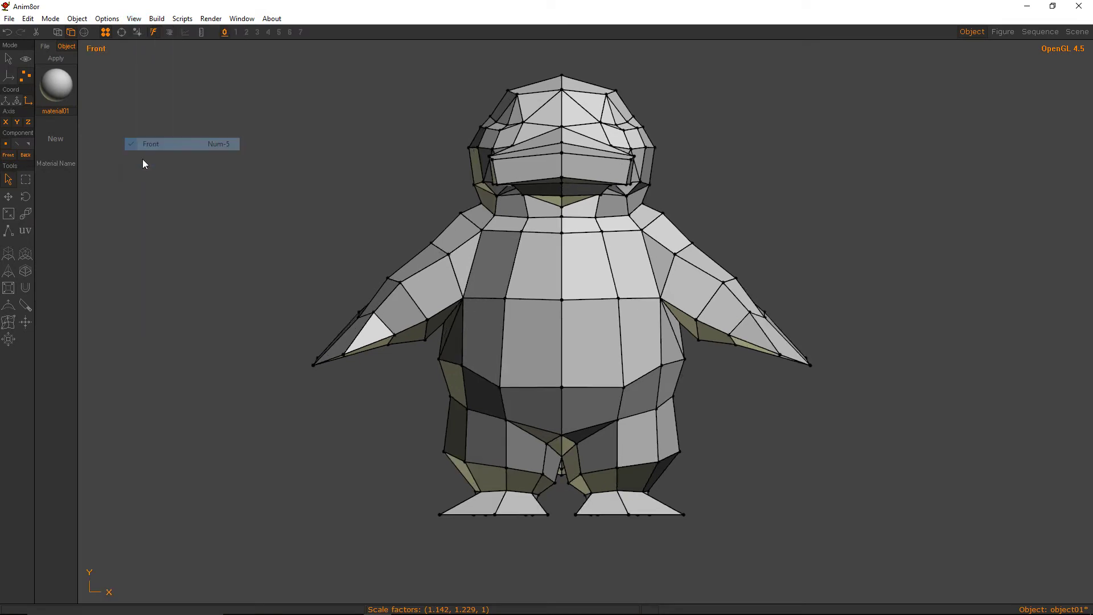
Non-uniformly scale the two outer shoulder vertices where the chest meets the arms and adjust their height slightly.
click(58, 32)
click(69, 32)
click(7, 216)
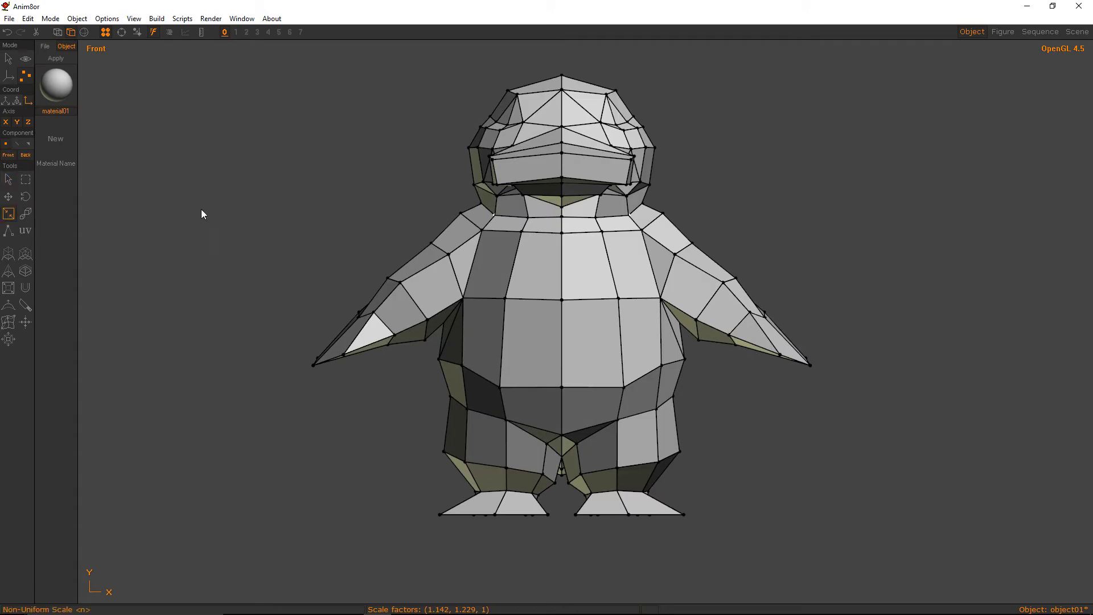
drag(202, 214, 305, 267)
click(8, 197)
click(8, 121)
drag(197, 191, 197, 189)
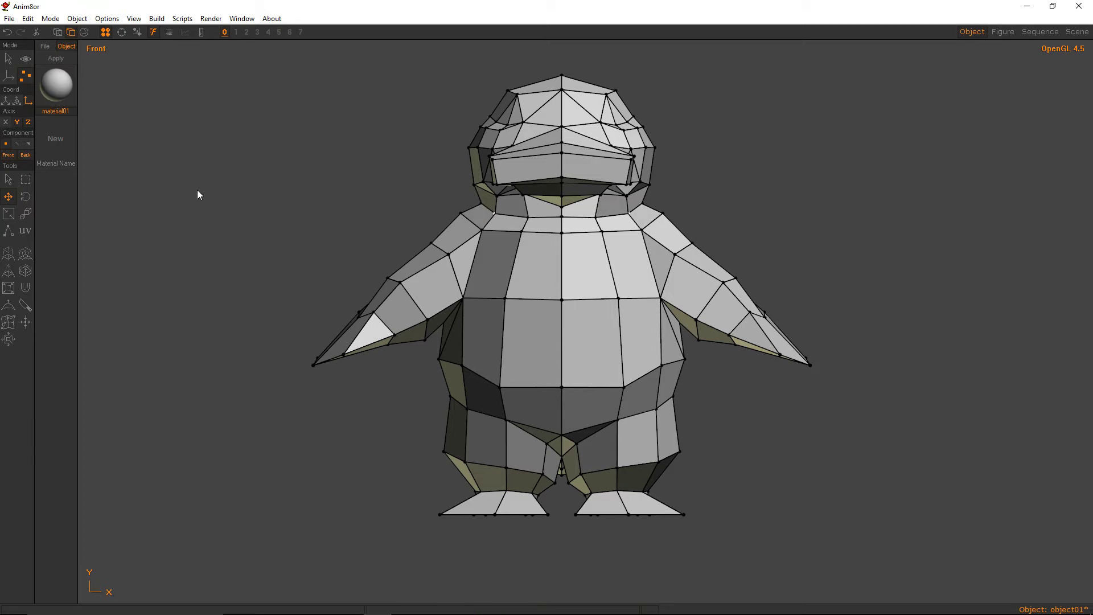
click(8, 180)
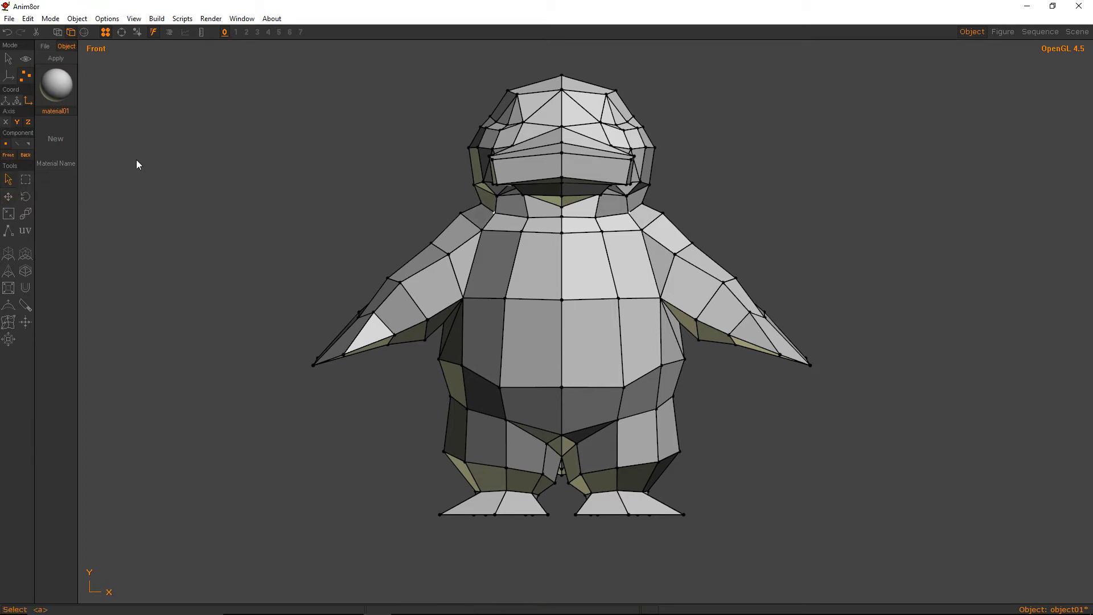
Shift the two outer shoulder vertices in depth along Z in the left view, and free all axes again.
drag(424, 190, 538, 278)
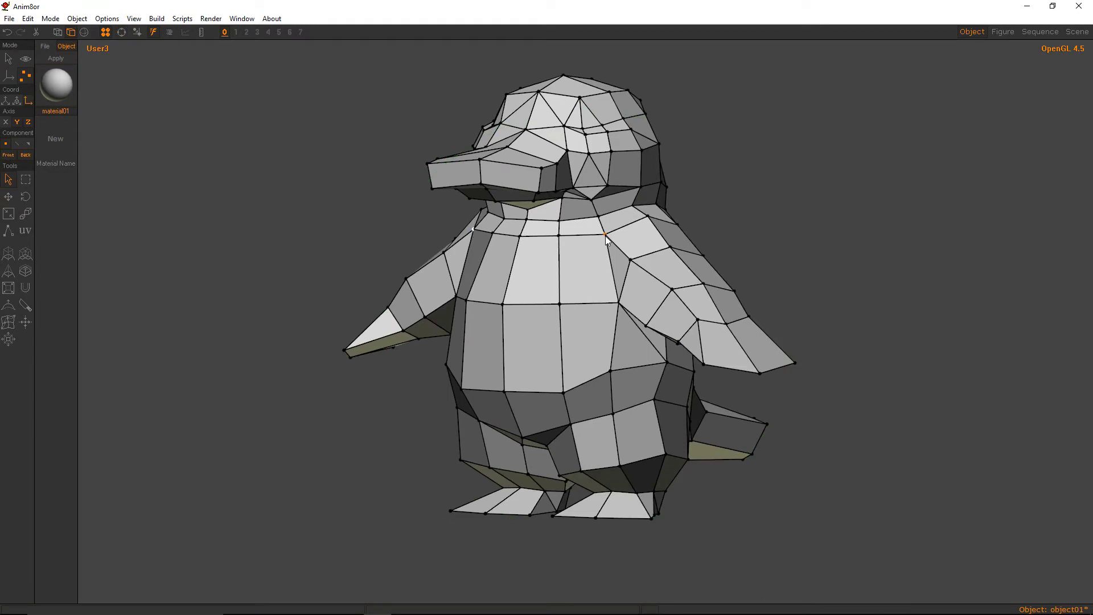
click(133, 18)
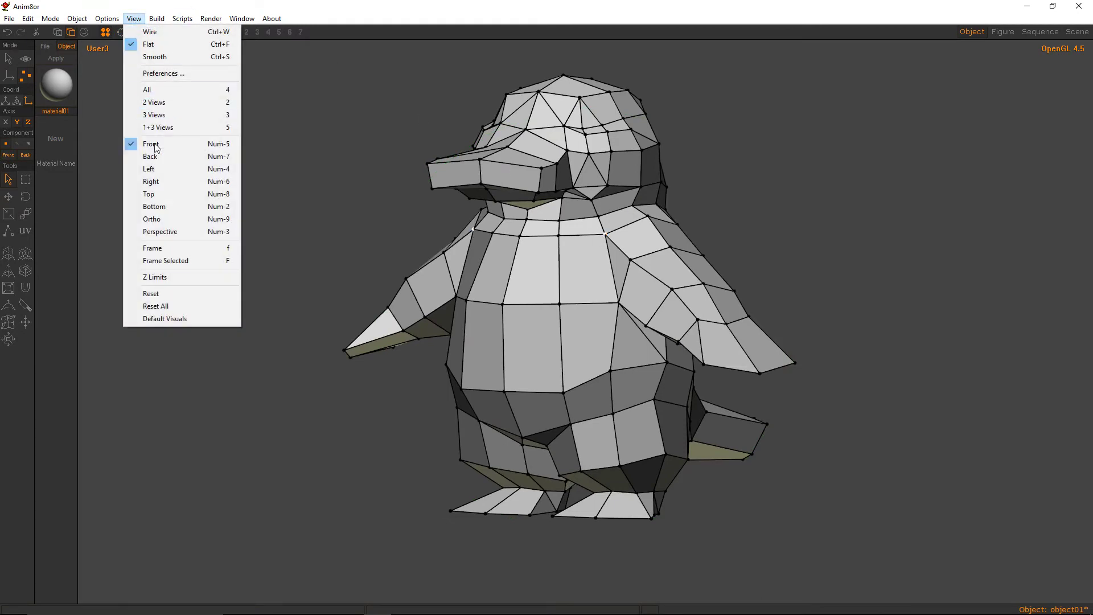
click(159, 166)
click(8, 197)
click(17, 122)
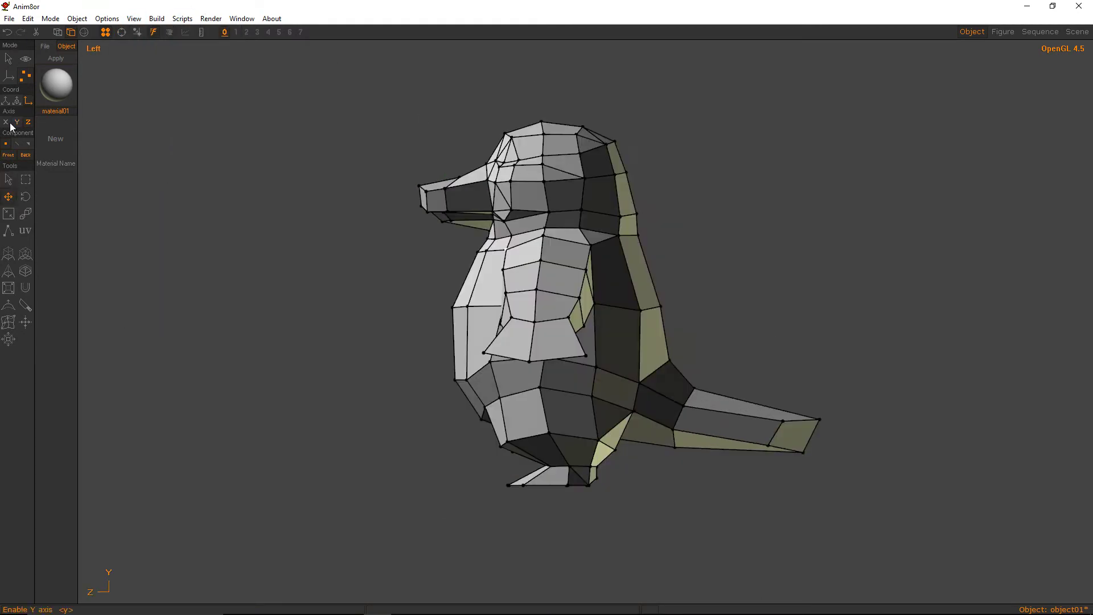
click(6, 121)
key(ctrl+r)
drag(428, 222, 507, 238)
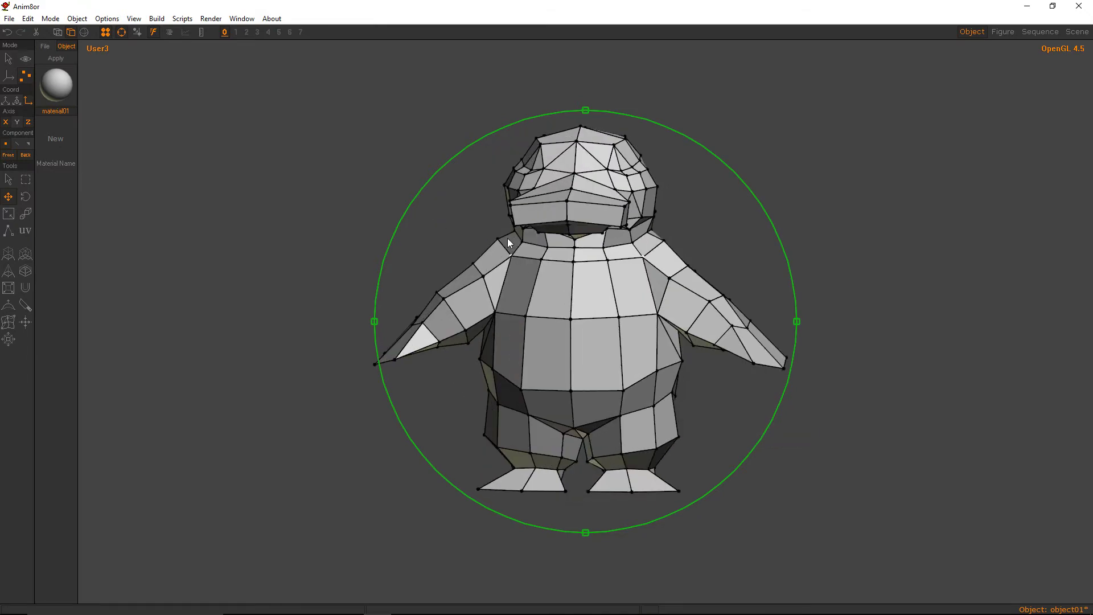
Start a knife cut on the body face beneath the arm, from its rear corner towards the middle underarm vertex.
click(8, 179)
key(ctrl+r)
drag(589, 292, 758, 302)
drag(661, 287, 573, 302)
middle_drag(572, 303, 568, 329)
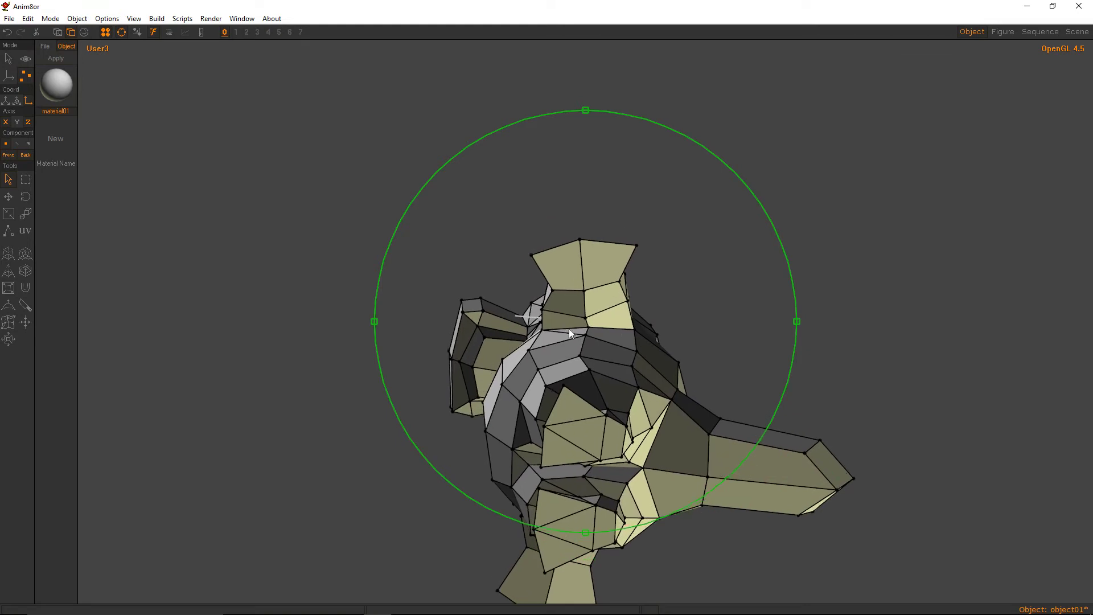
right_drag(569, 329, 660, 307)
key(ctrl+r)
click(8, 323)
key(ctrl+r)
drag(605, 280, 610, 314)
key(ctrl+r)
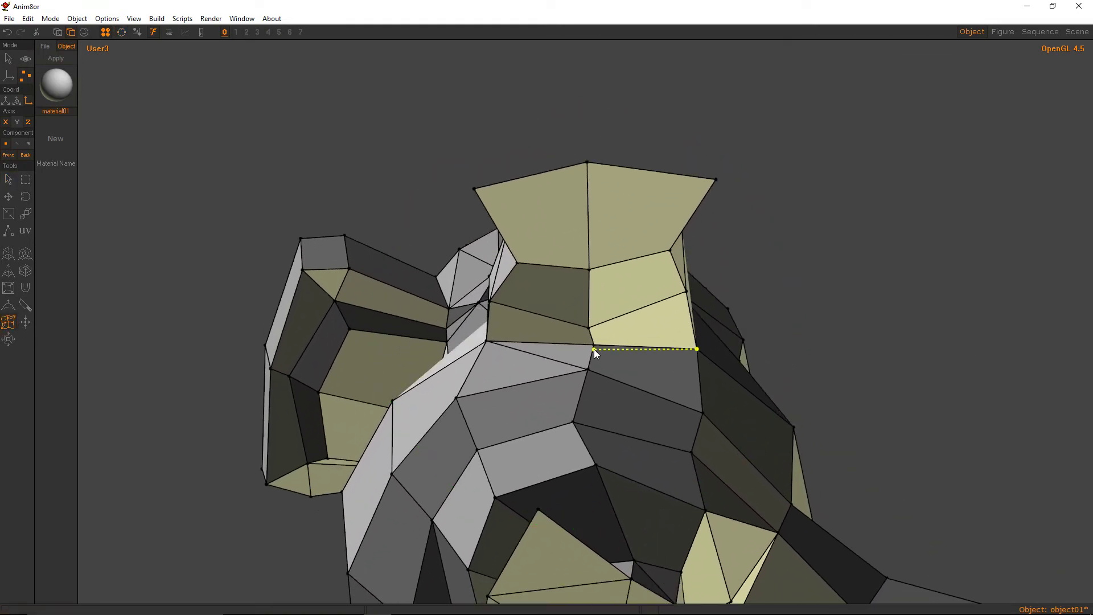
right_click(591, 352)
Cut new edges across the body faces beneath the arm, from the rear corner through to the front armpit vertex.
right_drag(668, 367, 643, 352)
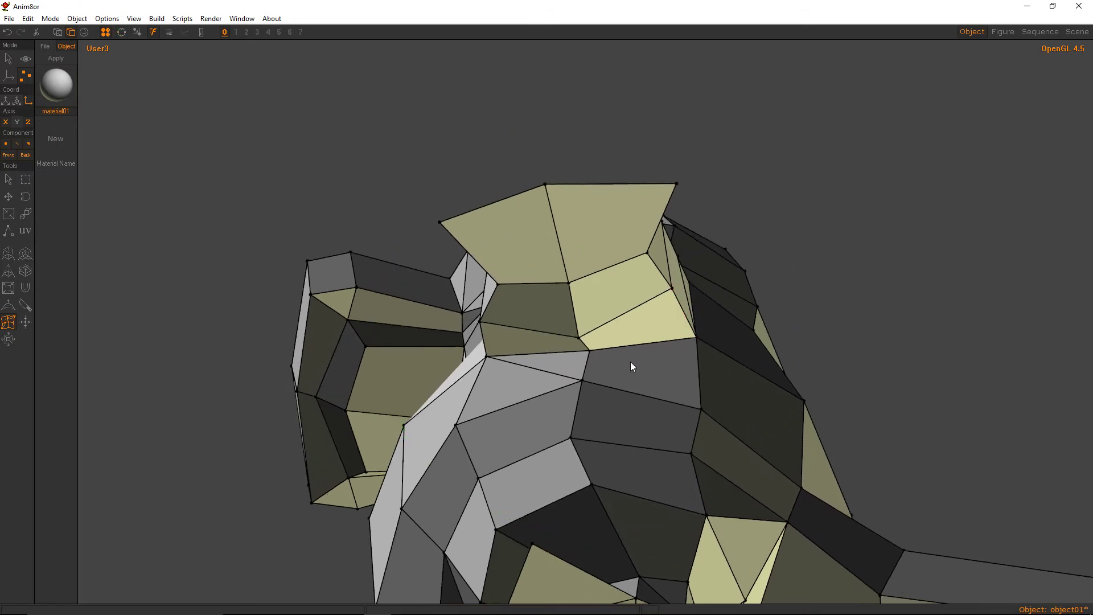
click(697, 337)
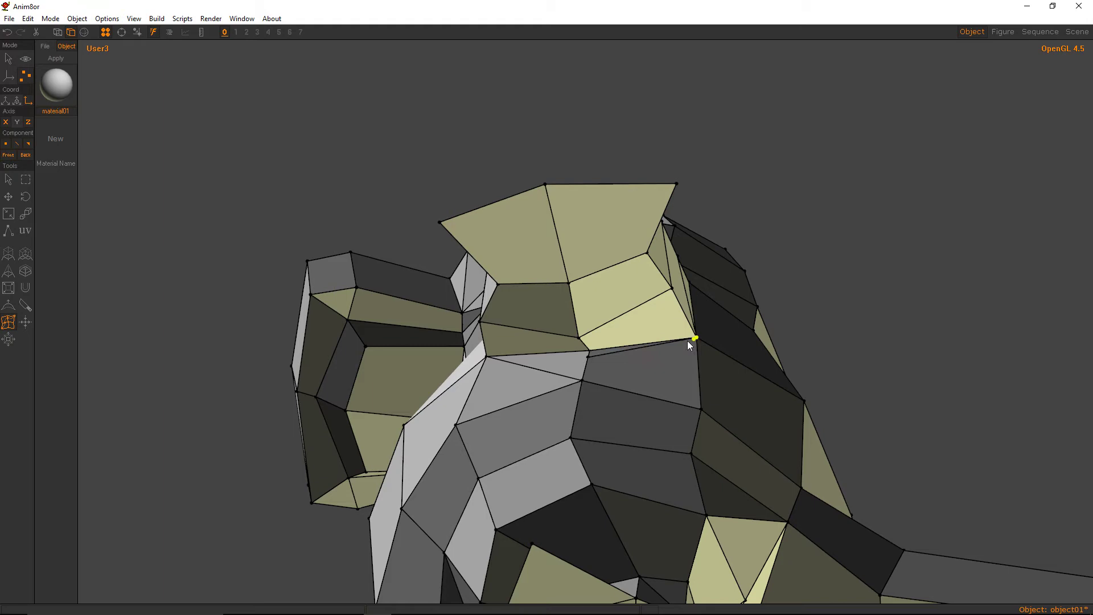
click(588, 356)
right_drag(487, 356, 555, 320)
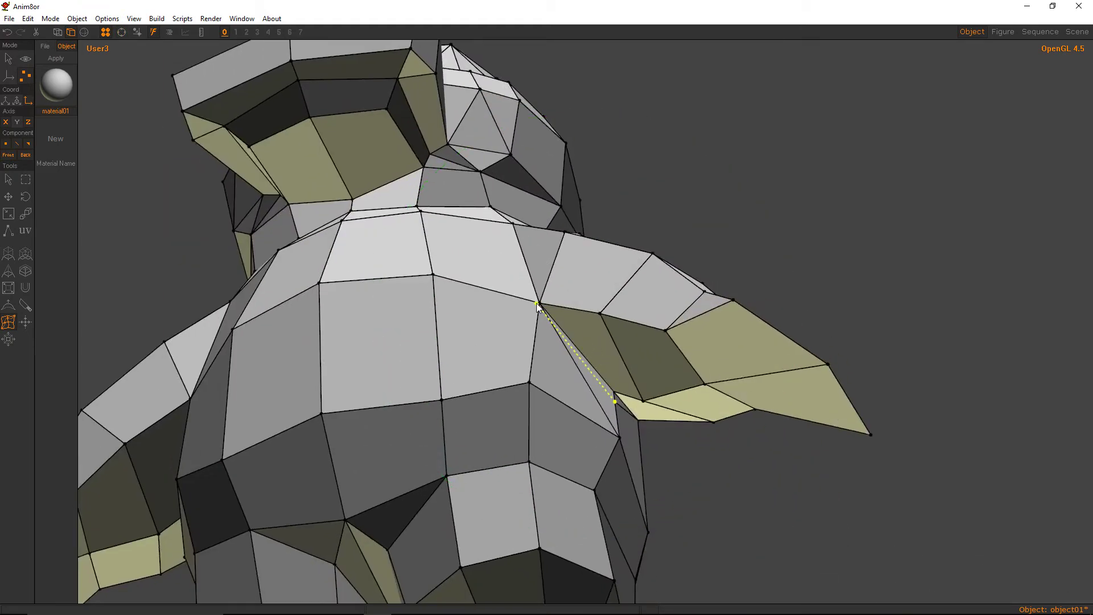
click(537, 302)
Nudge the short underarm edge between the arm and the body slightly sideways.
right_drag(679, 328, 554, 336)
scroll(634, 345, up, 5)
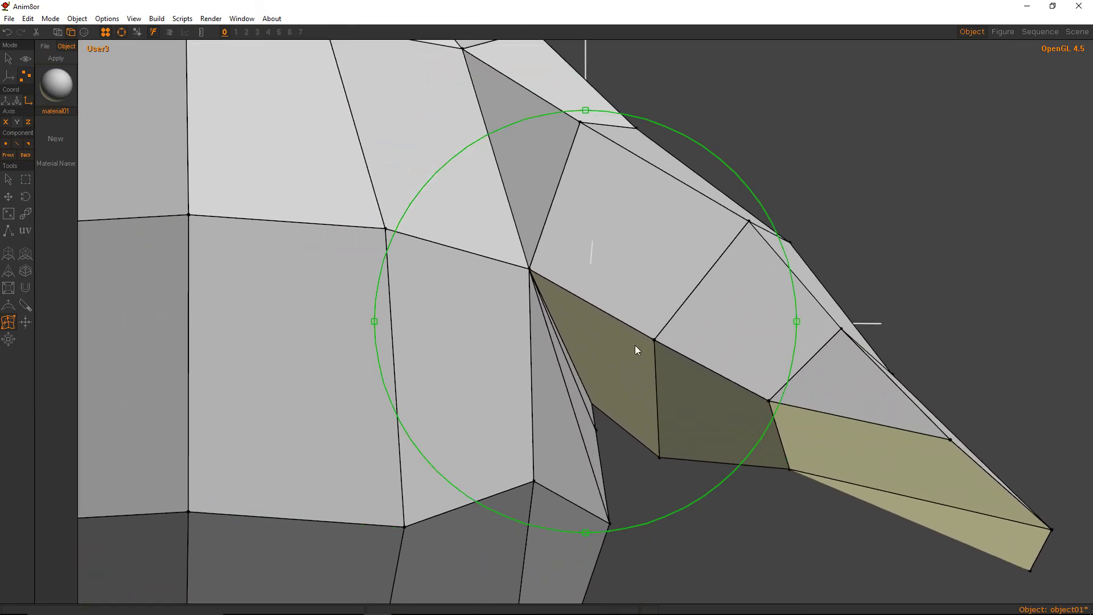
right_drag(635, 349, 569, 341)
key(m)
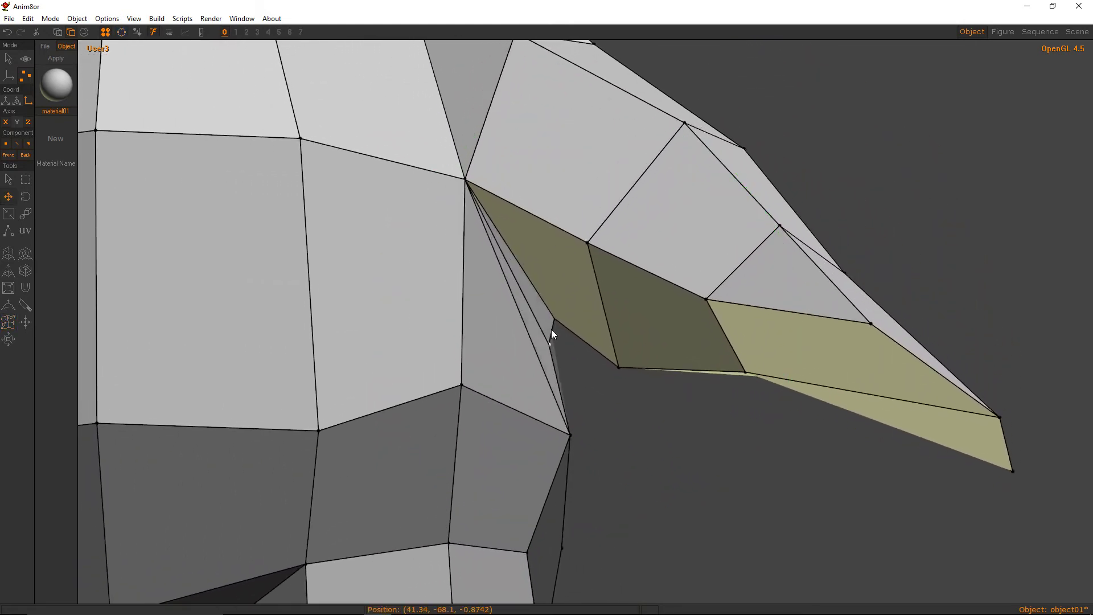
drag(551, 329, 553, 329)
click(17, 122)
right_drag(568, 274, 558, 322)
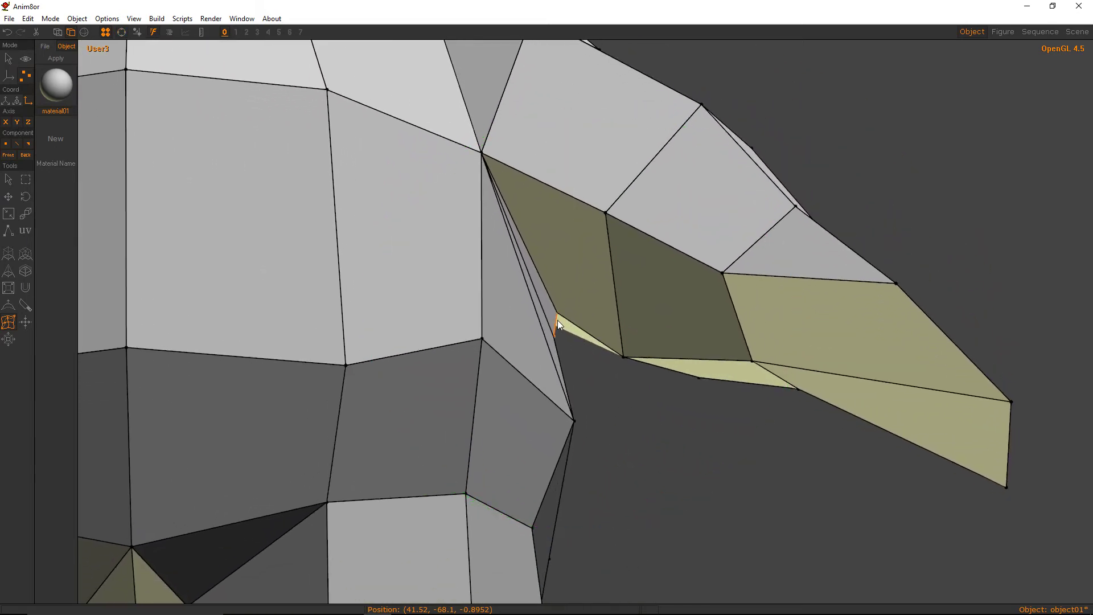
Try pulling the upper underarm vertices down and outward, and undo the move.
drag(557, 320, 576, 362)
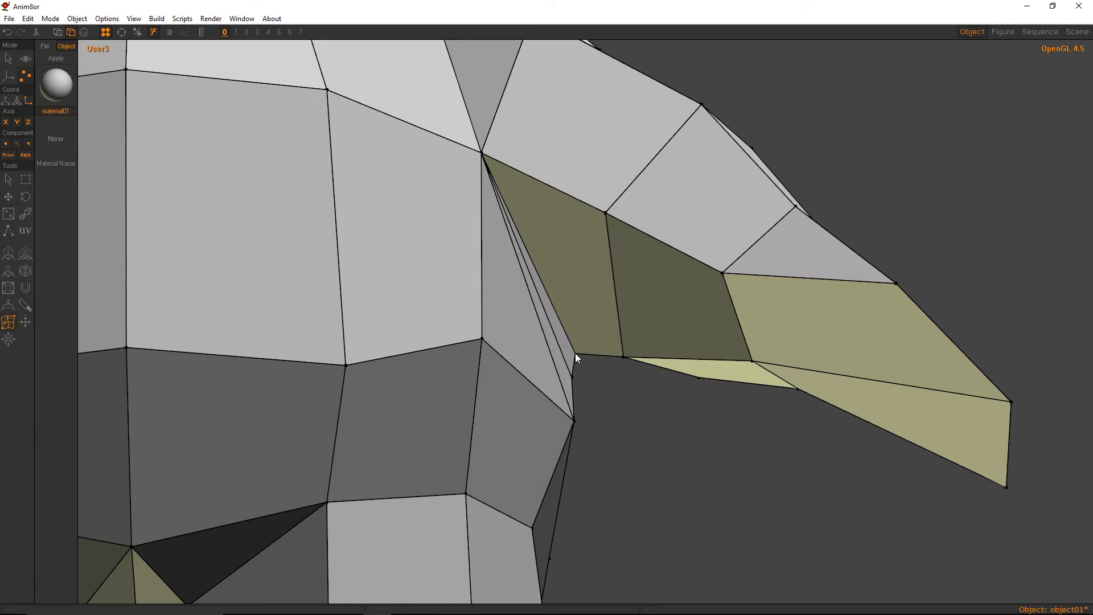
right_drag(575, 354, 341, 337)
middle_drag(784, 276, 819, 347)
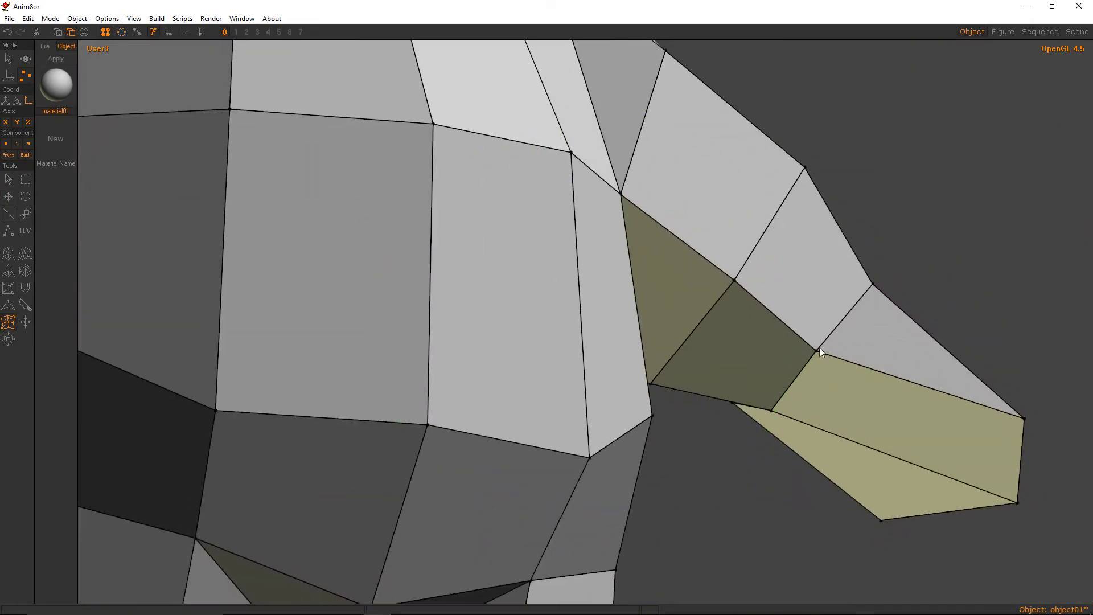
key(ctrl+z)
middle_drag(736, 333, 652, 326)
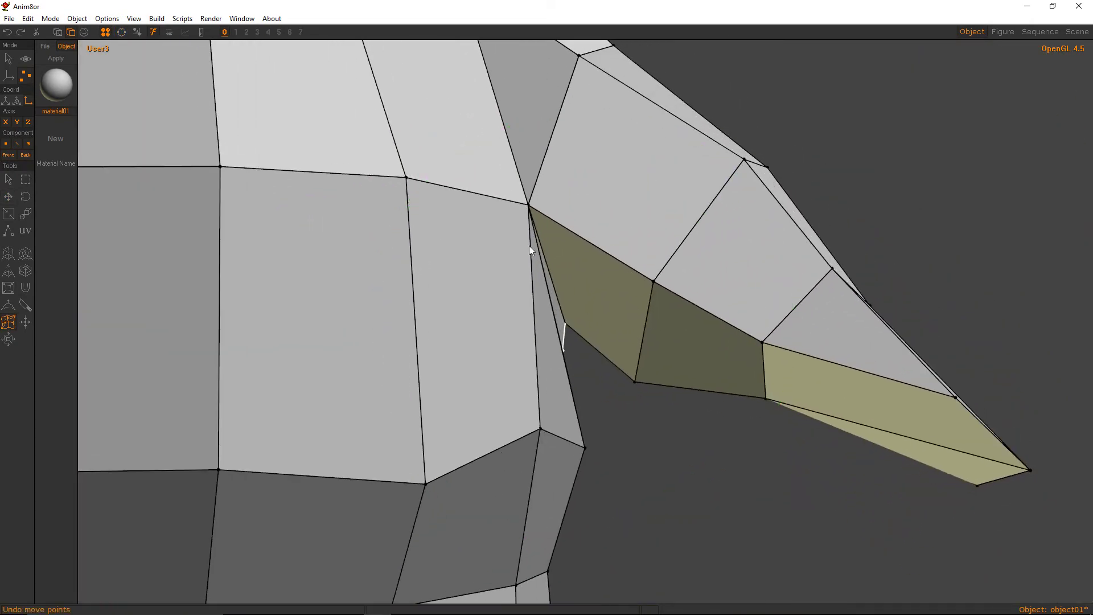
In wireframe shading, cut an edge from the underarm vertex across the front of the arm to the upper shoulder vertex.
click(59, 32)
middle_drag(553, 278, 594, 315)
right_drag(589, 332, 572, 310)
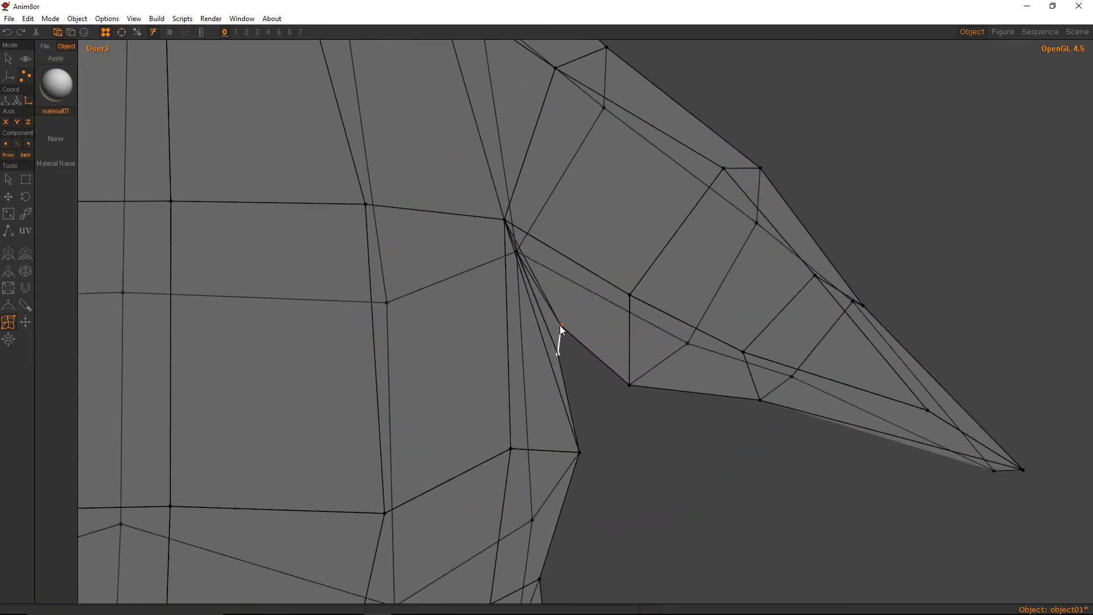
click(559, 325)
click(528, 233)
click(555, 69)
right_drag(559, 66, 580, 250)
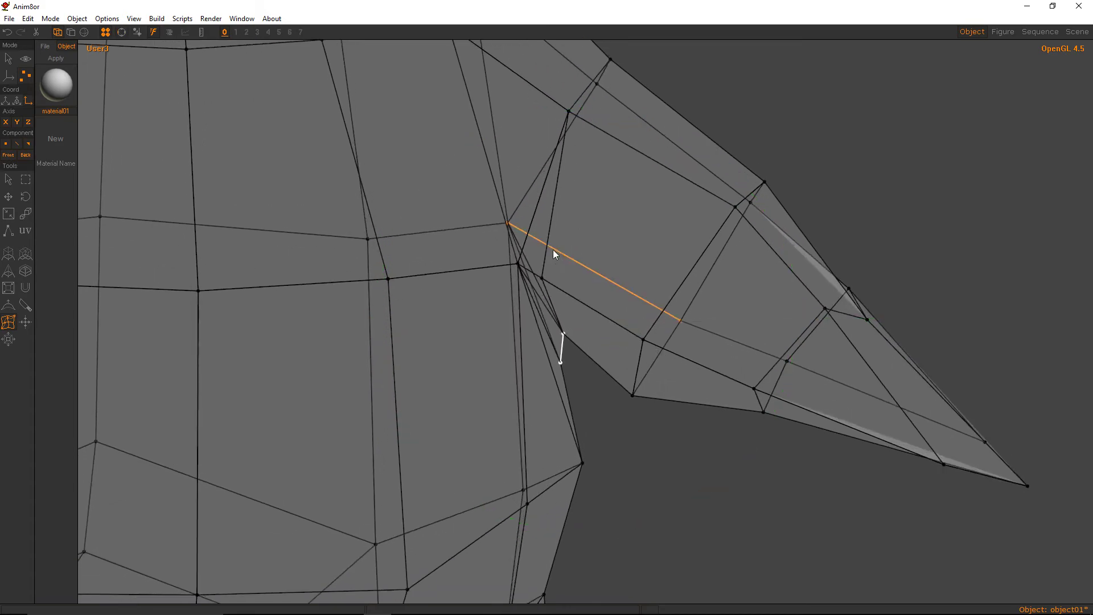
Move the new front arm vertex outward and raise the lower underarm vertex towards the armpit.
key(m)
drag(543, 277, 568, 265)
key(ctrl+r)
right_drag(568, 265, 564, 273)
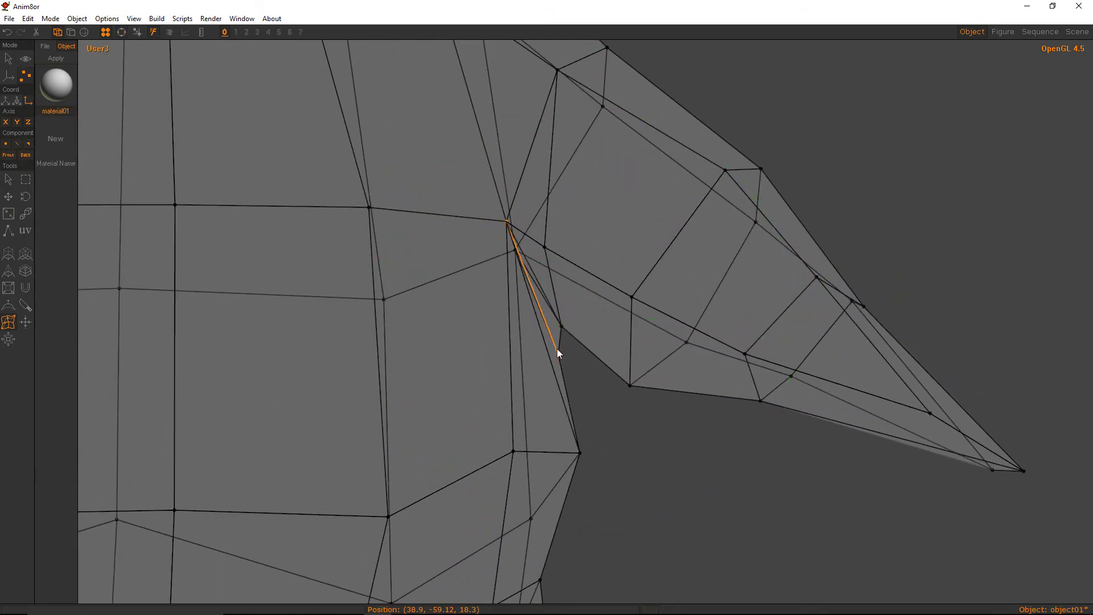
drag(558, 353, 525, 274)
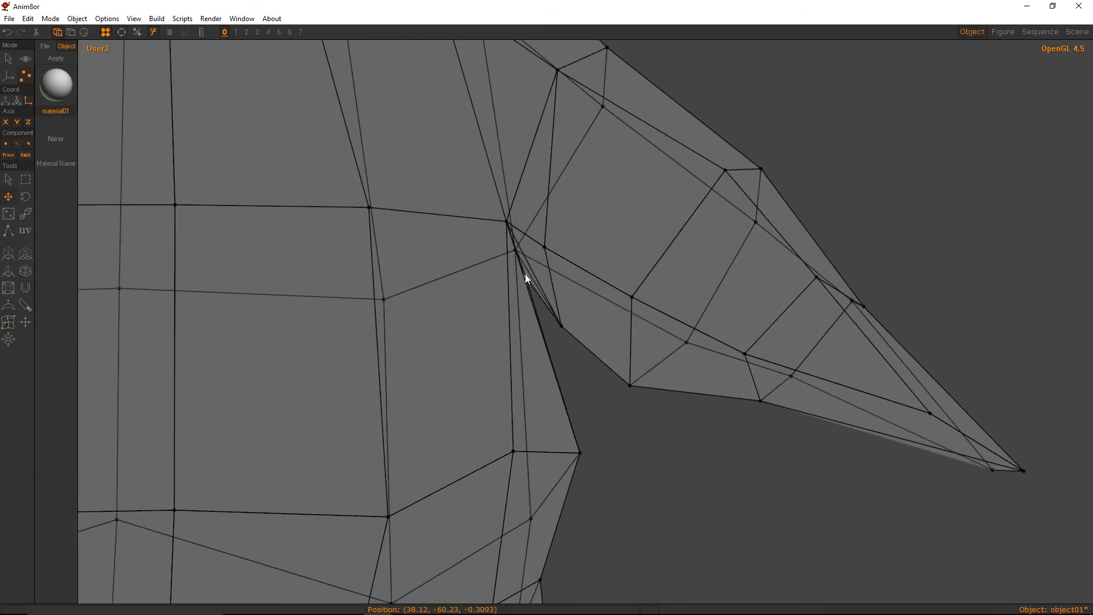
Continue the knife cut over the back of the arm, from the upper shoulder vertex to the underarm vertex.
right_drag(573, 285, 627, 174)
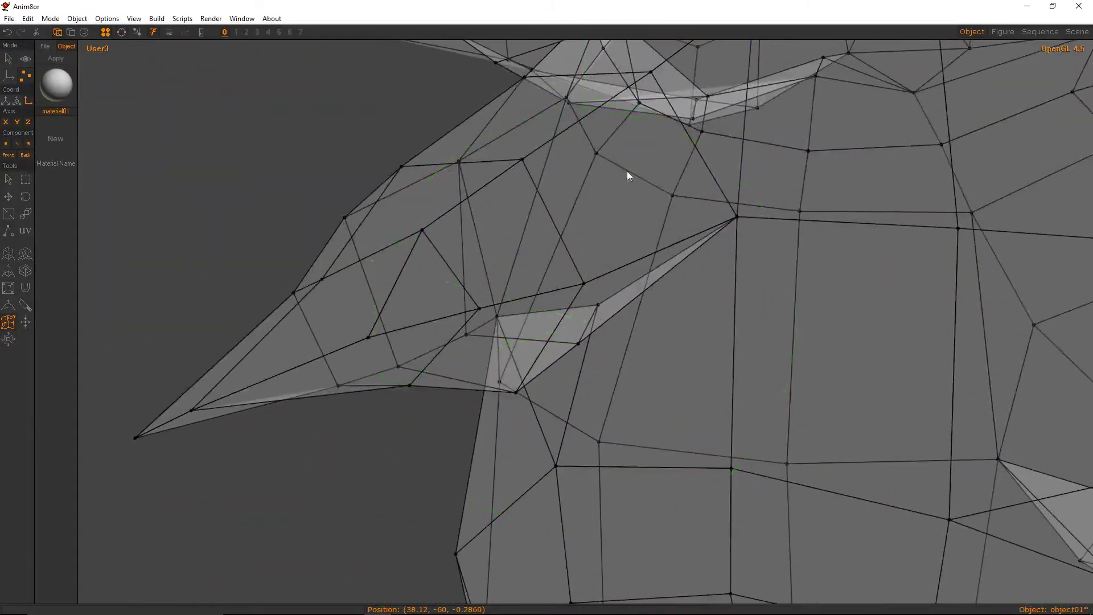
click(651, 72)
right_drag(715, 223, 603, 342)
click(577, 361)
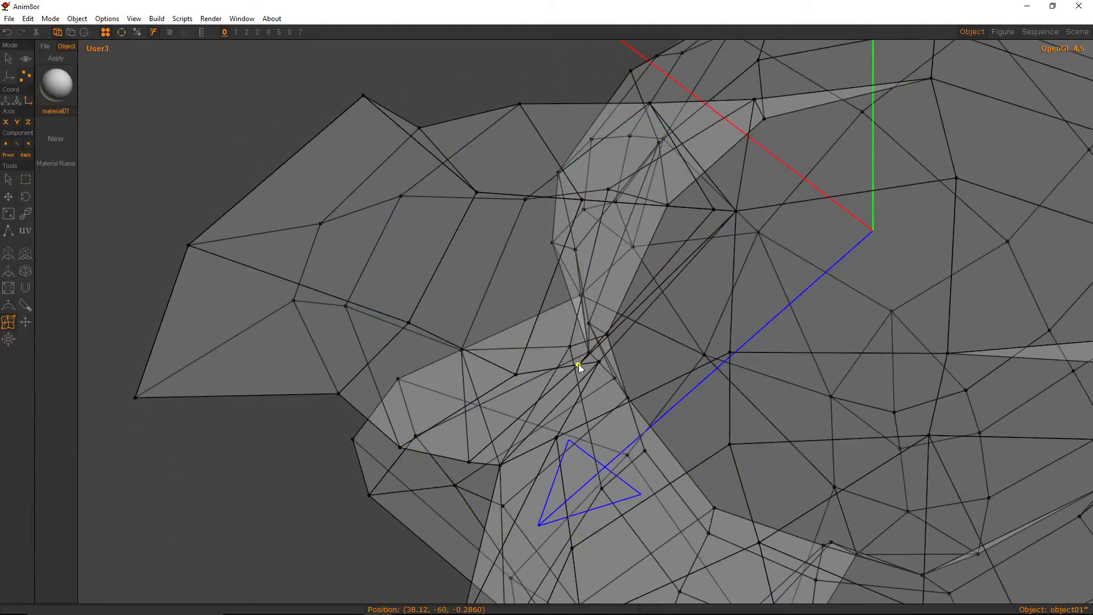
right_drag(684, 227, 527, 160)
right_drag(613, 197, 595, 282)
Raise the two vertices along the arm's underside and the top vertex of the new upper-arm loop slightly.
key(m)
drag(572, 325, 570, 316)
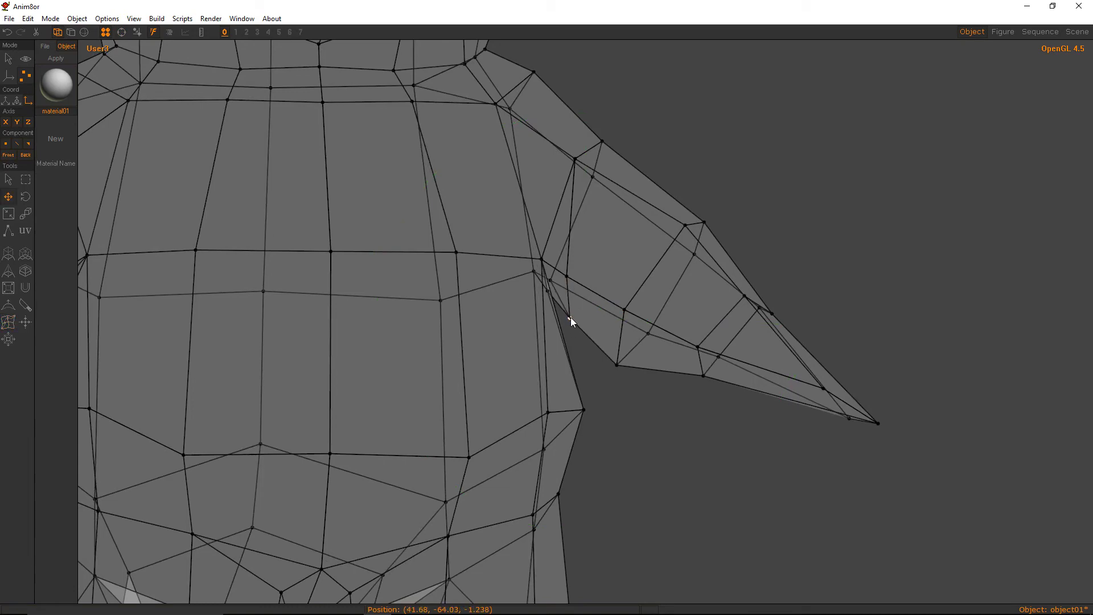
drag(617, 364, 619, 346)
right_drag(622, 347, 629, 150)
key(m)
drag(605, 142, 599, 127)
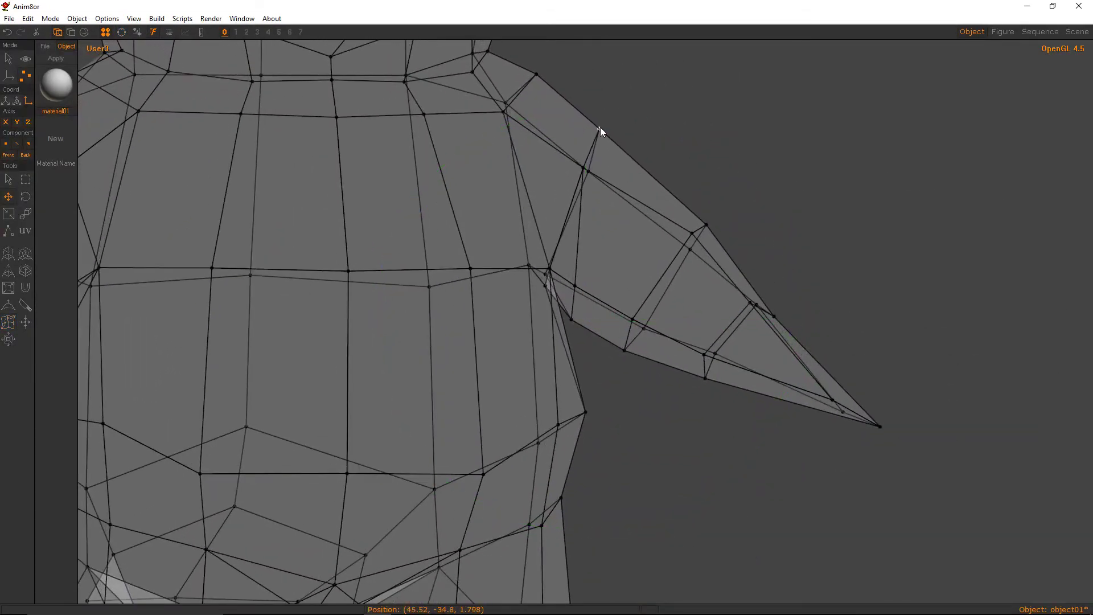
Reposition two more upper-arm vertices from different angles to even out the new edge loop.
key(ctrl+r)
drag(733, 206, 518, 279)
right_drag(518, 283, 699, 366)
key(ctrl+r)
key(m)
drag(644, 384, 653, 364)
key(a)
right_drag(622, 358, 701, 227)
drag(701, 223, 672, 224)
key(a)
right_drag(672, 223, 499, 273)
Move the rear and front edges of the upper arm inward to narrow it, and nudge the front shoulder-side vertex.
click(656, 303)
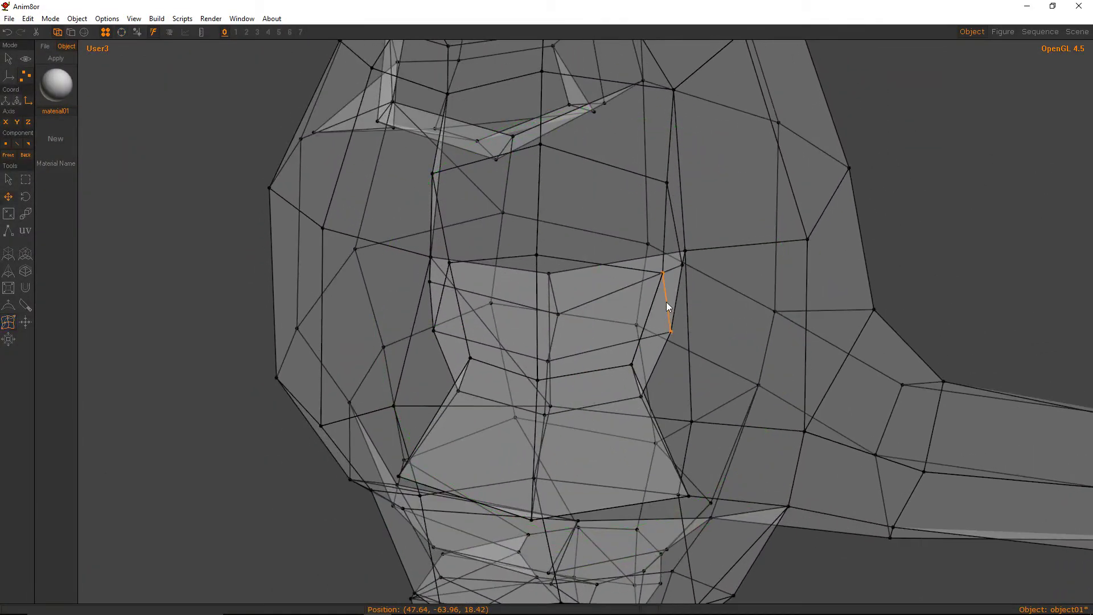
click(440, 296)
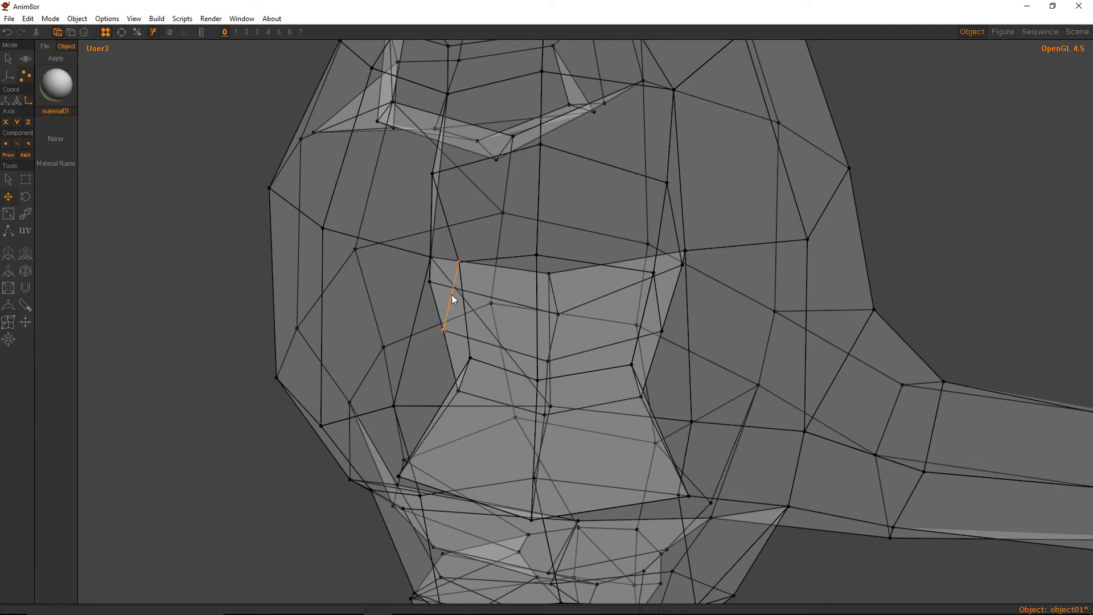
right_drag(452, 294, 480, 271)
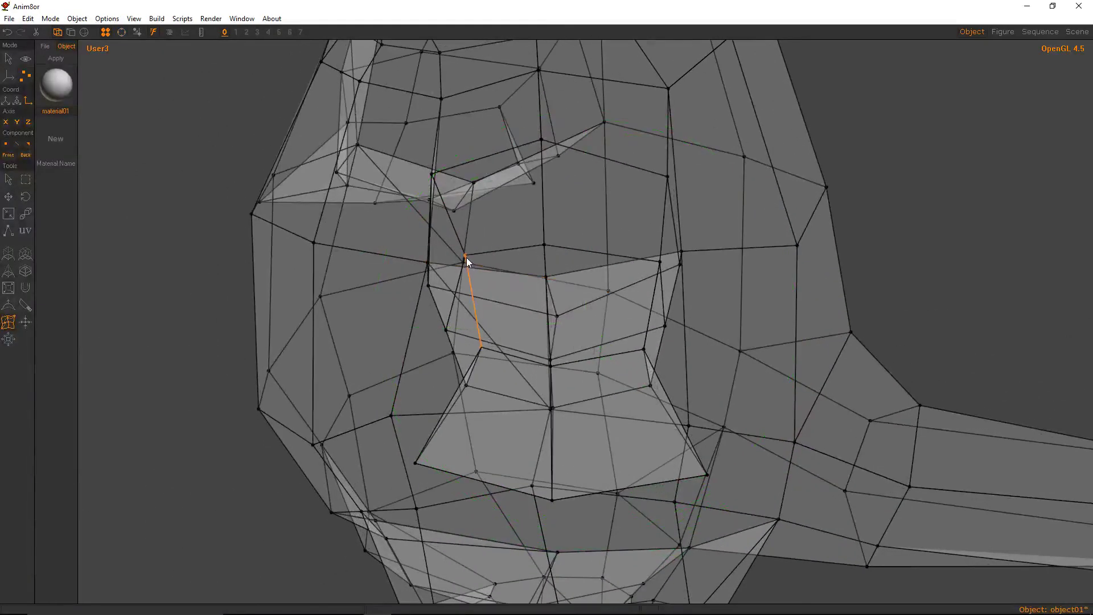
key(m)
drag(466, 256, 462, 262)
key(t)
right_drag(462, 262, 539, 367)
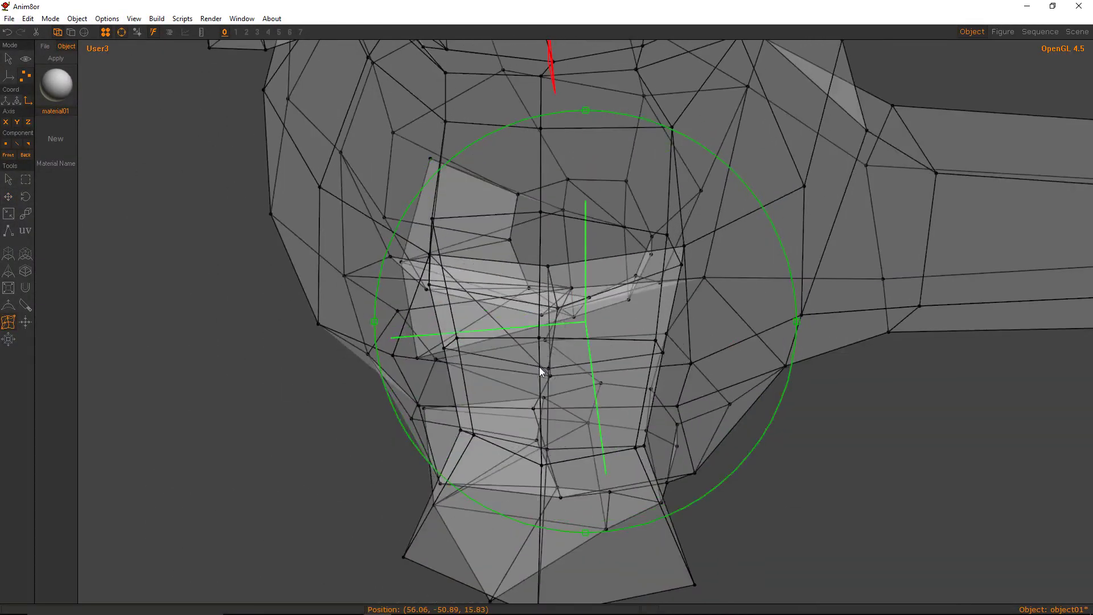
right_drag(657, 344, 575, 392)
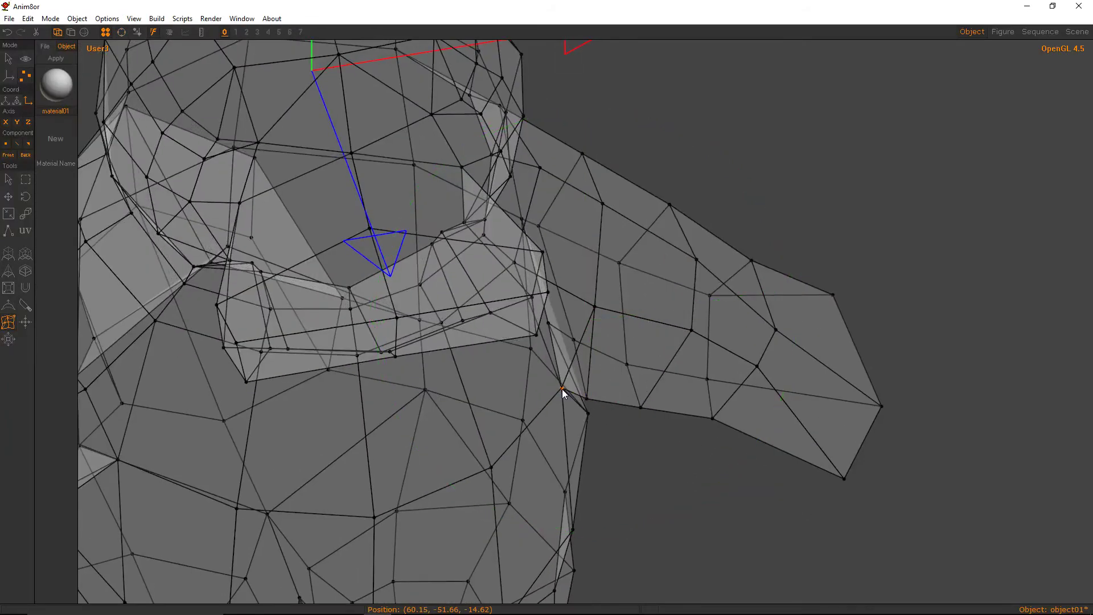
Return to solid shading and nudge the front armpit vertex and the front upper-arm vertex into line.
click(71, 32)
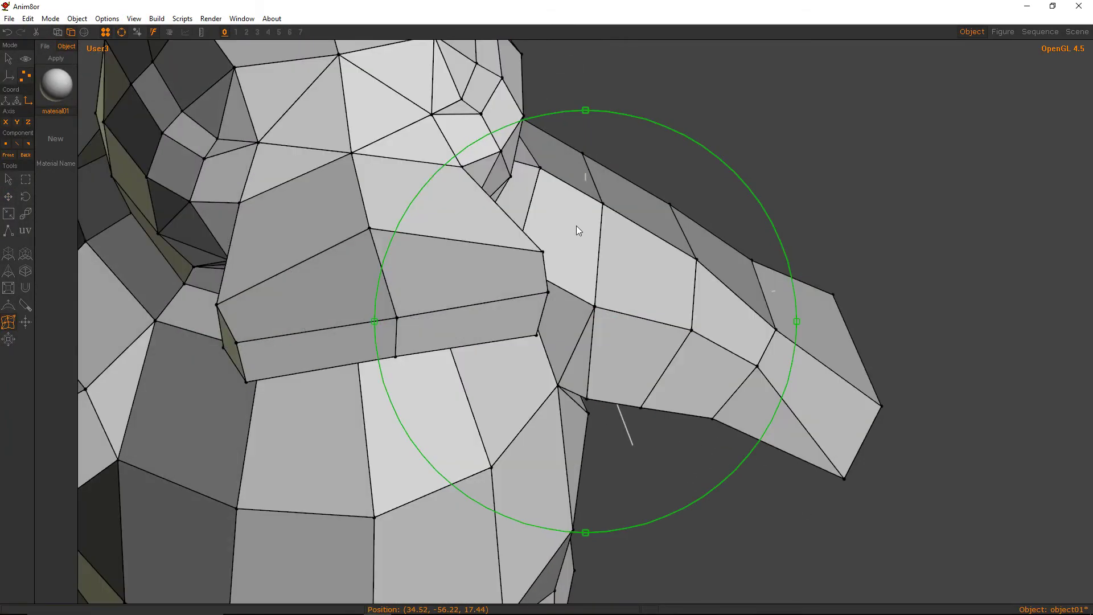
mouse_move(576, 225)
right_down()
mouse_move(545, 96)
mouse_move(522, 107)
mouse_move(469, 179)
mouse_move(559, 203)
mouse_move(546, 384)
mouse_move(505, 351)
right_up()
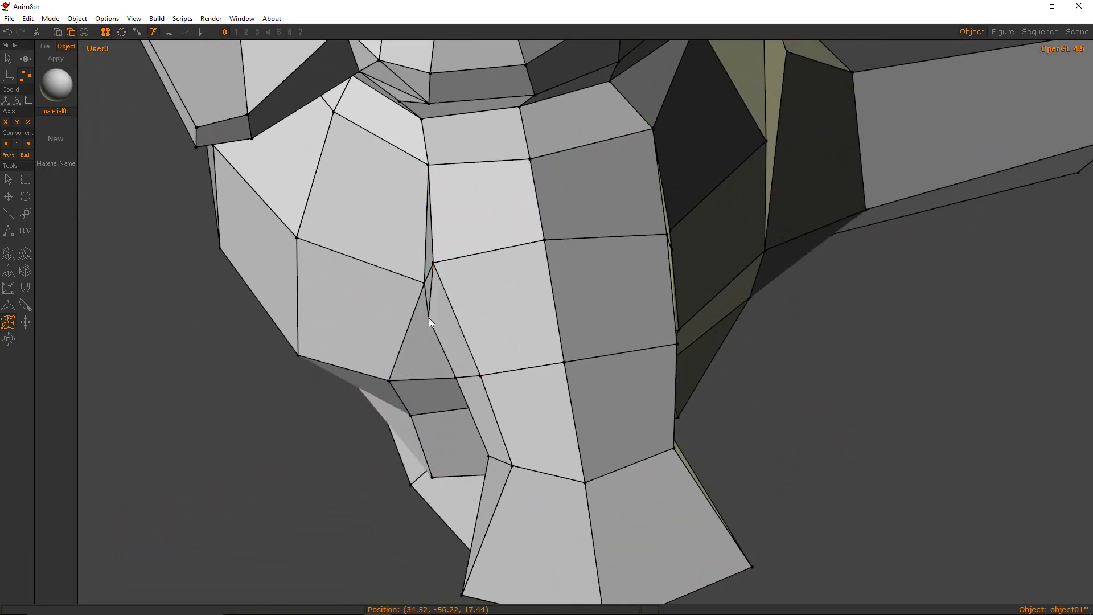
drag(428, 317, 433, 316)
right_drag(433, 317, 575, 166)
drag(576, 166, 587, 172)
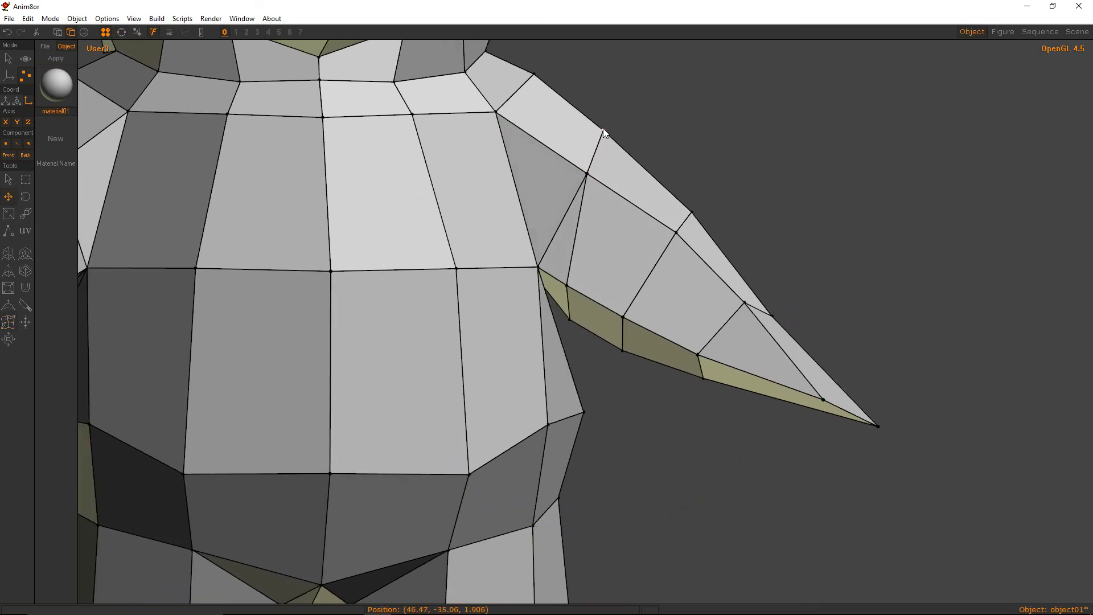
Pull the elbow's top vertex slightly inward and down to slim the outer edge of the arm.
right_drag(603, 131, 690, 219)
drag(690, 217, 679, 223)
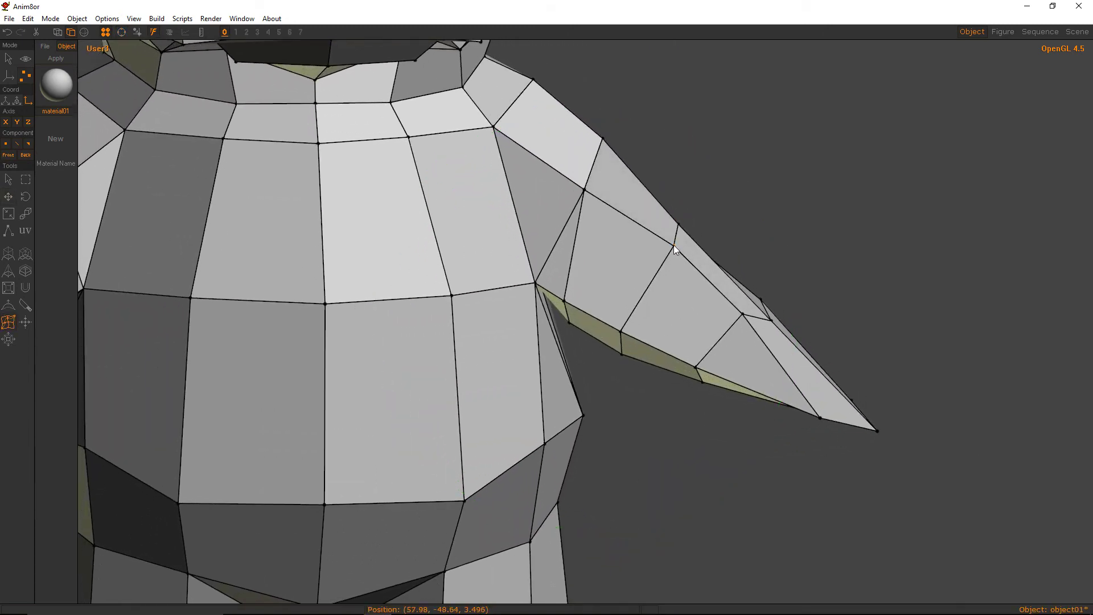
right_drag(670, 244, 535, 257)
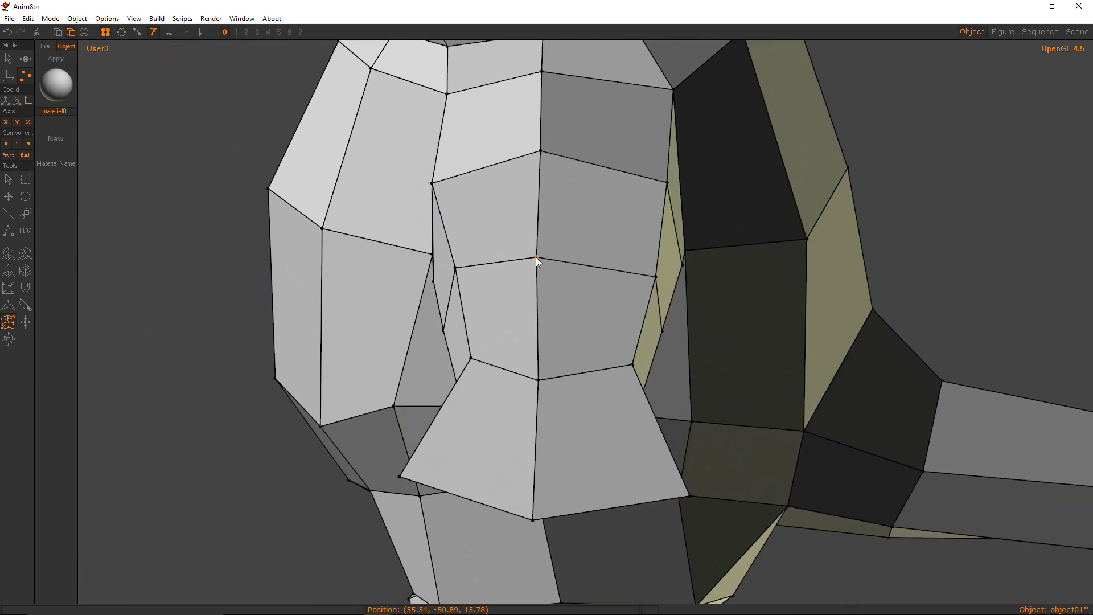
Nudge the front wrist vertex and shift the centre vertices of the wrist and hand tip slightly toward the back.
drag(470, 358, 467, 358)
key(m)
drag(538, 380, 545, 376)
key(k)
drag(531, 520, 547, 519)
Cut a second edge across the outer forearm just above the wrist and pull its new centre vertex slightly outward.
click(467, 357)
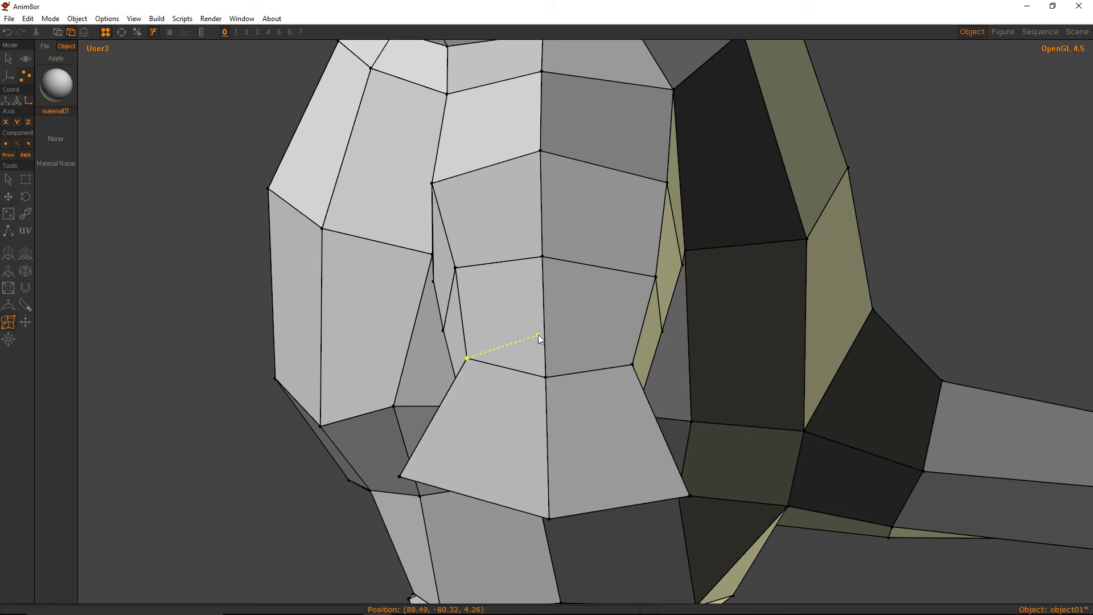
click(544, 333)
click(632, 365)
right_drag(633, 350, 749, 297)
key(m)
drag(740, 283, 759, 292)
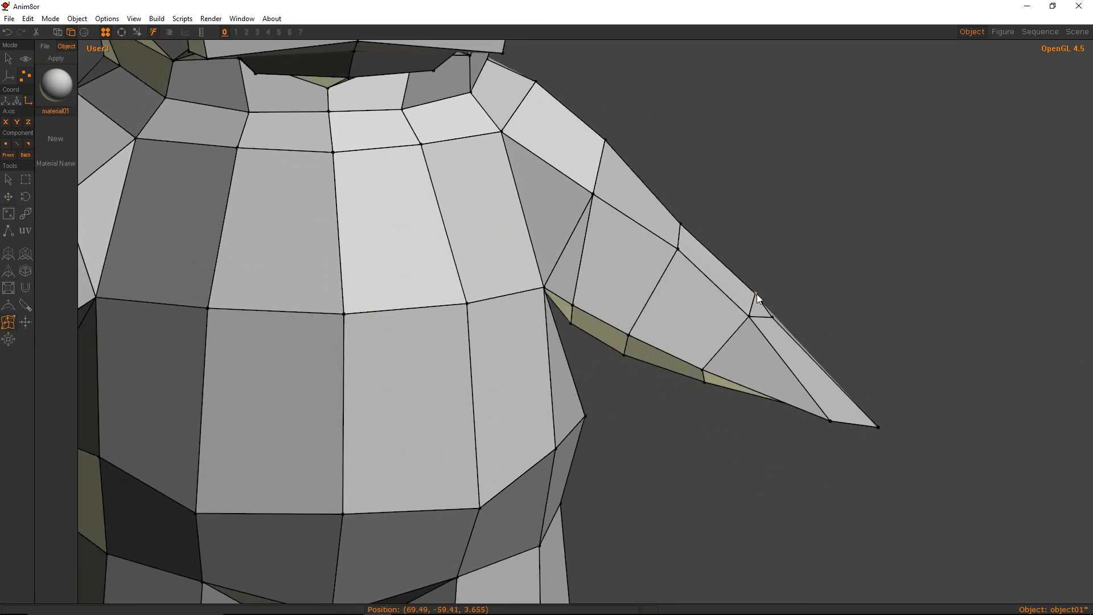
right_drag(756, 294, 641, 222)
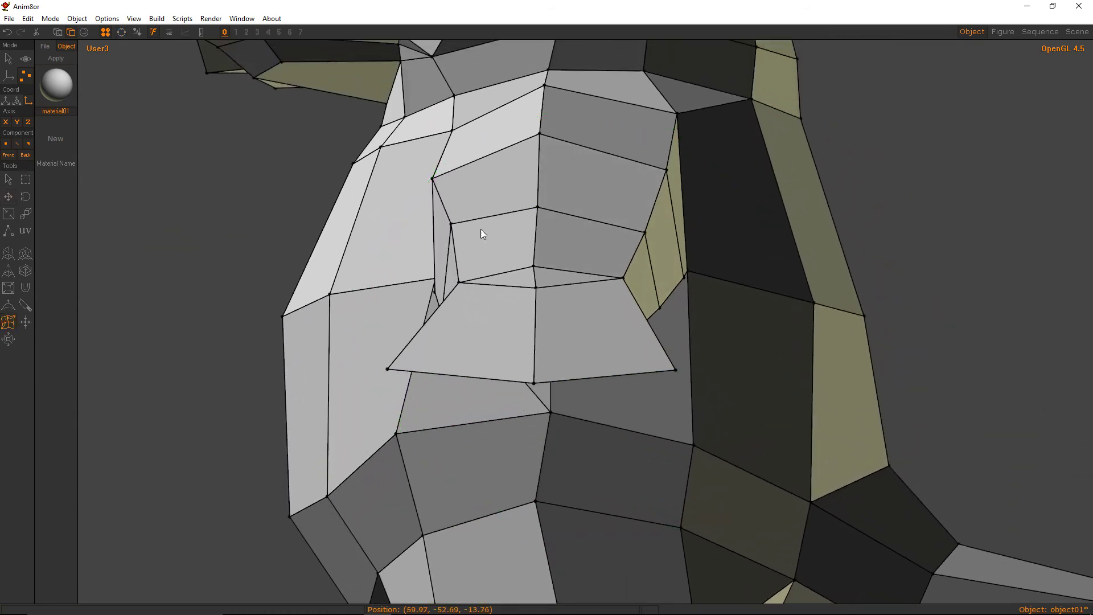
Connect the side torso vertex below the arm to the rear armpit corner, and undo the stray move of that torso vertex.
right_drag(481, 229, 574, 335)
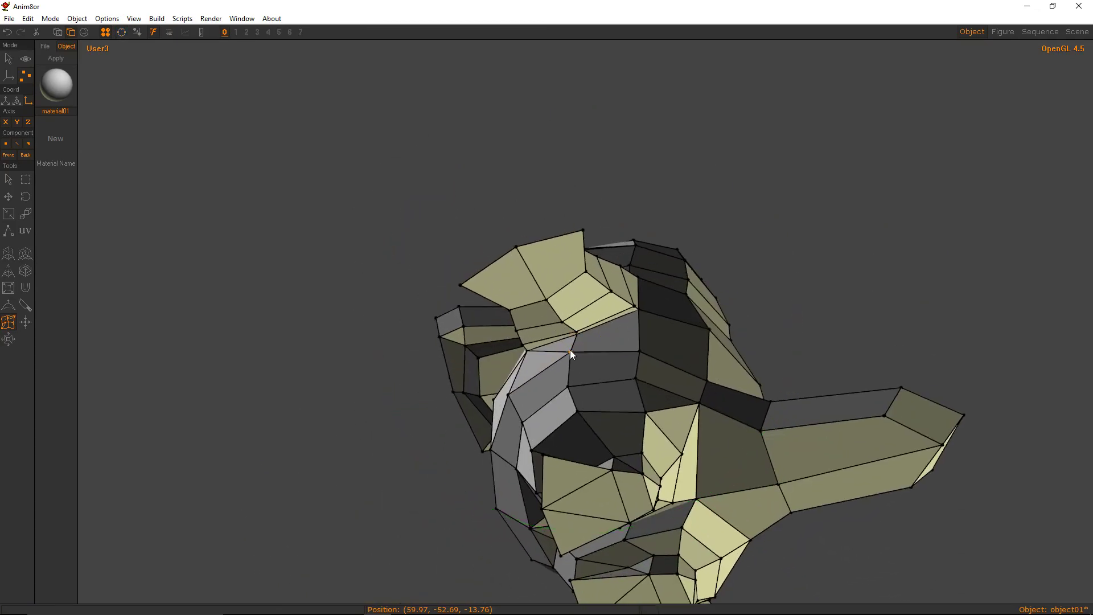
drag(570, 351, 639, 309)
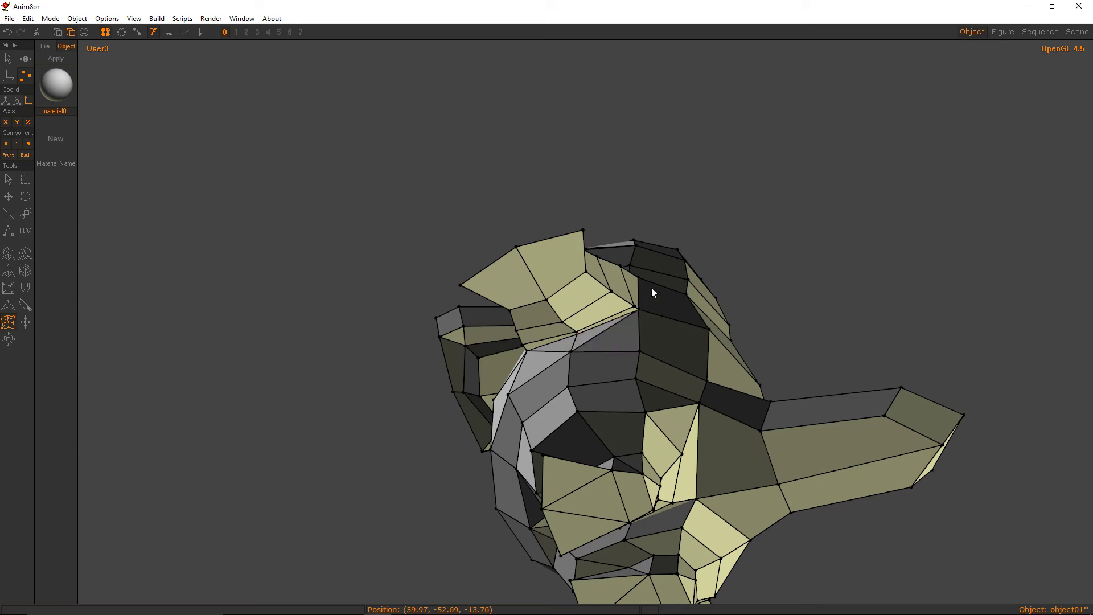
ctrl+right_drag(651, 288, 640, 383)
ctrl+middle_drag(530, 367, 659, 379)
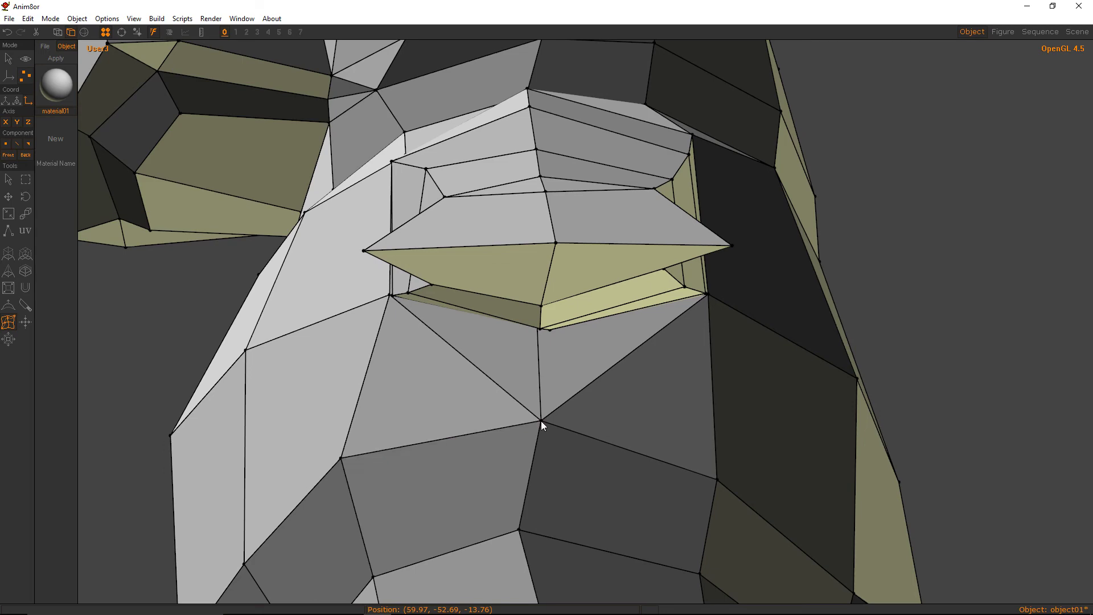
mouse_move(541, 419)
mouse_down()
mouse_move(499, 419)
mouse_move(559, 419)
mouse_up()
key(ctrl+z)
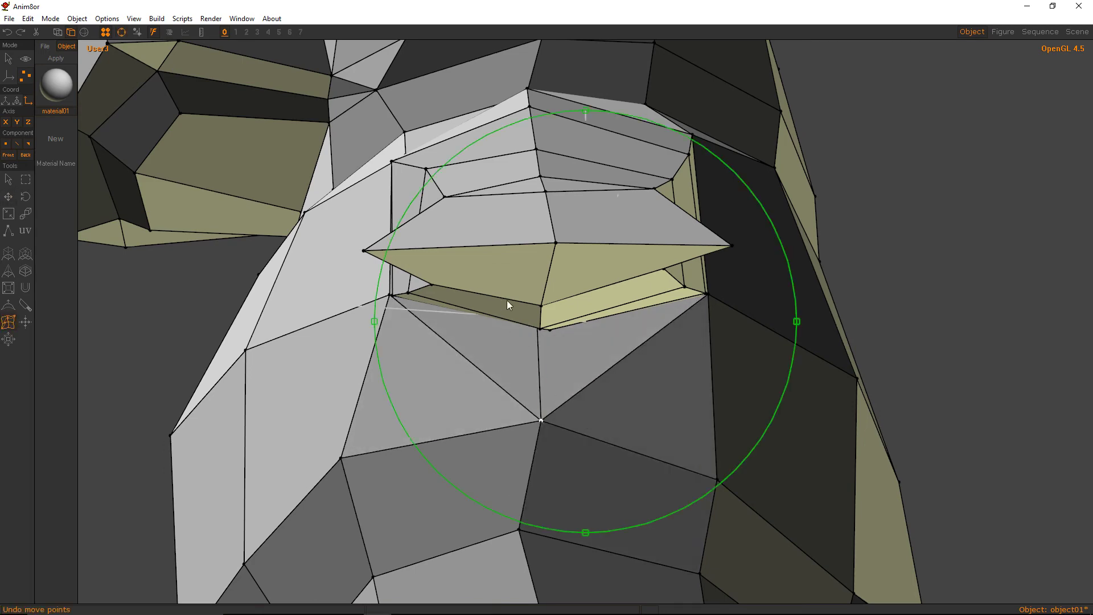
Add a diagonal edge across the belly-side face in front of the arm.
ctrl+drag(506, 301, 701, 382)
right_drag(701, 386, 447, 106)
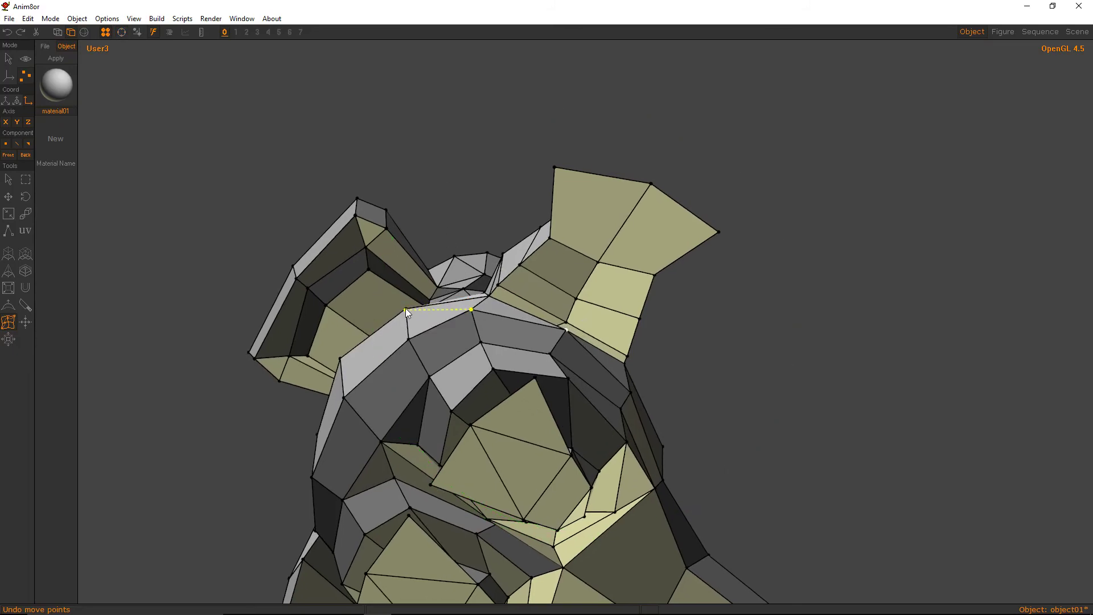
right_drag(408, 280, 686, 424)
key(ctrl+r)
Check the arm from the side and front, and bring its upper elbow vertex further inward and down.
key(m)
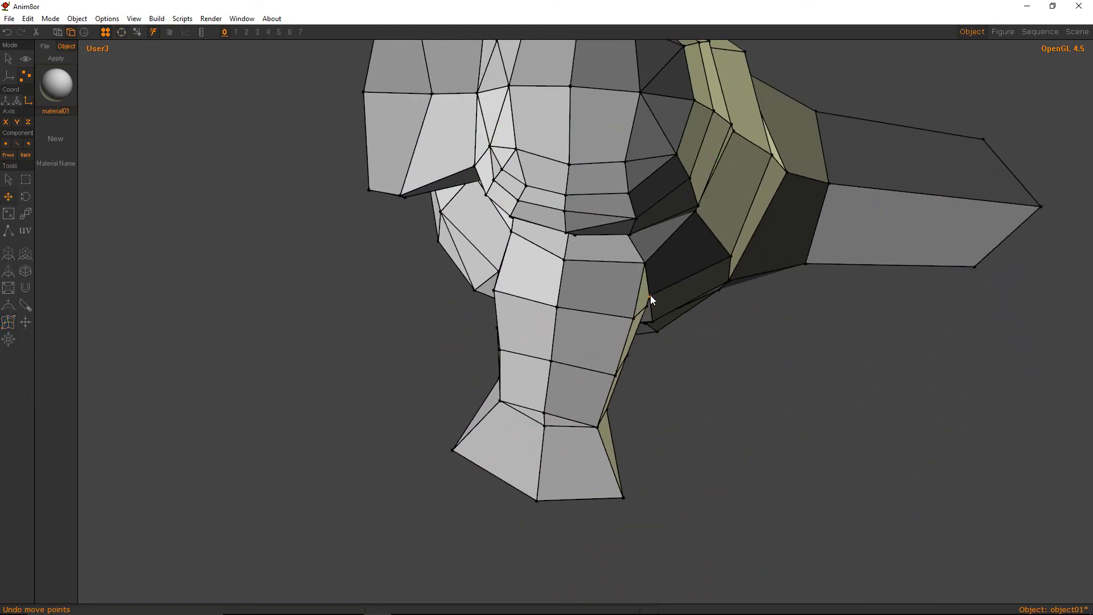
drag(650, 294, 507, 34)
key(ctrl+r)
right_drag(506, 34, 569, 273)
drag(617, 331, 604, 124)
key(ctrl+r)
right_drag(603, 127, 787, 263)
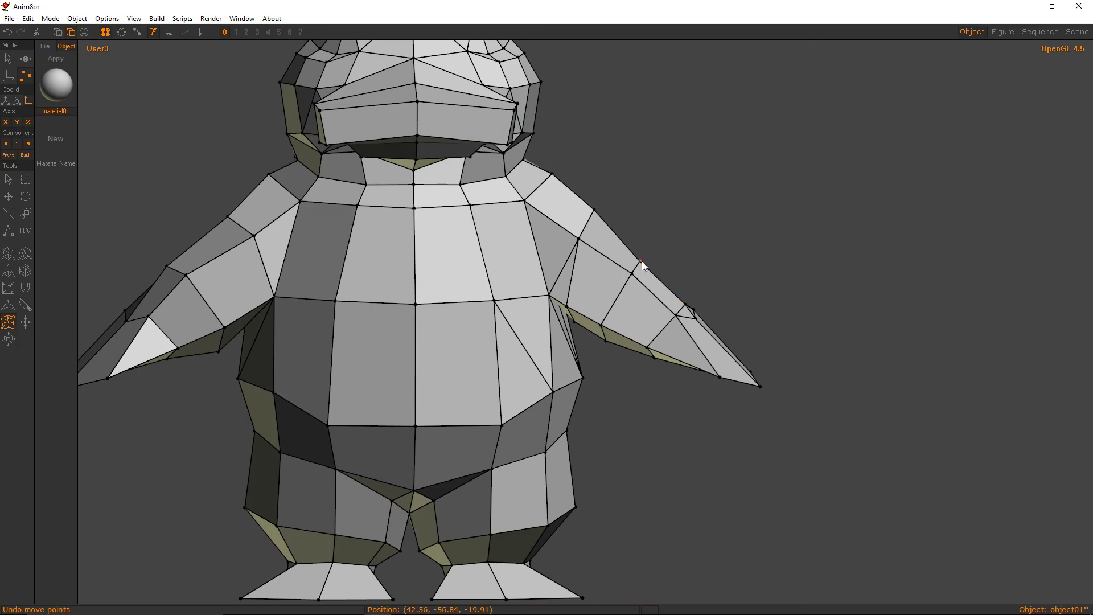
drag(641, 260, 627, 274)
Nudge the front and rear wrist vertices into line from the side of the arm.
right_drag(687, 304, 557, 245)
click(513, 299)
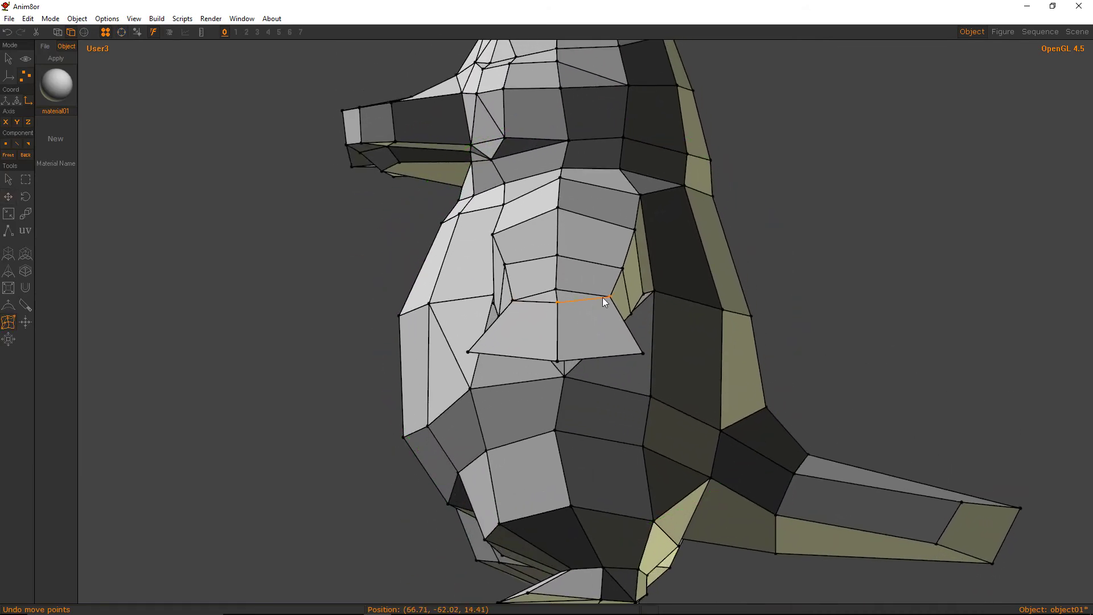
drag(610, 296, 609, 298)
right_drag(563, 246, 651, 298)
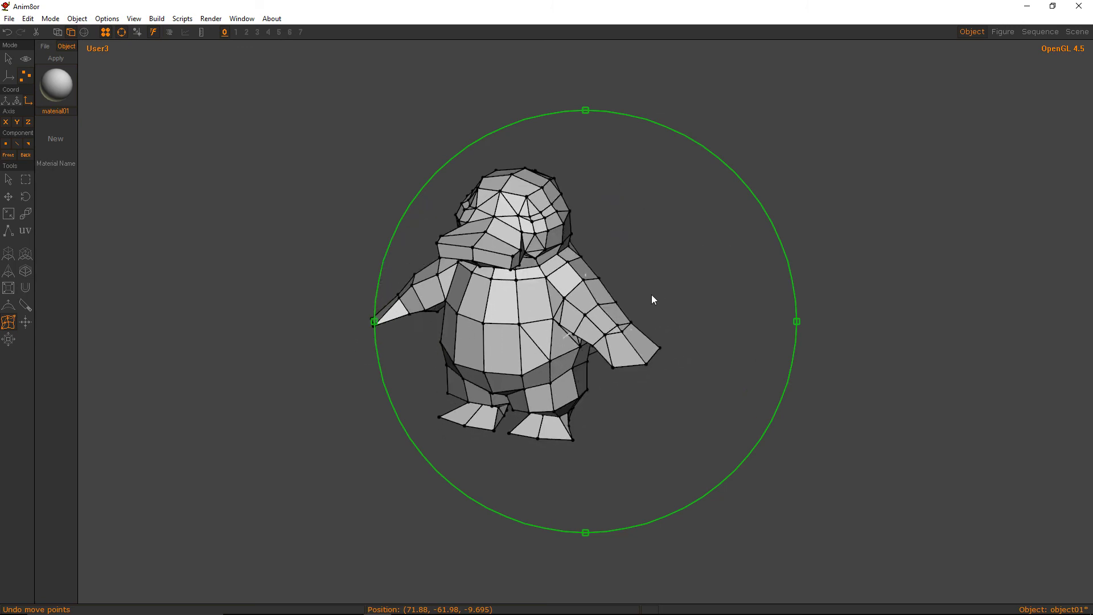
Leave point editing, examine the whole platypus with smooth shading, and return to the solid display with edges.
click(9, 59)
click(84, 32)
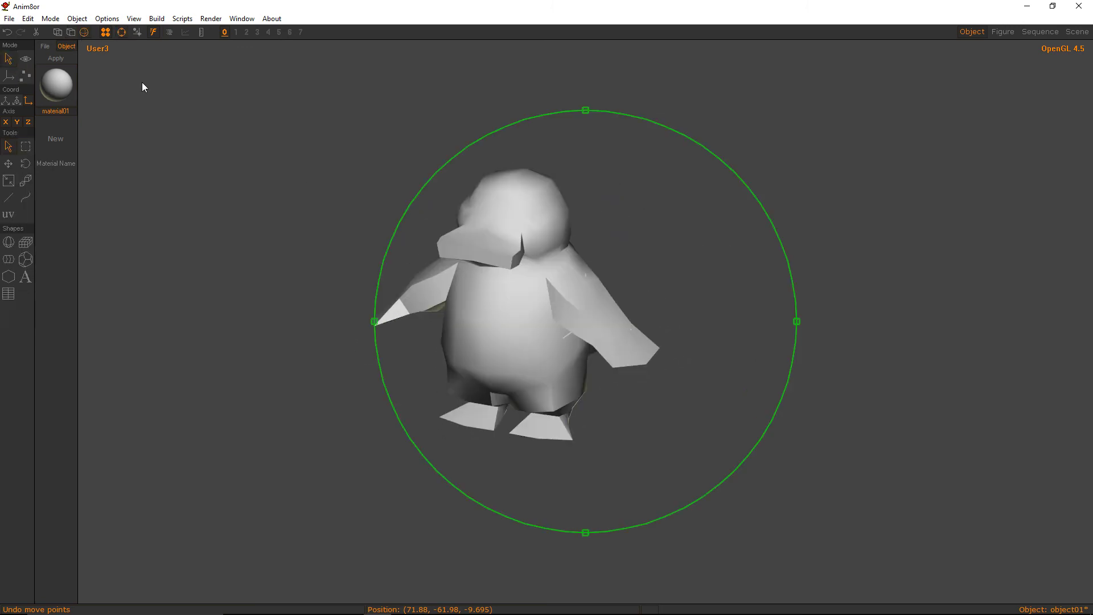
mouse_move(142, 87)
right_down()
mouse_move(602, 288)
mouse_move(719, 254)
mouse_move(592, 233)
mouse_move(525, 253)
mouse_move(552, 243)
mouse_move(478, 225)
mouse_move(498, 234)
mouse_move(491, 251)
right_up()
click(71, 32)
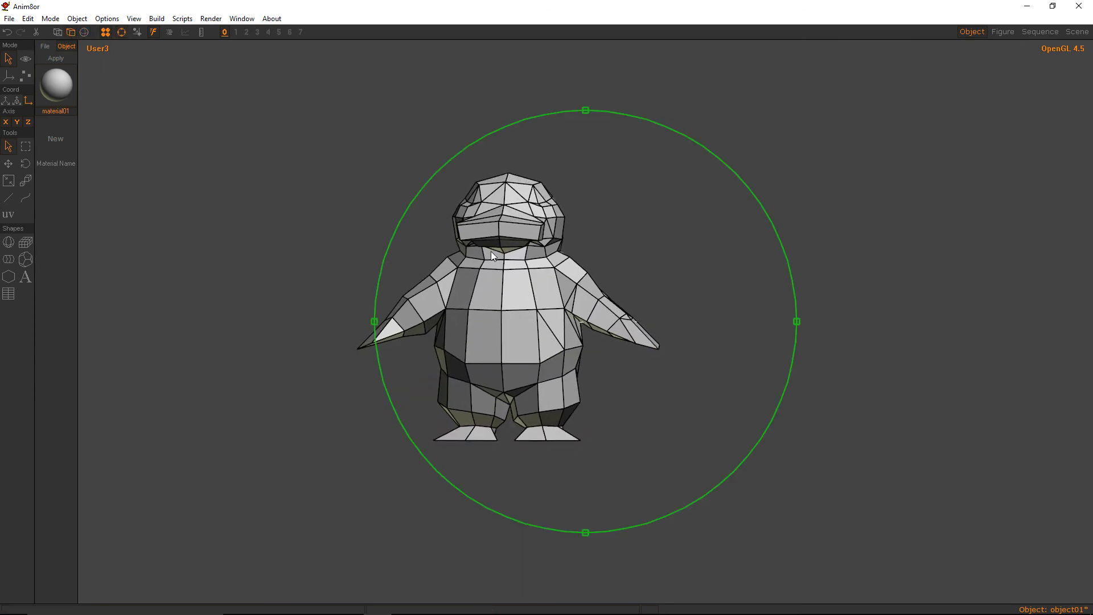
Delete all vertices on the negative X half of the body in the front view and save the file.
click(134, 18)
click(166, 143)
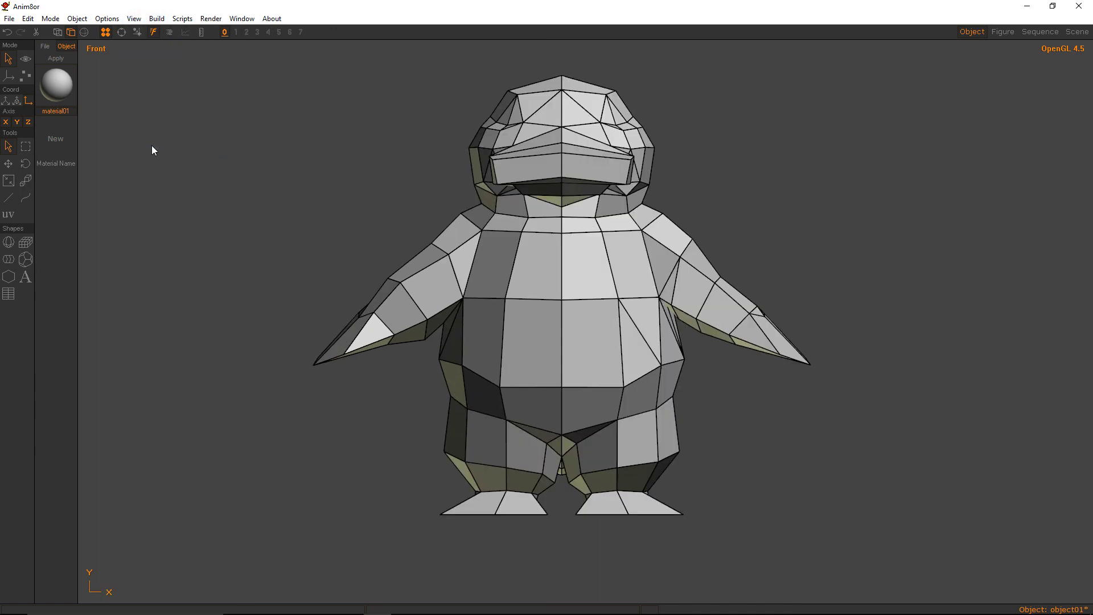
click(25, 75)
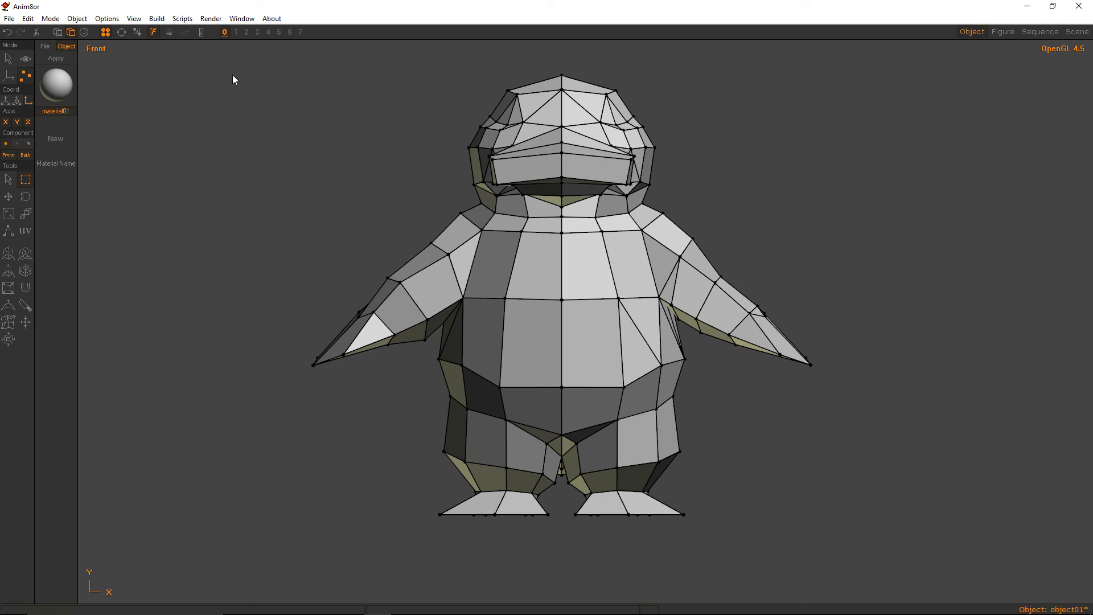
drag(206, 61, 559, 578)
key(Delete)
click(8, 58)
click(9, 18)
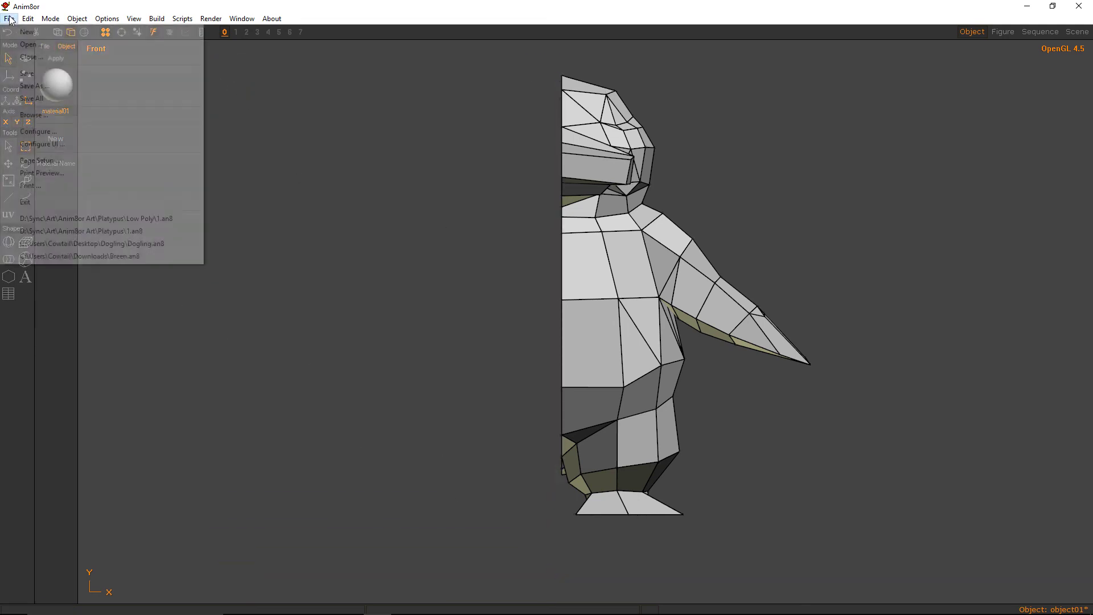
click(34, 74)
Convert the remaining half mesh to a mirrored one and stop mirroring to make both halves real geometry.
click(561, 138)
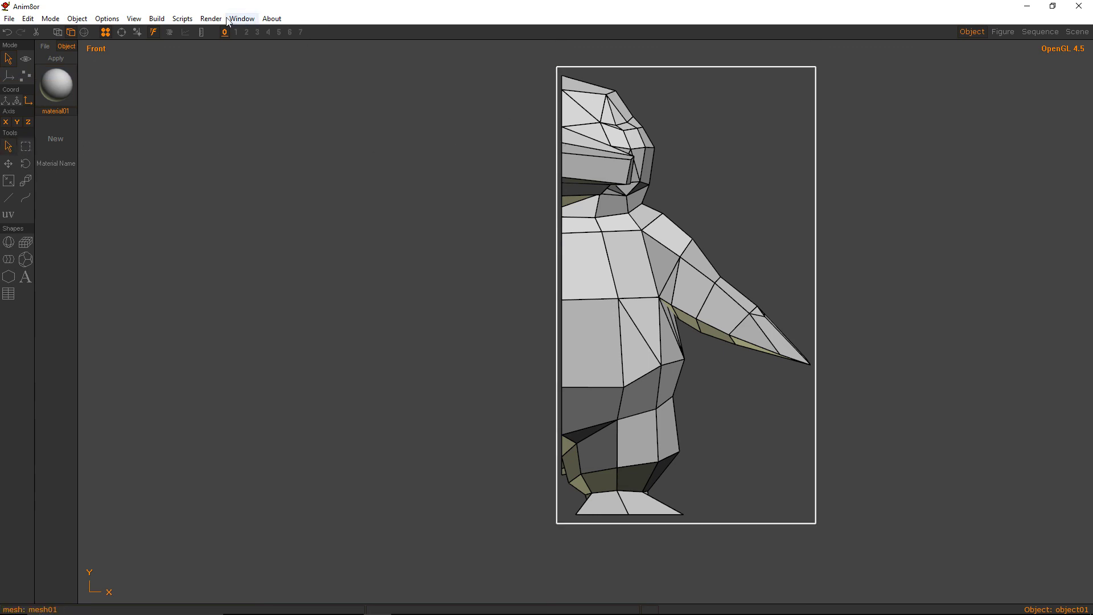
click(156, 18)
mouse_move(196, 177)
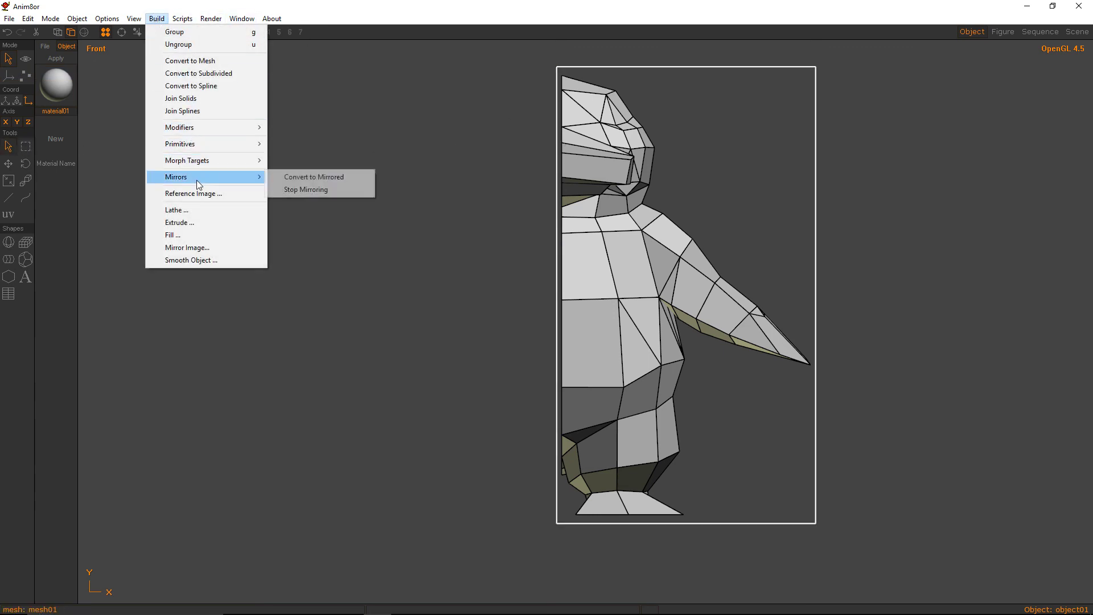
click(307, 189)
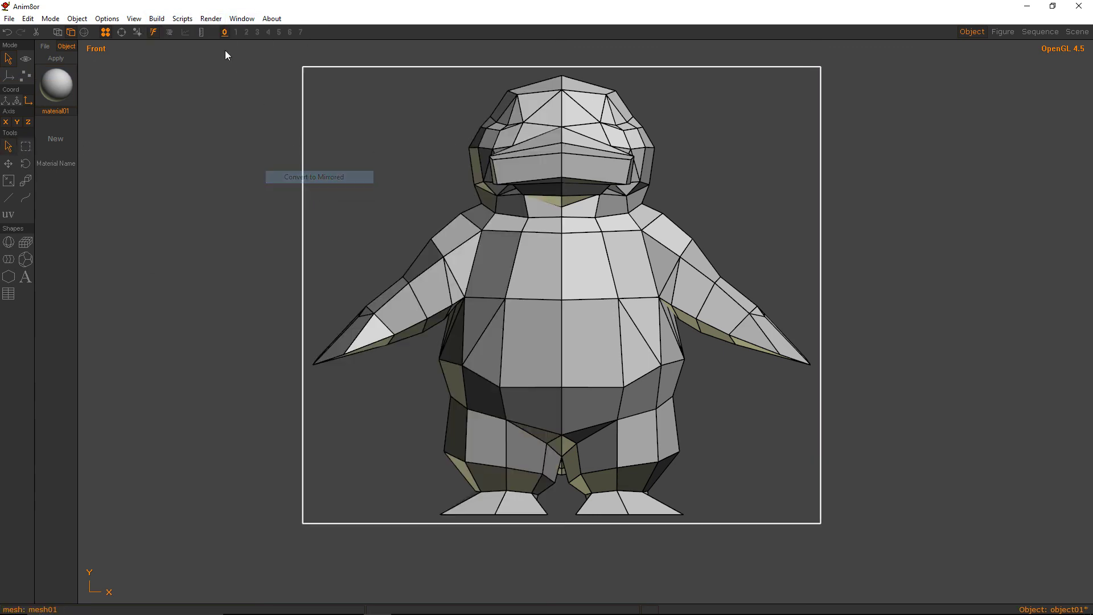
click(156, 18)
mouse_move(226, 181)
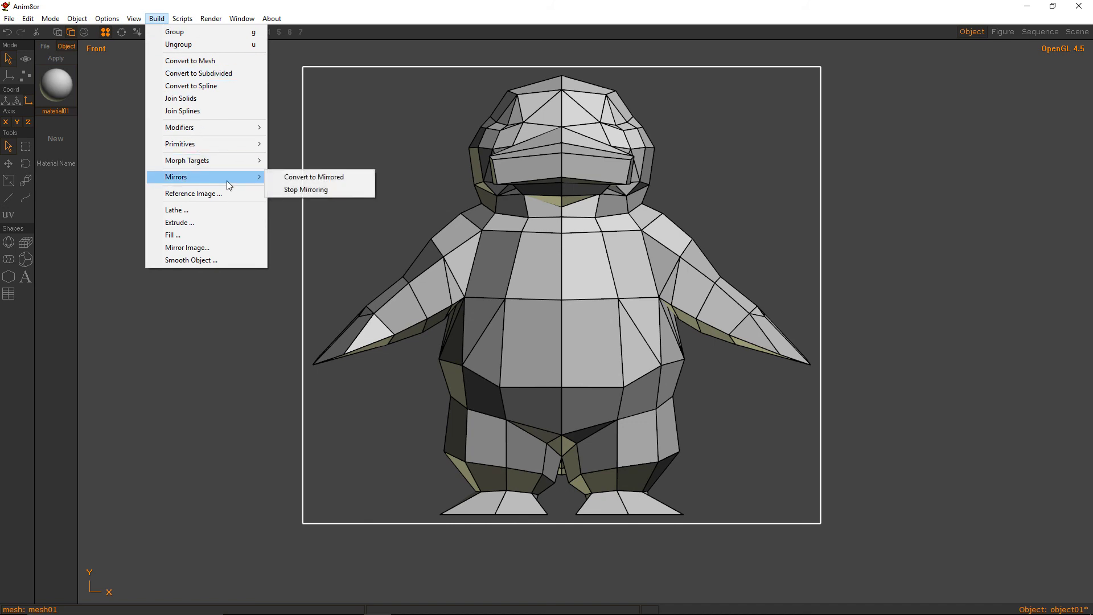
click(297, 193)
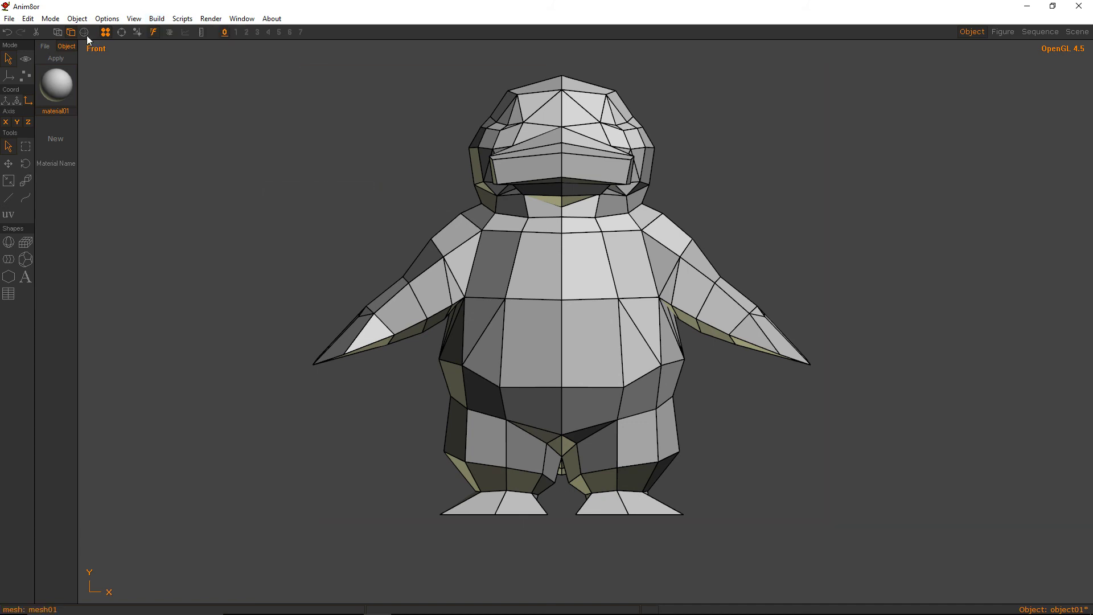
Examine the rebuilt symmetrical platypus from several angles and distances.
click(122, 32)
drag(596, 251, 913, 344)
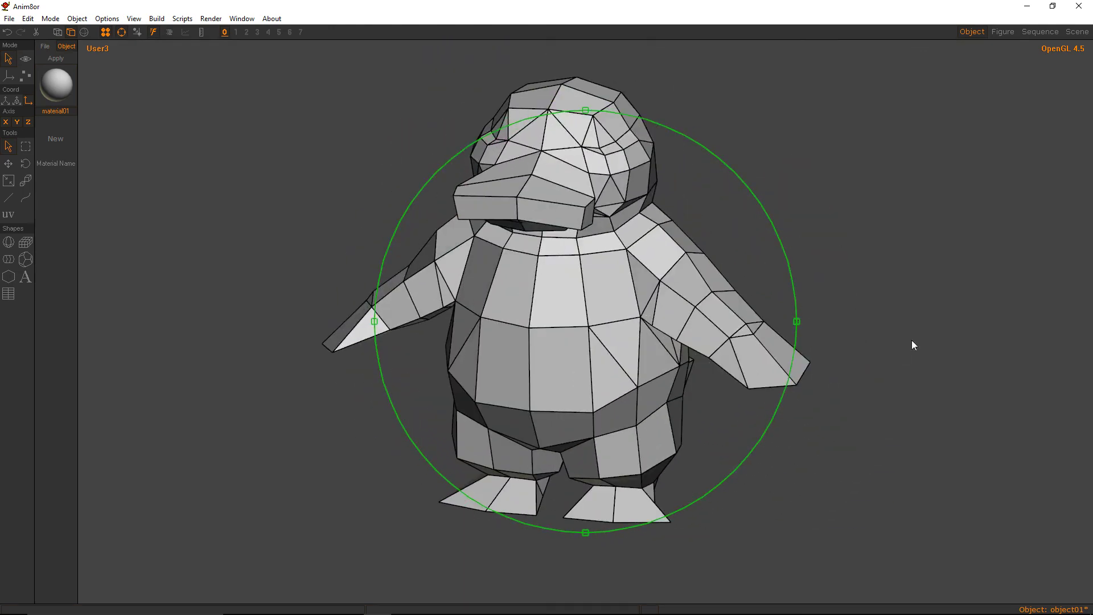
drag(640, 306, 789, 265)
scroll(678, 251, down, 4)
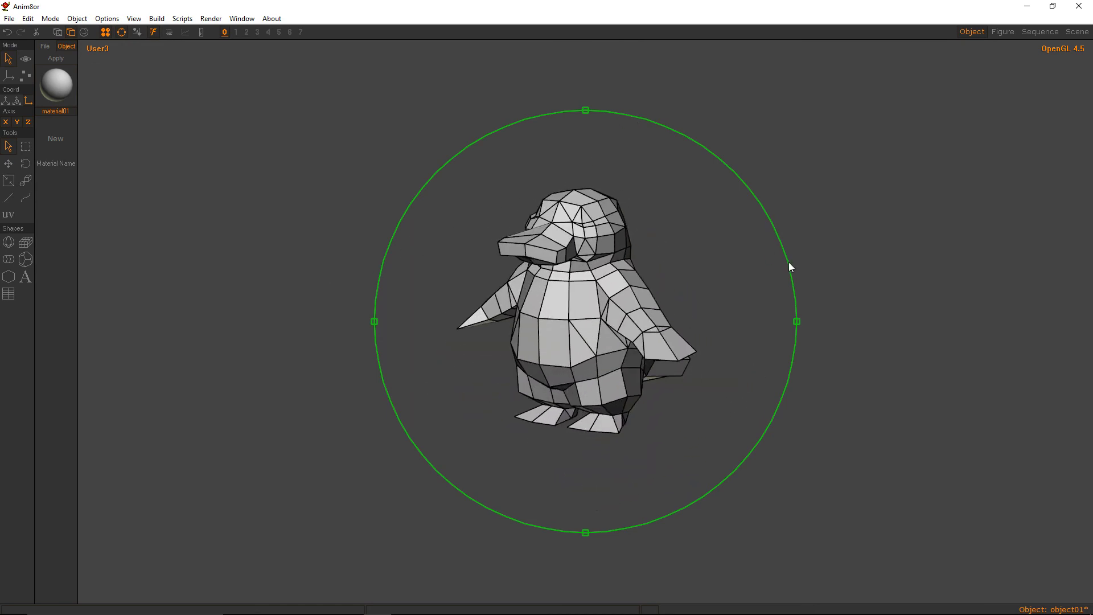
middle_drag(490, 302, 879, 277)
right_drag(644, 264, 637, 309)
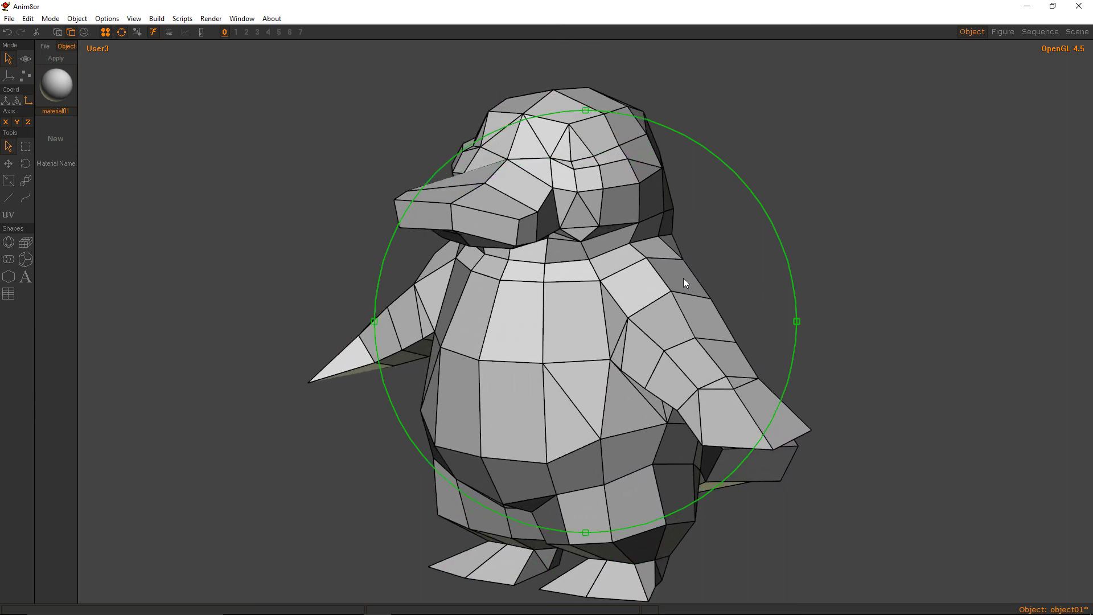
middle_drag(683, 278, 614, 281)
drag(615, 285, 592, 272)
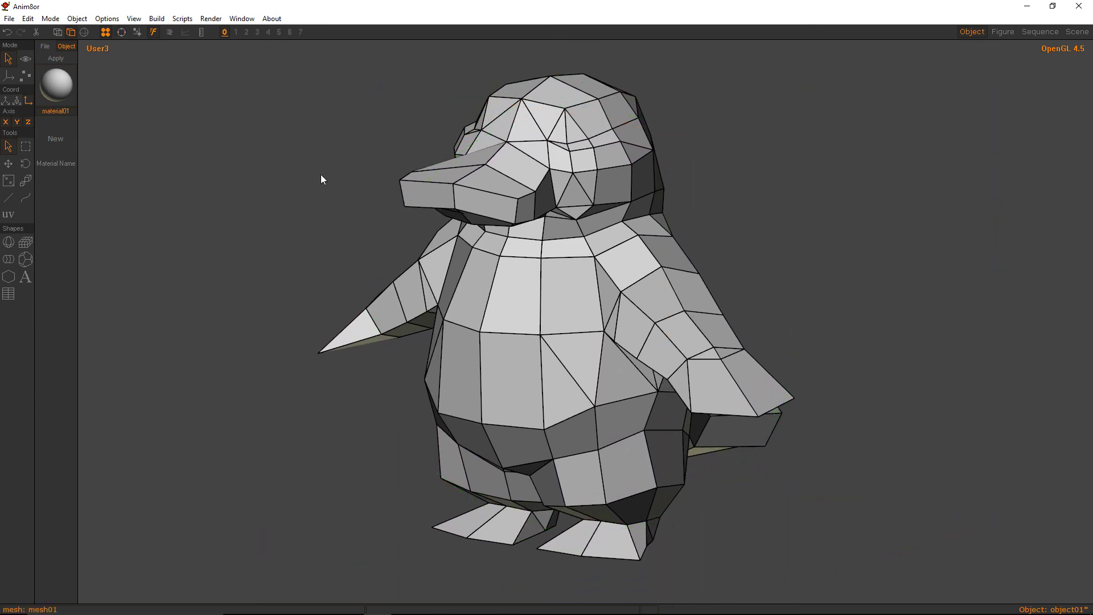
Preview the model with smooth shading, return to the solid display with edges, and save the file.
click(85, 32)
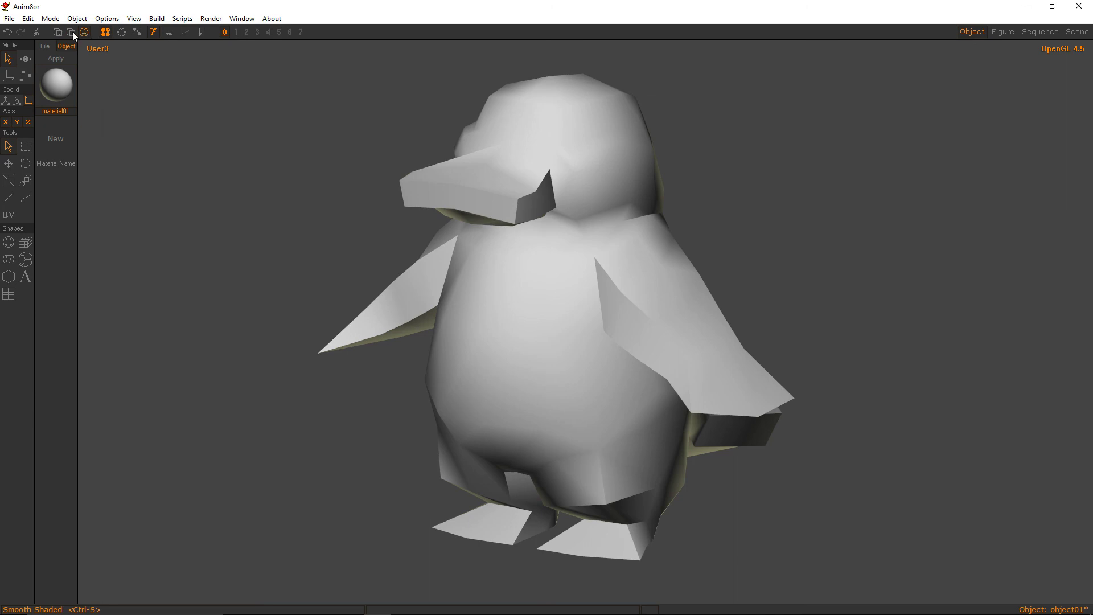
click(72, 32)
click(10, 19)
click(23, 73)
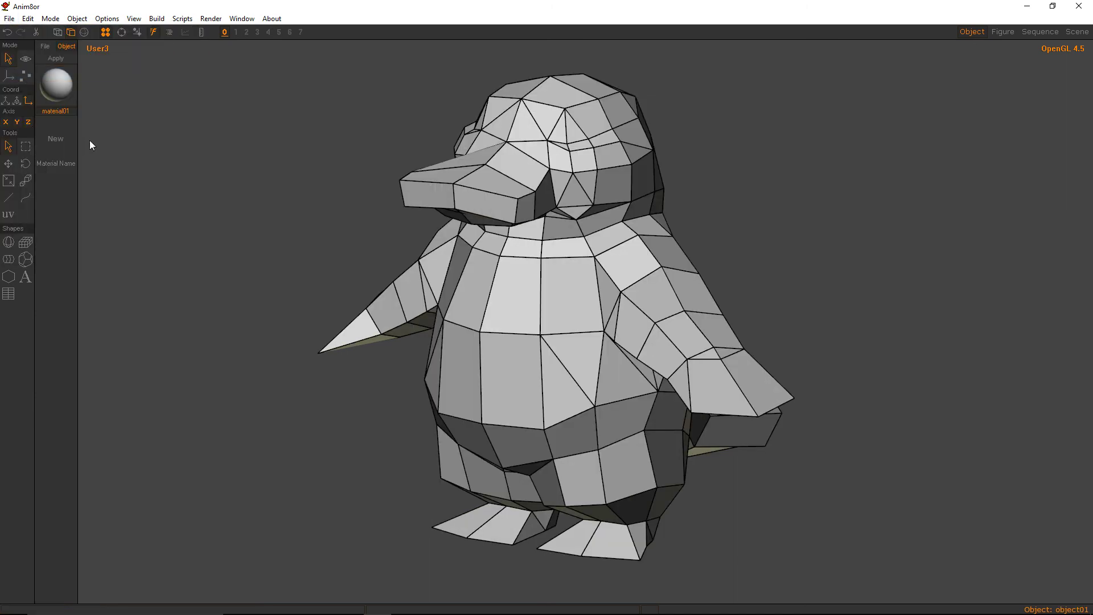